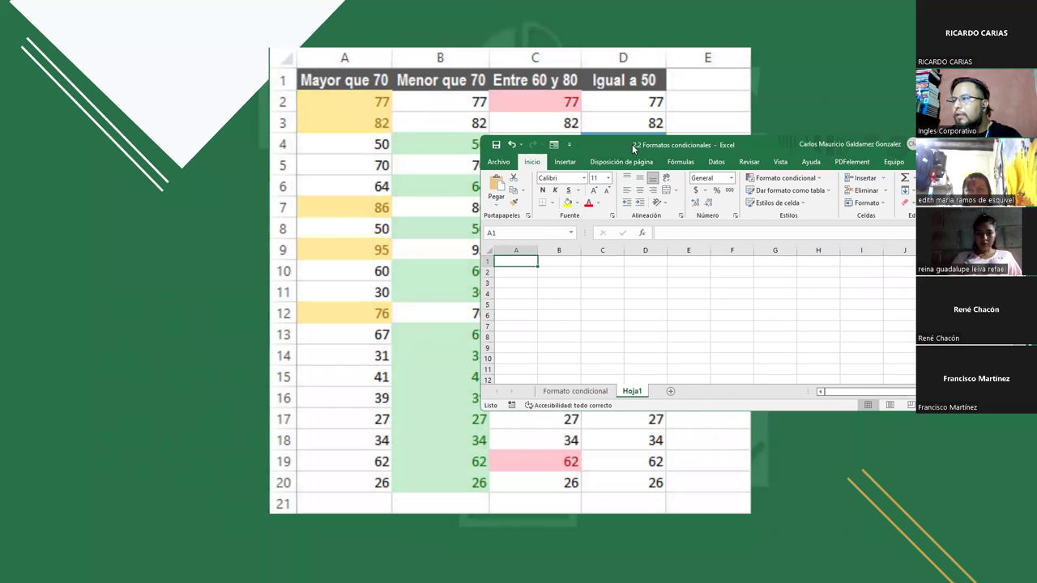
# Move and resize the workbook window so the reference table's columns A to C stay visible beside it
pyautogui.moveTo(624, 144); pyautogui.dragTo(633, 60)
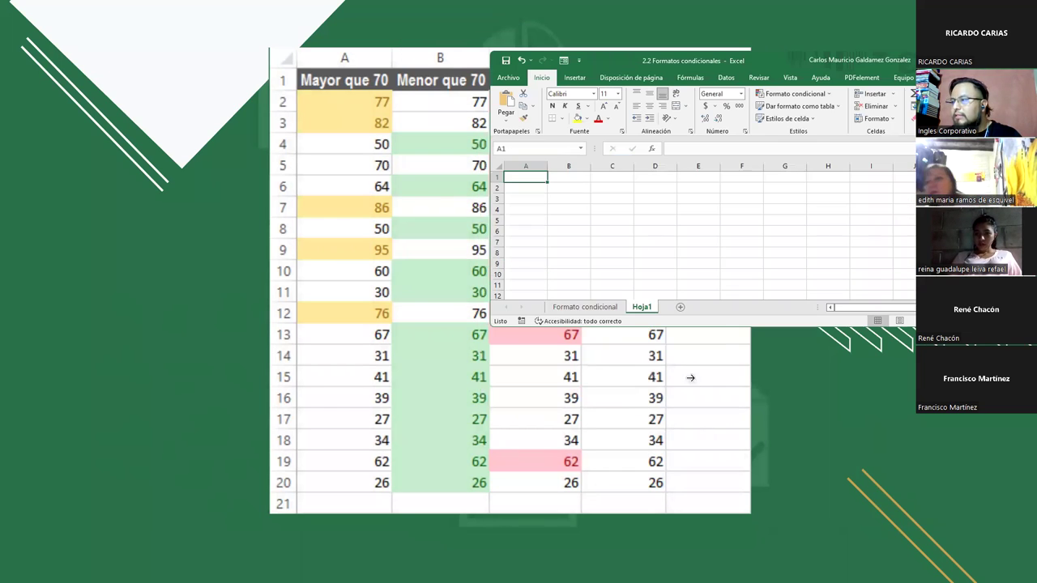
pyautogui.moveTo(716, 330); pyautogui.dragTo(716, 538)
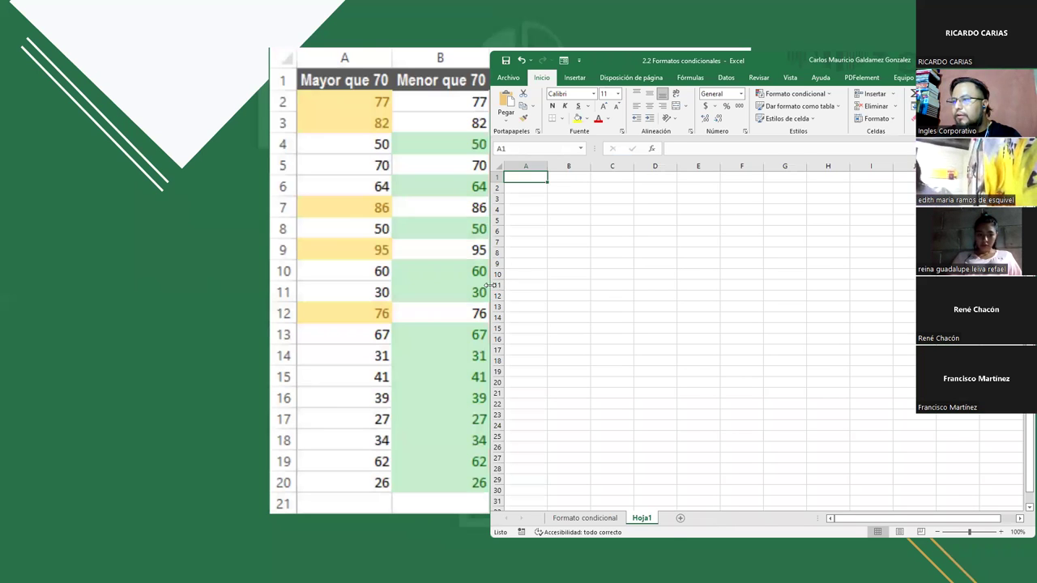
pyautogui.moveTo(490, 285); pyautogui.dragTo(640, 291)
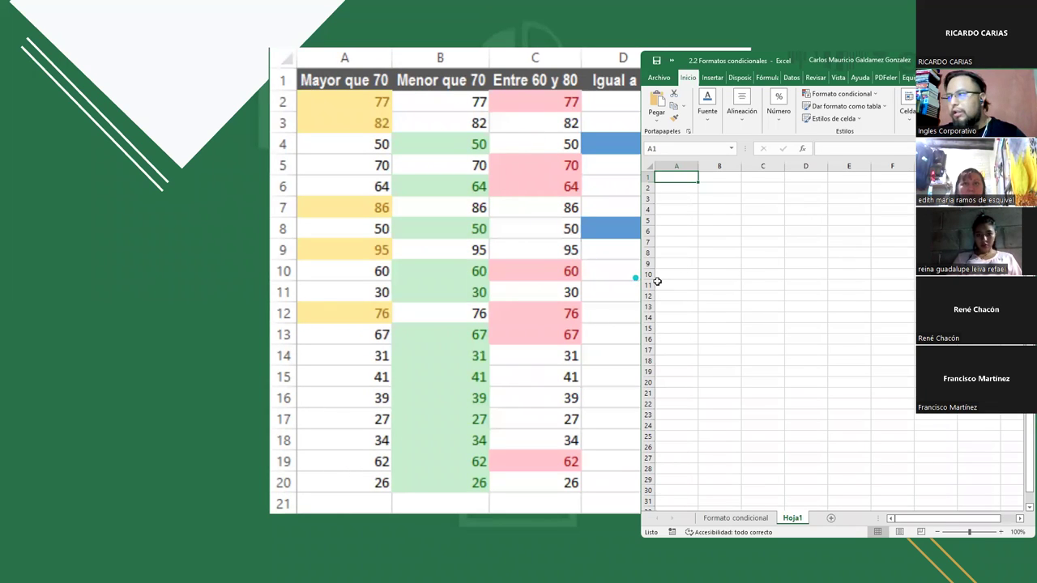
# Enter the values 77, 82, 50, 70, 64 and 86 down cells A2 to A7
pyautogui.press('Down')
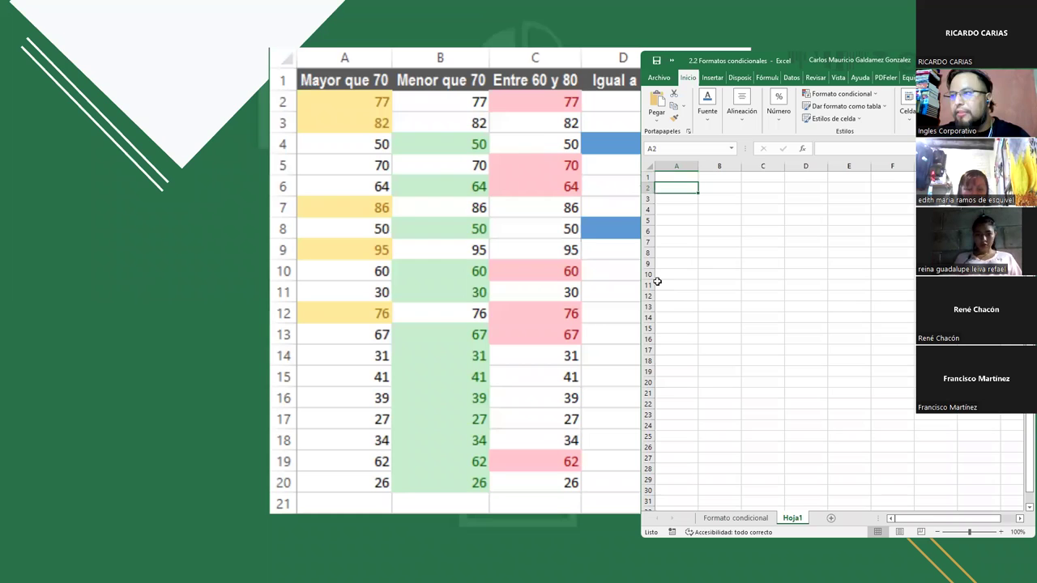
pyautogui.write('77')
pyautogui.press('Return')
pyautogui.write('82')
pyautogui.press('Return')
pyautogui.write('50')
pyautogui.press('Return')
pyautogui.write('70')
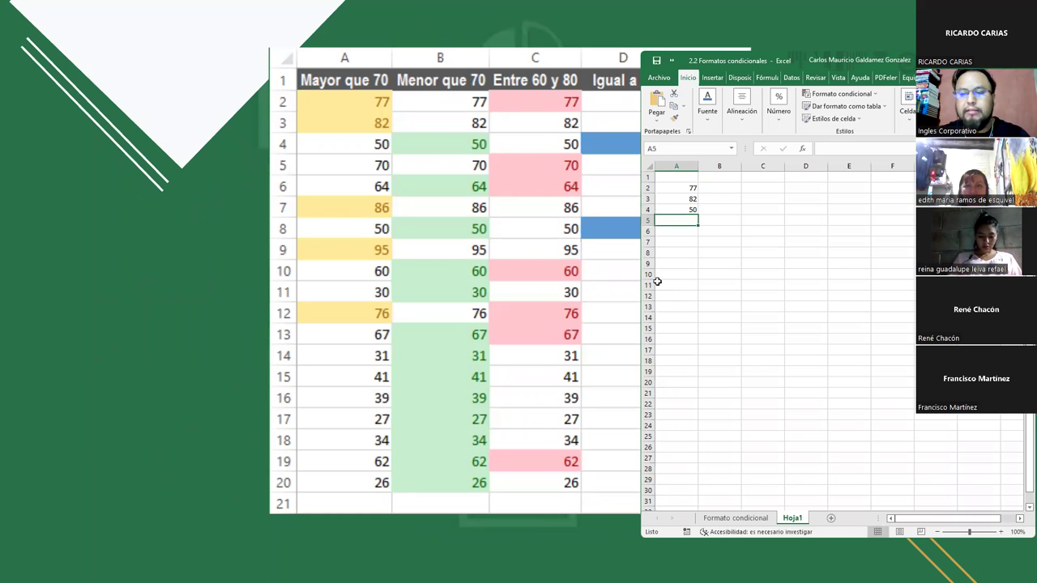
pyautogui.press('Return')
pyautogui.write('64')
pyautogui.press('Return')
pyautogui.write('86')
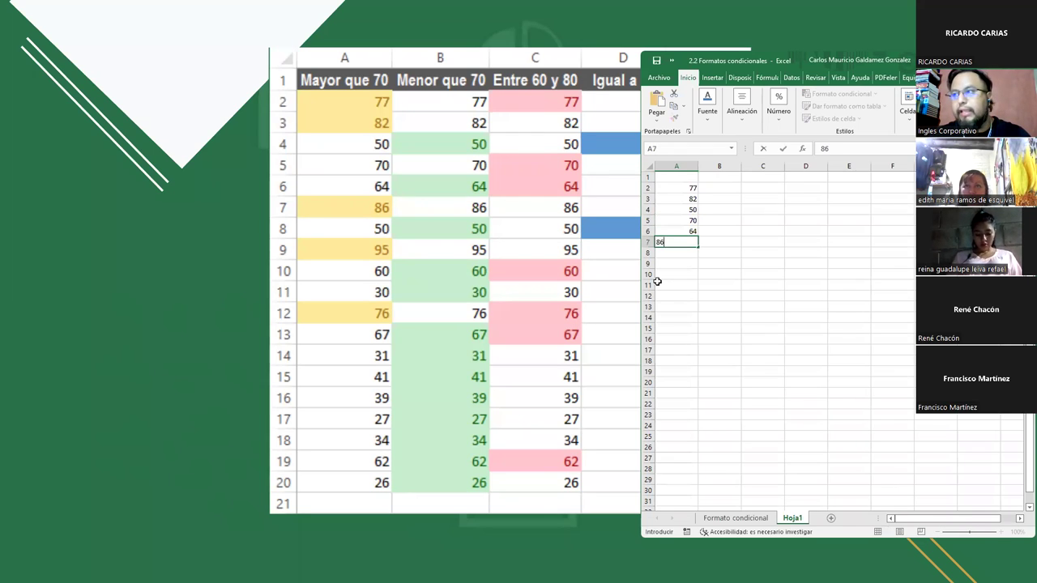
pyautogui.press('Return')
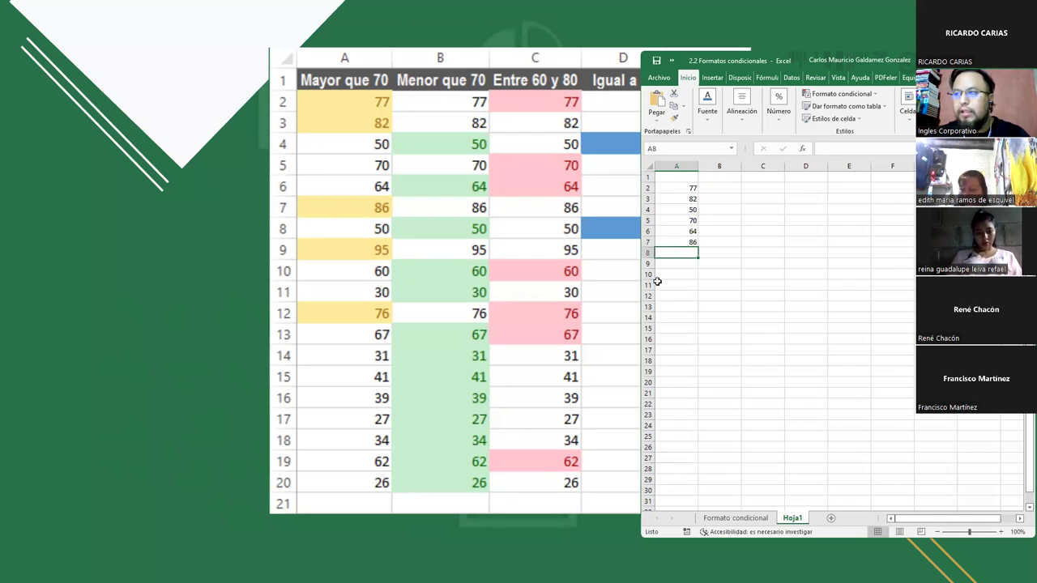
# Enter the values 50, 95, 60, 30 and 76 down cells A8 to A12
pyautogui.write('50')
pyautogui.press('Return')
pyautogui.write('95')
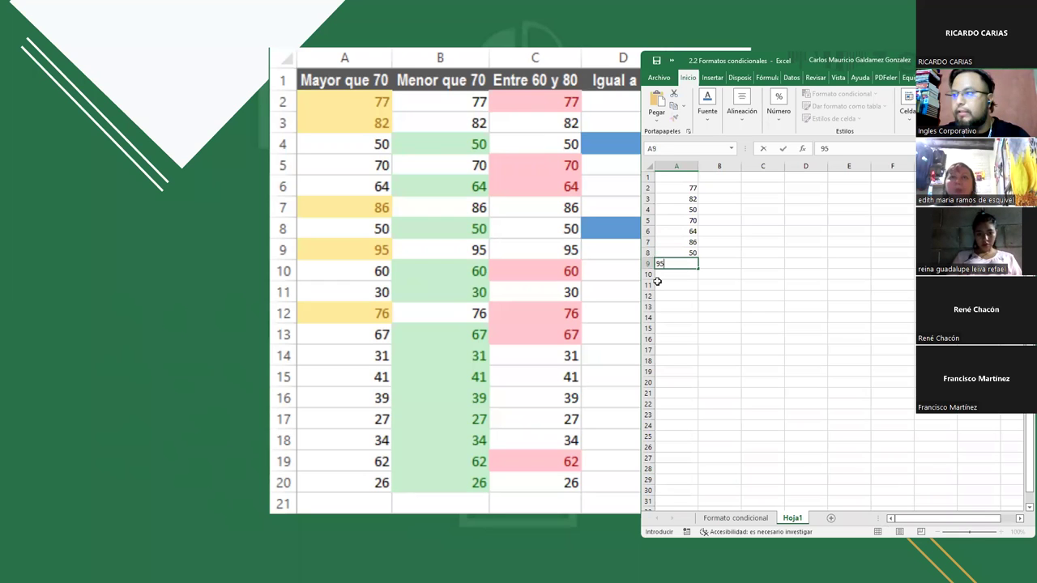
pyautogui.press('Return')
pyautogui.write('60')
pyautogui.press('Return')
pyautogui.write('30')
pyautogui.press('Return')
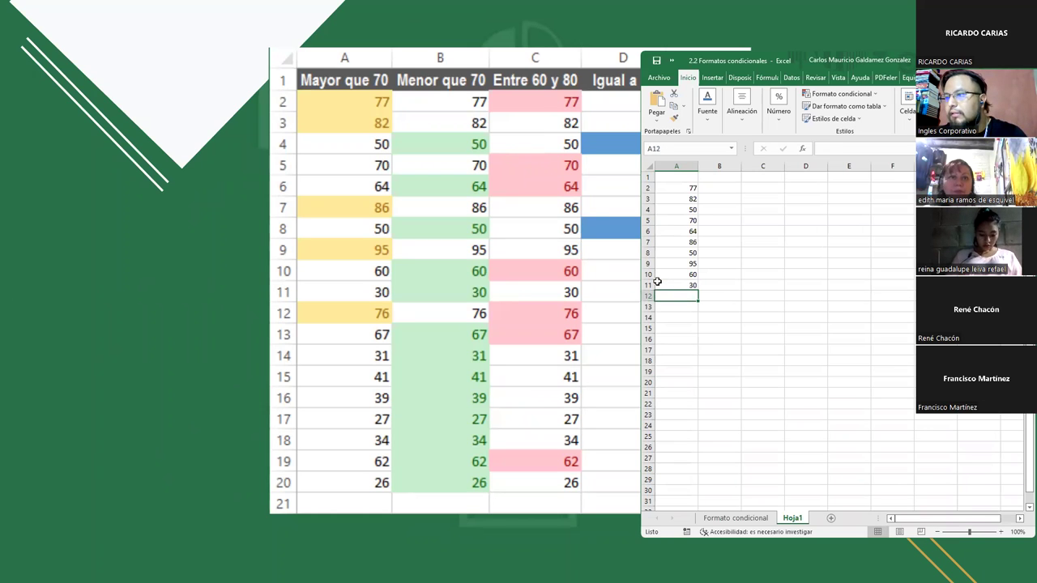
pyautogui.write('76')
pyautogui.press('Return')
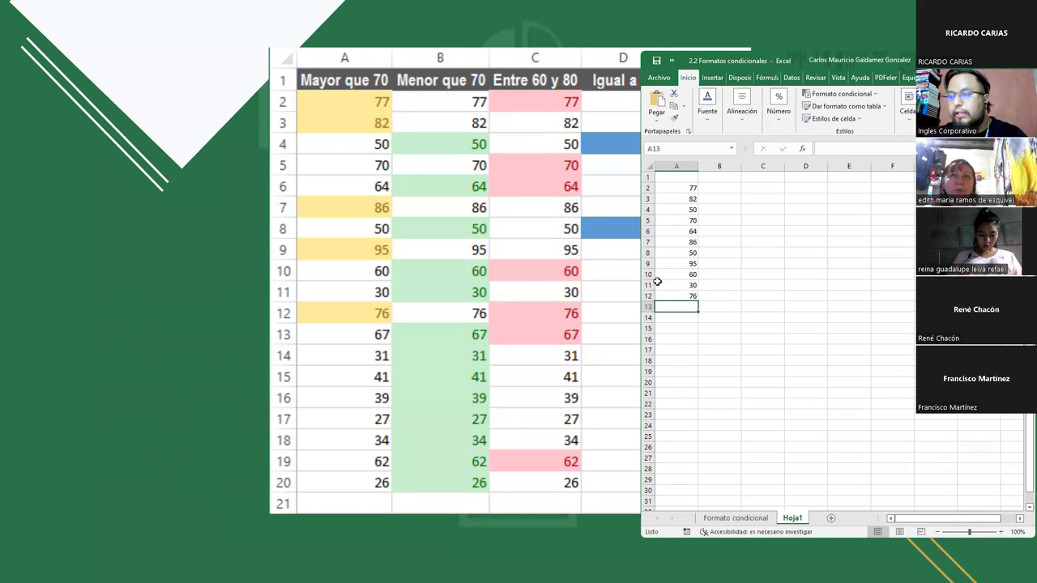
# Enter the values 67, 31, 41 and 39 down cells A13 to A16
pyautogui.write('67')
pyautogui.press('Return')
pyautogui.write('31')
pyautogui.press('Return')
pyautogui.write('41')
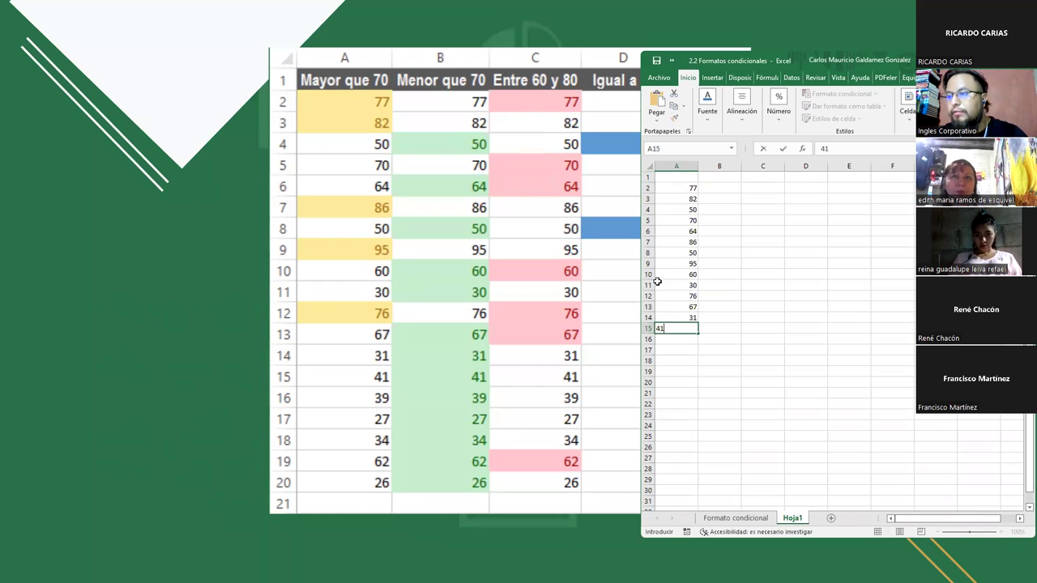
pyautogui.press('Return')
pyautogui.write('39')
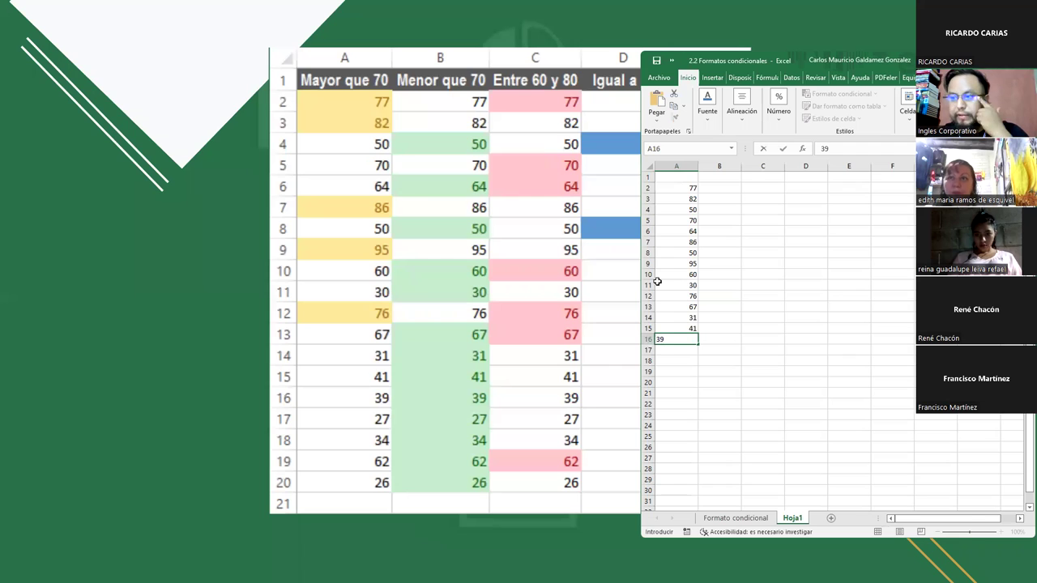
pyautogui.press('Return')
# Enter the values 27, 34, 62 and 26 down cells A17 to A20
pyautogui.write('27')
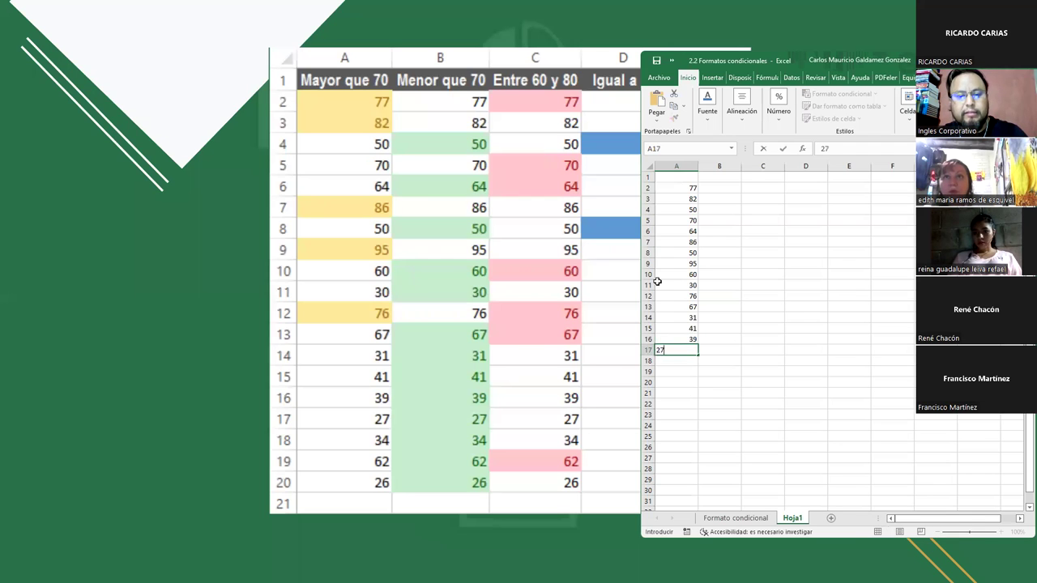
pyautogui.press('Return')
pyautogui.write('34')
pyautogui.press('Return')
pyautogui.write('62')
pyautogui.press('Return')
pyautogui.write('26')
pyautogui.hotkey('ctrl', 'Return')
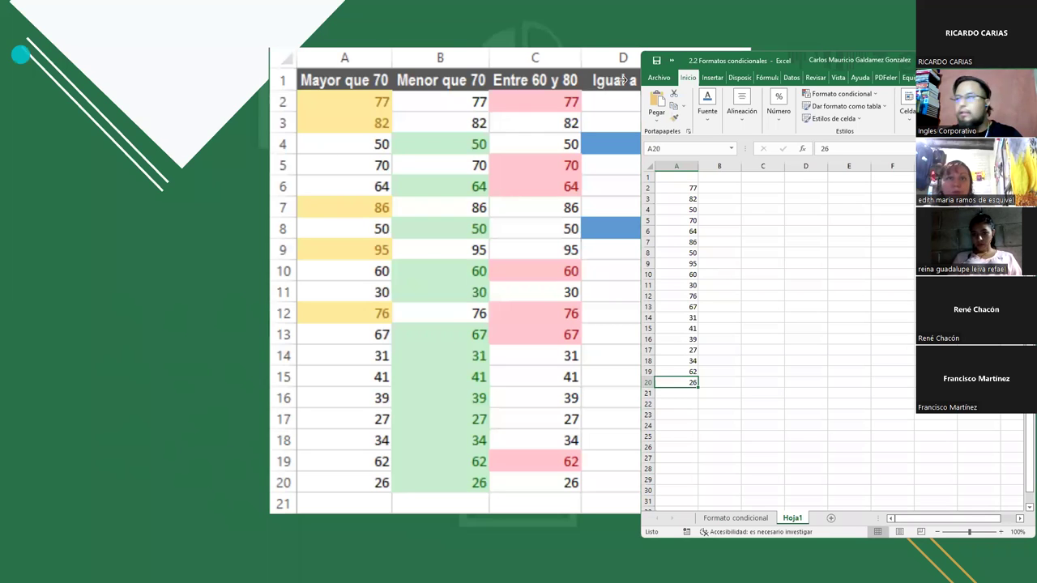
# Maximize the workbook window so the sheet covers the reference slide
pyautogui.click(770, 42)
pyautogui.doubleClick(768, 61)
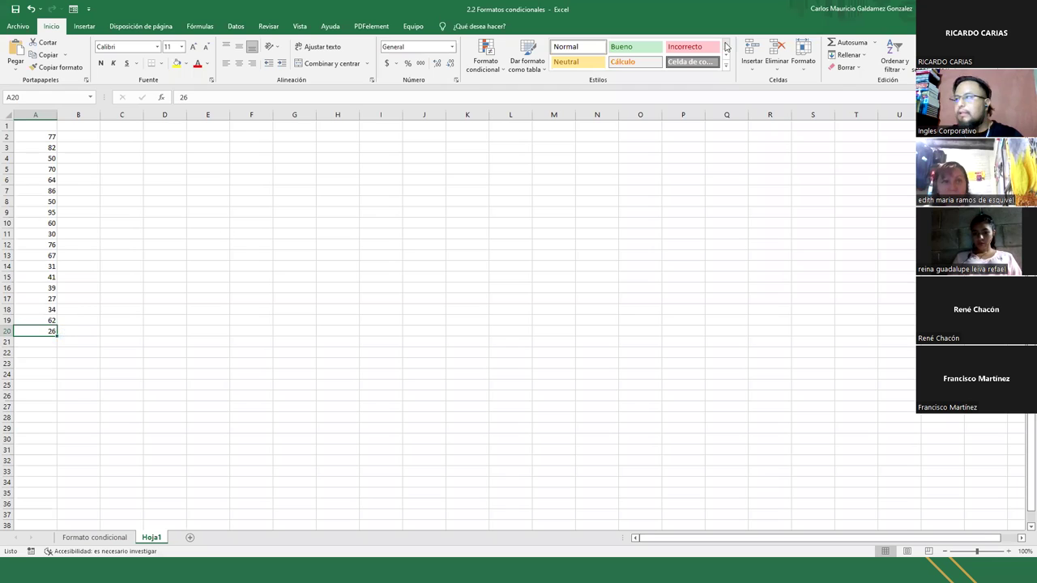
pyautogui.scroll(4, 67, 332)
# Copy the values in A2:A20 and paste them into columns B, C, D and E, starting at row 2
pyautogui.moveTo(77, 153); pyautogui.dragTo(76, 461)
pyautogui.hotkey('ctrl', 'c')
pyautogui.press('Right')
pyautogui.hotkey('ctrl', 'v')
pyautogui.press('Right')
pyautogui.hotkey('ctrl', 'v')
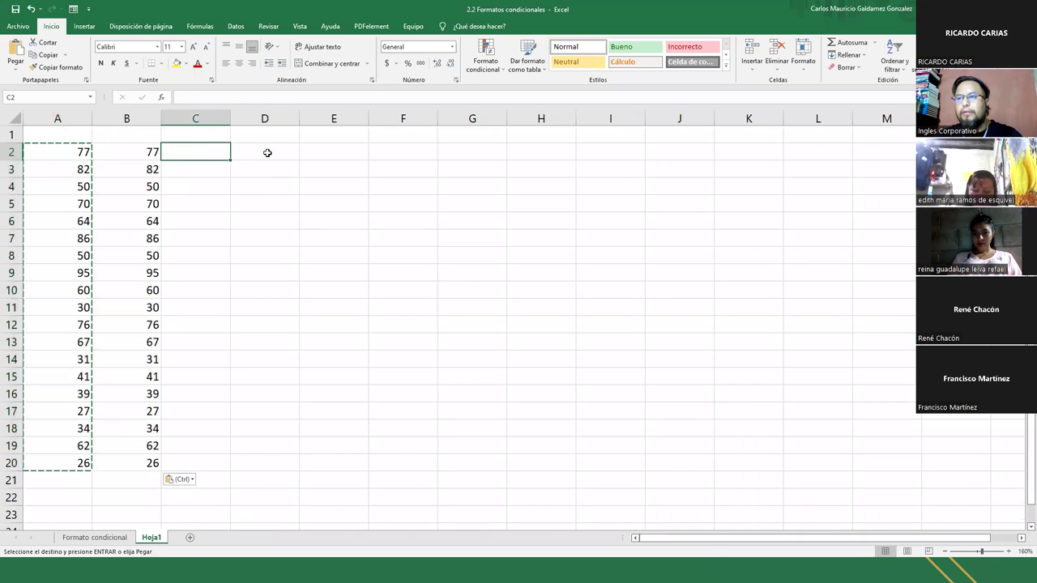
pyautogui.press('Right')
pyautogui.hotkey('ctrl', 'v')
pyautogui.press('Right')
pyautogui.hotkey('ctrl', 'v')
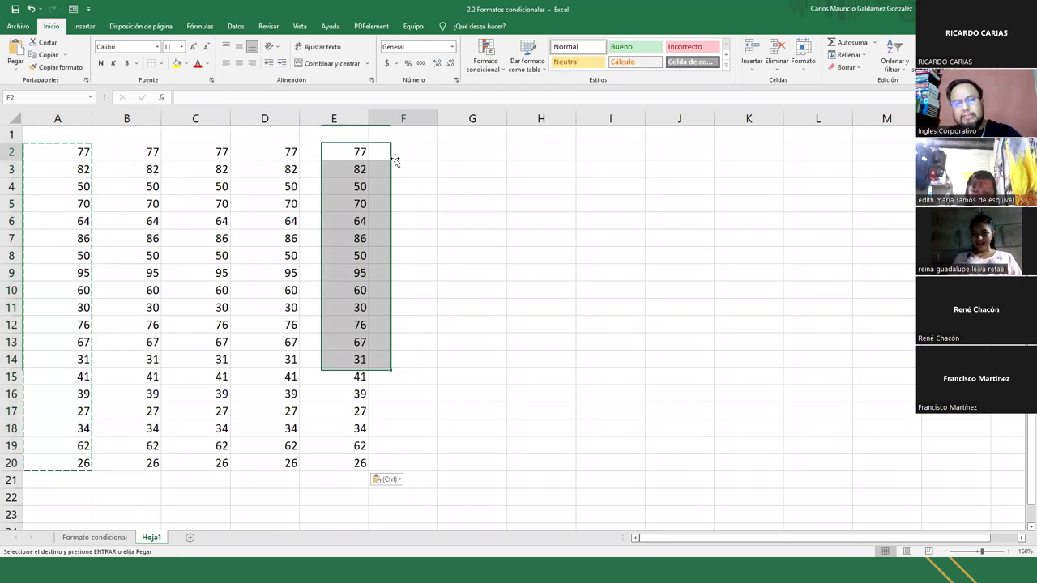
# Paste the copied values into columns F and G, starting at row 2, and end copy mode
pyautogui.click(396, 154)
pyautogui.hotkey('ctrl', 'v')
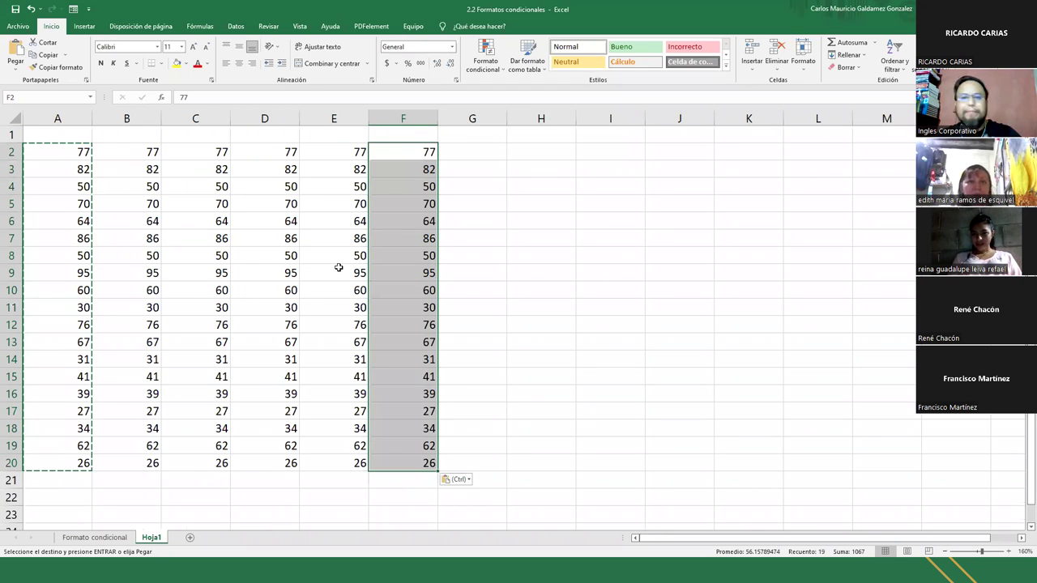
pyautogui.press('Right')
pyautogui.hotkey('ctrl', 'v')
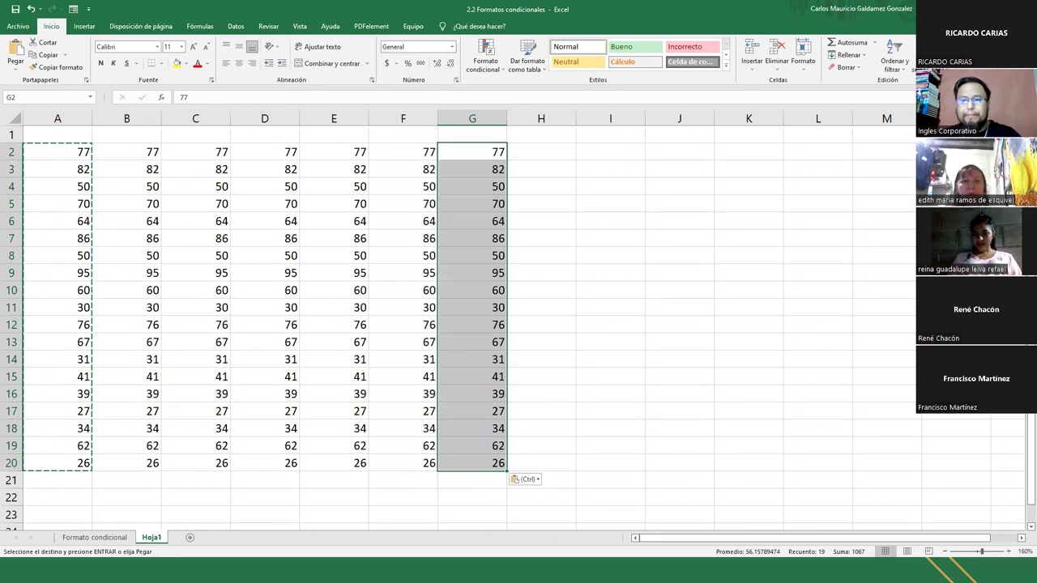
pyautogui.click(196, 168)
pyautogui.click(49, 134)
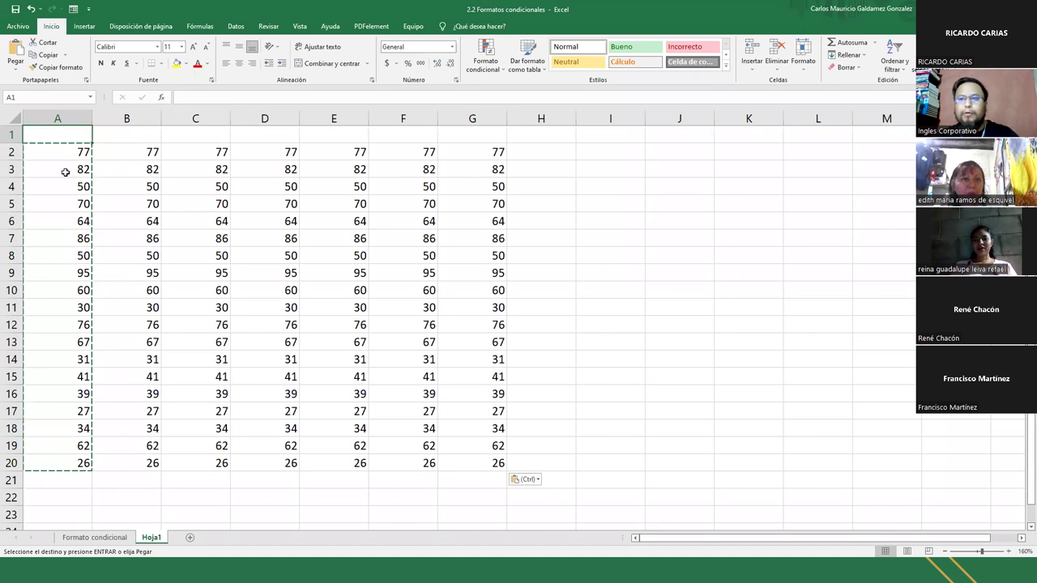
pyautogui.press('Escape')
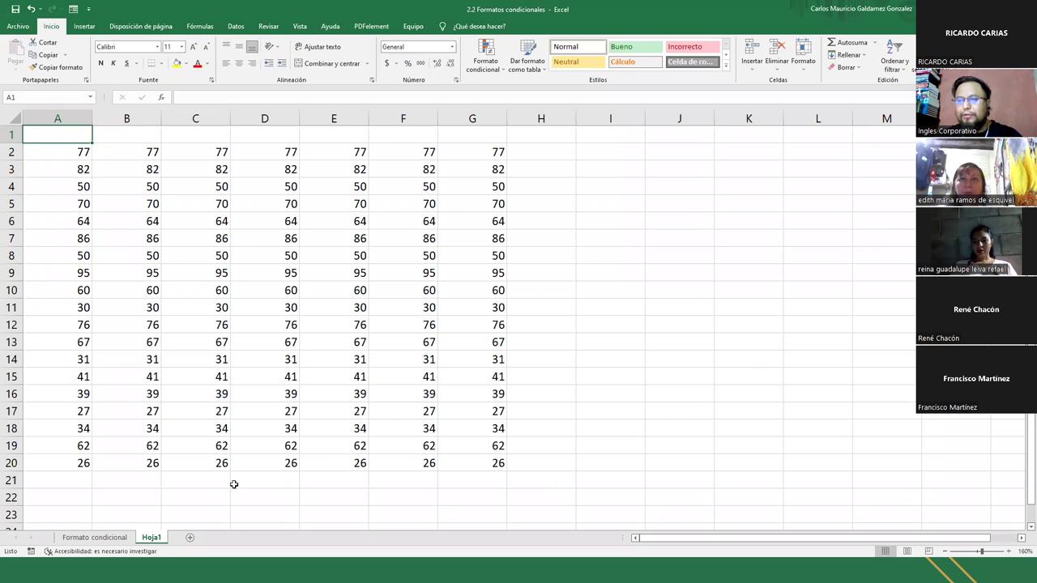
pyautogui.click(62, 465)
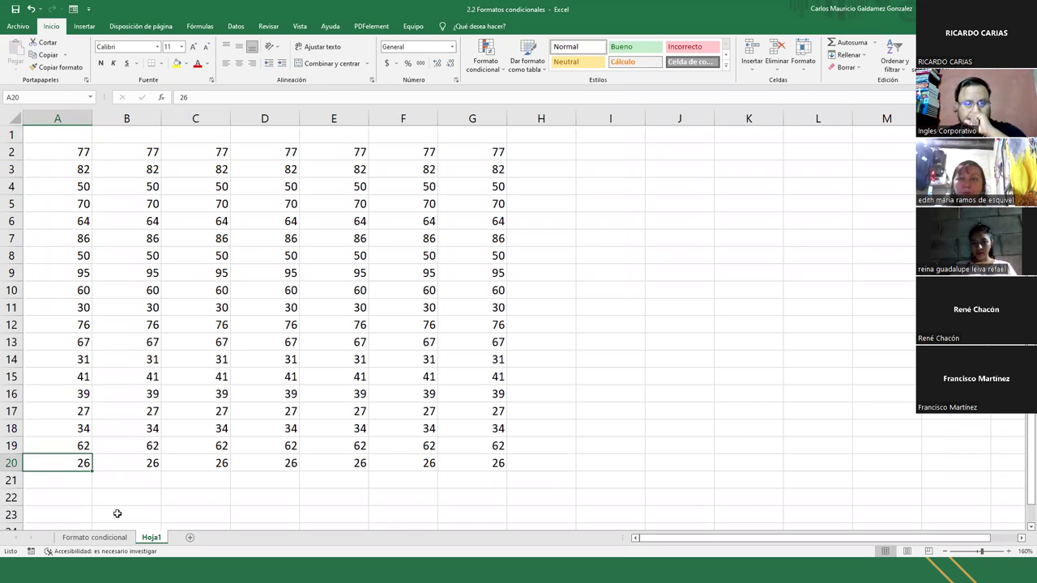
pyautogui.click(35, 136)
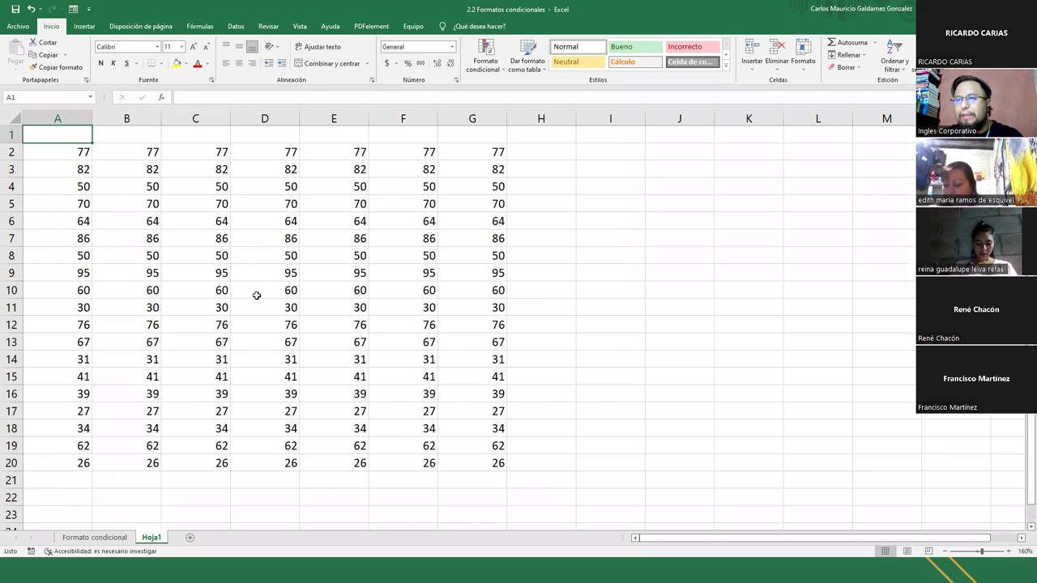
pyautogui.scroll(1, 256, 295)
pyautogui.moveTo(57, 156); pyautogui.dragTo(69, 495)
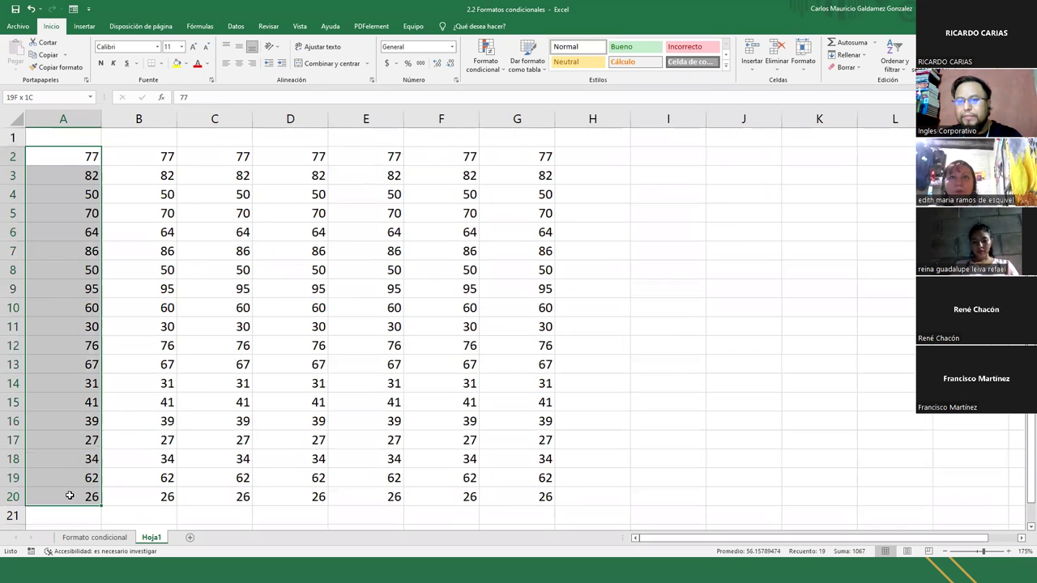
# Enter the heading "Mayores a 65" in cell A1 and fit column A's width to the text
pyautogui.click(64, 138)
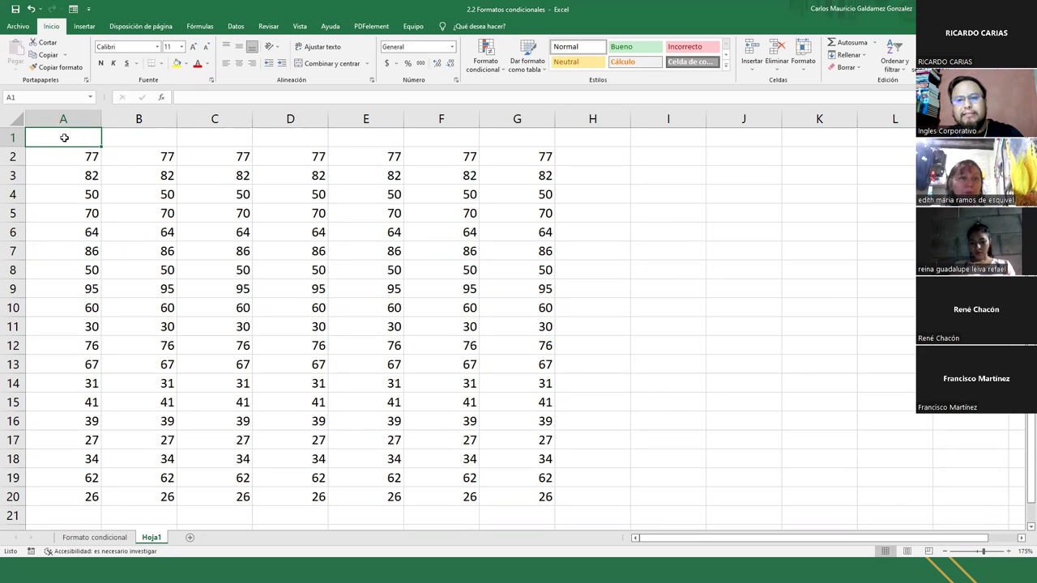
pyautogui.write('Ma')
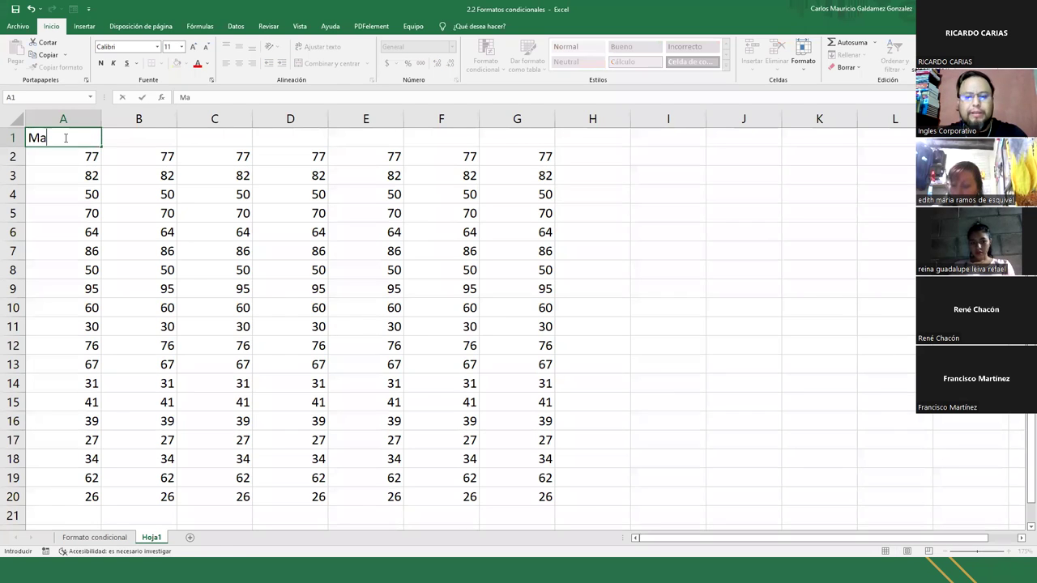
pyautogui.write('yores a 65')
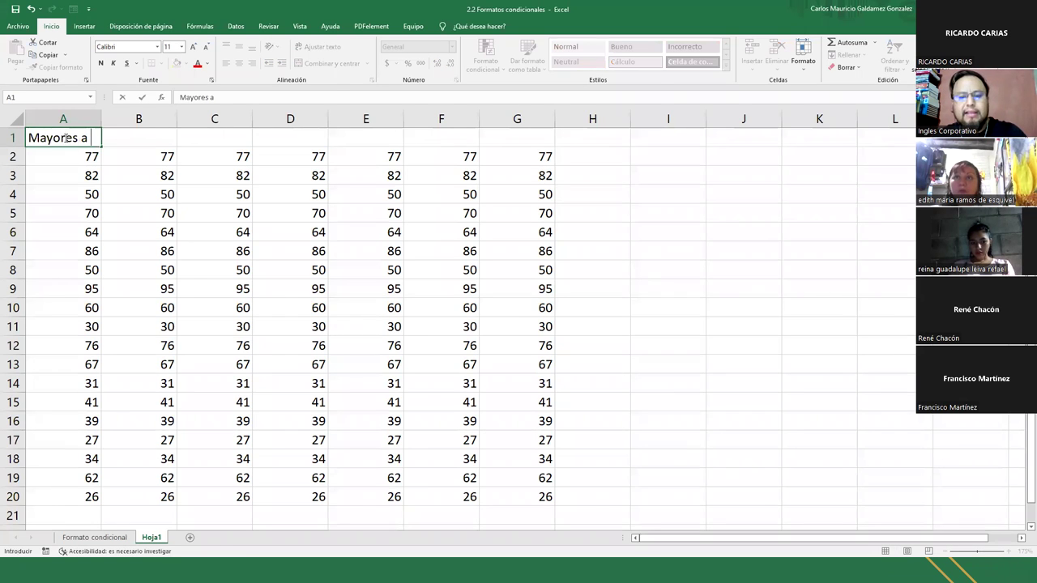
pyautogui.press('Return')
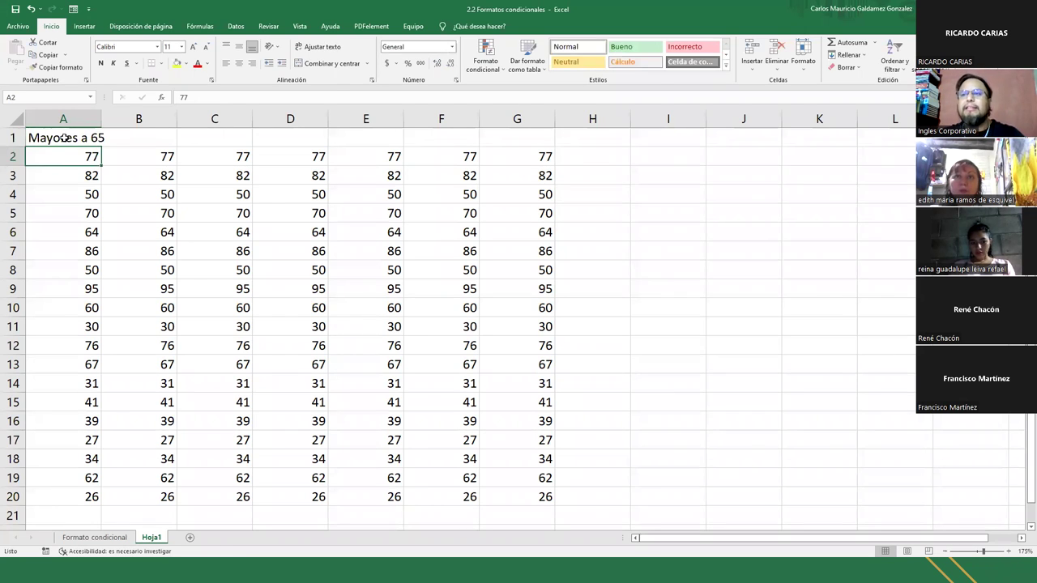
pyautogui.doubleClick(101, 119)
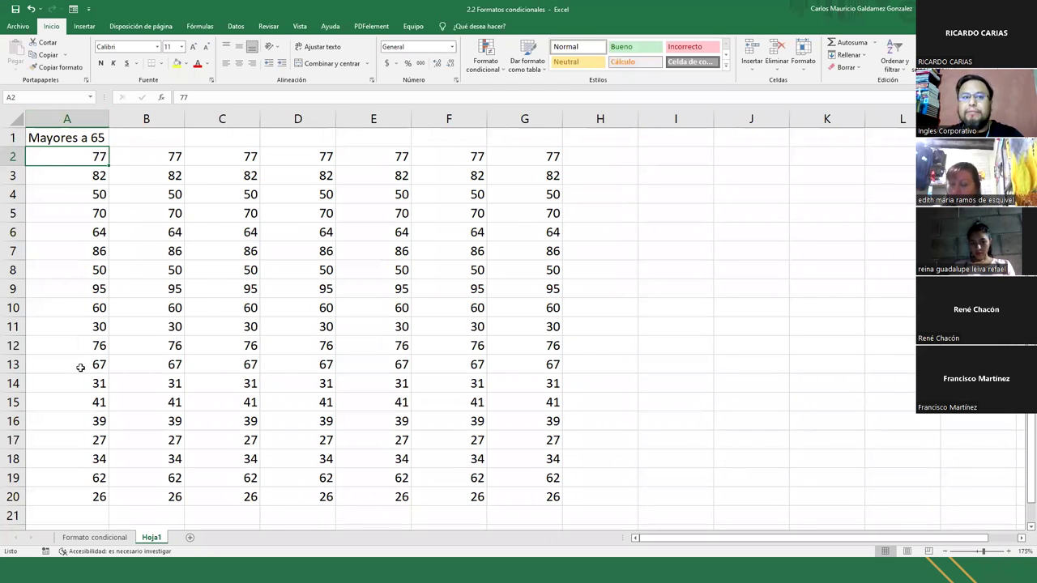
# Examine the values in A2:A20 one by one against the "Mayores a 65" criterion in A1
pyautogui.moveTo(65, 158); pyautogui.dragTo(62, 490)
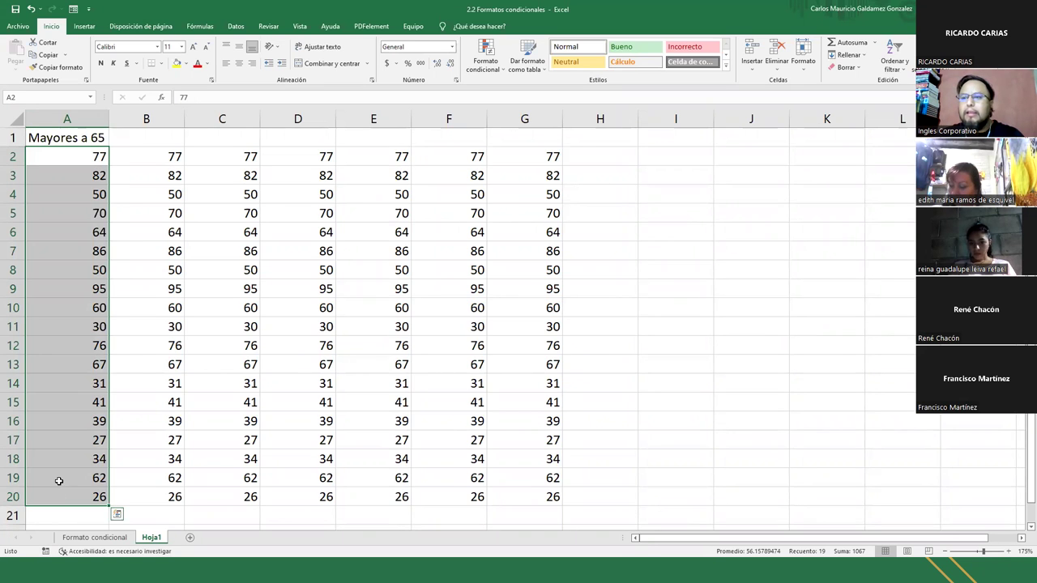
pyautogui.click(58, 479)
pyautogui.click(66, 158)
pyautogui.click(68, 180)
pyautogui.click(68, 195)
pyautogui.click(65, 213)
pyautogui.click(61, 233)
pyautogui.click(65, 253)
pyautogui.click(66, 275)
pyautogui.click(69, 292)
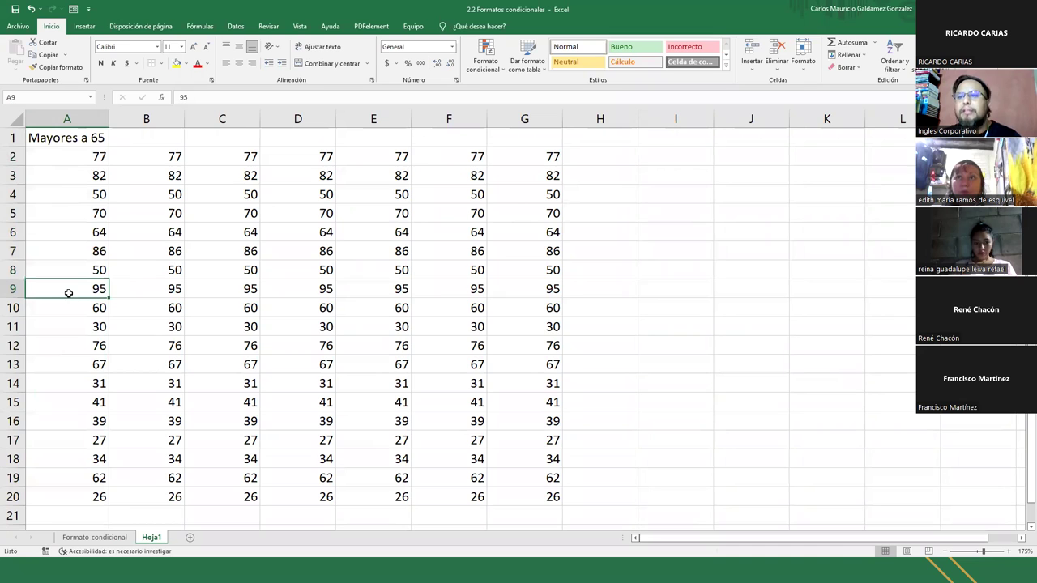
pyautogui.click(70, 308)
pyautogui.click(67, 326)
pyautogui.click(67, 360)
pyautogui.click(67, 346)
pyautogui.click(69, 362)
pyautogui.click(60, 388)
pyautogui.click(67, 403)
pyautogui.click(66, 423)
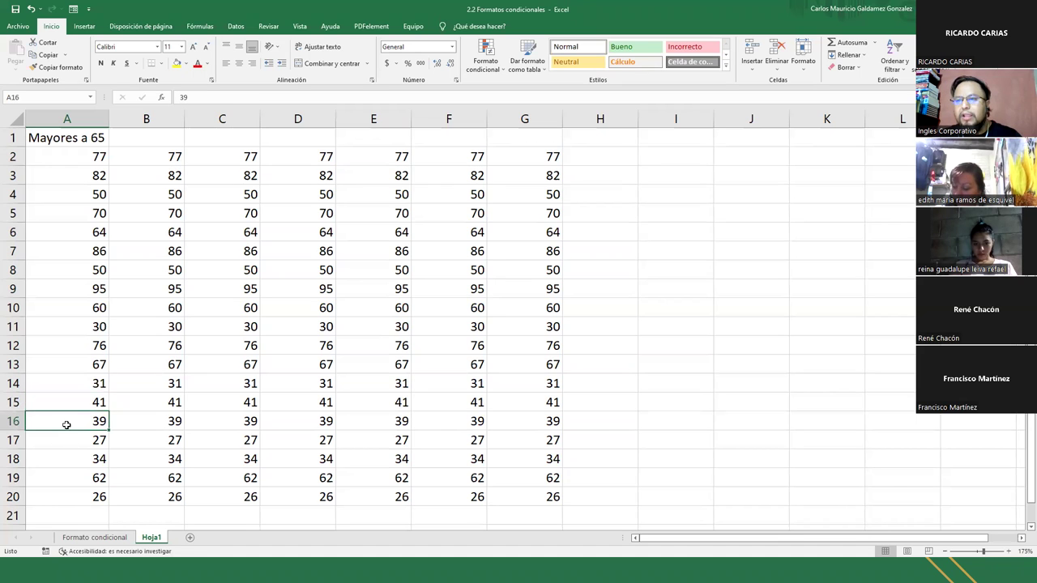
pyautogui.click(58, 440)
pyautogui.click(60, 459)
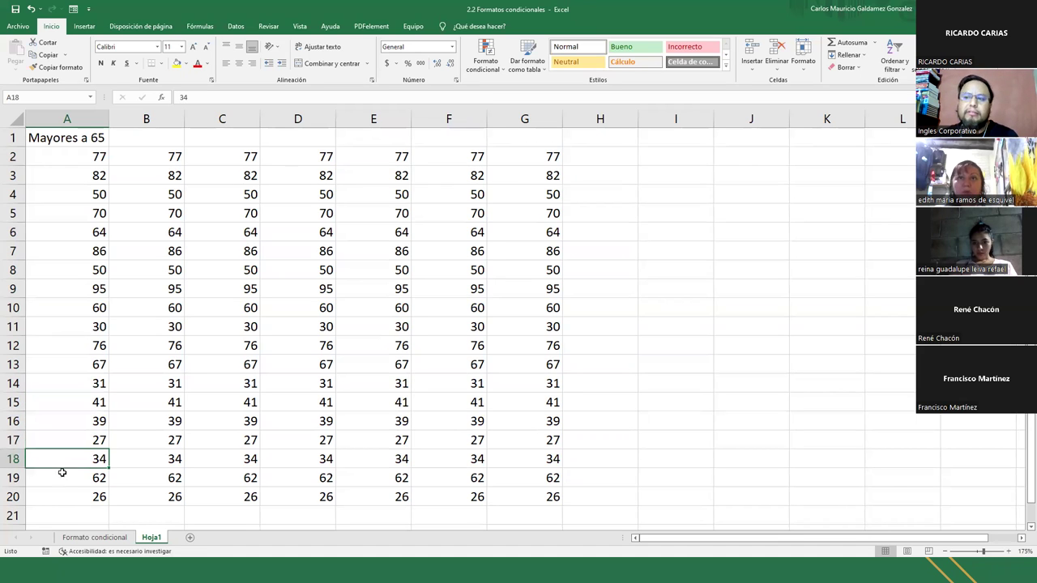
pyautogui.click(63, 477)
pyautogui.click(63, 492)
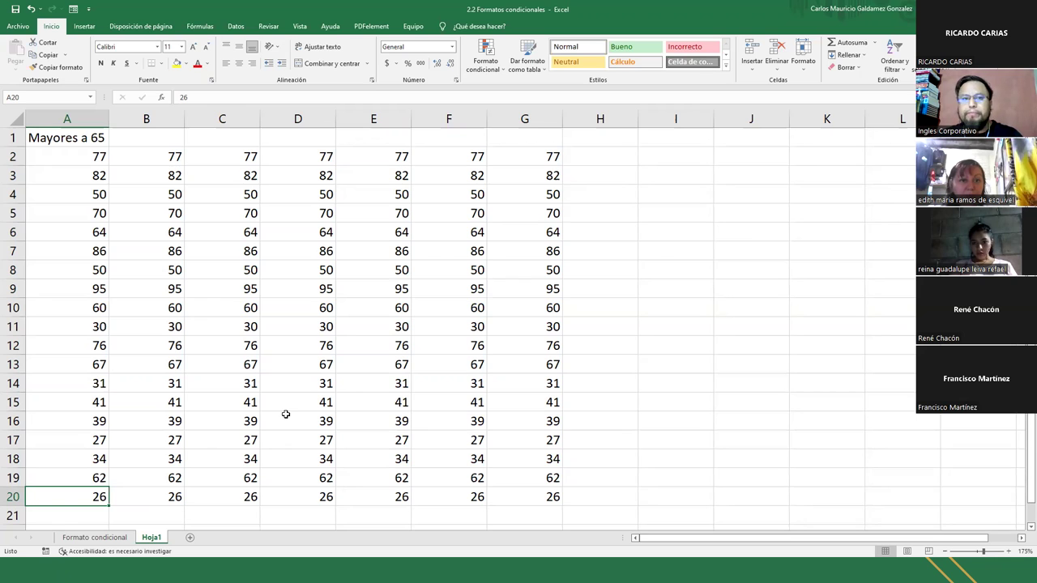
pyautogui.click(71, 139)
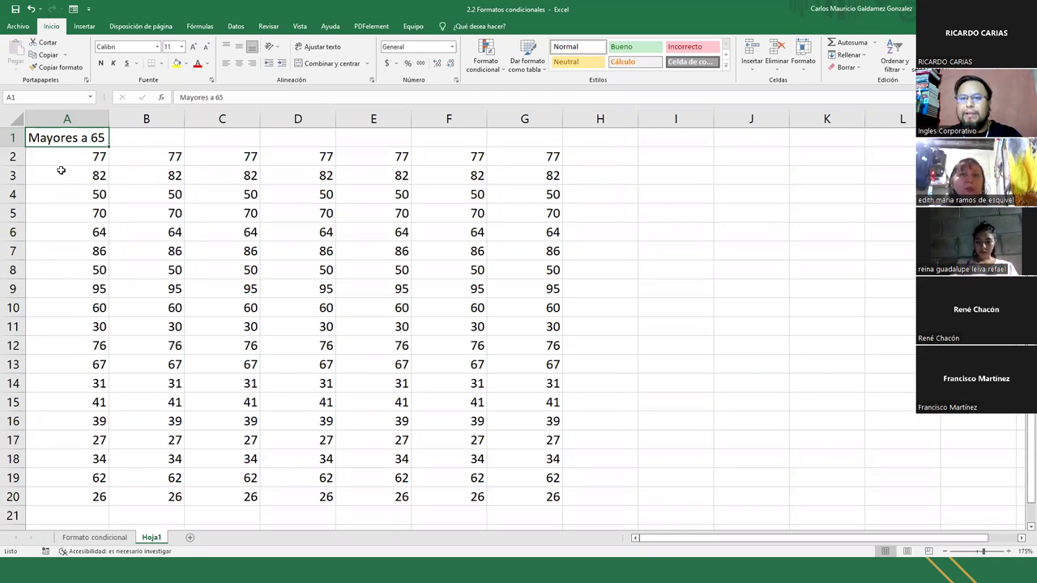
# Start an "Es mayor que" conditional formatting rule on A2:A20 with 65 as the threshold
pyautogui.moveTo(57, 155); pyautogui.dragTo(64, 496)
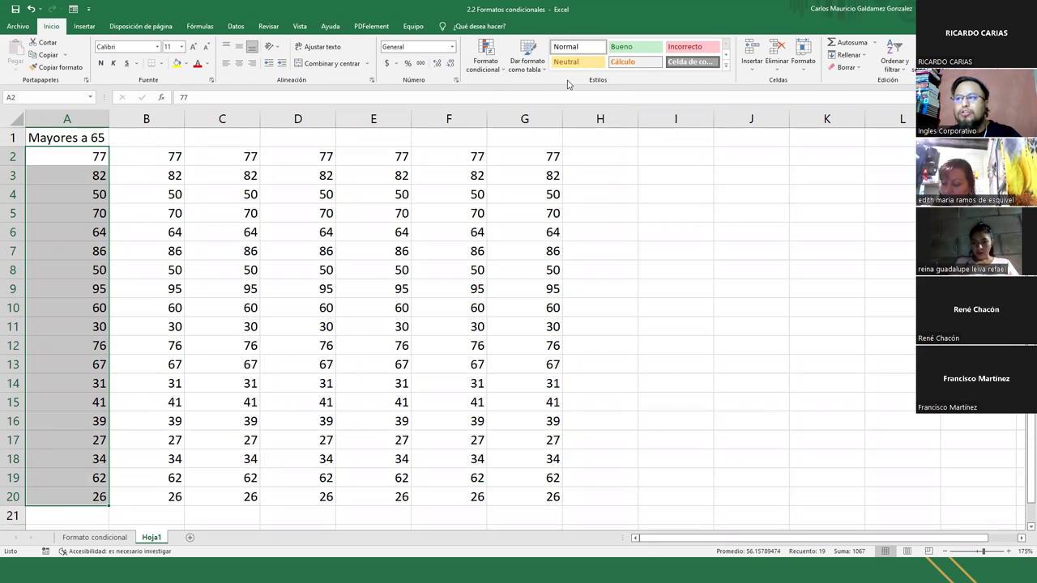
pyautogui.click(496, 76)
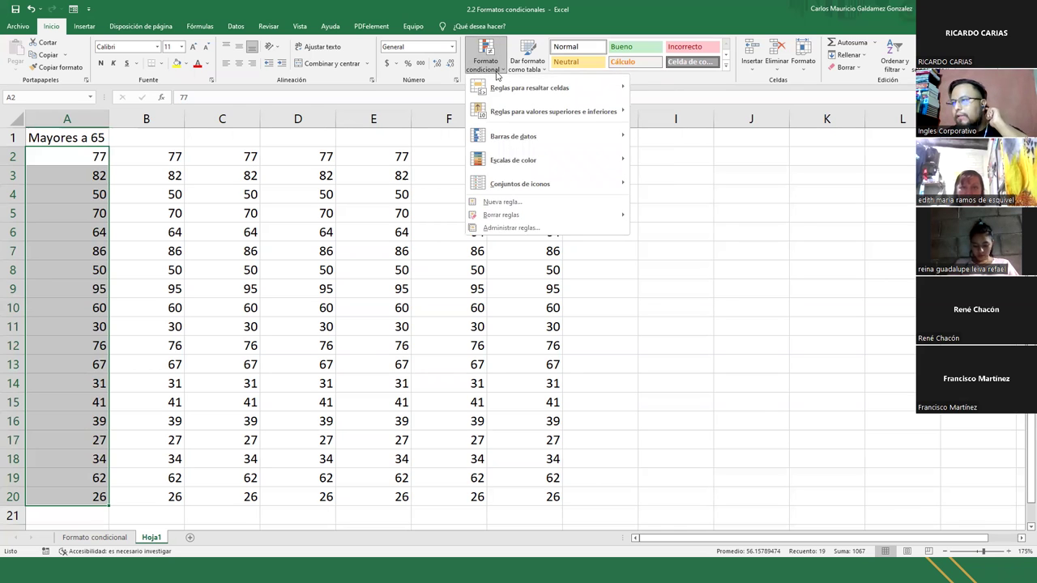
pyautogui.moveTo(523, 190)
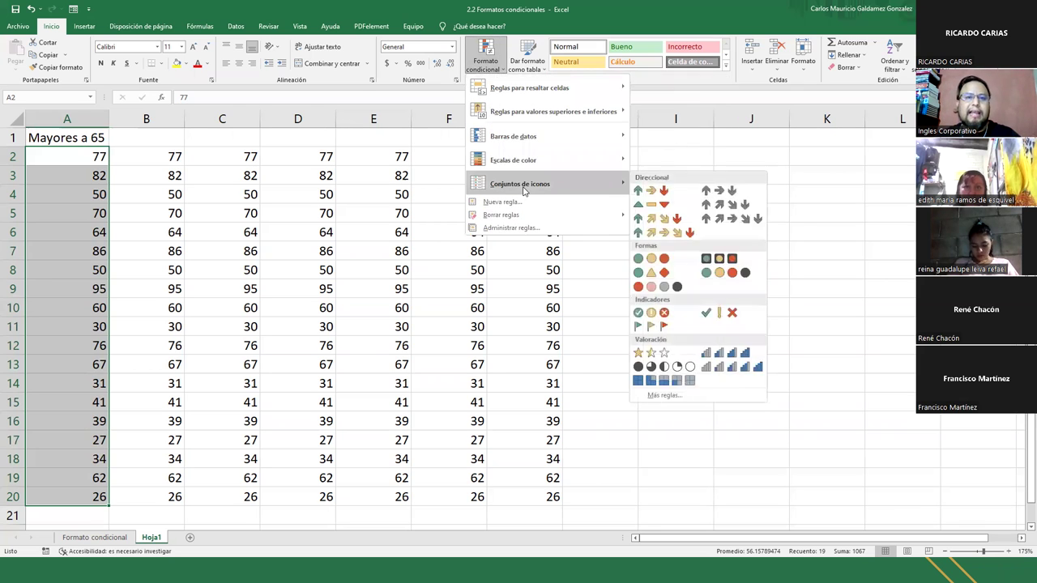
pyautogui.moveTo(526, 91)
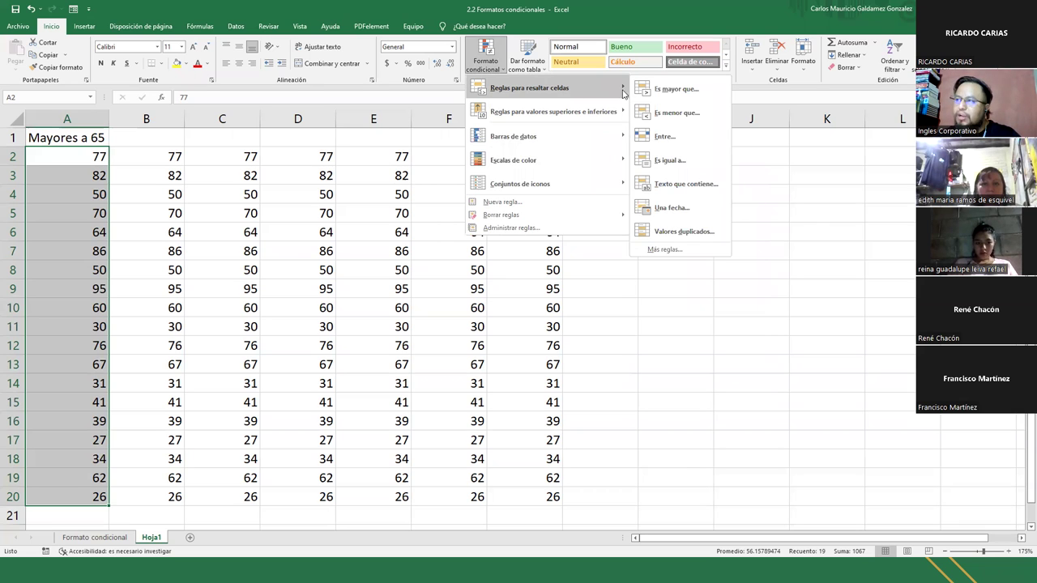
pyautogui.click(714, 97)
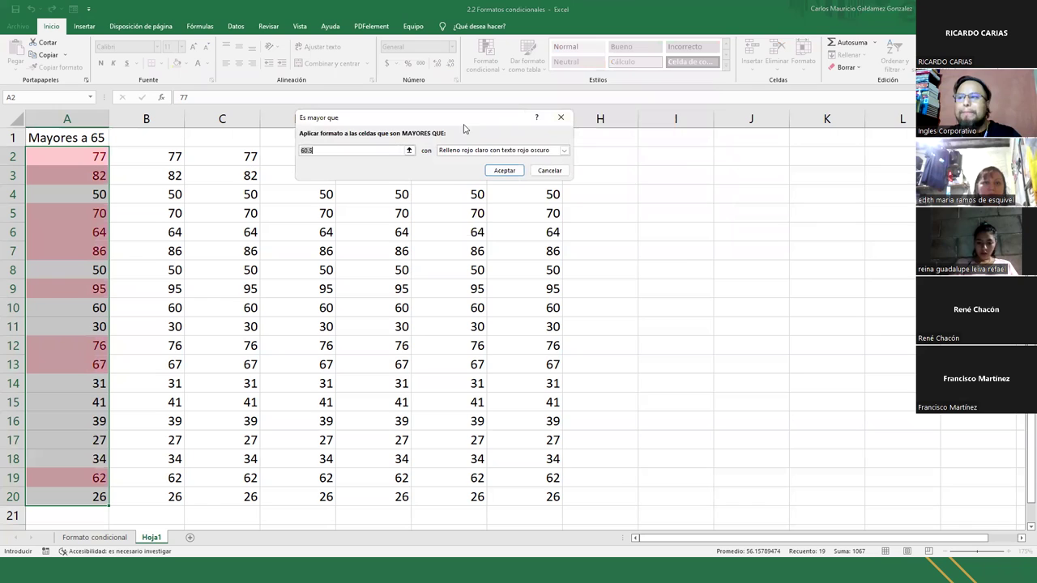
pyautogui.moveTo(464, 128); pyautogui.dragTo(583, 212)
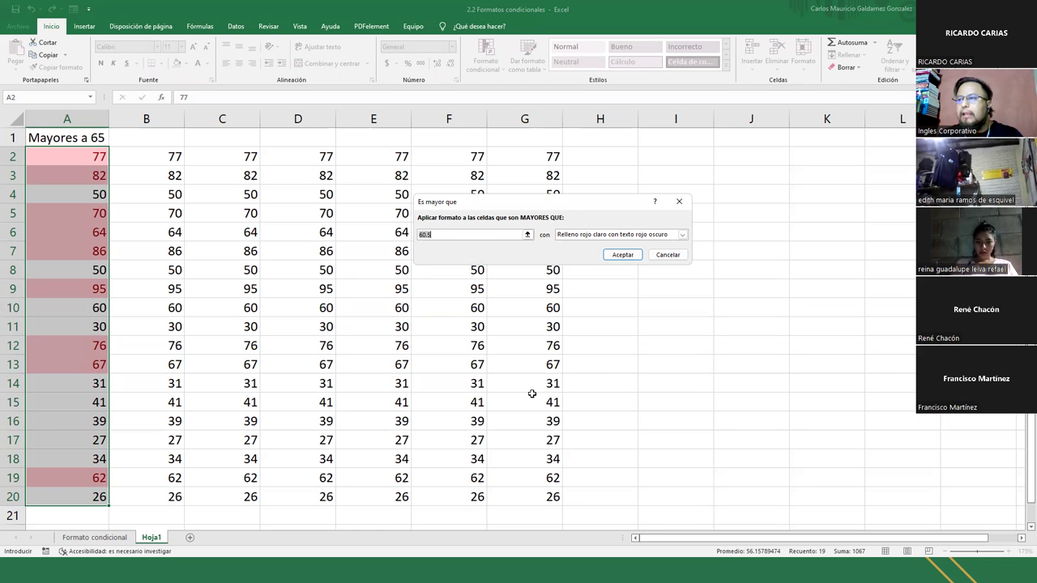
pyautogui.press('BackSpace')
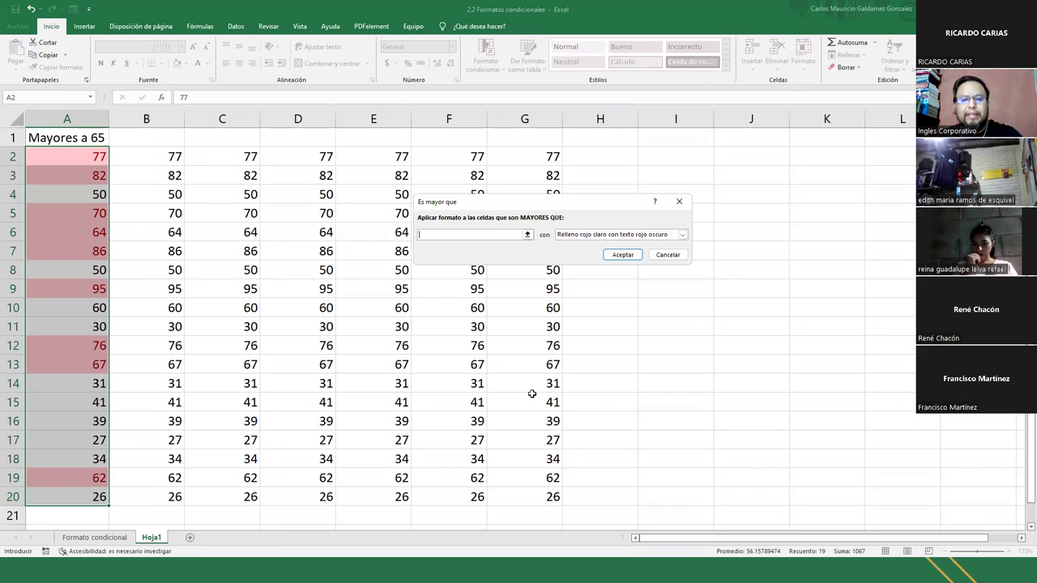
pyautogui.write('65')
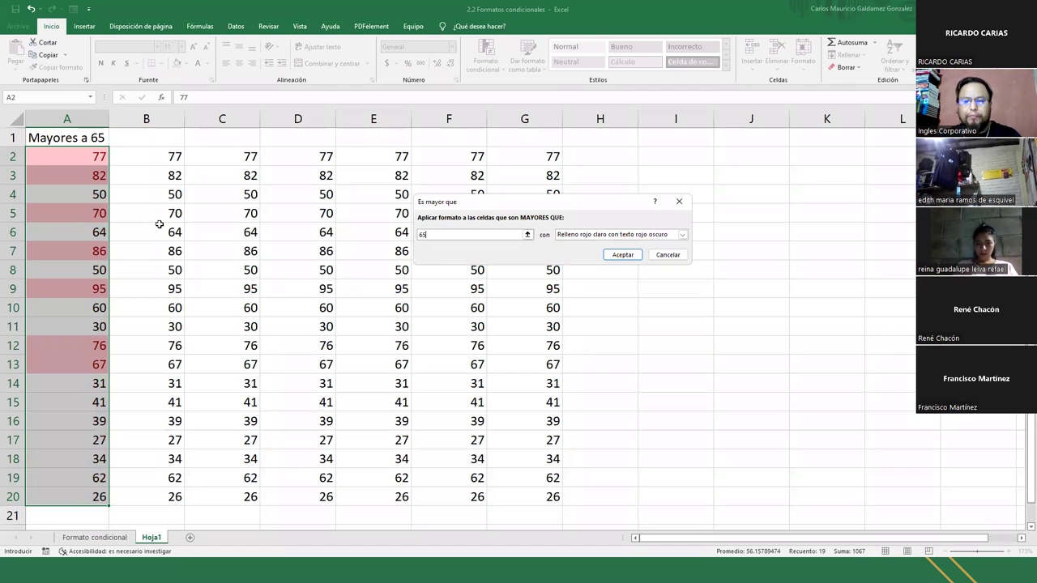
# Clear the rule's threshold and try the yellow and green fill presets with matching dark text, plus "Relleno rojo claro"
pyautogui.press('BackSpace')
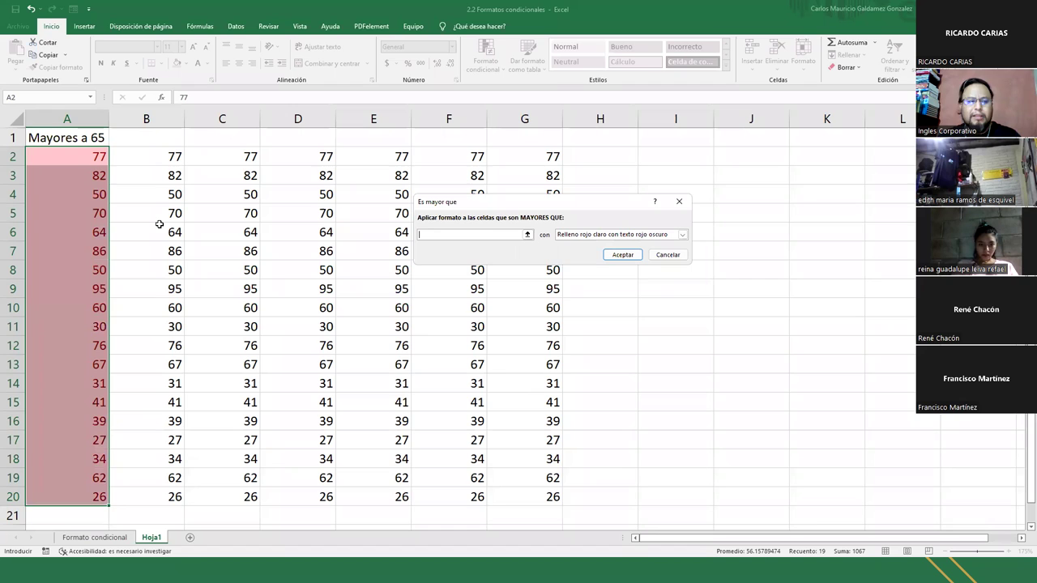
pyautogui.click(668, 235)
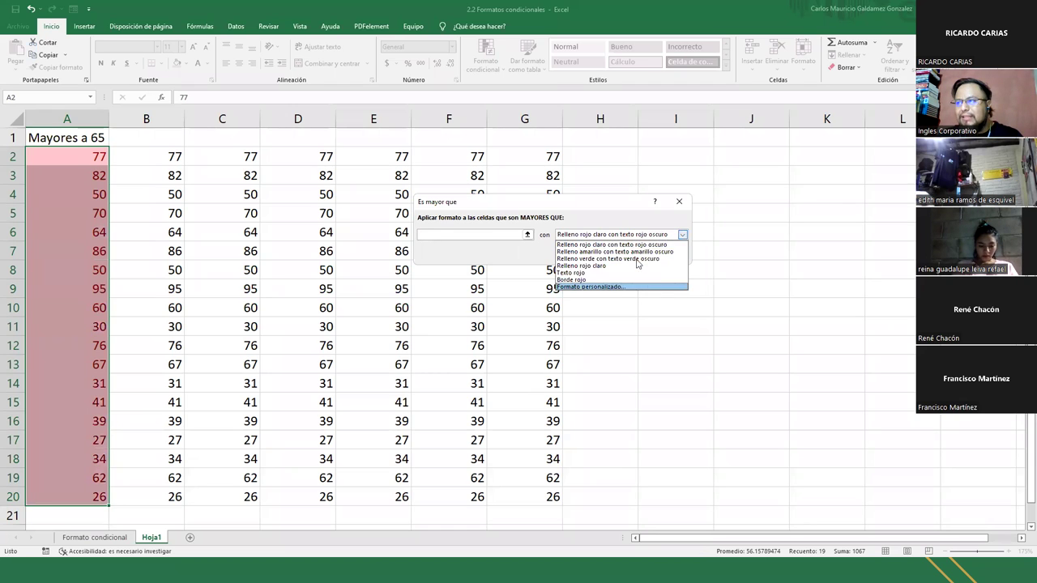
pyautogui.click(603, 252)
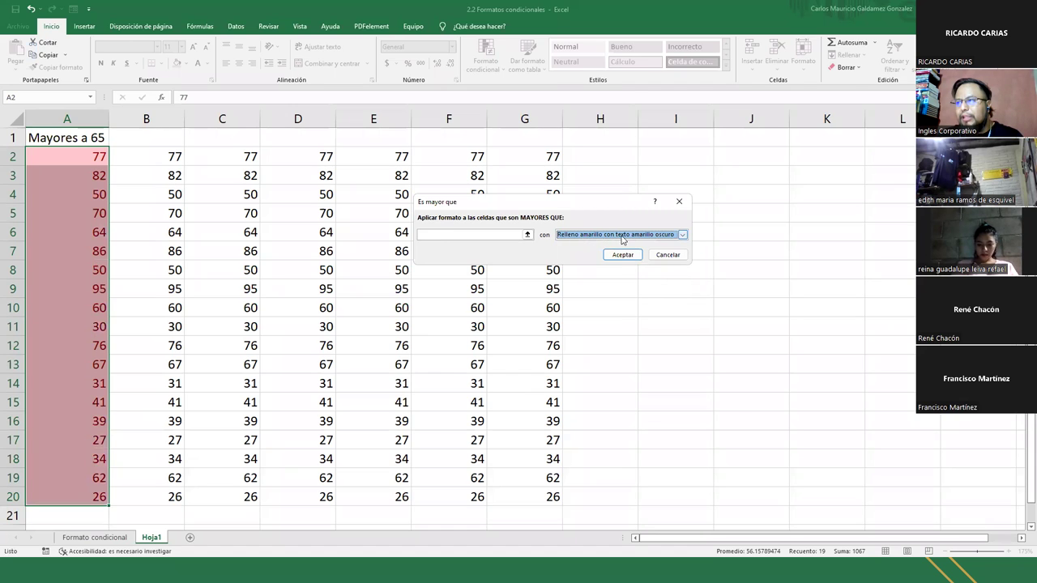
pyautogui.click(622, 236)
pyautogui.click(616, 259)
pyautogui.click(682, 234)
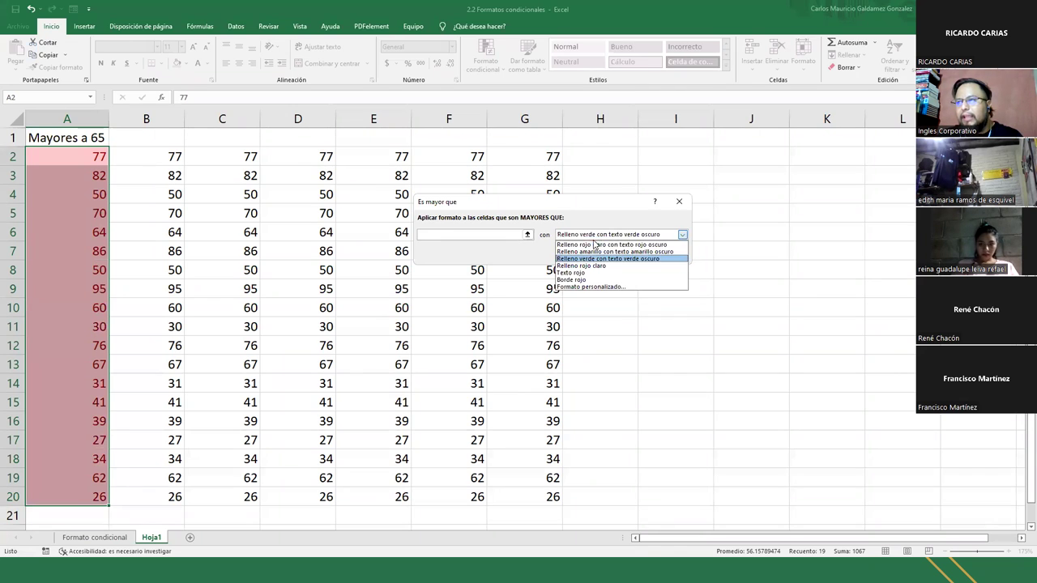
pyautogui.click(588, 269)
# Set the rule's format to "Relleno rojo claro con texto rojo oscuro" and its threshold to 65
pyautogui.click(489, 233)
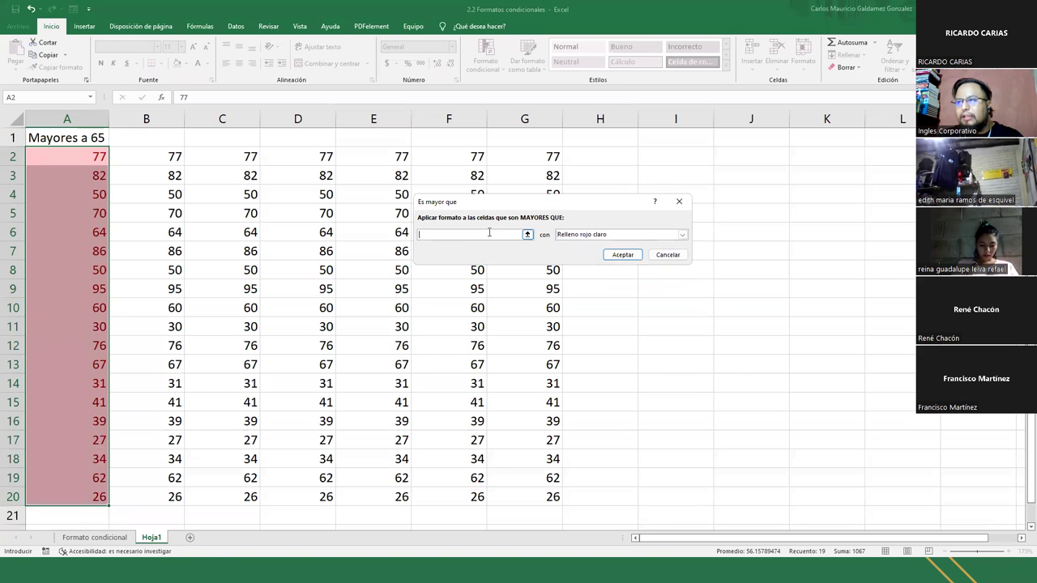
pyautogui.write('6')
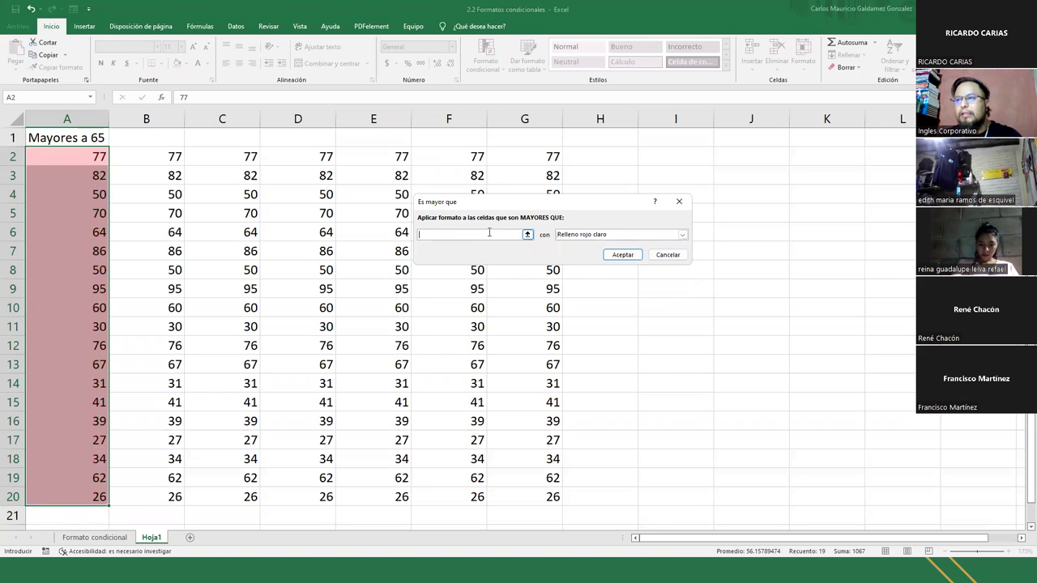
pyautogui.click(683, 235)
pyautogui.click(596, 245)
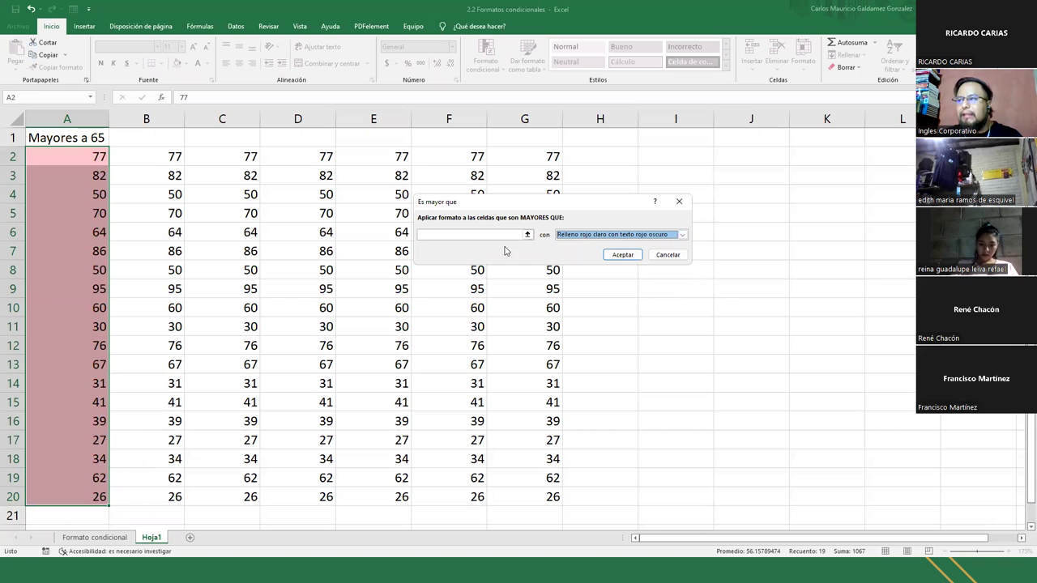
pyautogui.click(477, 233)
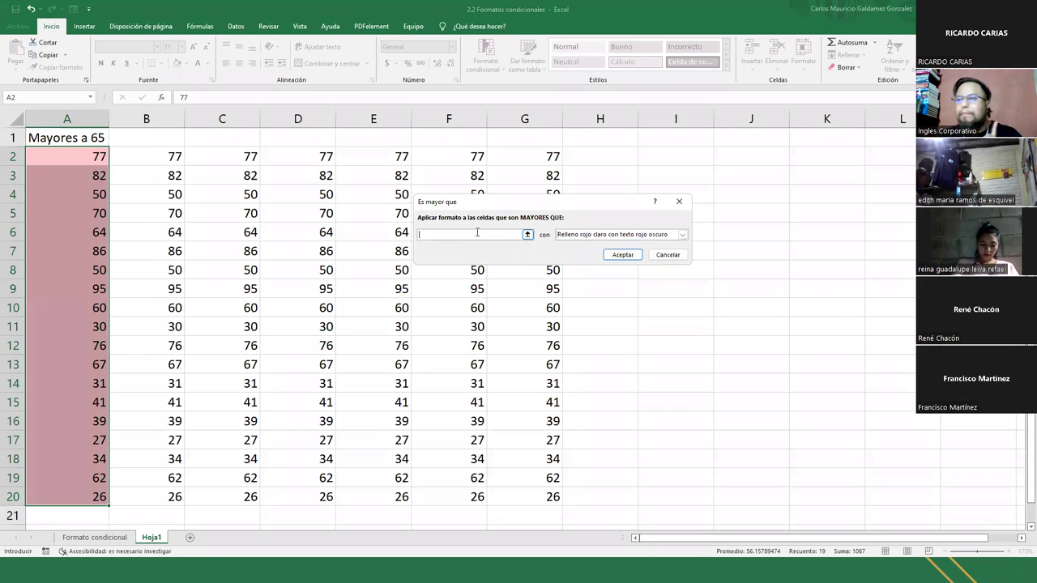
pyautogui.write('65')
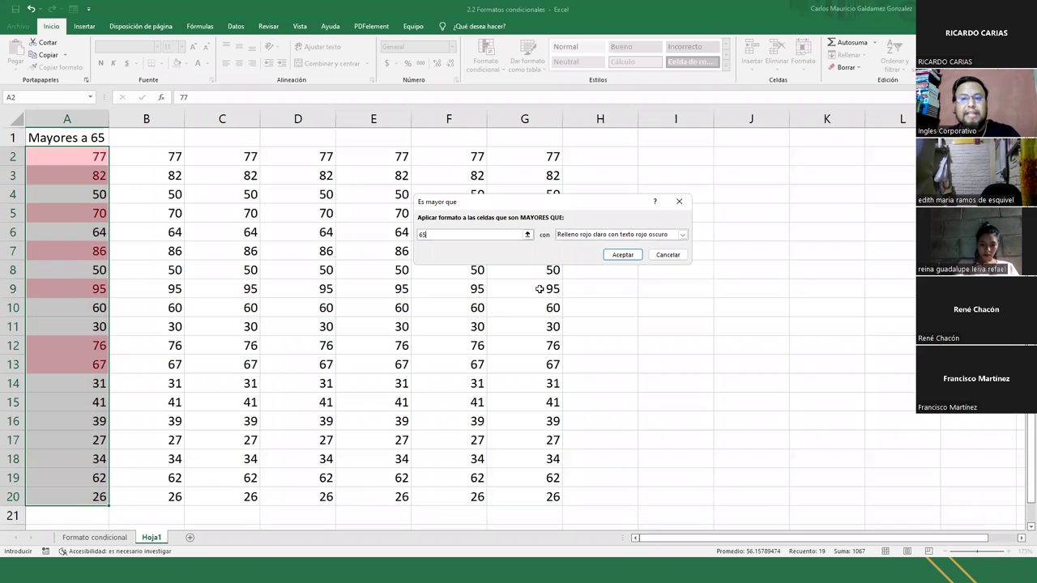
# Preview the yellow fill, green fill and "Relleno rojo claro" presets on the column A values above 65
pyautogui.click(567, 236)
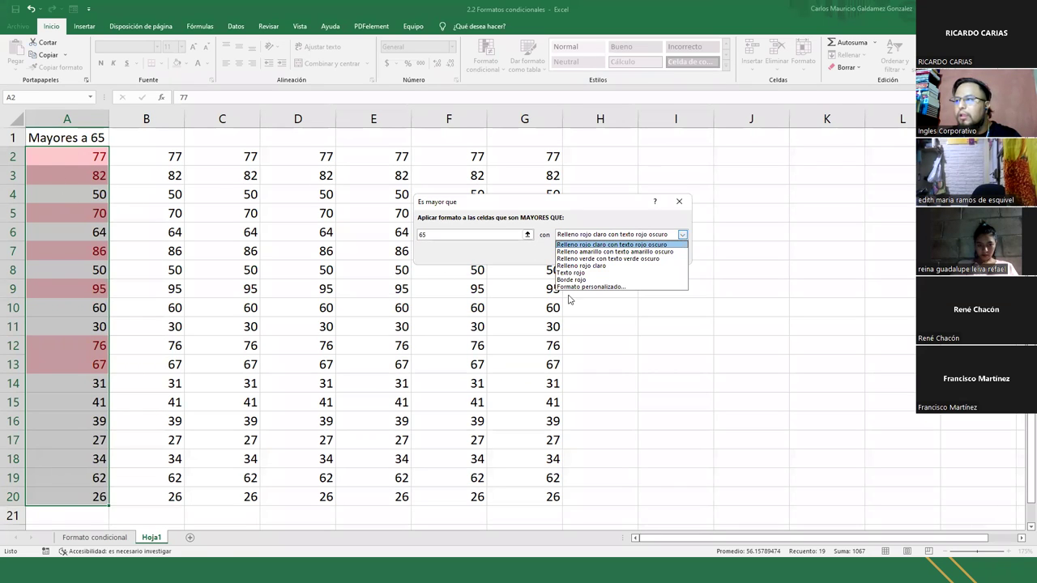
pyautogui.click(584, 252)
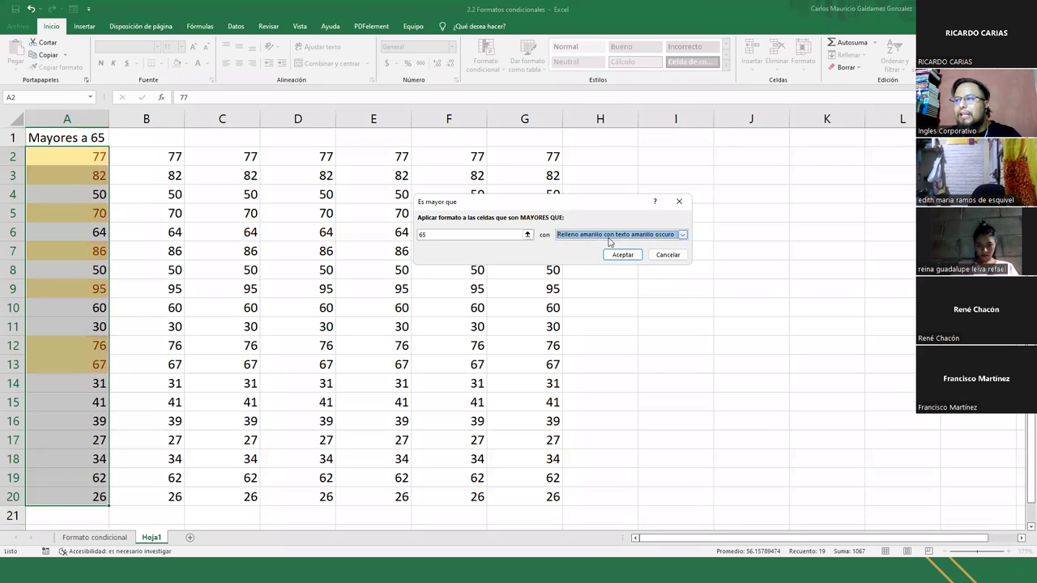
pyautogui.click(682, 234)
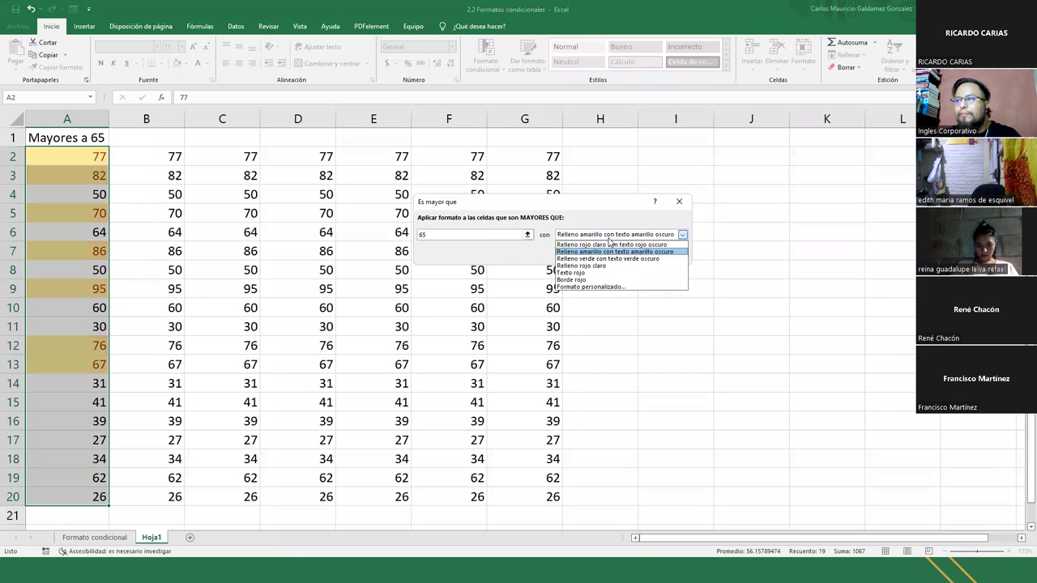
pyautogui.click(646, 260)
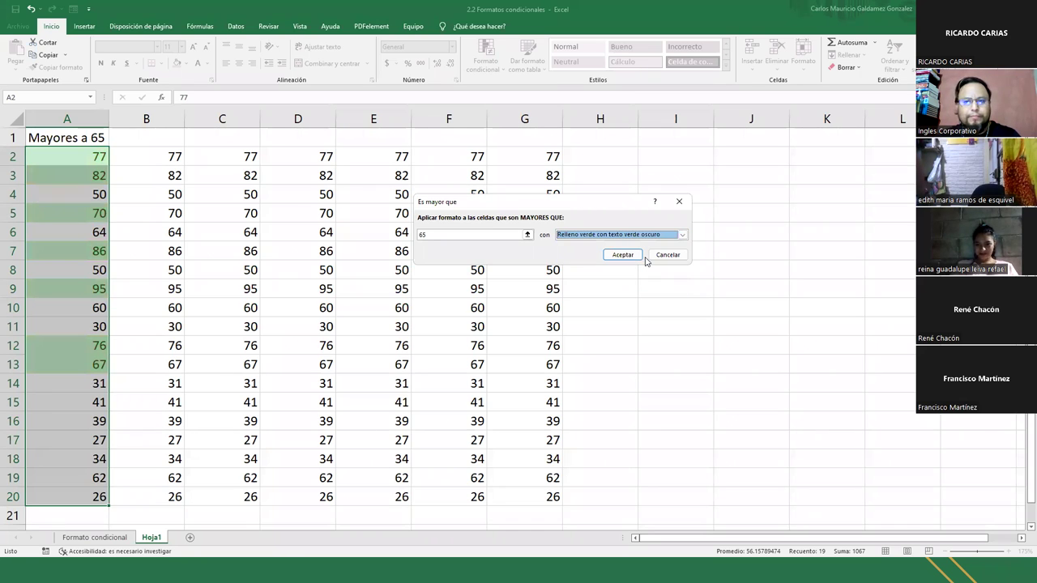
pyautogui.click(621, 236)
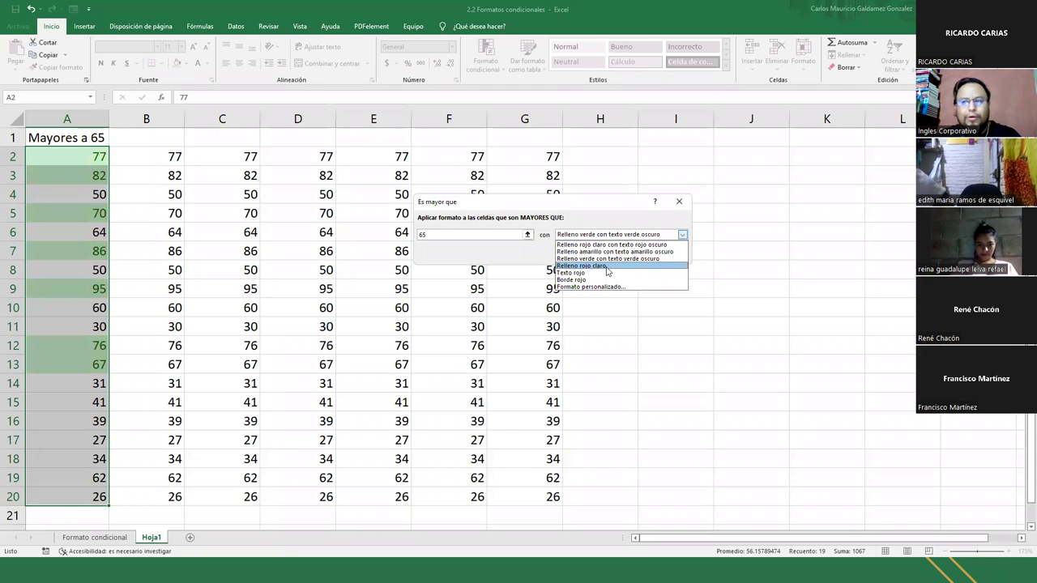
pyautogui.click(606, 268)
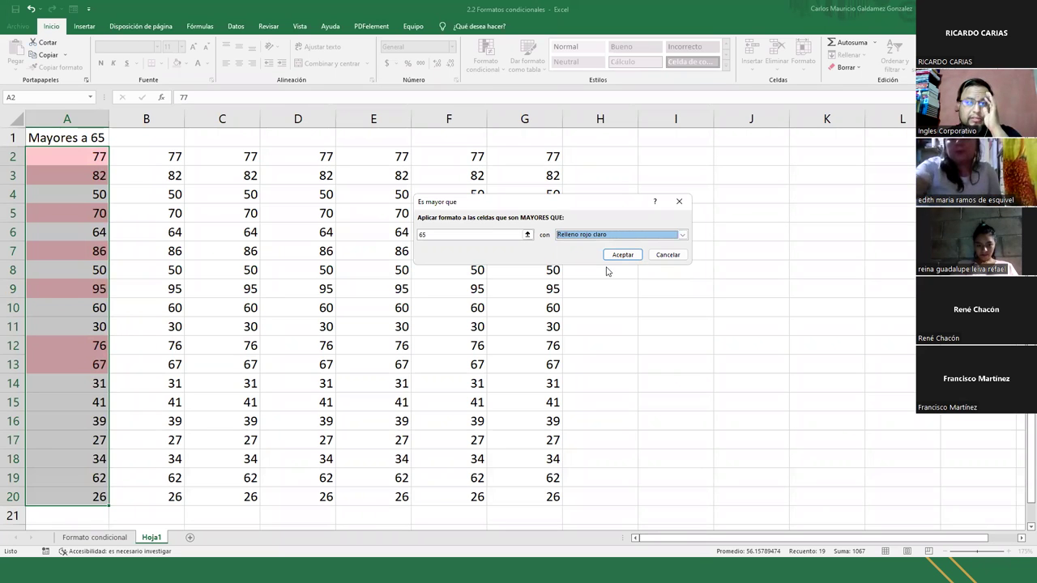
# Preview the "Texto rojo" and "Borde rojo" presets on the column A values above 65
pyautogui.click(681, 234)
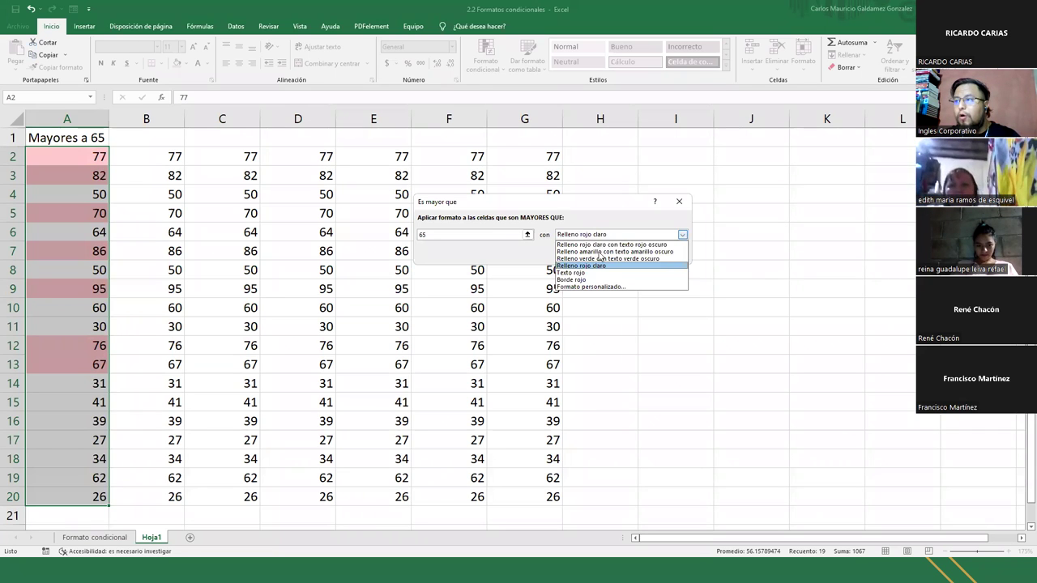
pyautogui.click(596, 273)
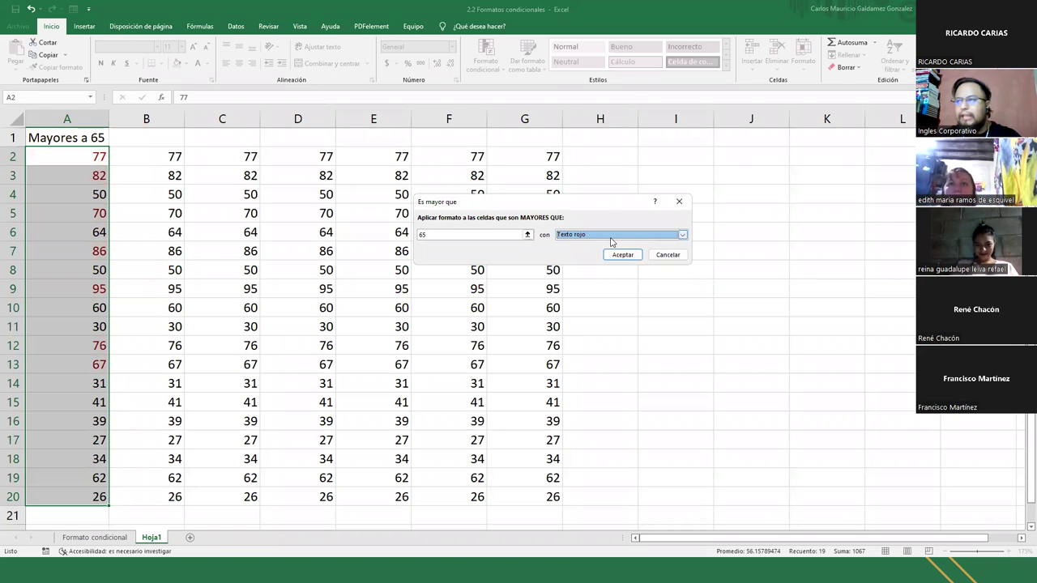
pyautogui.click(612, 236)
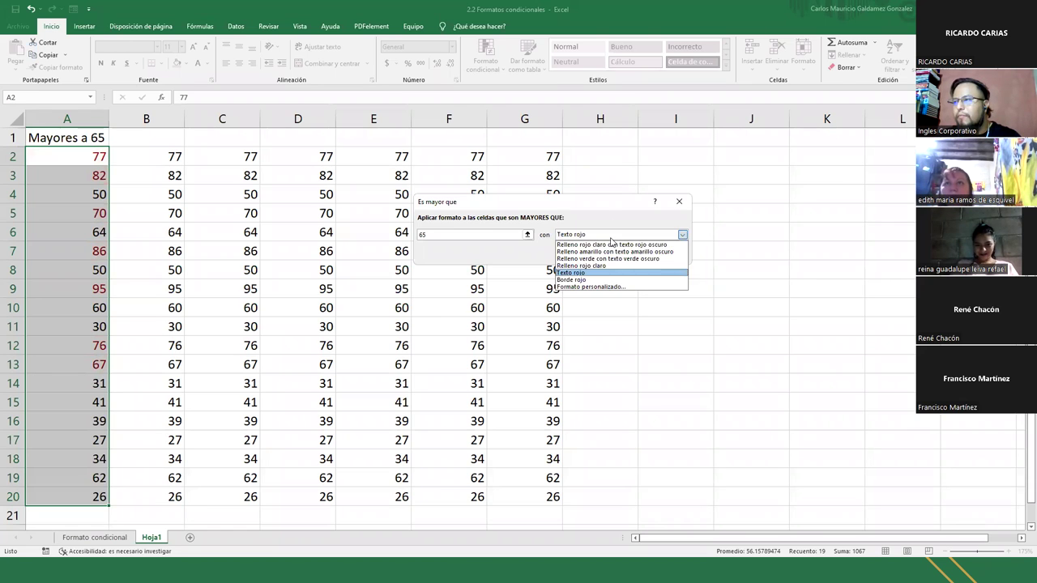
pyautogui.click(596, 282)
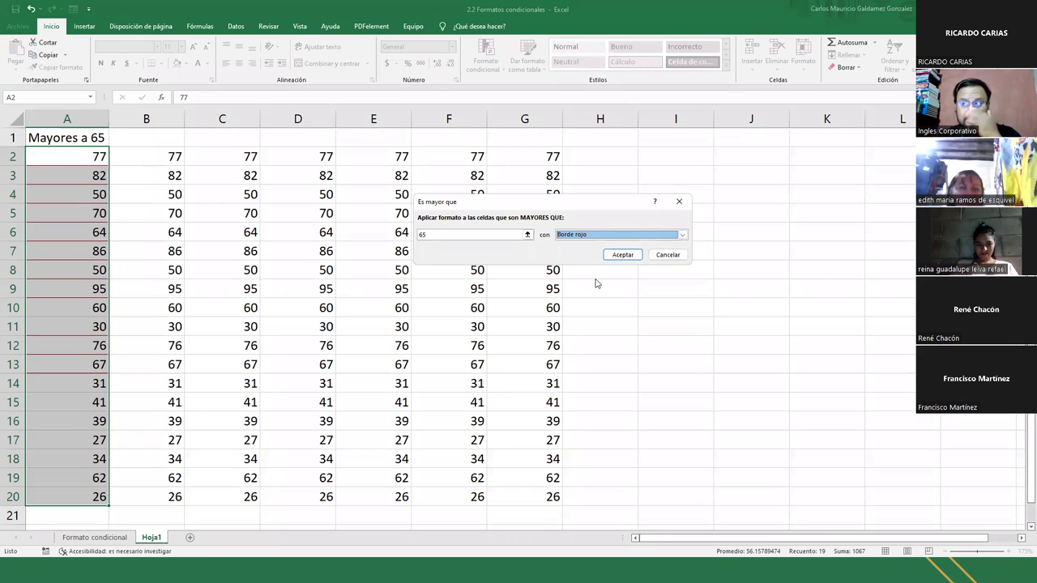
# Choose a custom format for the rule, try the Cursiva font style and set the style to Negrita
pyautogui.click(600, 236)
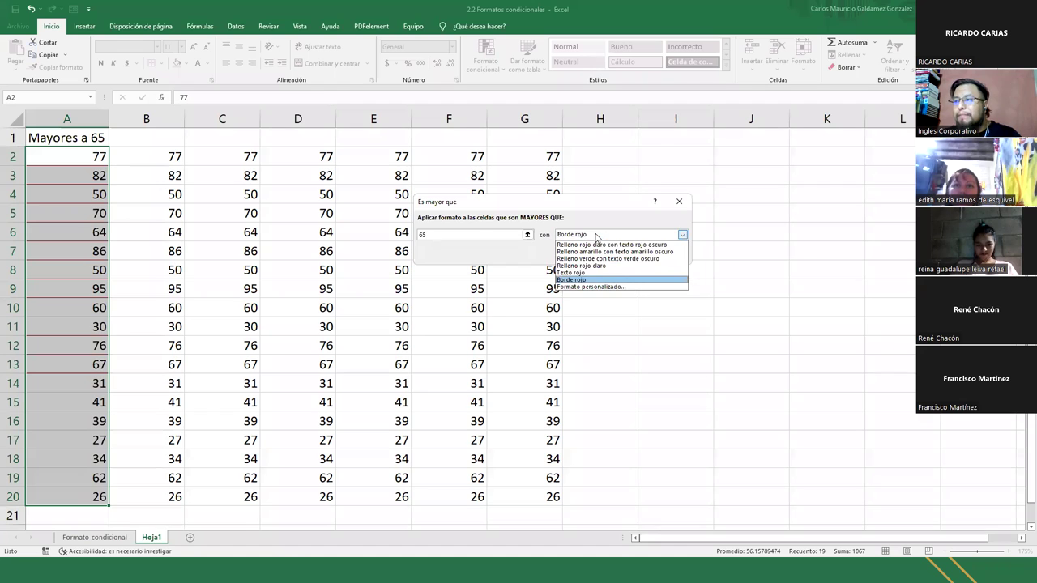
pyautogui.click(628, 289)
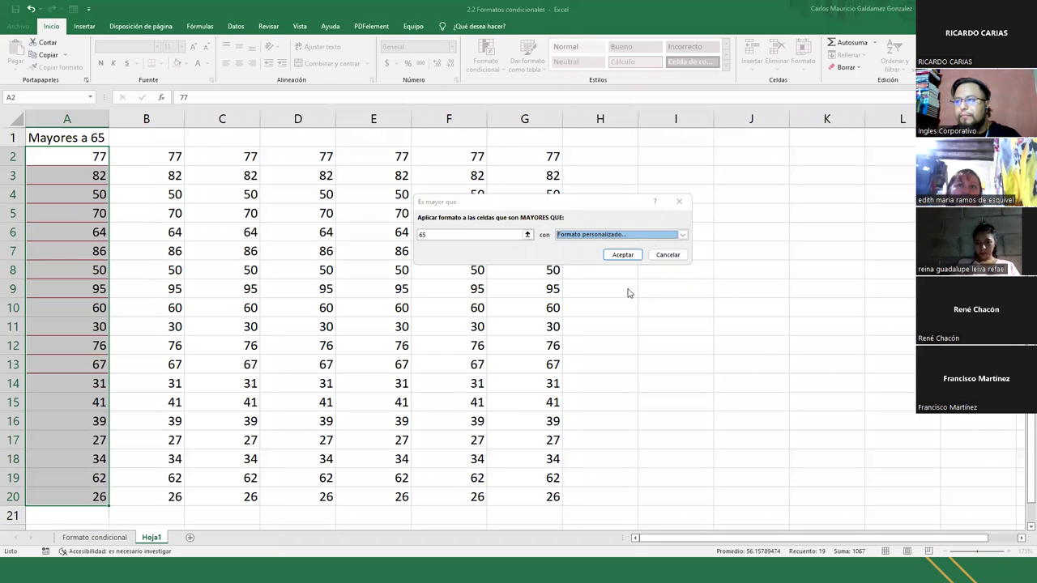
pyautogui.moveTo(404, 10); pyautogui.dragTo(601, 103)
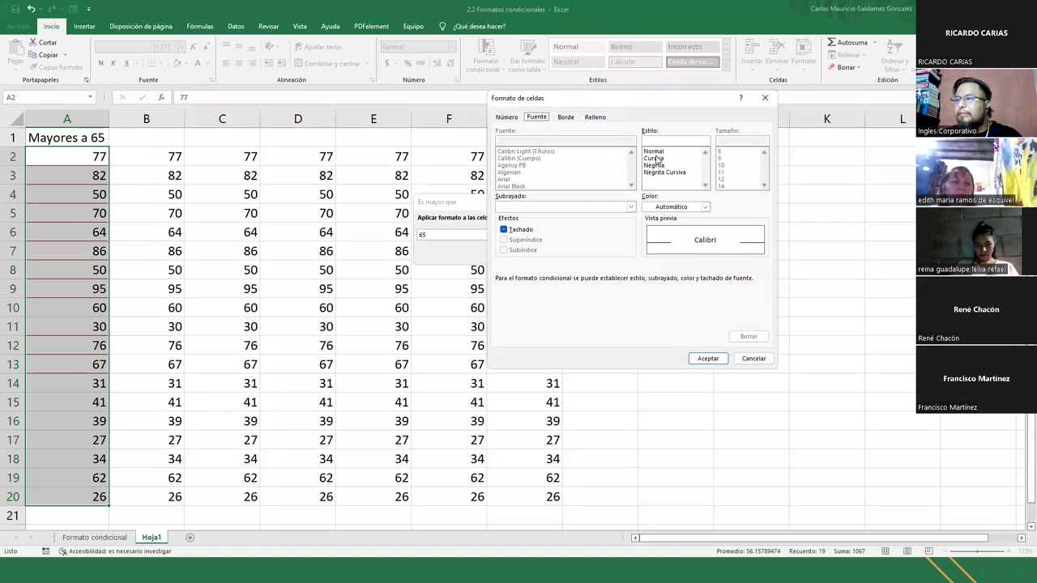
pyautogui.click(505, 119)
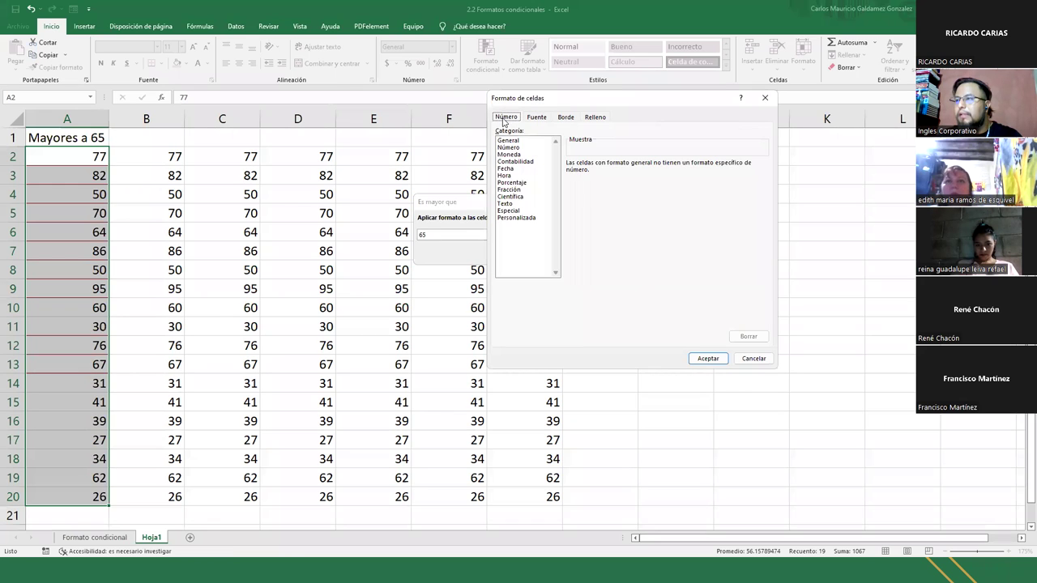
pyautogui.click(537, 118)
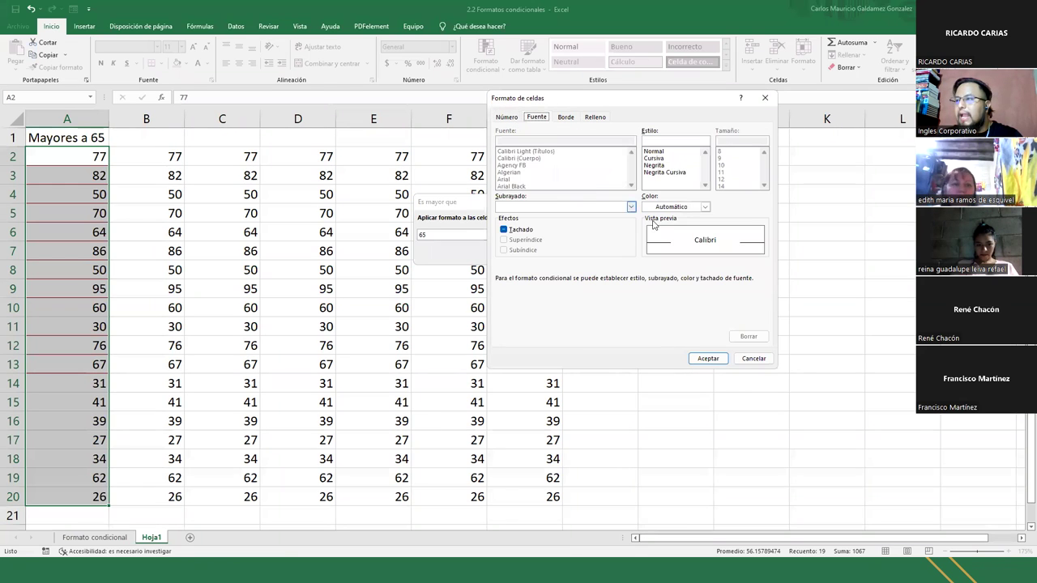
pyautogui.click(663, 158)
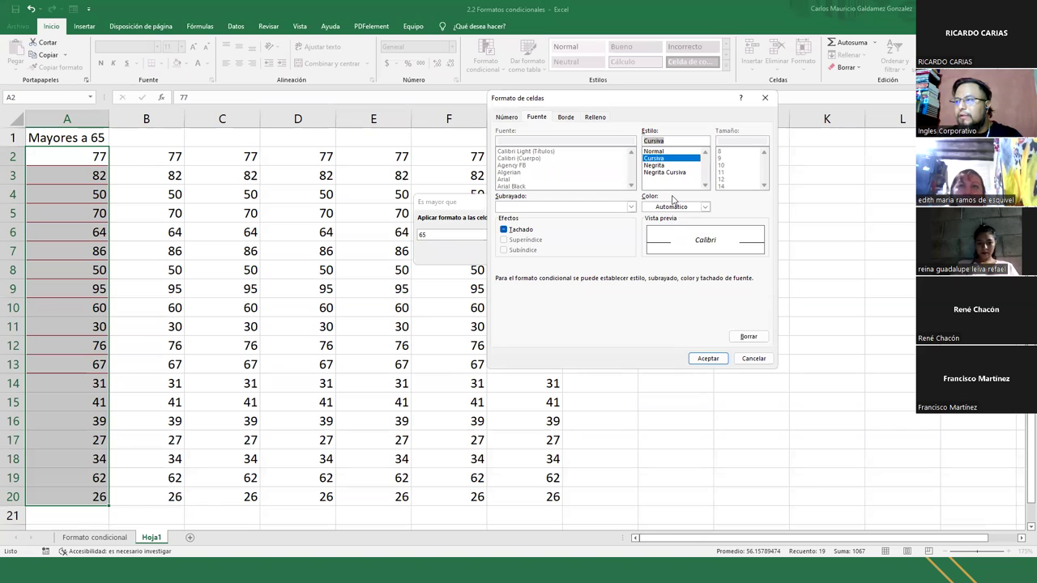
pyautogui.click(658, 166)
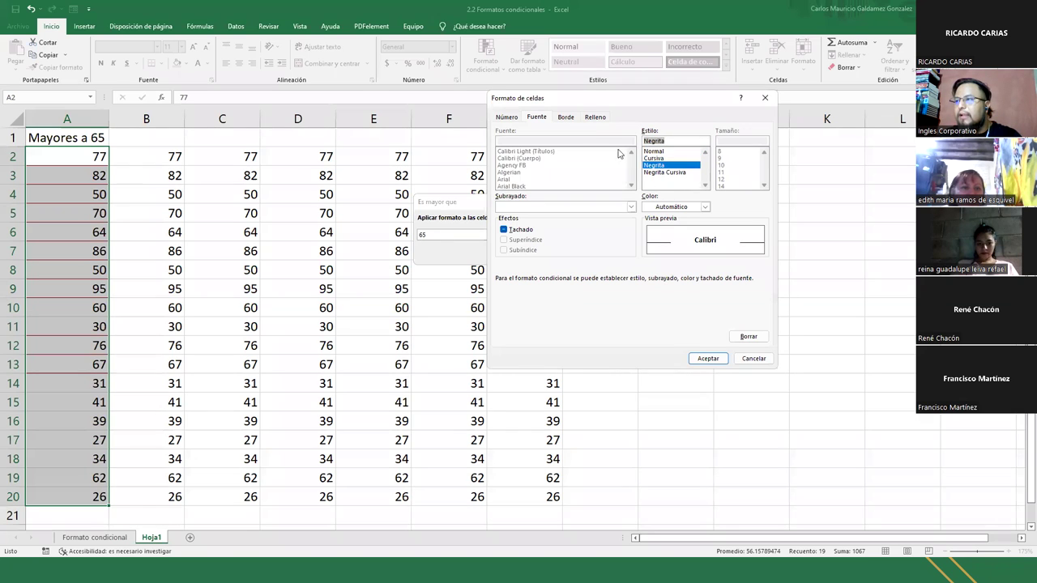
pyautogui.click(571, 118)
pyautogui.click(595, 117)
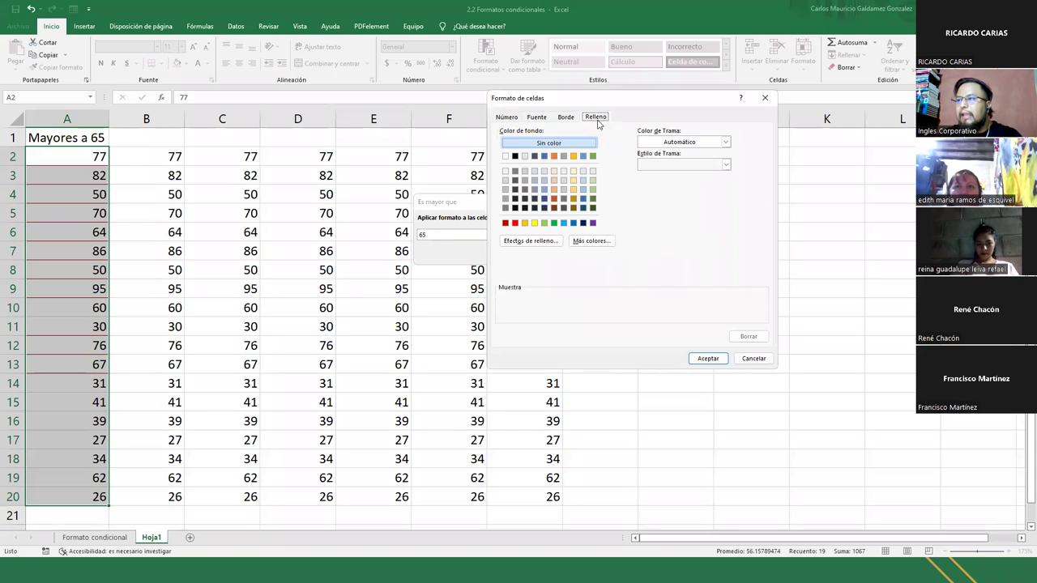
pyautogui.click(726, 143)
pyautogui.click(726, 142)
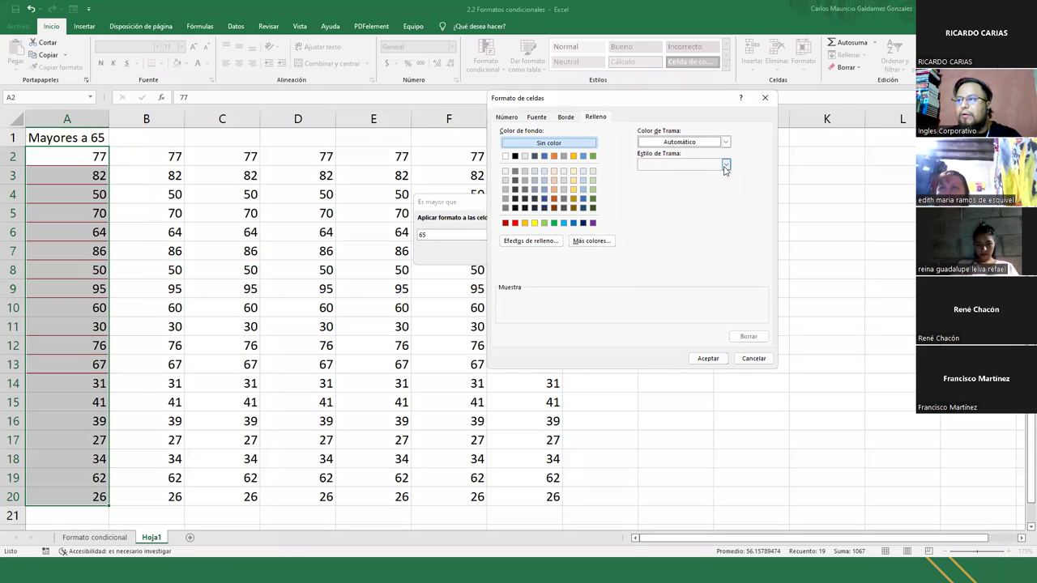
pyautogui.click(726, 164)
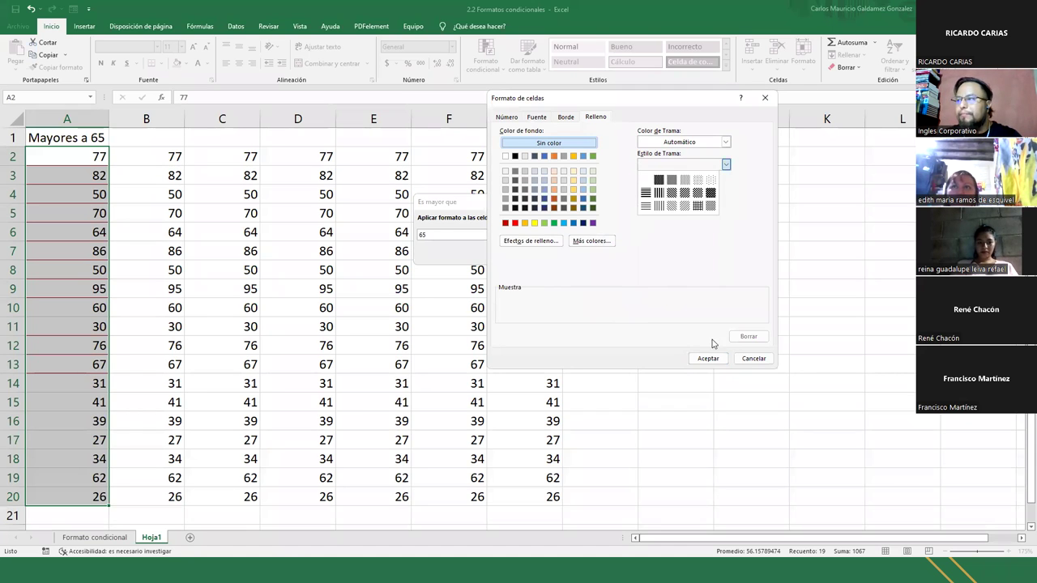
pyautogui.click(737, 360)
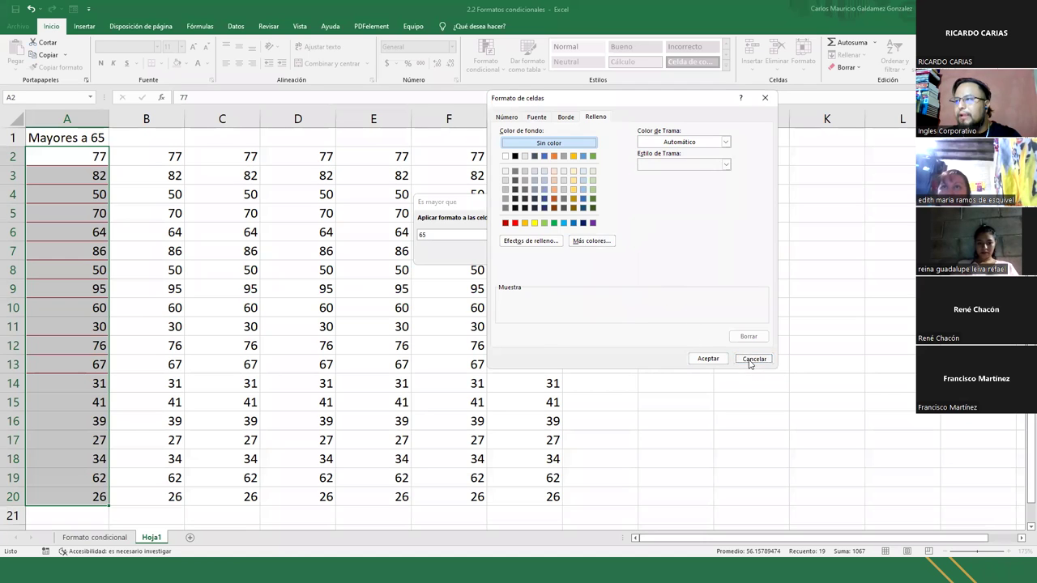
pyautogui.click(752, 358)
# Choose a custom format for the rule with a blue fill, a gray pattern color and a thin vertical stripe pattern
pyautogui.click(682, 234)
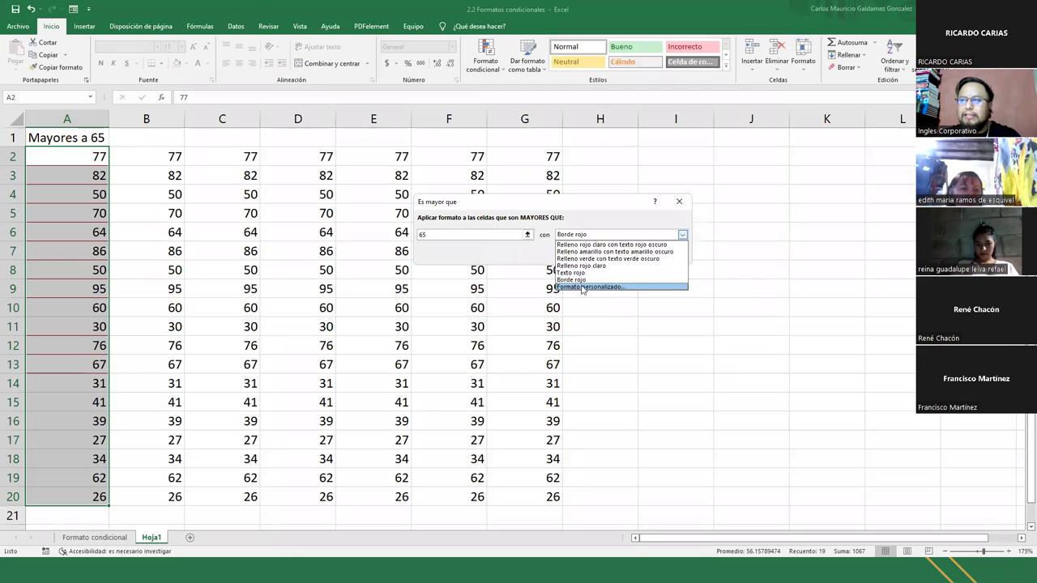
pyautogui.click(589, 287)
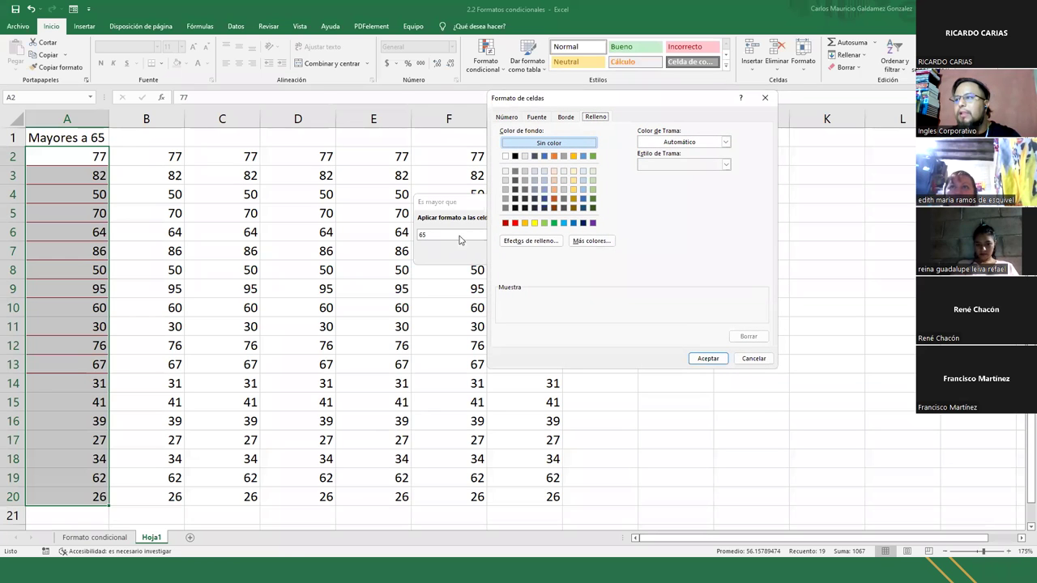
pyautogui.click(543, 156)
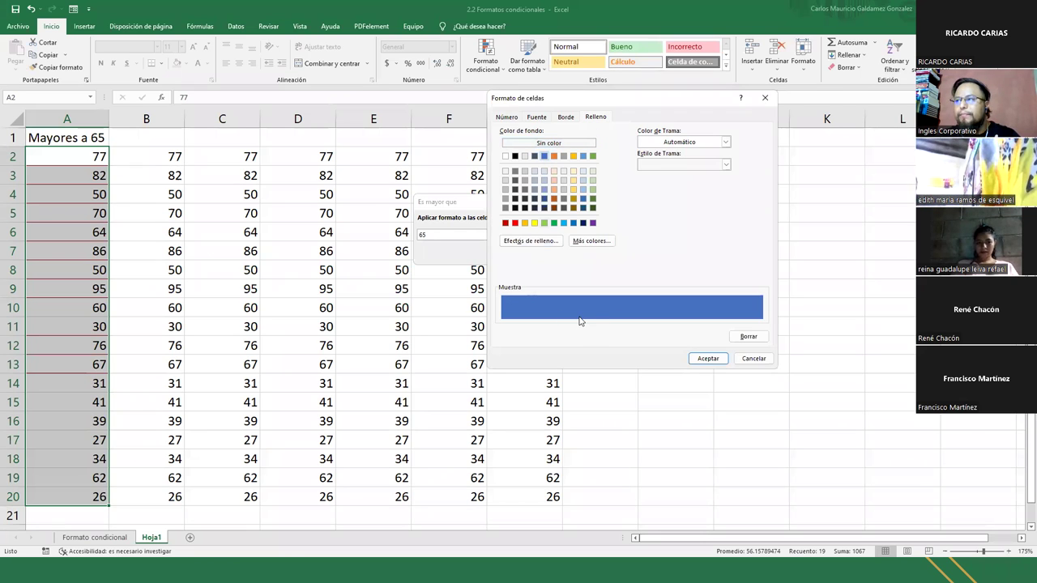
pyautogui.click(690, 142)
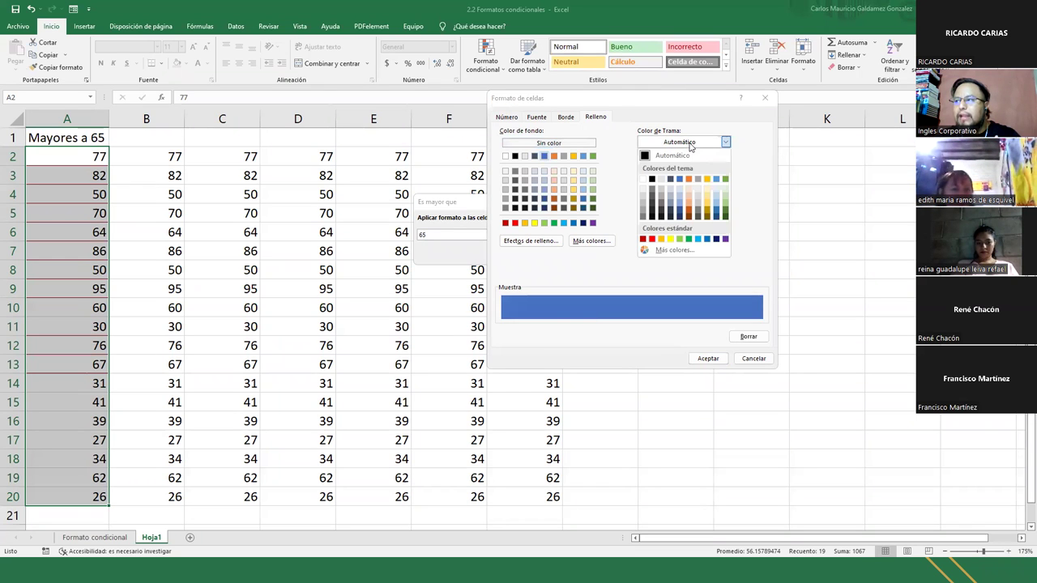
pyautogui.click(699, 183)
pyautogui.click(693, 166)
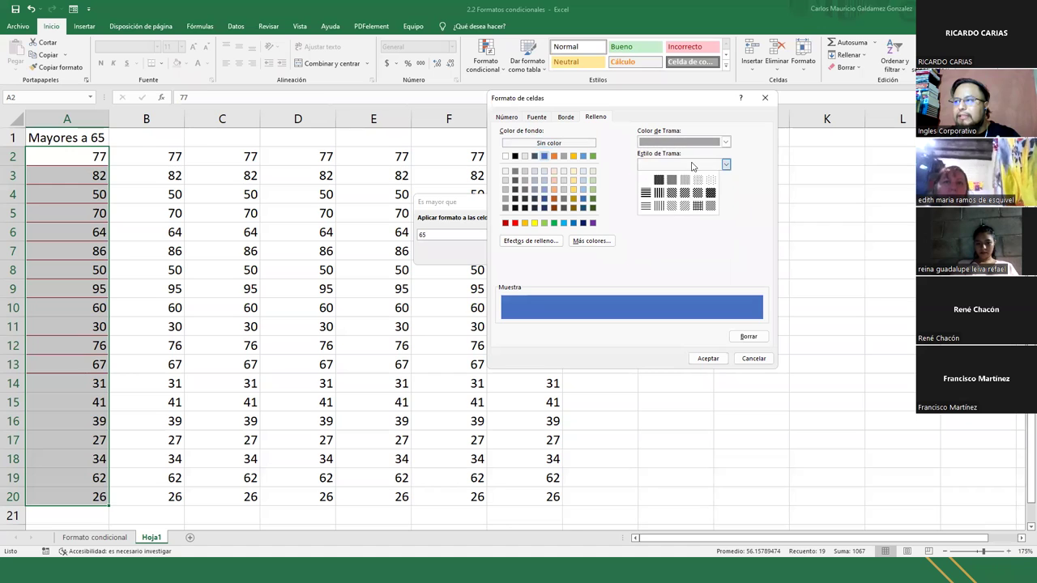
pyautogui.click(658, 206)
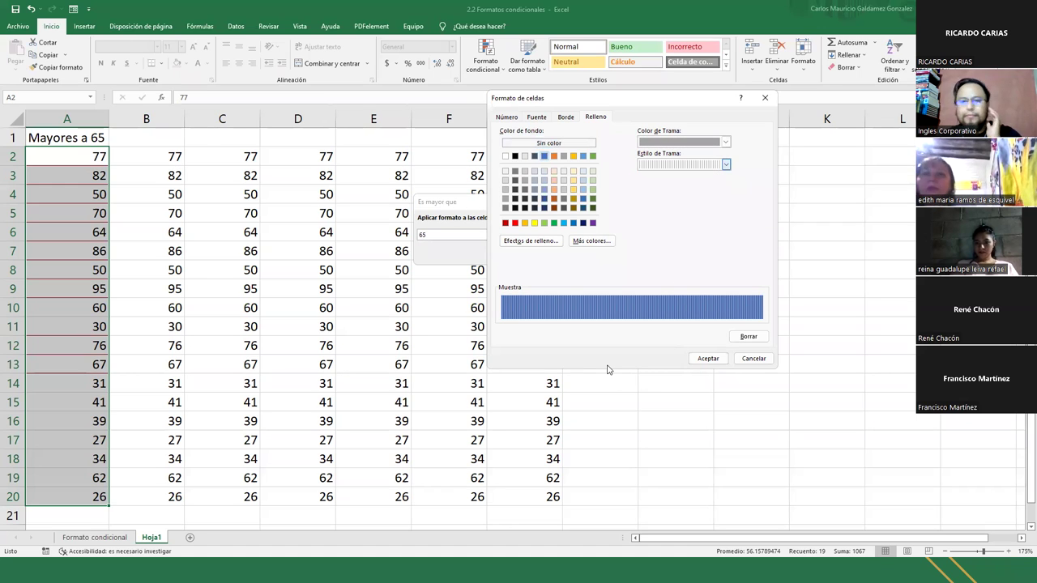
# Set the custom format's borders to Ninguno and its font style to Negrita, and accept the format
pyautogui.click(566, 117)
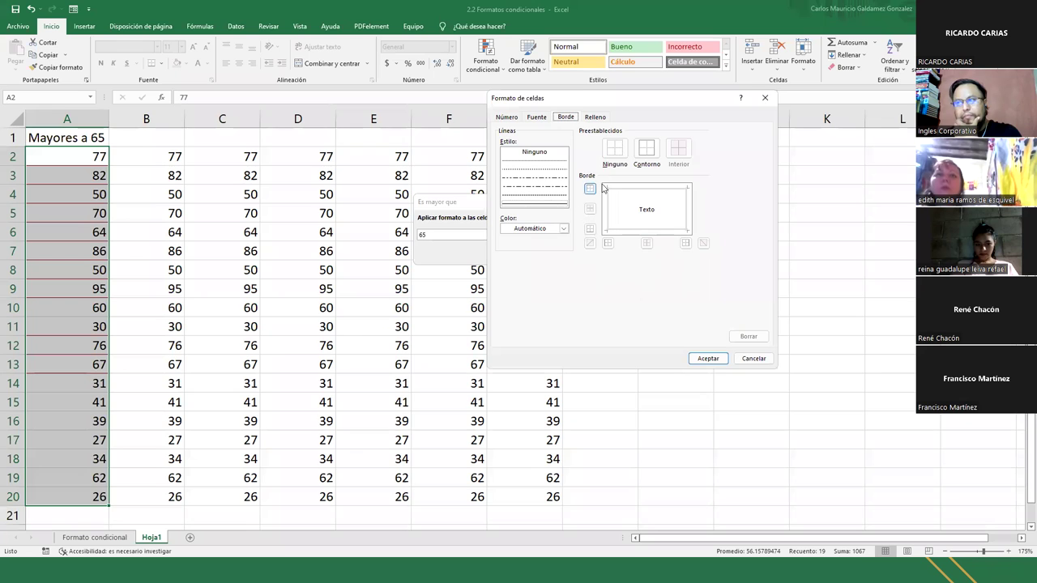
pyautogui.click(617, 155)
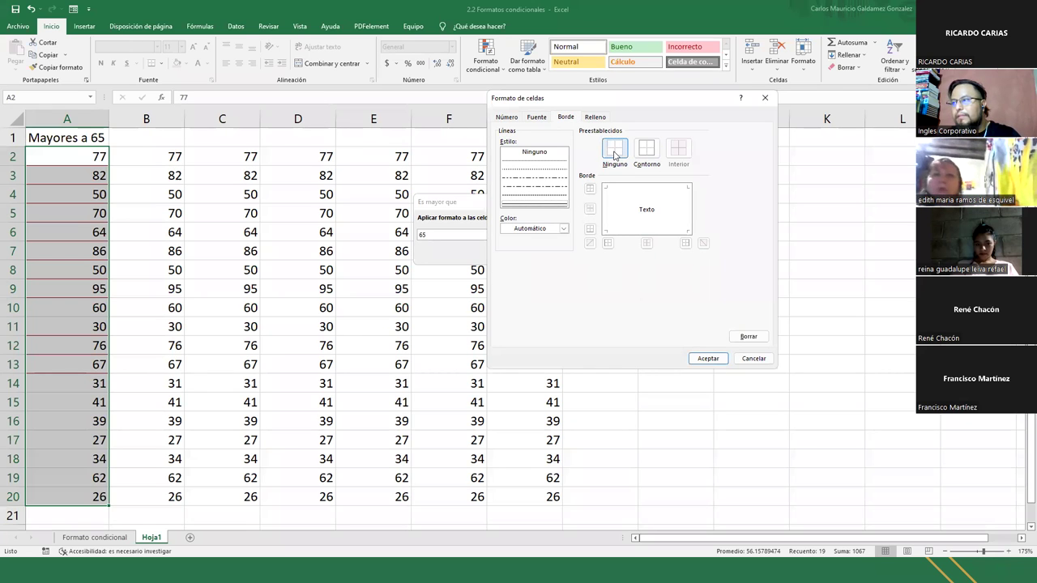
pyautogui.click(538, 118)
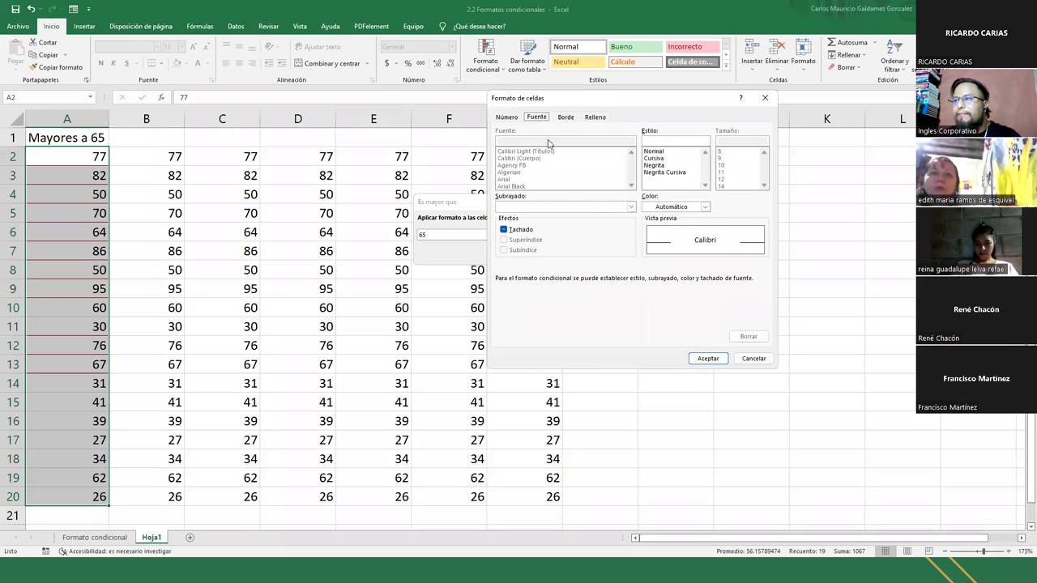
pyautogui.click(652, 166)
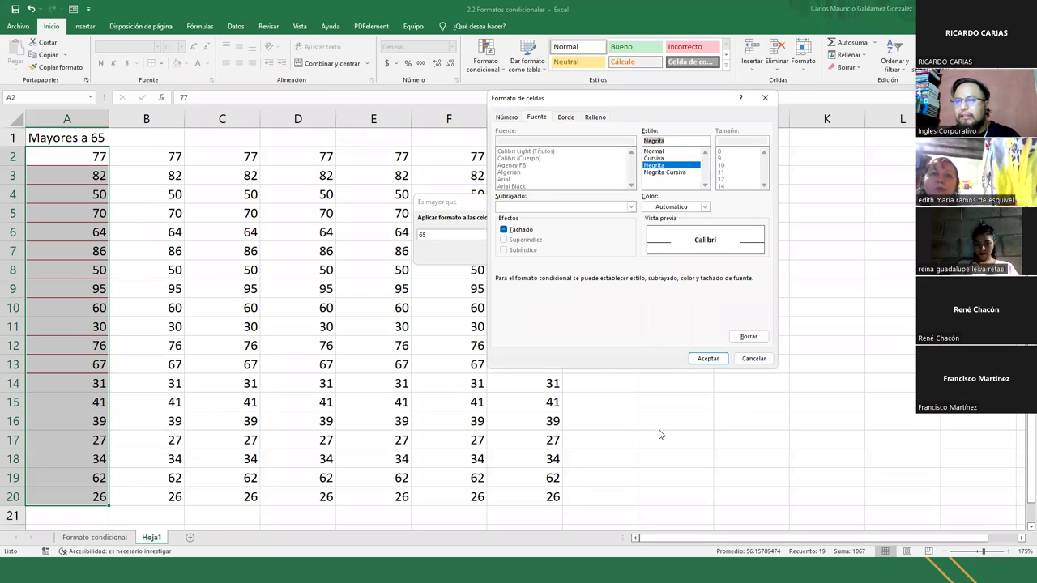
pyautogui.click(703, 359)
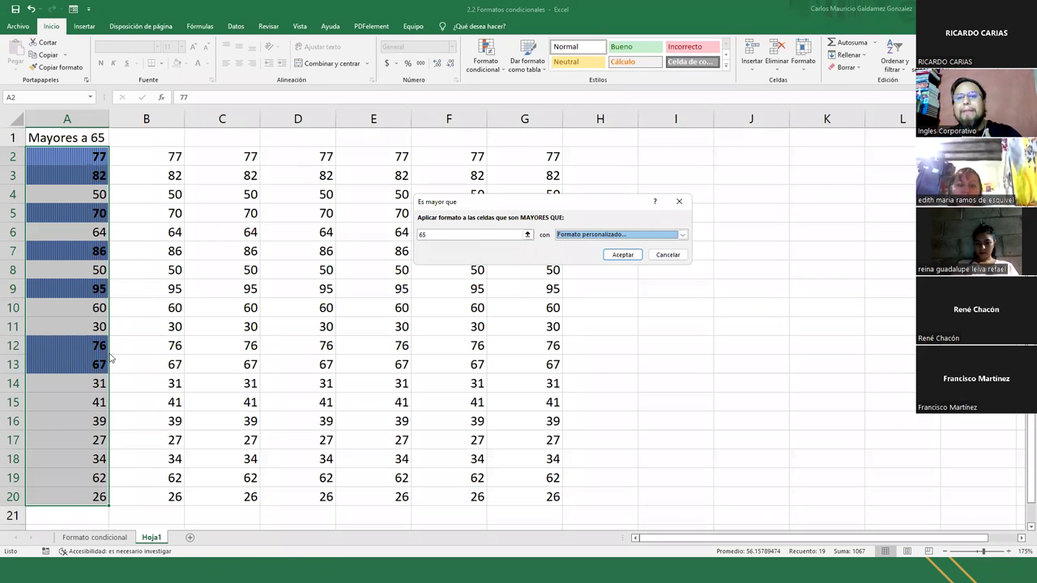
pyautogui.click(588, 235)
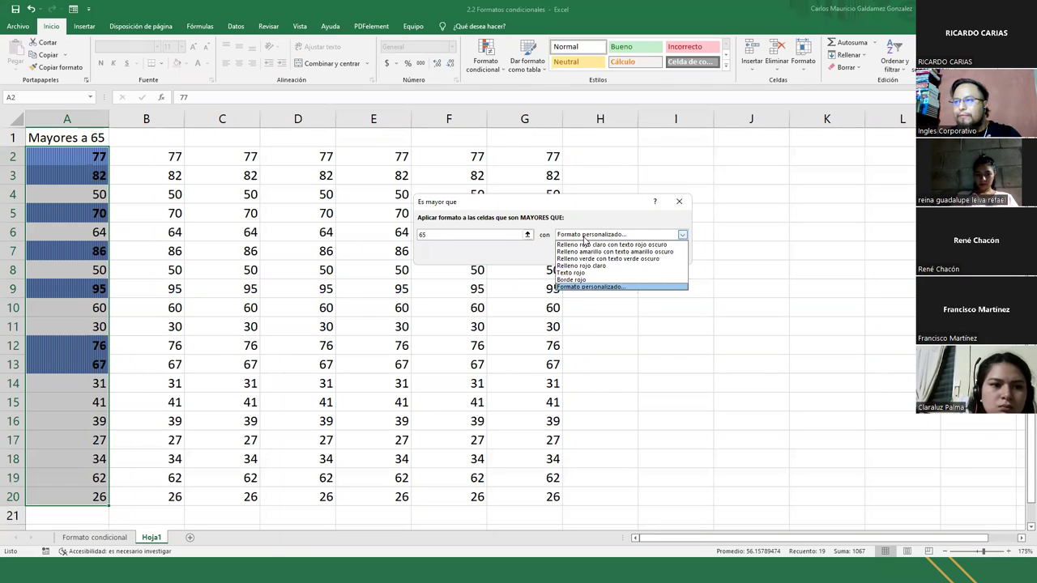
pyautogui.click(595, 288)
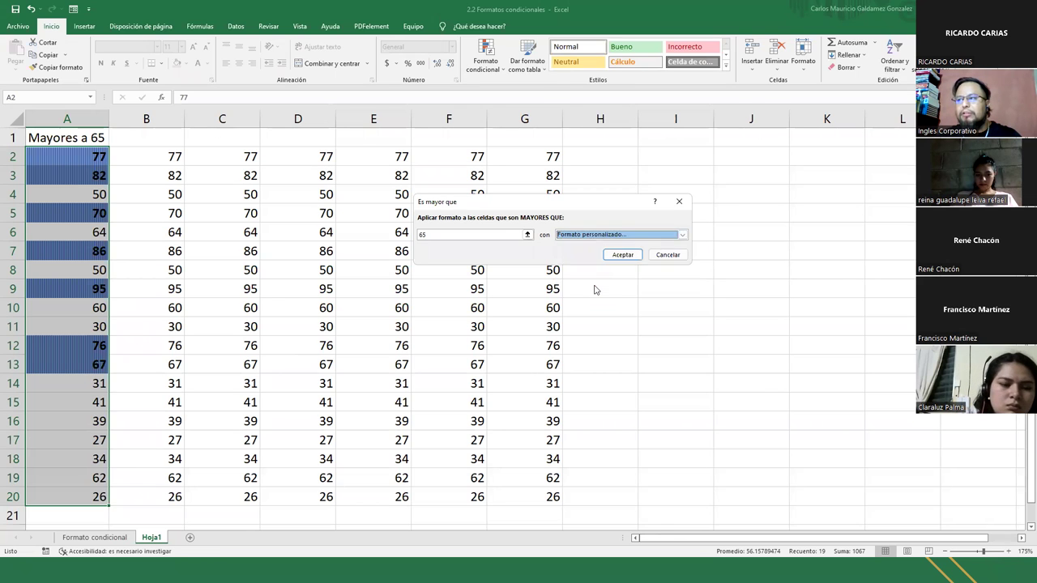
pyautogui.click(748, 362)
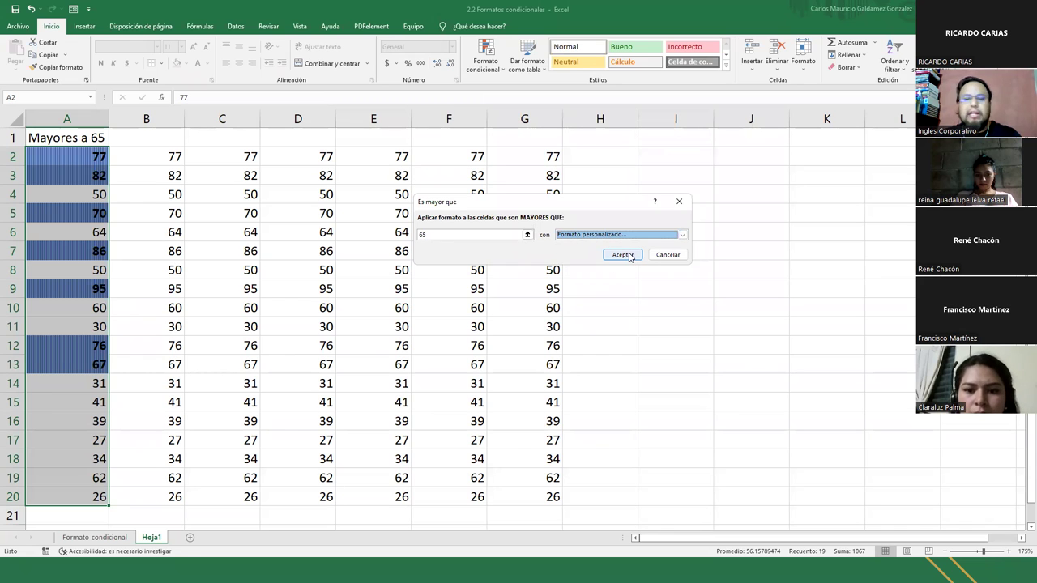
# Apply the greater-than-65 rule with the custom format to A2:A20 and deselect the range
pyautogui.click(629, 256)
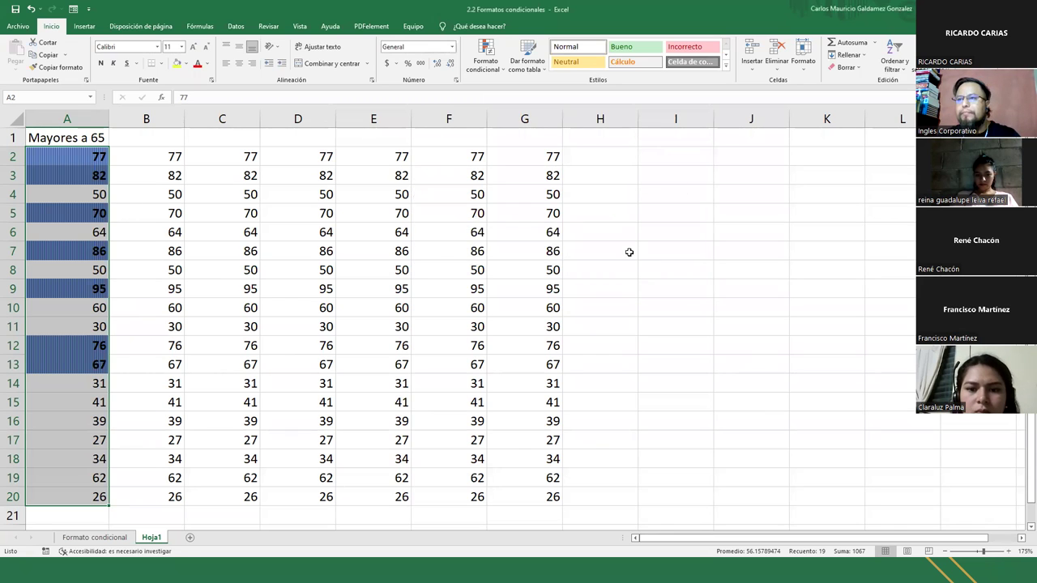
pyautogui.click(362, 262)
pyautogui.moveTo(72, 150); pyautogui.dragTo(67, 495)
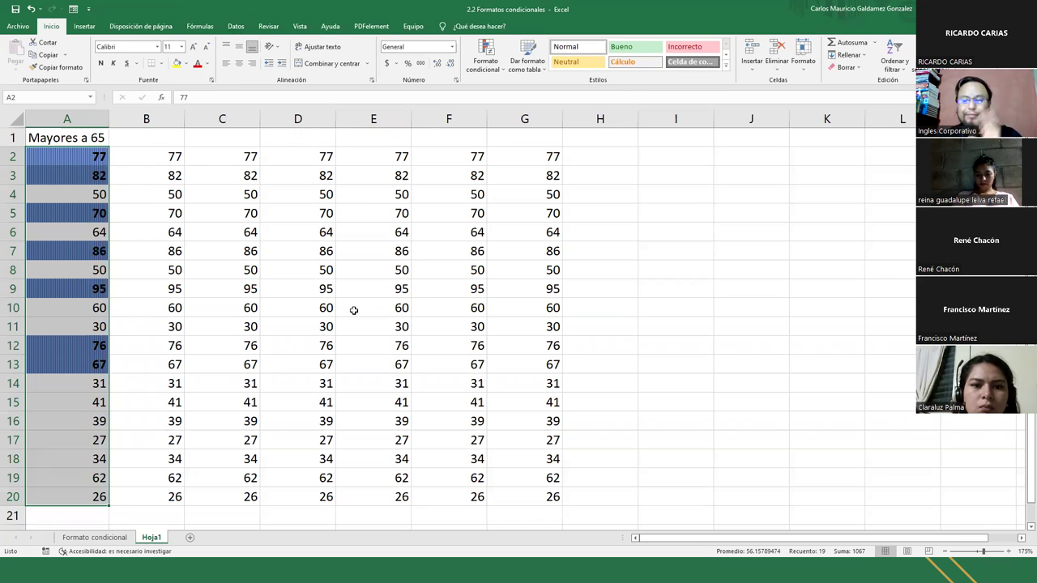
pyautogui.click(189, 338)
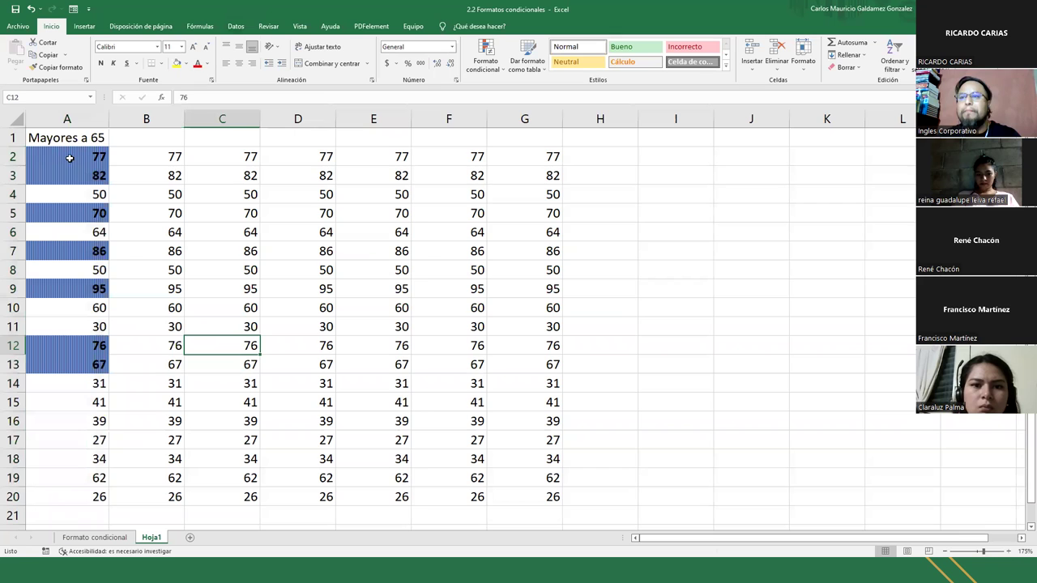
# Open the conditional formatting rules manager for A2:A20 and select its greater-than-65 rule
pyautogui.moveTo(67, 154); pyautogui.dragTo(68, 492)
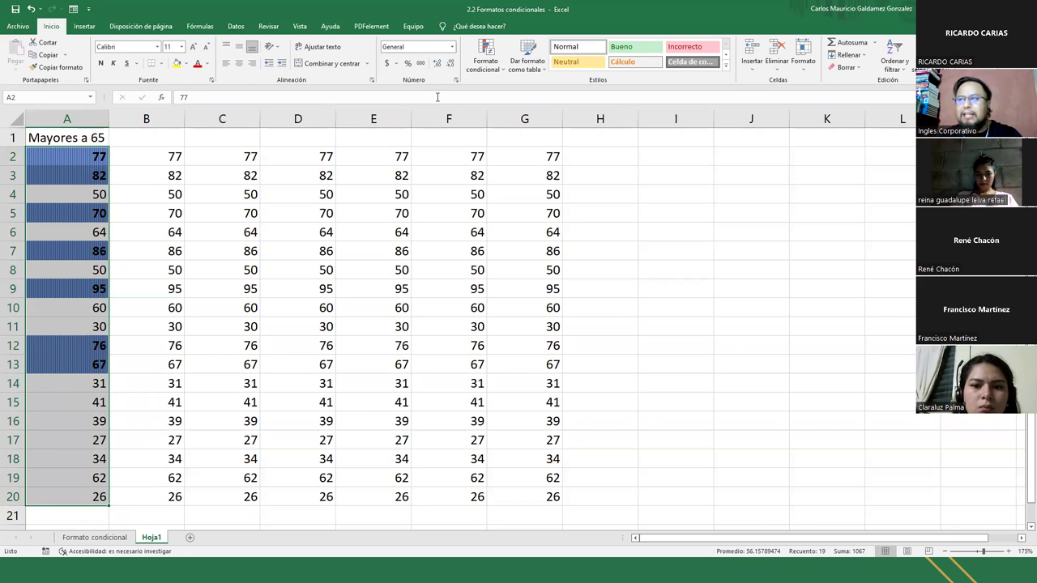
pyautogui.click(474, 64)
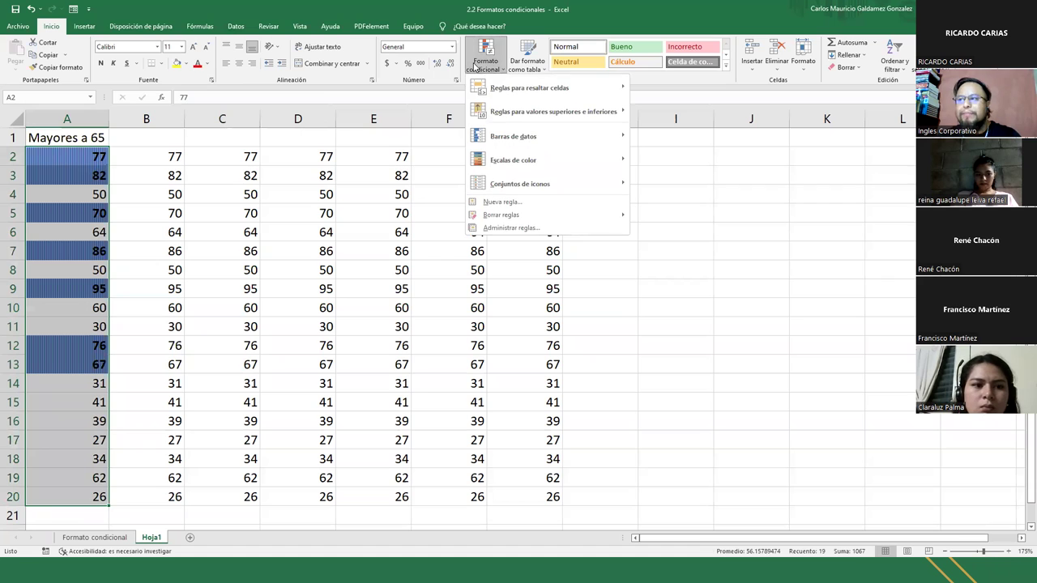
pyautogui.moveTo(623, 217)
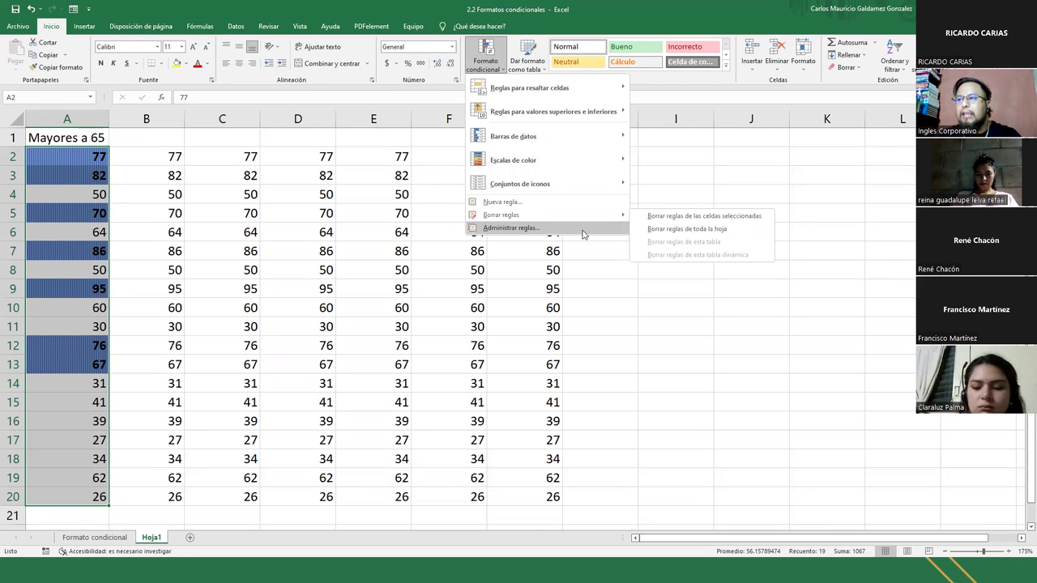
pyautogui.click(548, 231)
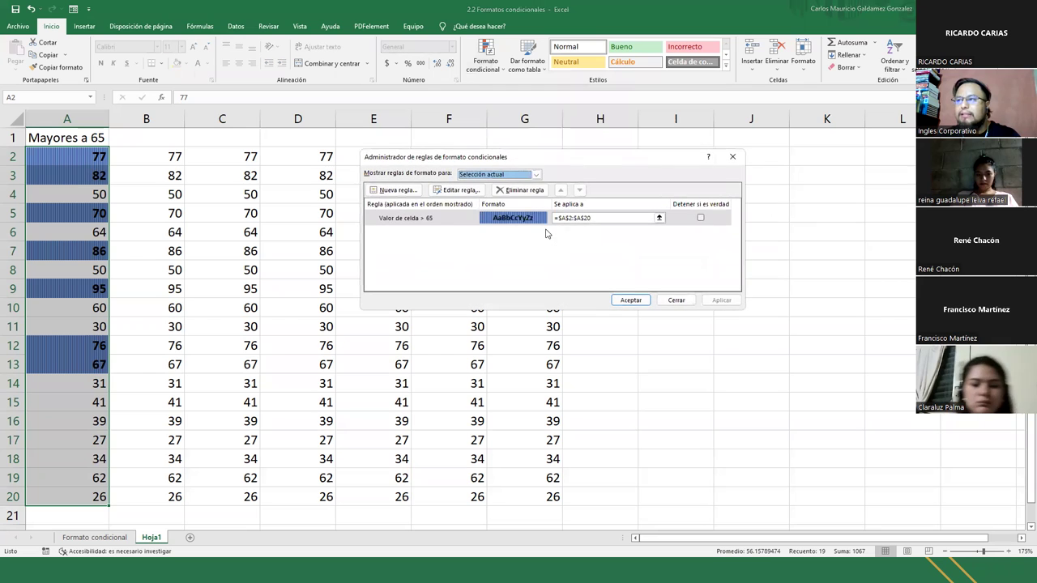
pyautogui.click(427, 219)
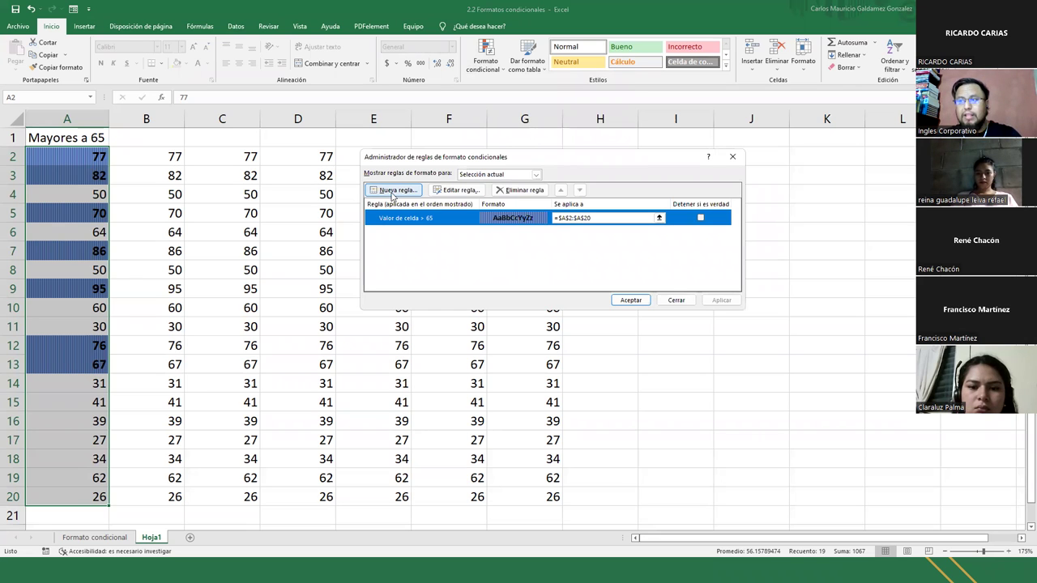
# Examine the rule manager's options for creating a rule and editing the greater-than-65 rule, and close it without changes
pyautogui.click(397, 195)
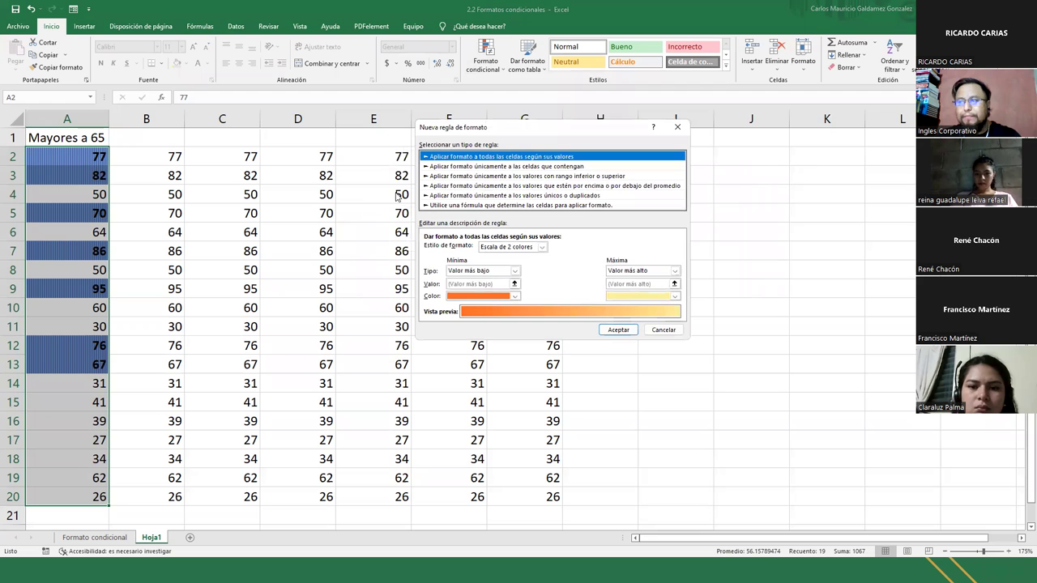
pyautogui.click(664, 329)
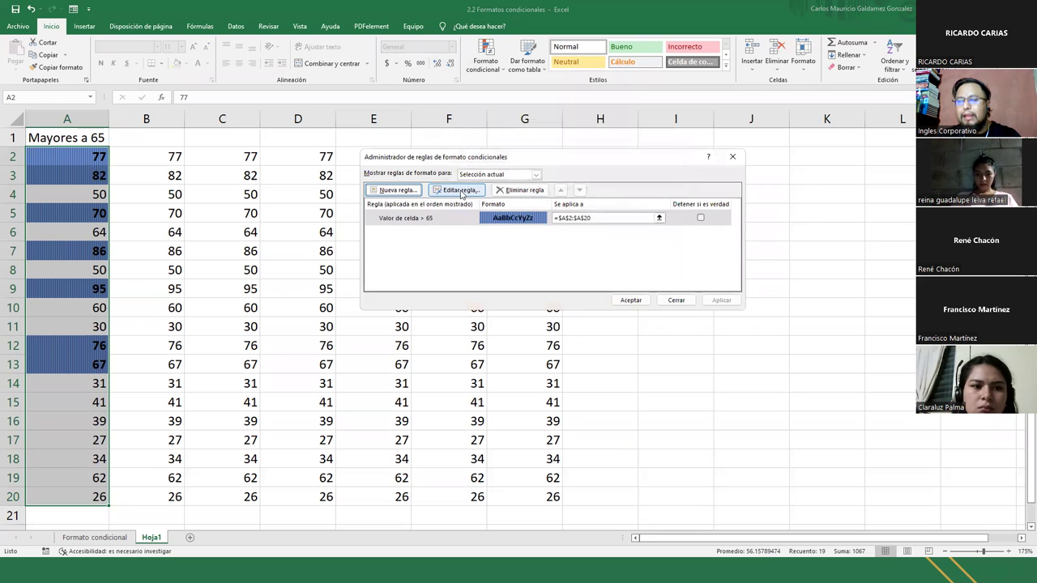
pyautogui.click(461, 191)
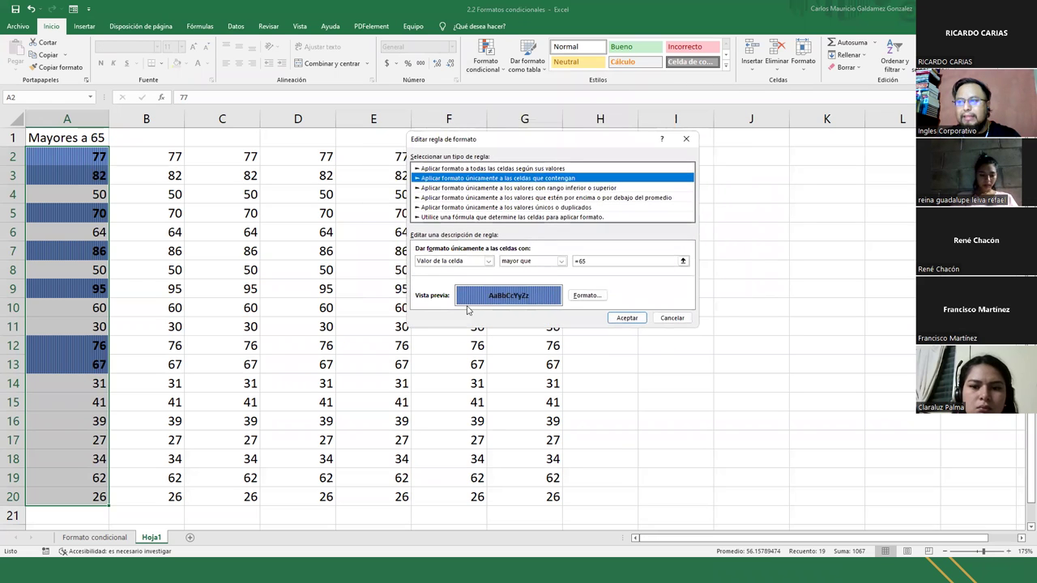
pyautogui.click(672, 318)
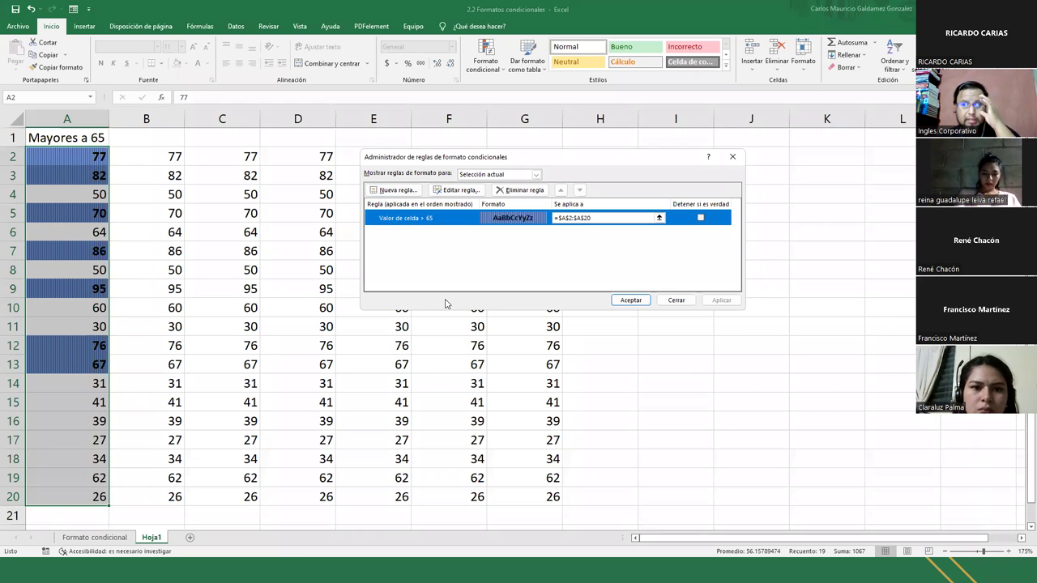
pyautogui.click(676, 299)
pyautogui.moveTo(55, 163); pyautogui.dragTo(56, 490)
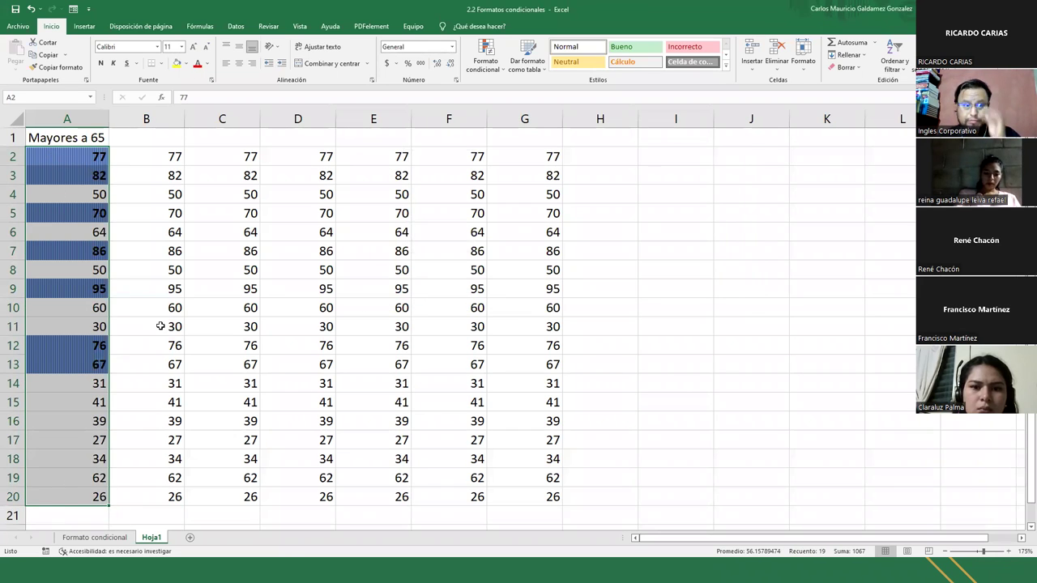
pyautogui.moveTo(152, 162); pyautogui.dragTo(150, 493)
pyautogui.hotkey('ctrl', 'c')
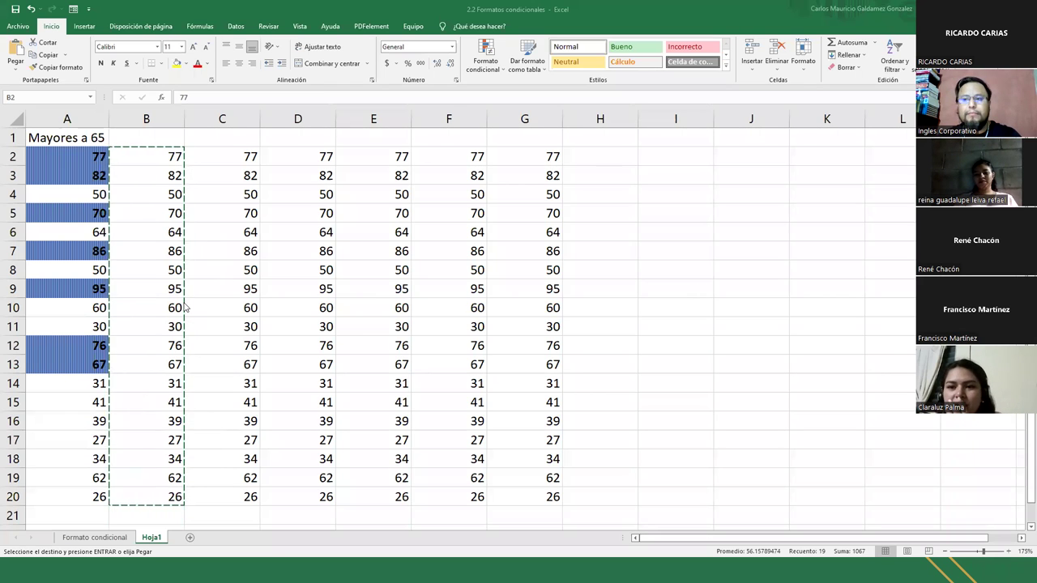
pyautogui.press('Escape')
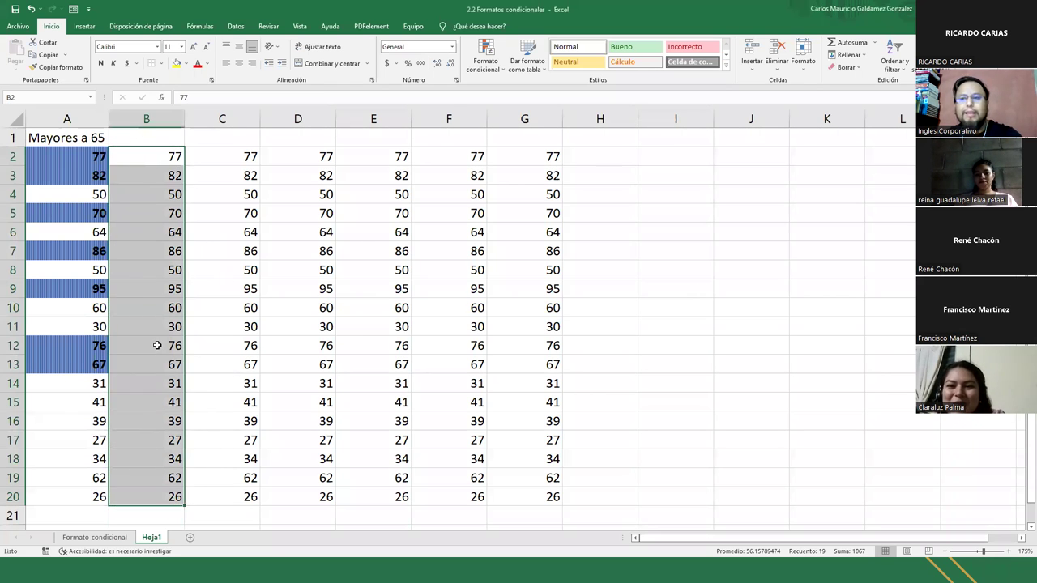
pyautogui.click(158, 345)
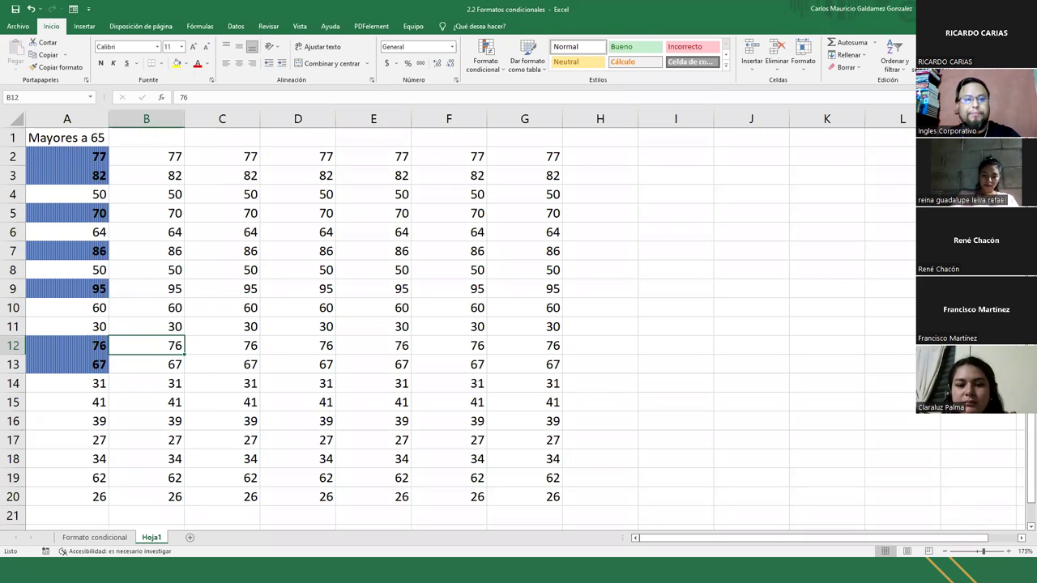
pyautogui.hotkey('alt', 'Tab')
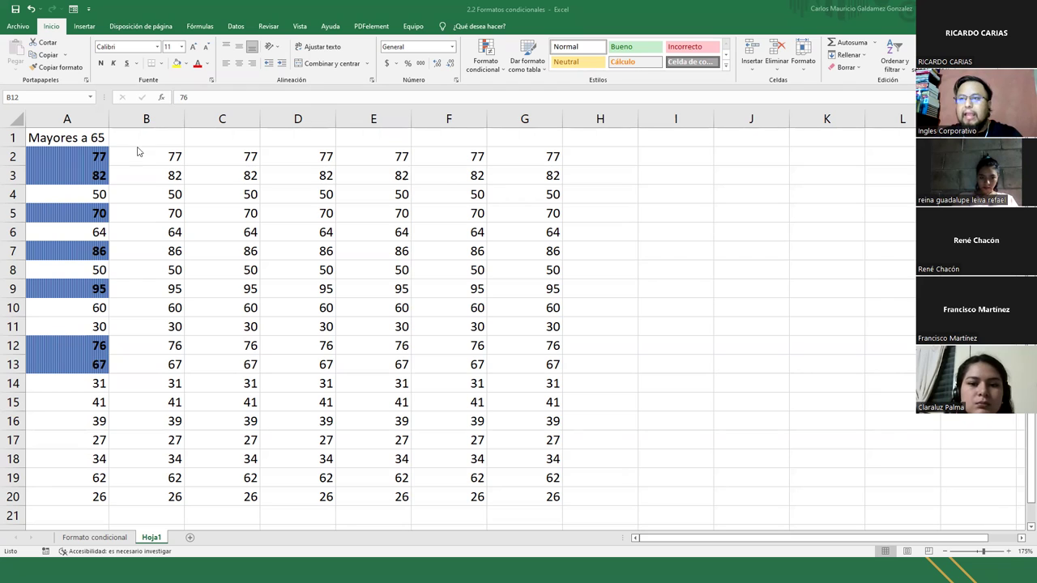
# Enter the heading "Menores de 50" in B1 and fit column B's width to it
pyautogui.click(47, 136)
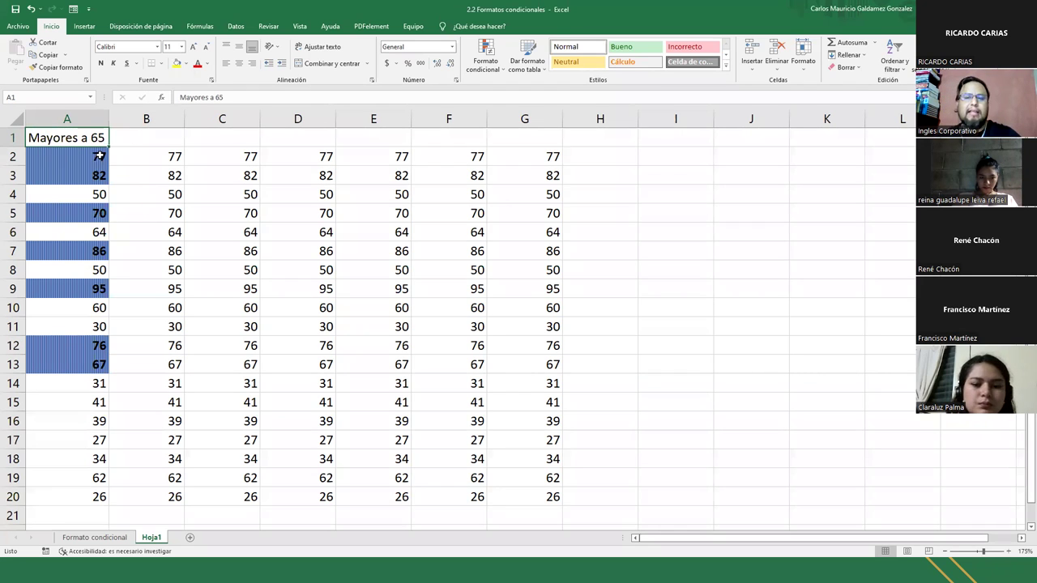
pyautogui.click(153, 140)
pyautogui.moveTo(181, 125)
pyautogui.mouseDown()
pyautogui.moveTo(209, 125)
pyautogui.moveTo(189, 123)
pyautogui.mouseUp()
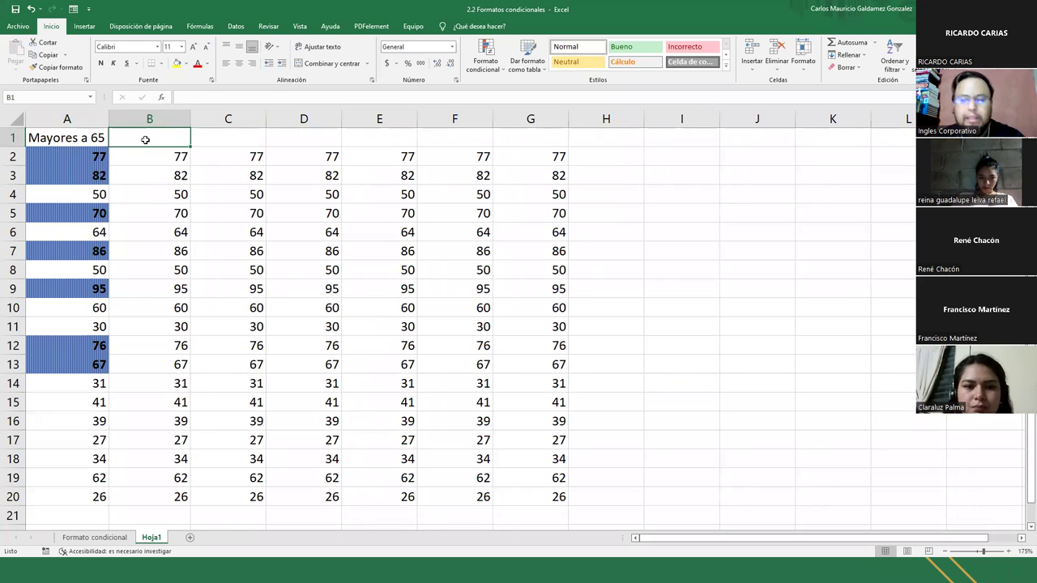
pyautogui.write('Menores de 50')
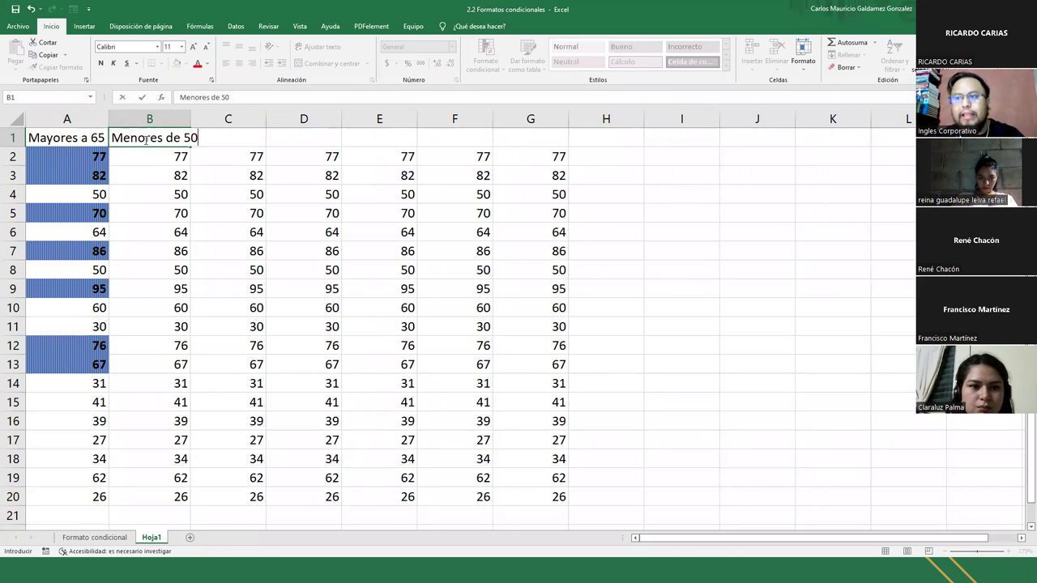
pyautogui.press('Return')
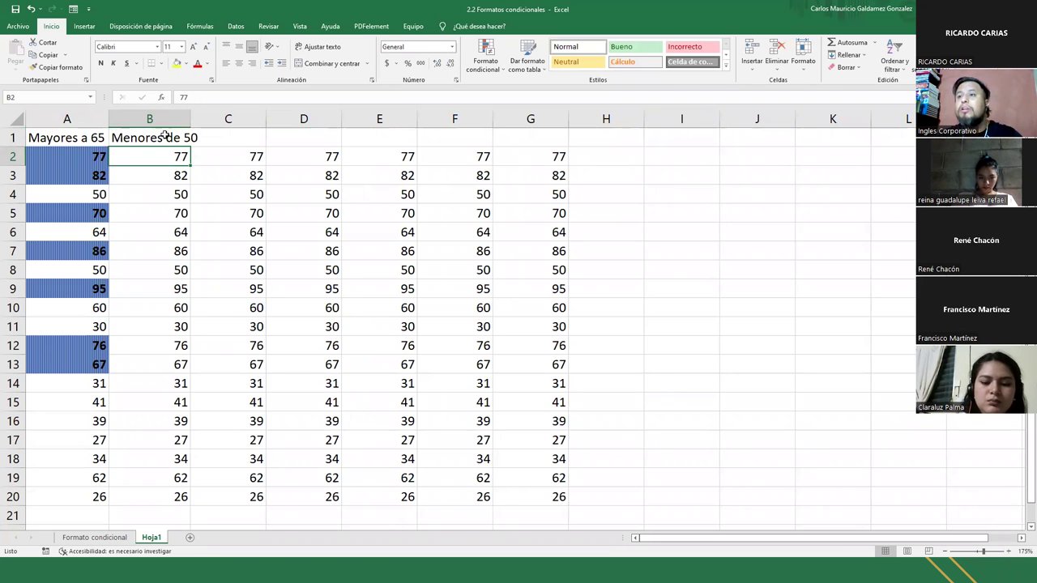
pyautogui.doubleClick(190, 119)
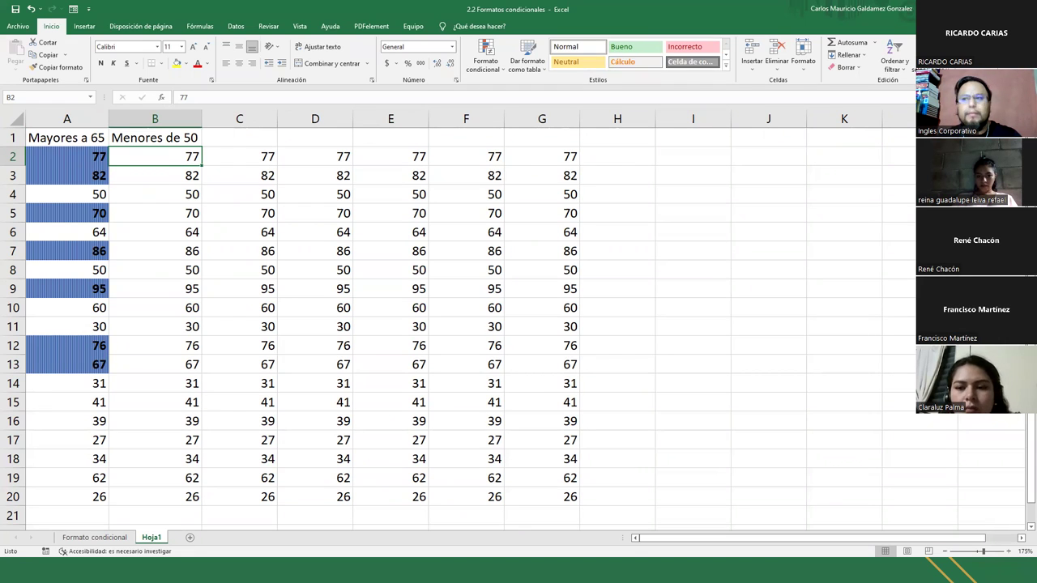
# Start a less-than highlighting rule for B2:B20 with the format Relleno rojo claro con texto rojo oscuro
pyautogui.moveTo(166, 162); pyautogui.dragTo(179, 491)
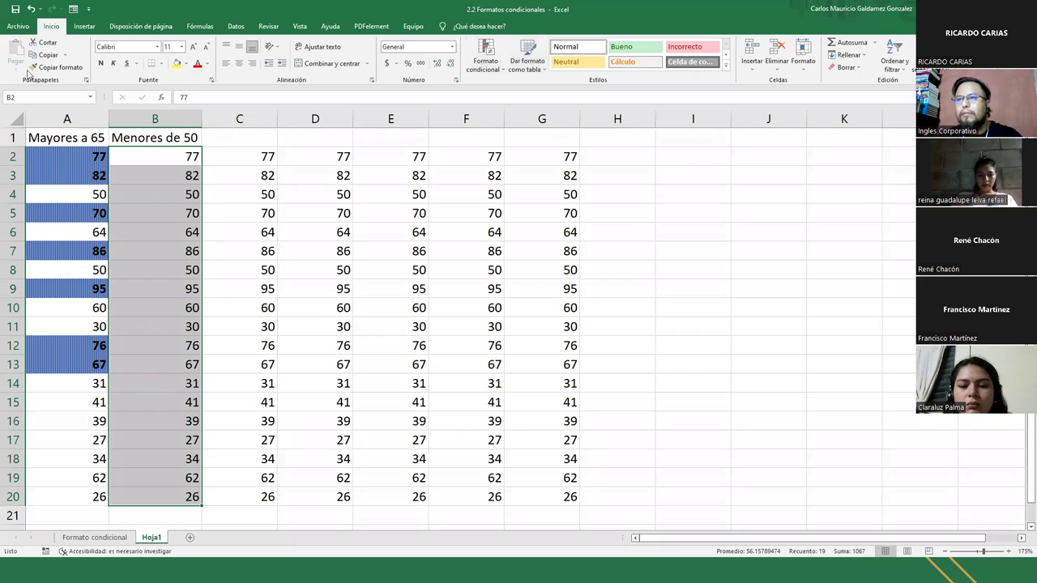
pyautogui.click(490, 70)
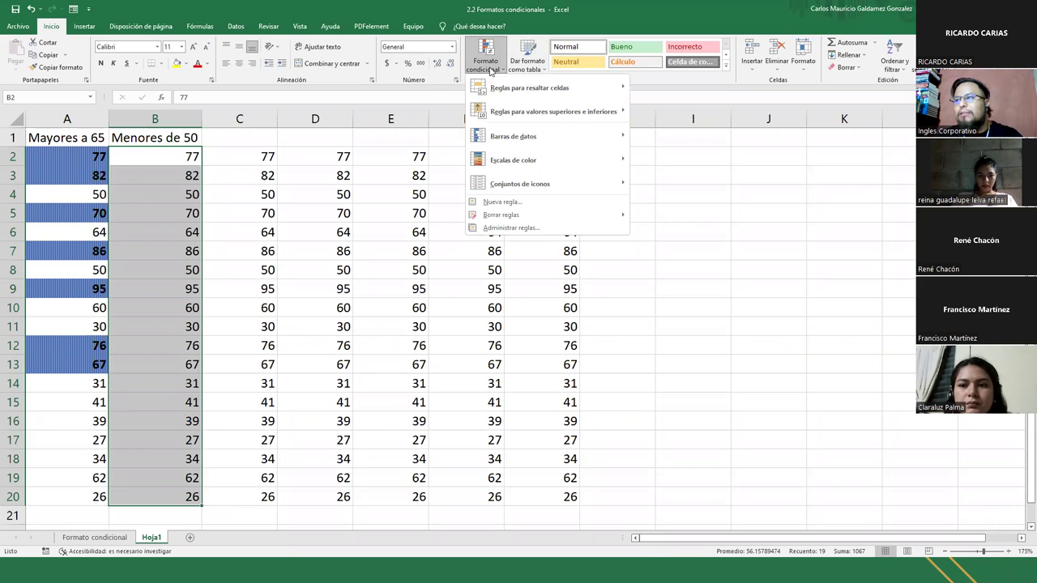
pyautogui.moveTo(523, 88)
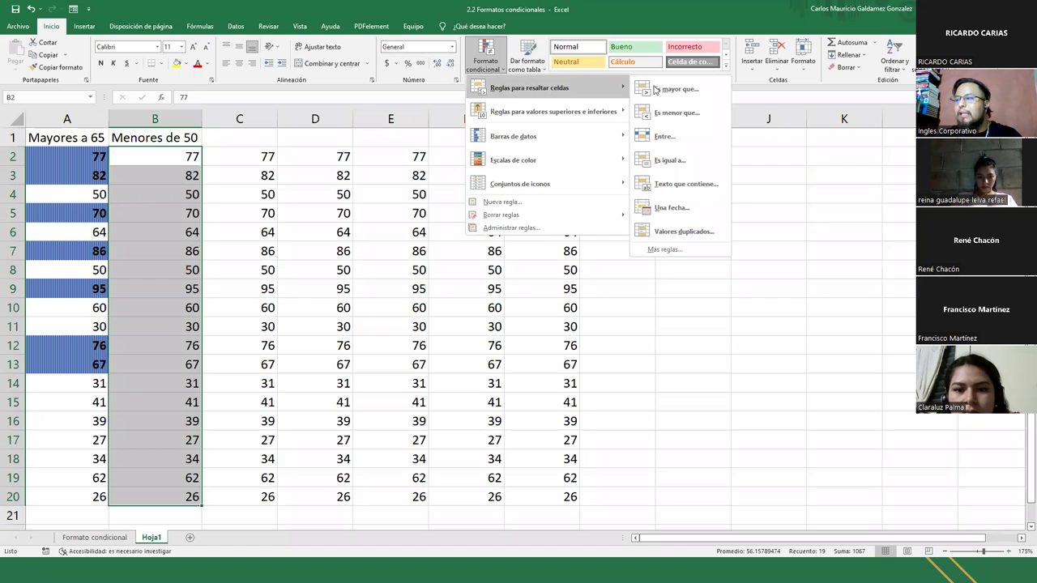
pyautogui.click(711, 119)
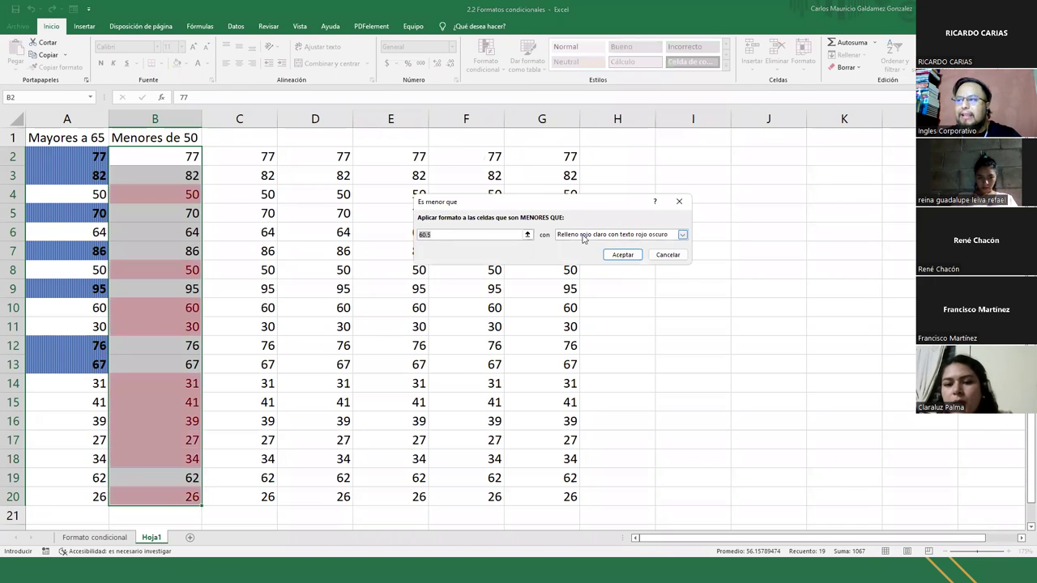
pyautogui.click(583, 236)
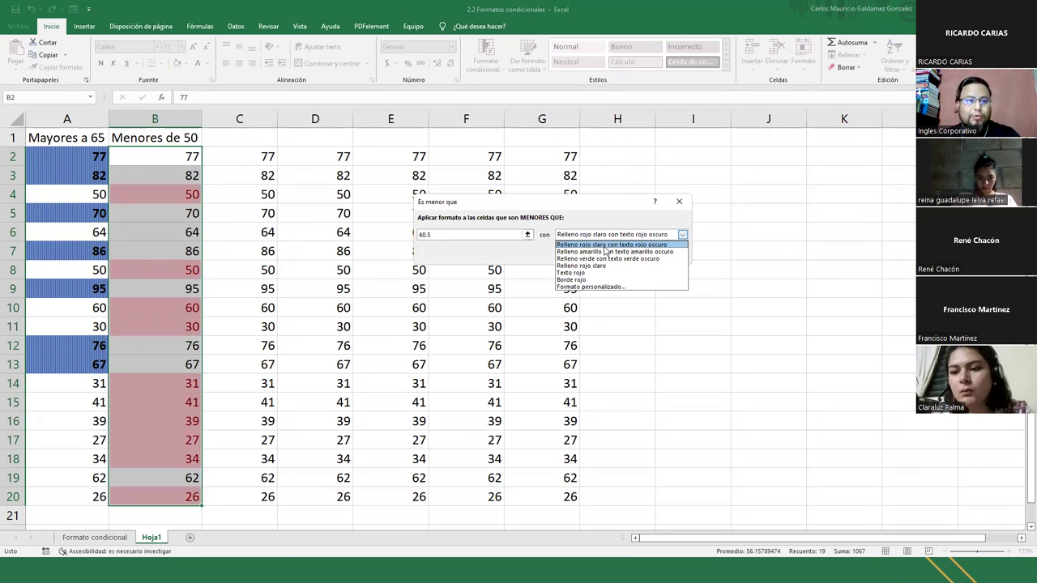
pyautogui.click(604, 246)
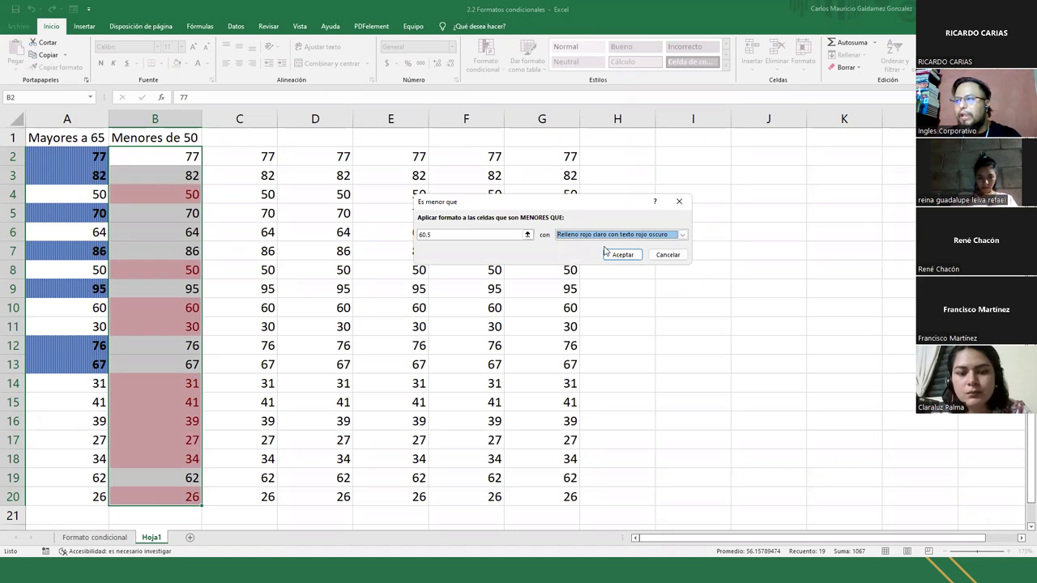
# Set the less-than rule's threshold to 50, apply it, and review the highlighted values in column B
pyautogui.click(493, 235)
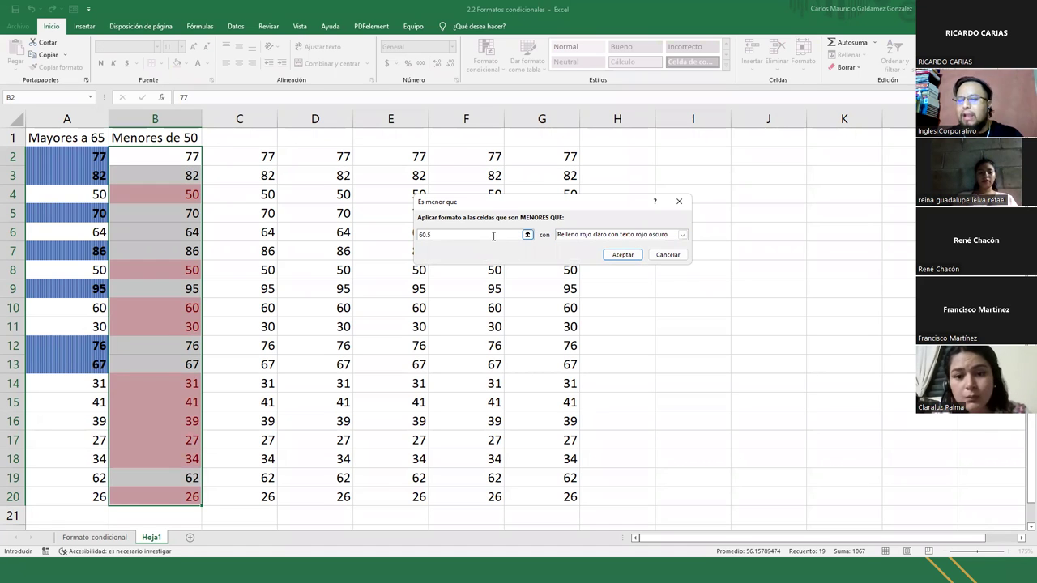
pyautogui.press('BackSpace')
pyautogui.press('BackSpace')
pyautogui.press('BackSpace')
pyautogui.press('BackSpace')
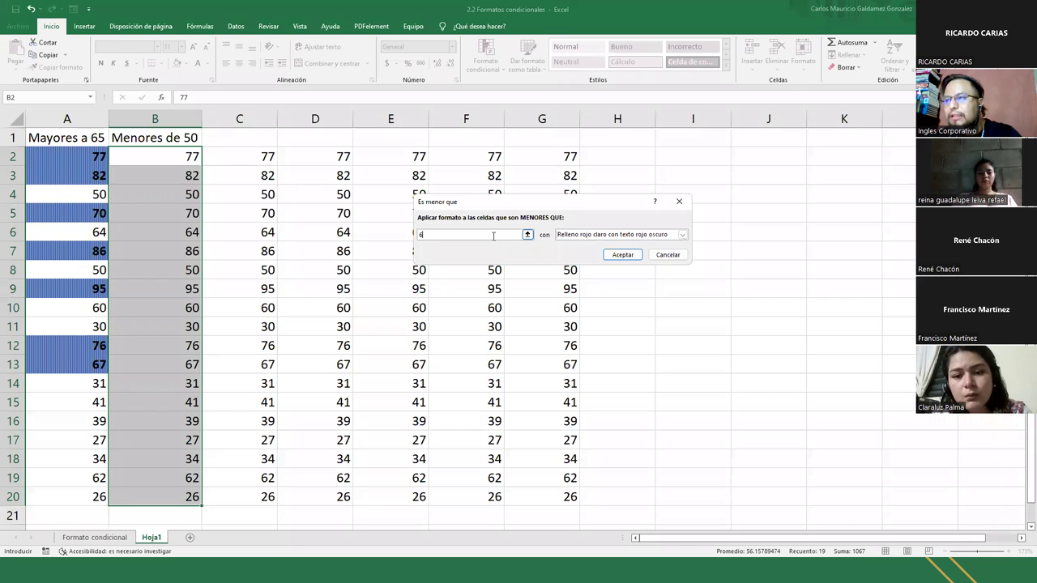
pyautogui.write('50')
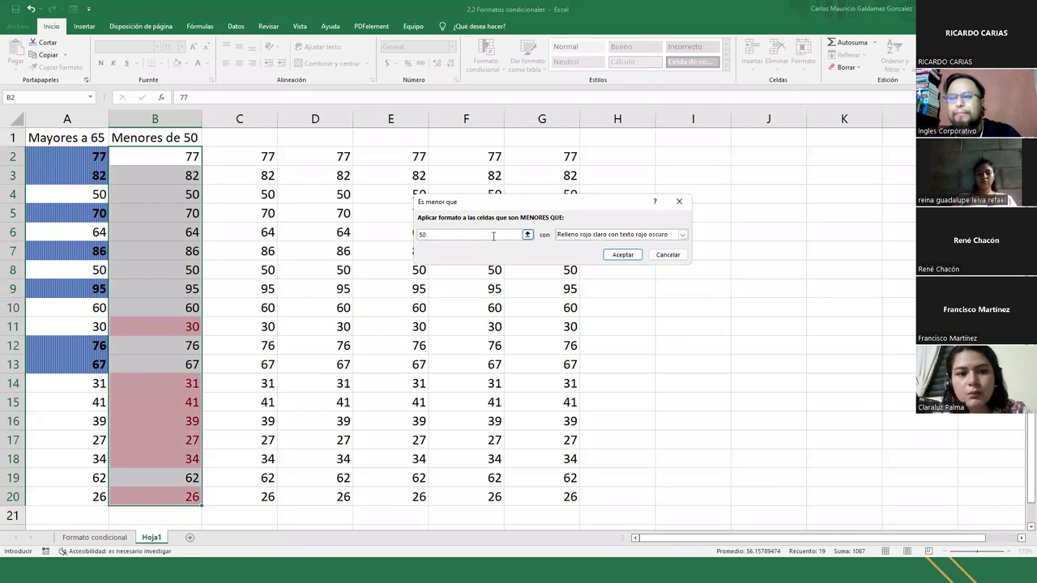
pyautogui.click(622, 254)
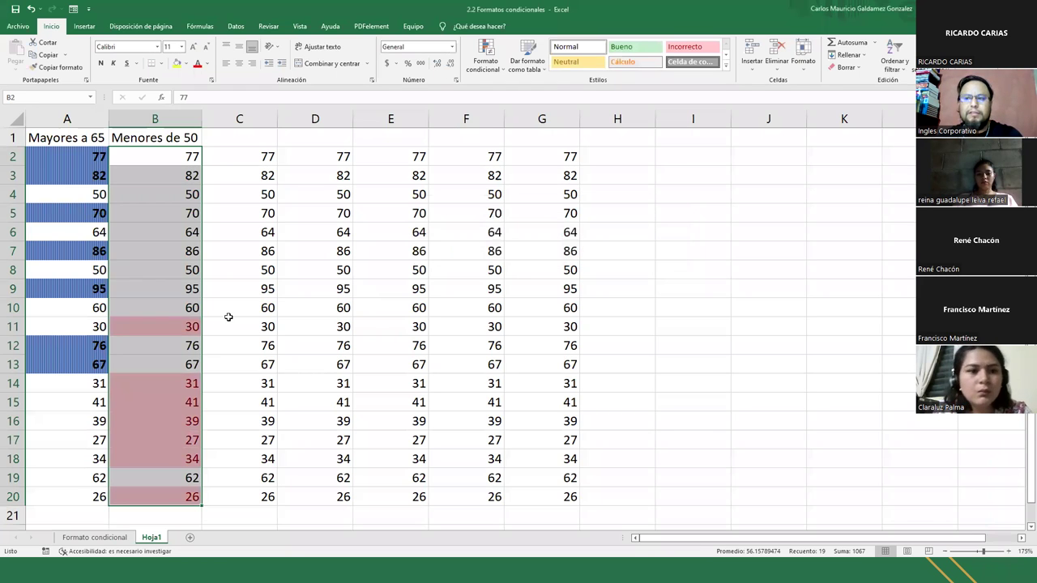
pyautogui.click(169, 324)
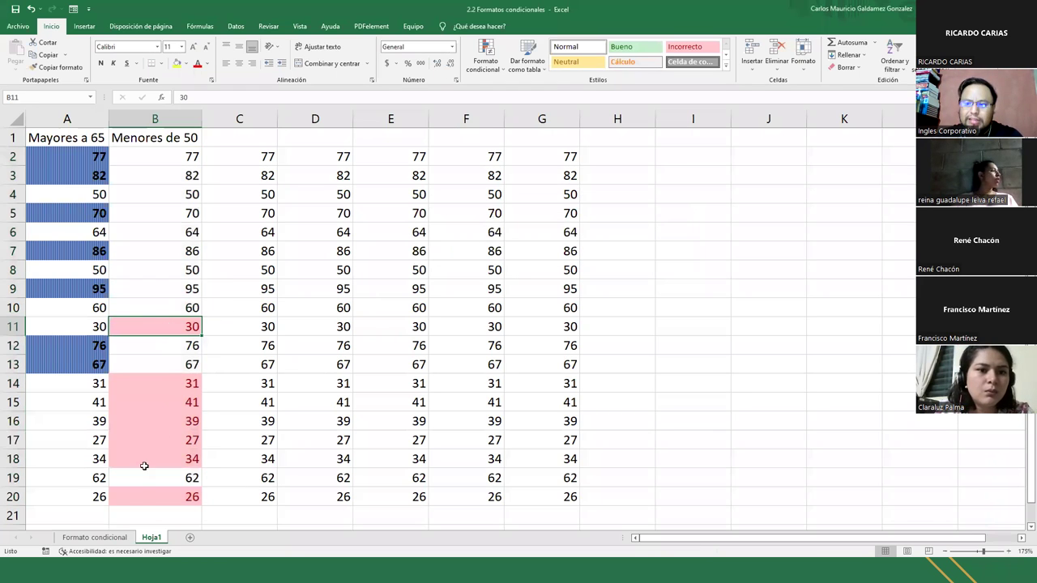
pyautogui.moveTo(134, 492); pyautogui.dragTo(130, 333)
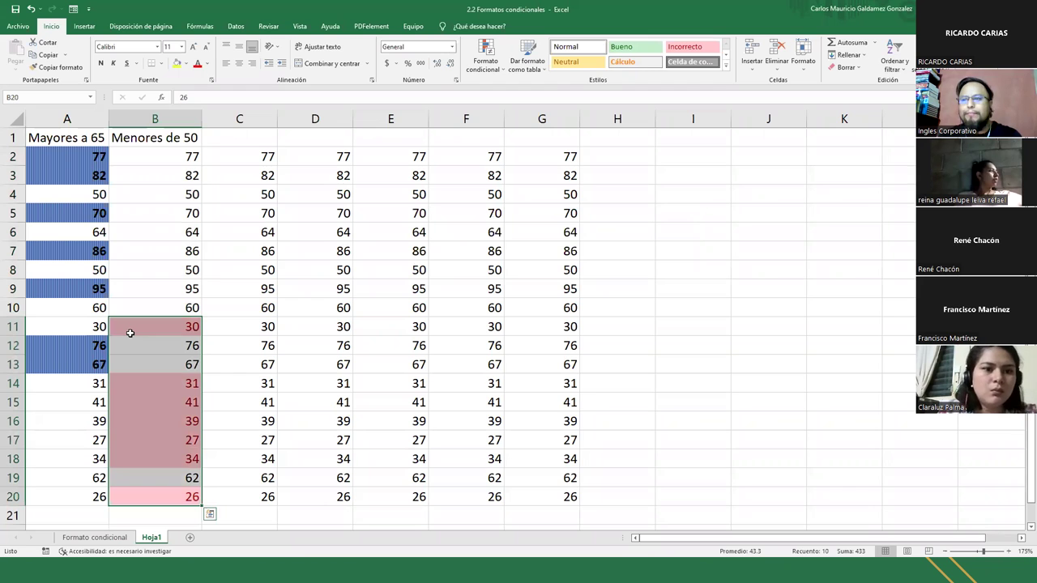
pyautogui.moveTo(155, 157); pyautogui.dragTo(154, 506)
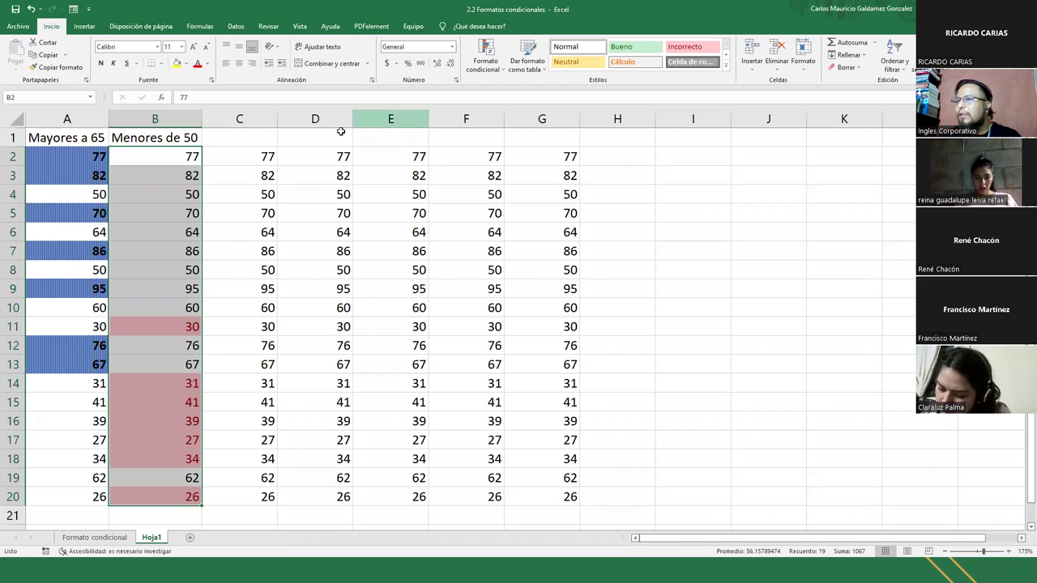
# Enter the heading "Entre 25 a 60" in C1 and fit column C's width to it
pyautogui.click(262, 137)
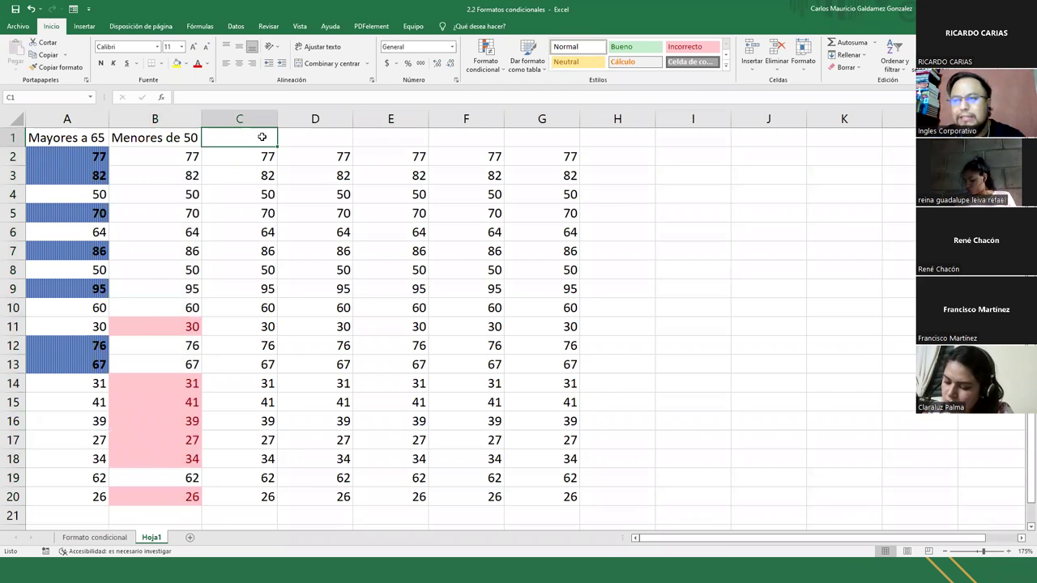
pyautogui.write('Entre ')
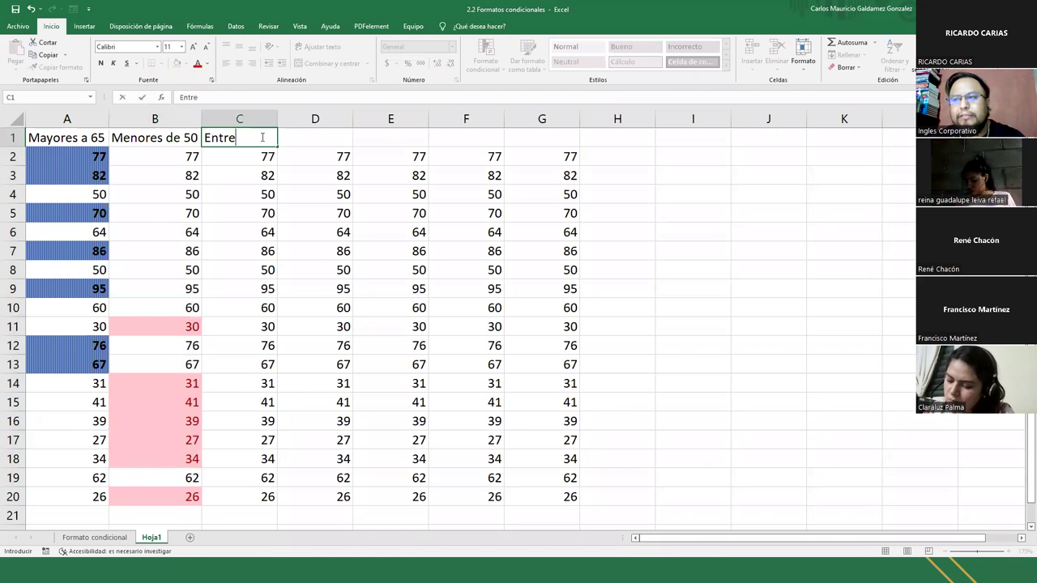
pyautogui.write('25-')
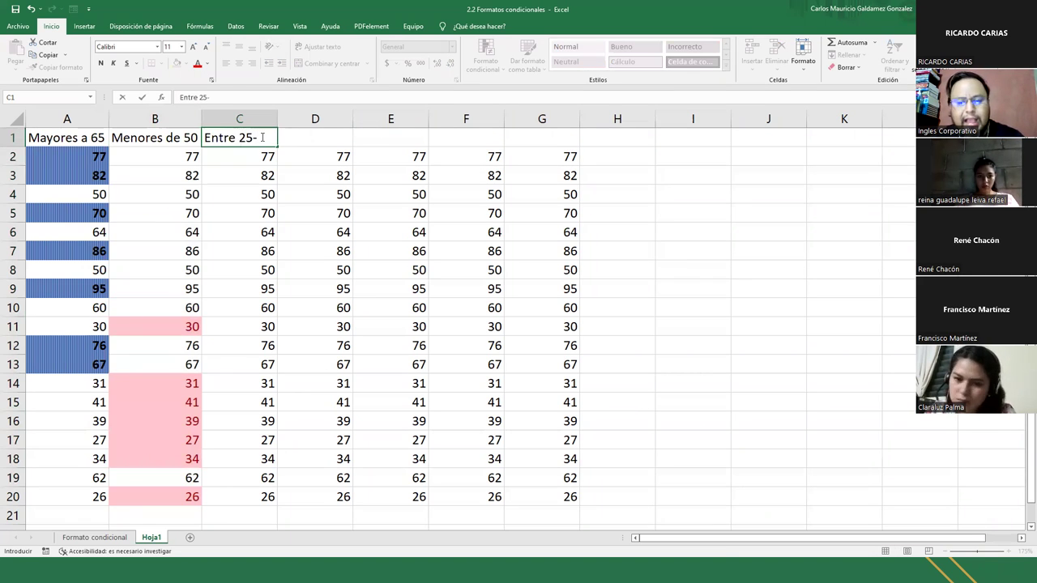
pyautogui.press('BackSpace')
pyautogui.write('a')
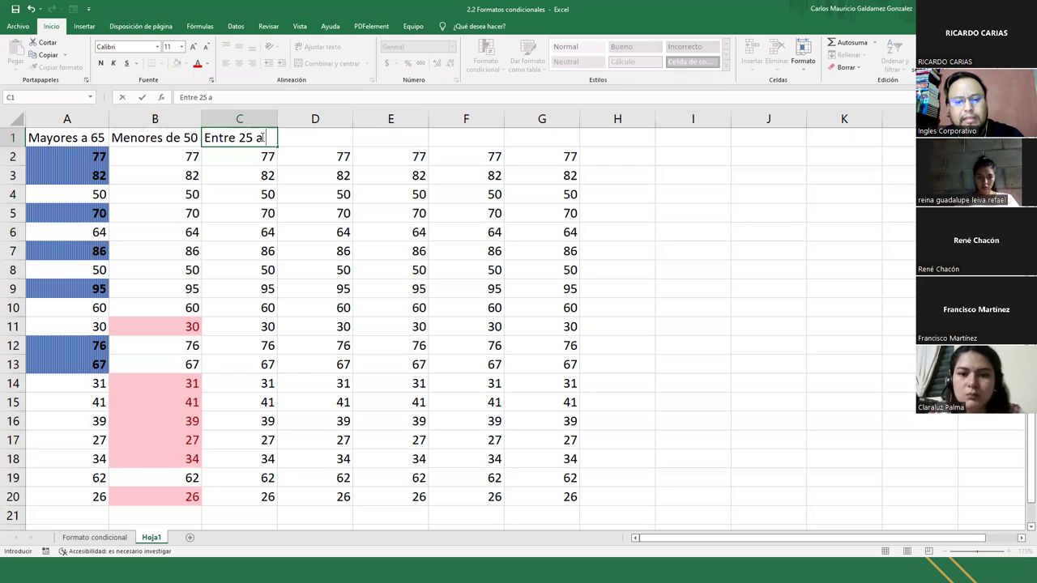
pyautogui.write(' 60')
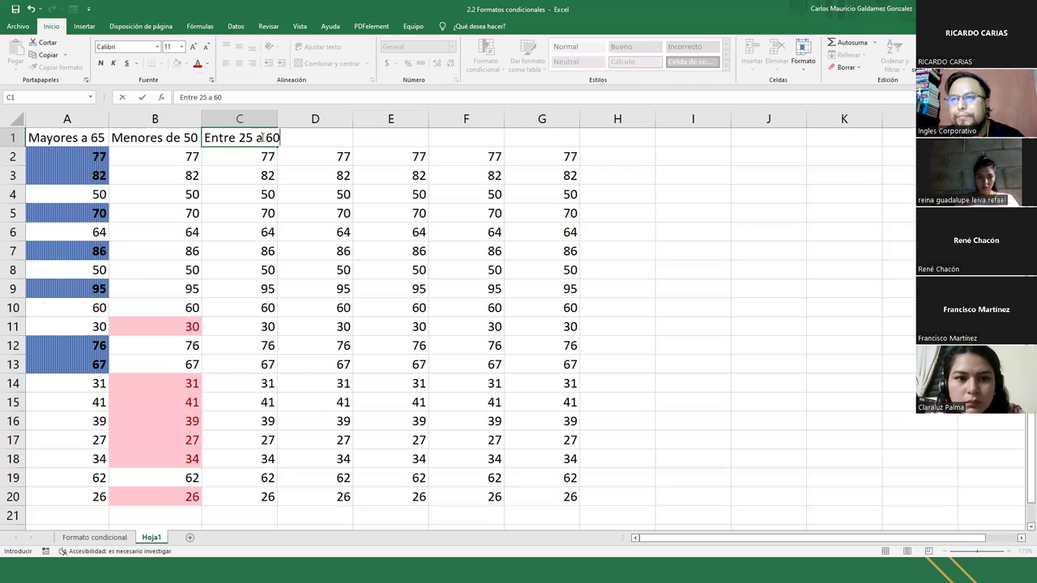
pyautogui.press('Return')
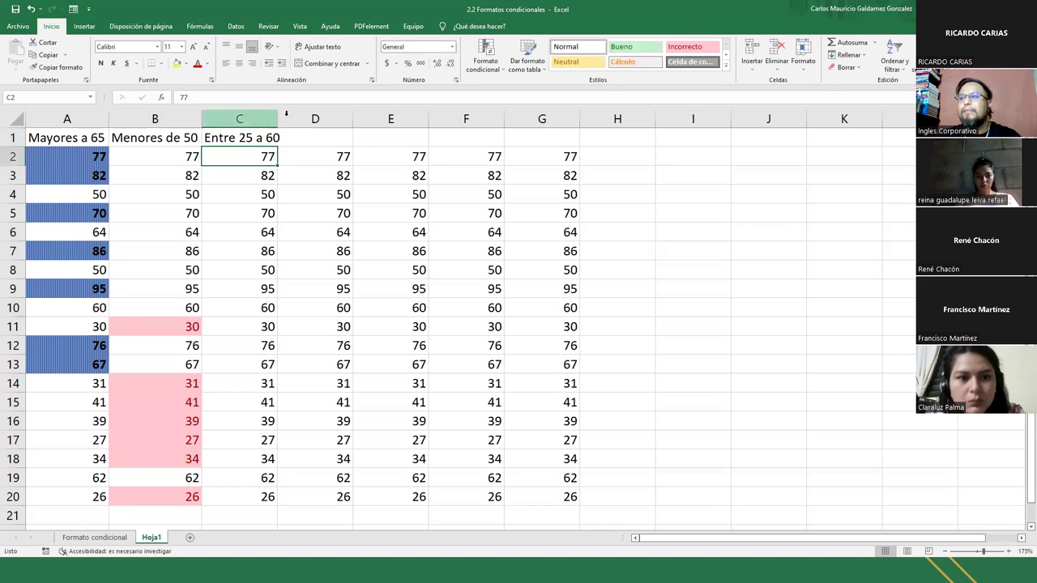
pyautogui.doubleClick(278, 116)
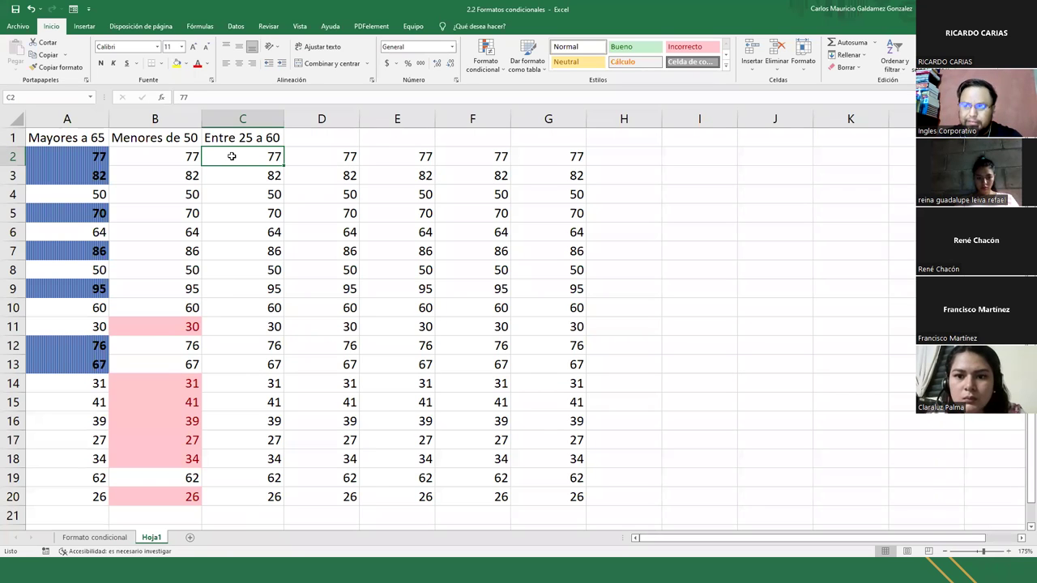
# Start a between highlighting rule for C2:C20 with the limits 25 and 60
pyautogui.moveTo(232, 155); pyautogui.dragTo(251, 502)
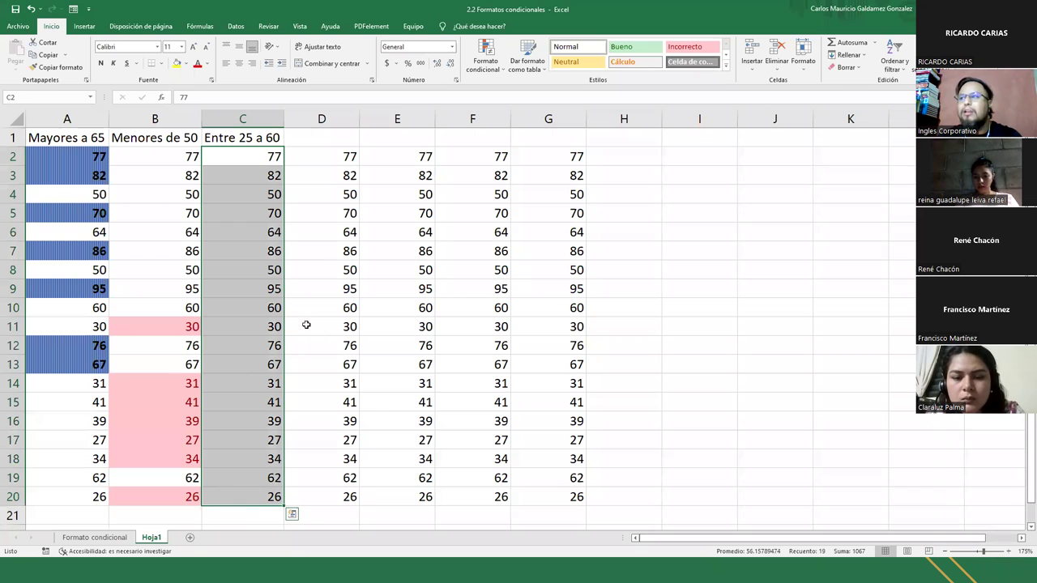
pyautogui.click(483, 62)
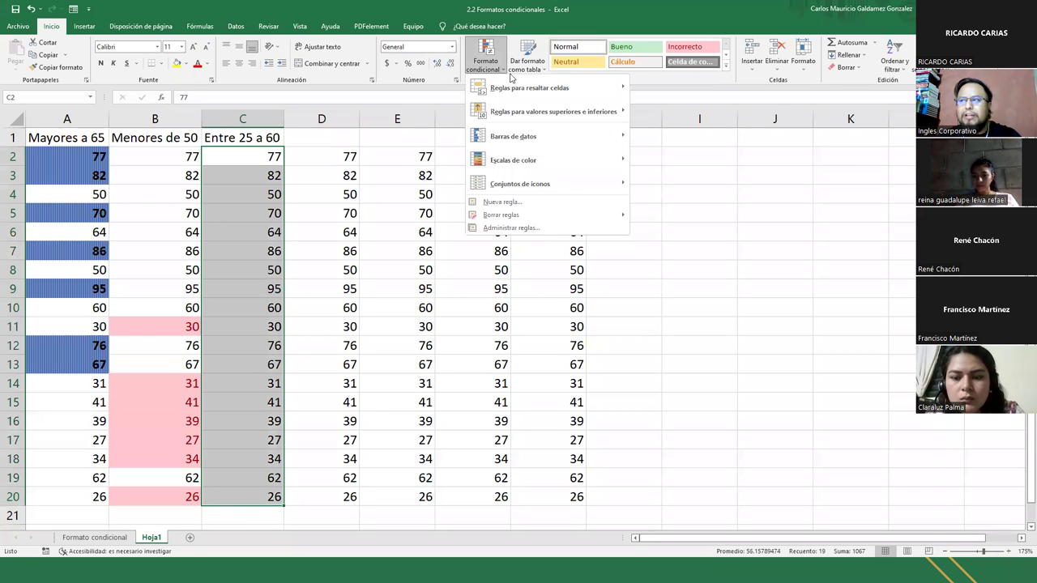
pyautogui.moveTo(520, 86)
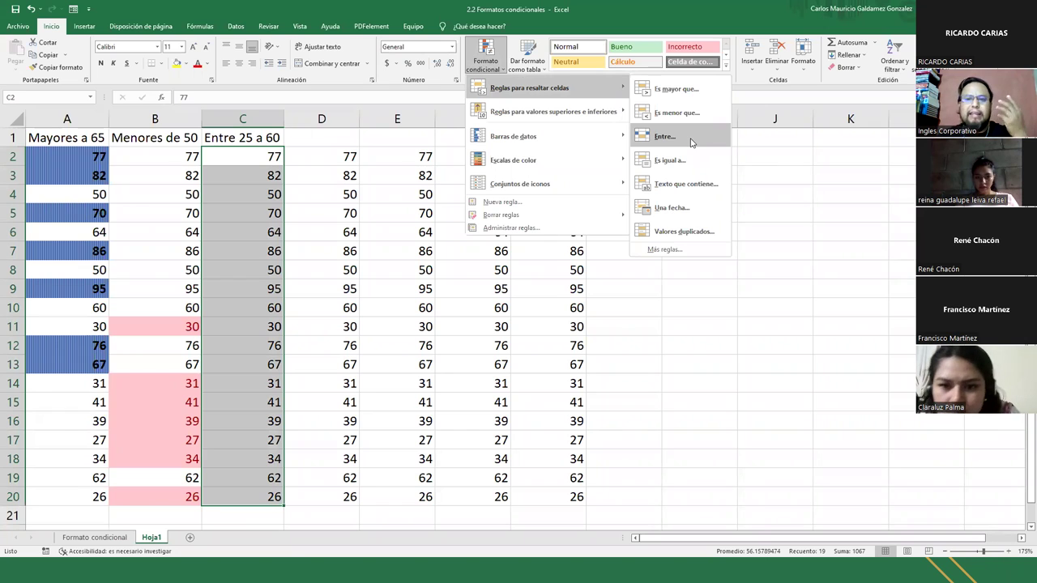
pyautogui.click(666, 137)
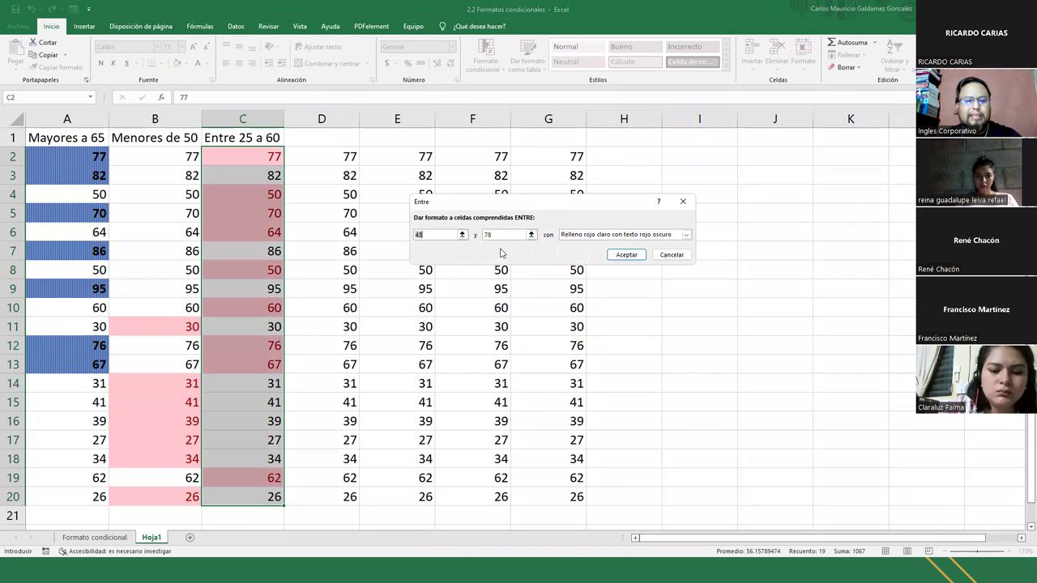
pyautogui.write('25')
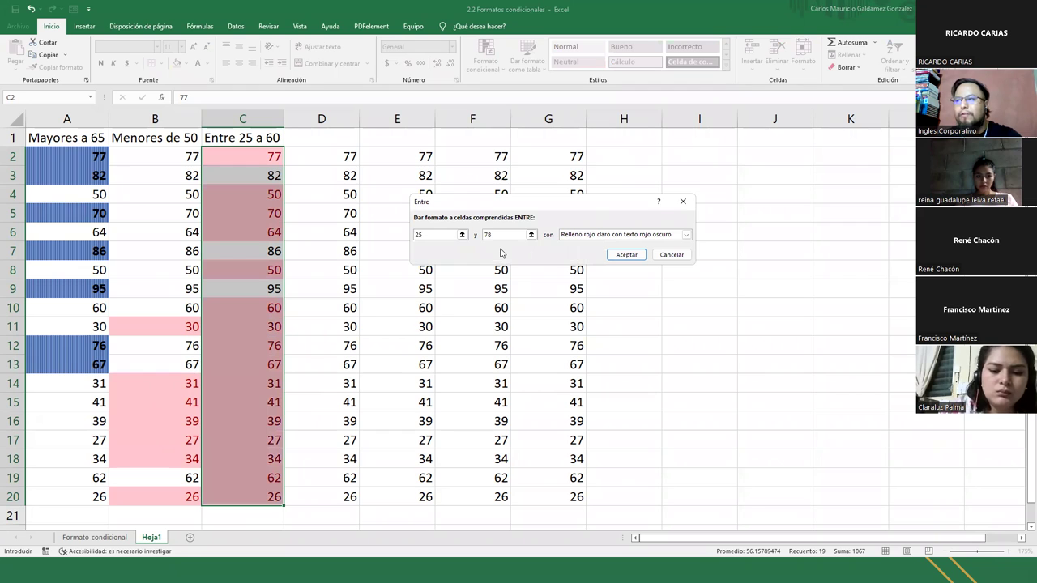
pyautogui.press('Tab')
pyautogui.write('60')
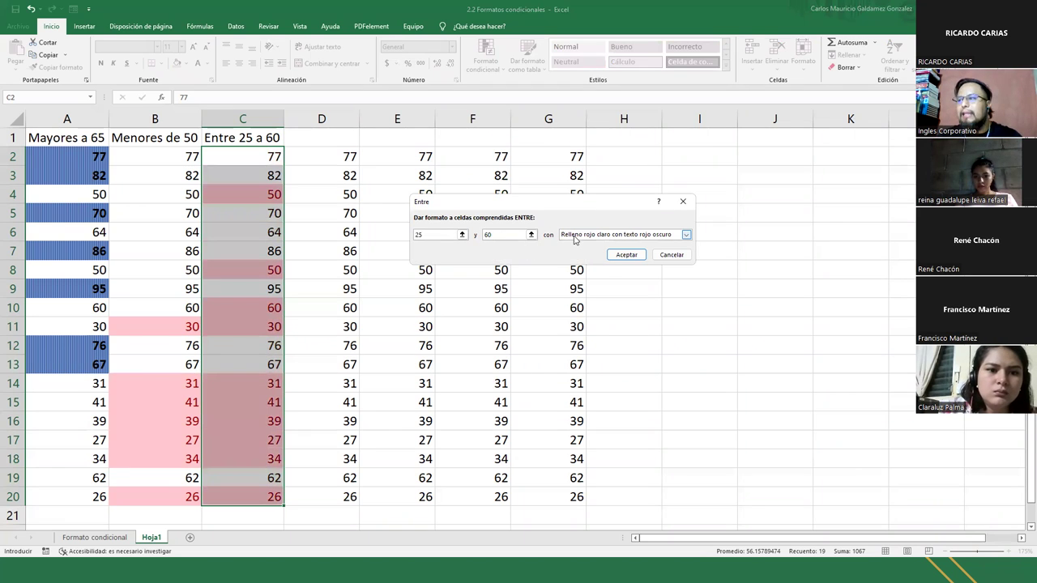
# Choose Relleno amarillo con texto amarillo oscuro for the between rule, apply it, and deselect the range
pyautogui.click(686, 234)
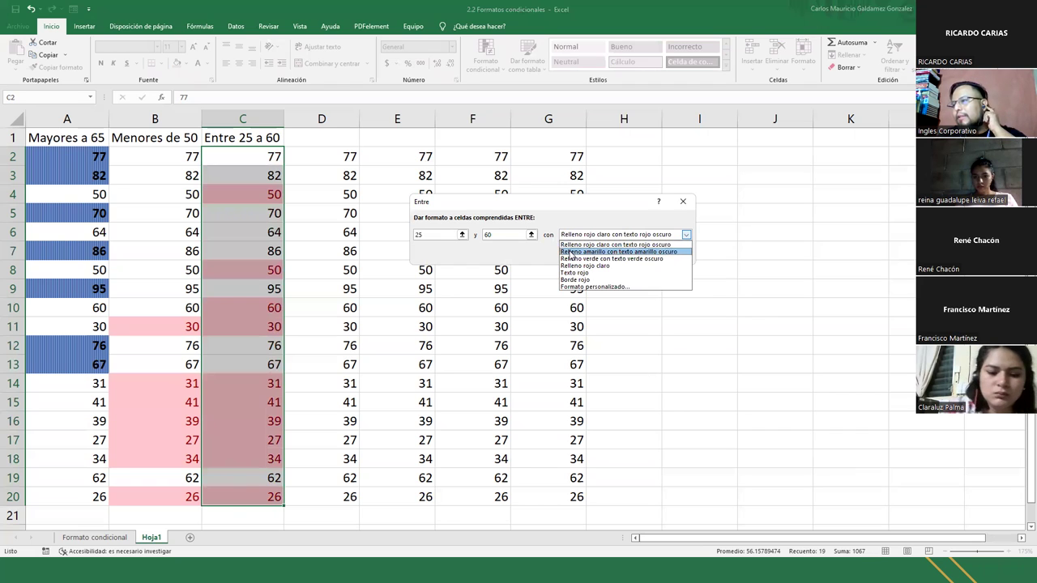
pyautogui.click(571, 252)
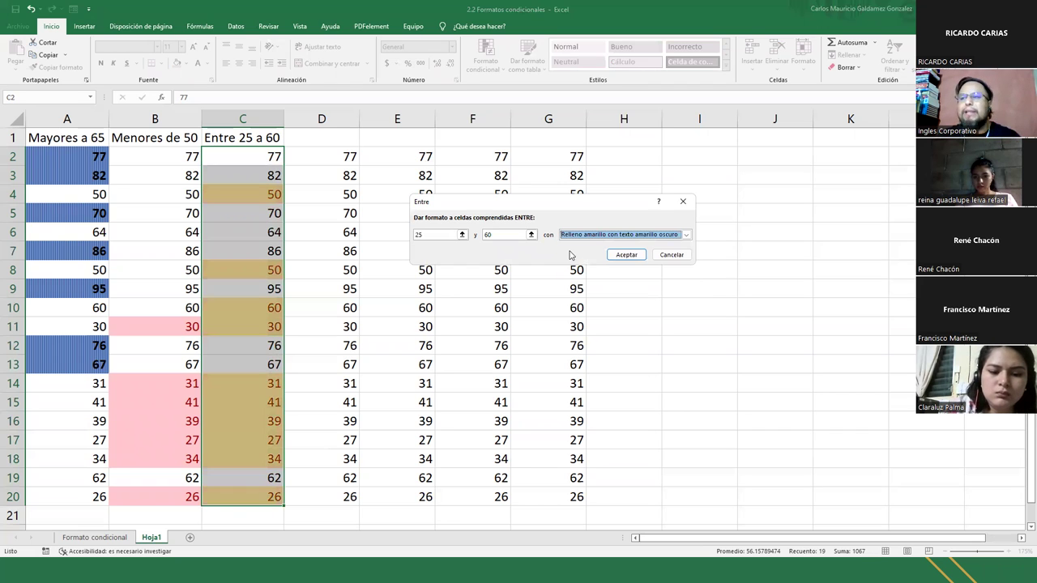
pyautogui.click(621, 256)
pyautogui.click(348, 296)
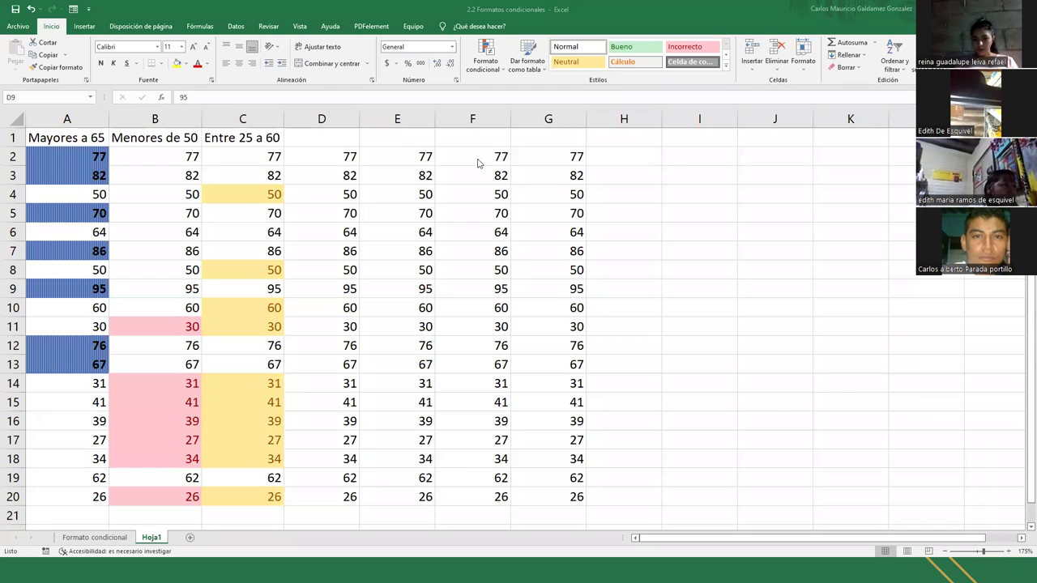
pyautogui.press('F2')
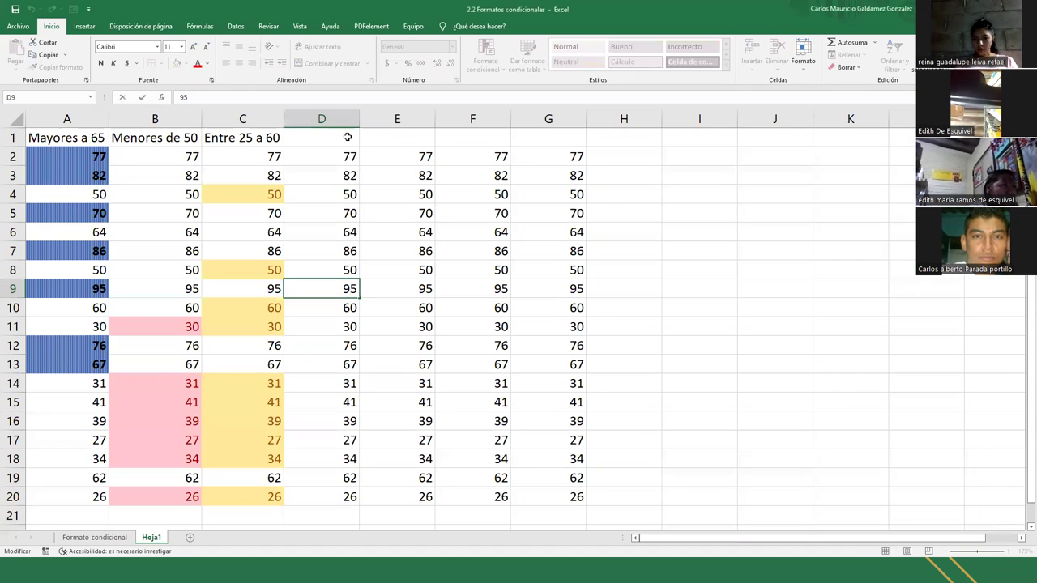
# Enter the heading "Igual 50" in D1
pyautogui.click(340, 137)
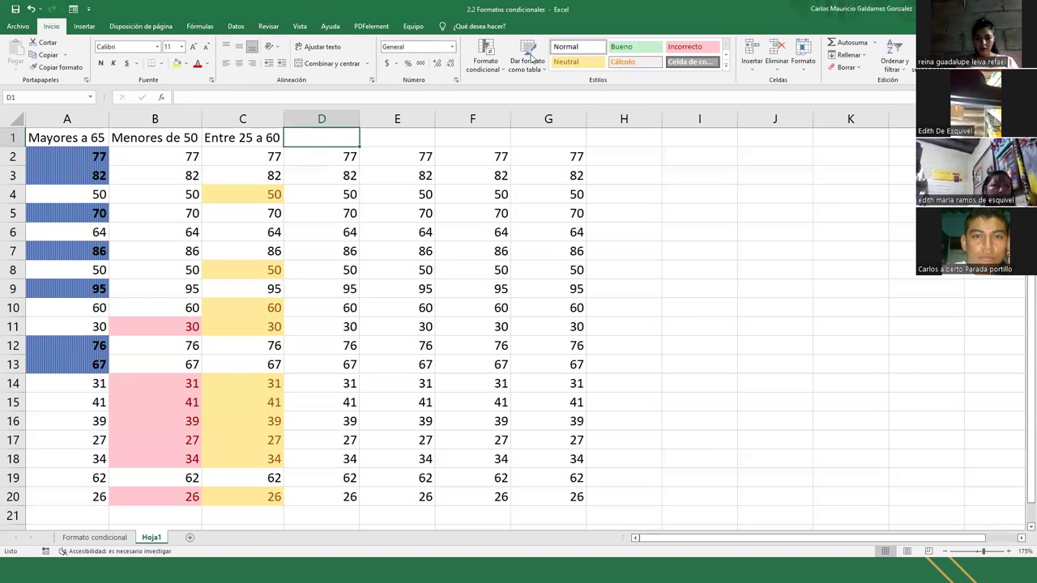
pyautogui.click(486, 56)
pyautogui.moveTo(544, 94)
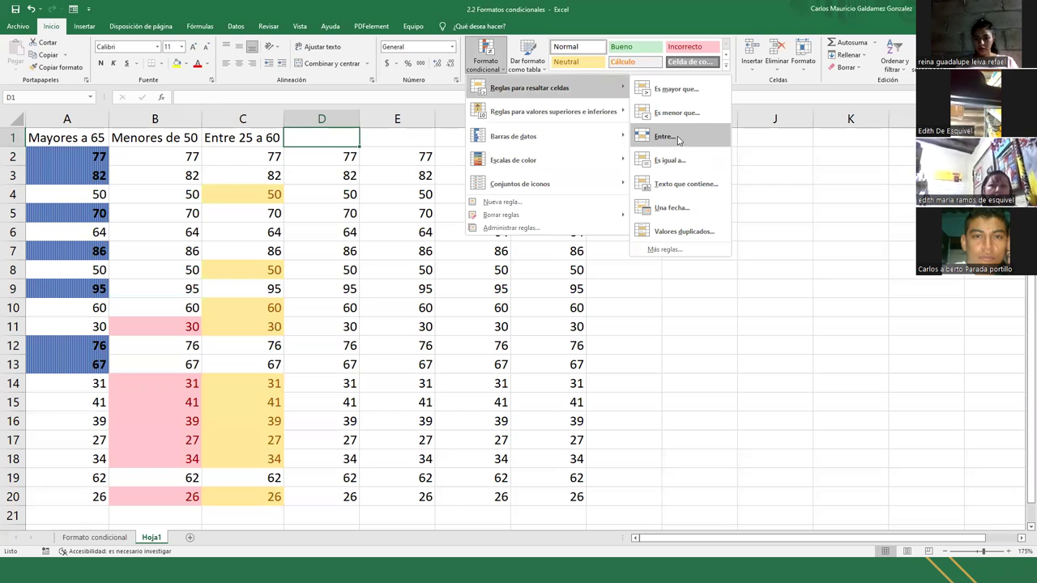
pyautogui.click(322, 137)
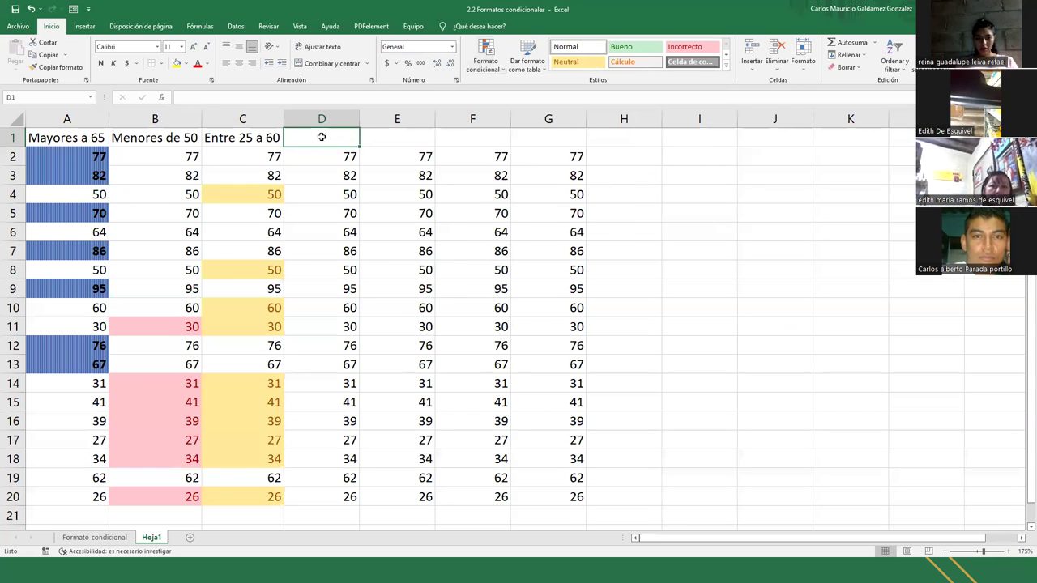
pyautogui.write('Igual 50')
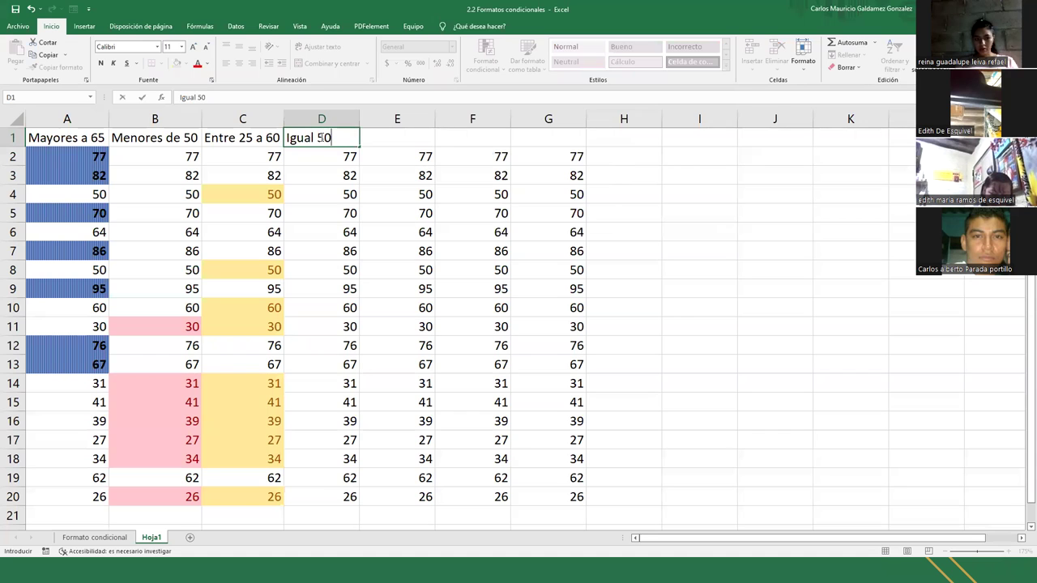
pyautogui.press('Return')
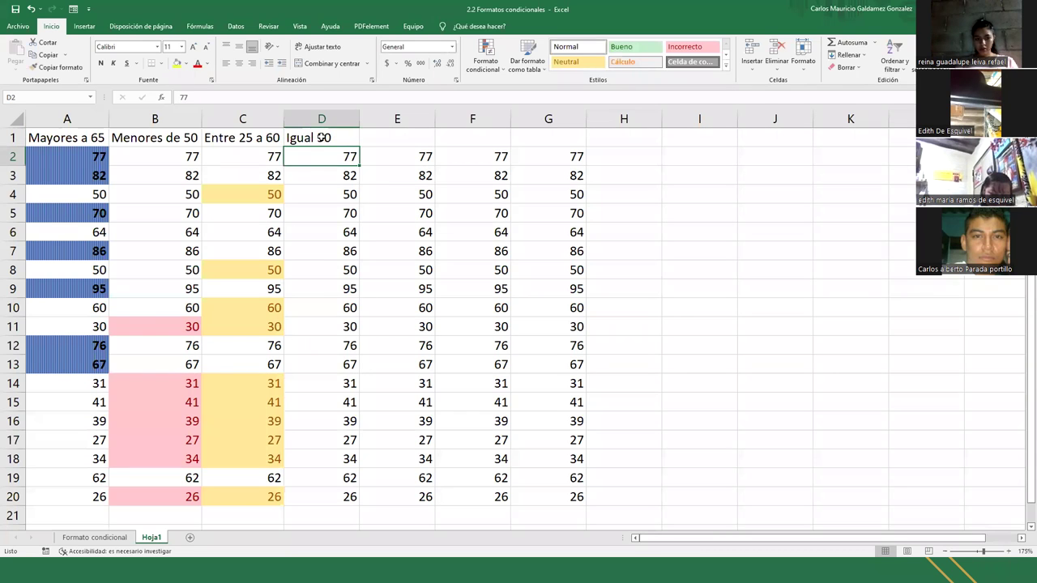
# Start an equal-to highlighting rule for D2:E20 with the value 50
pyautogui.moveTo(321, 158); pyautogui.dragTo(325, 494)
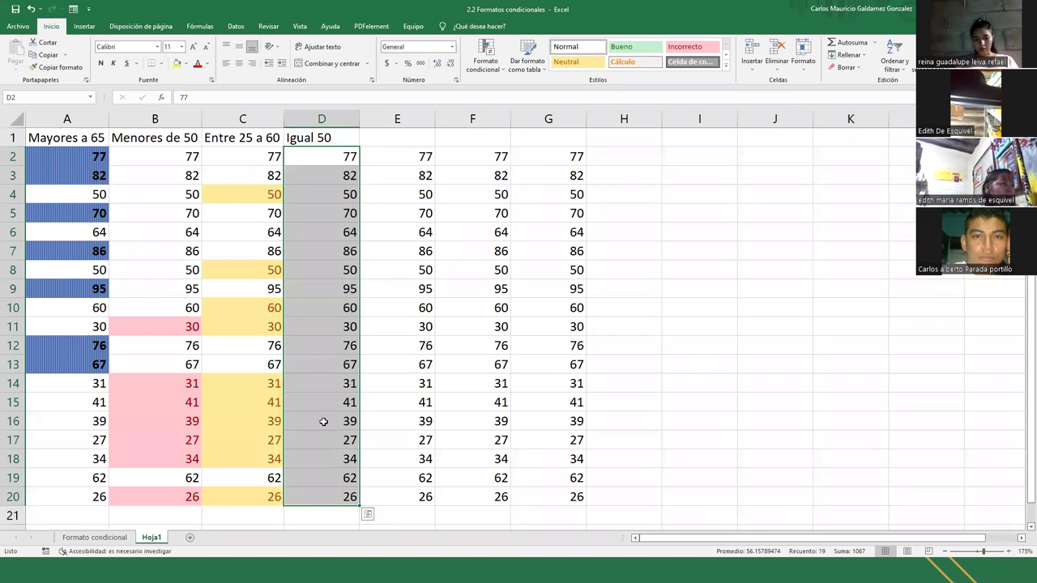
pyautogui.click(353, 197)
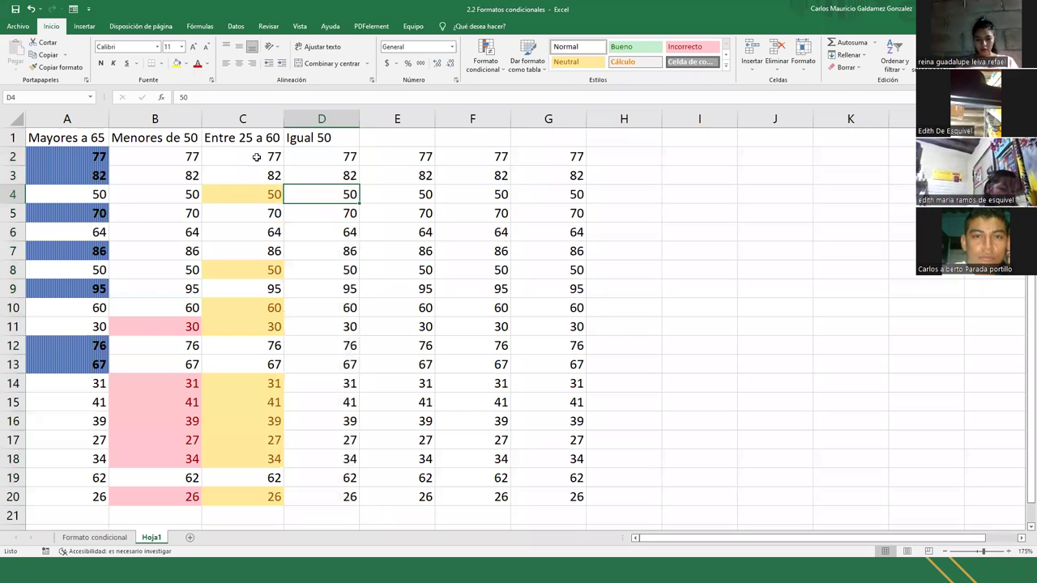
pyautogui.moveTo(322, 152); pyautogui.dragTo(394, 494)
pyautogui.click(486, 55)
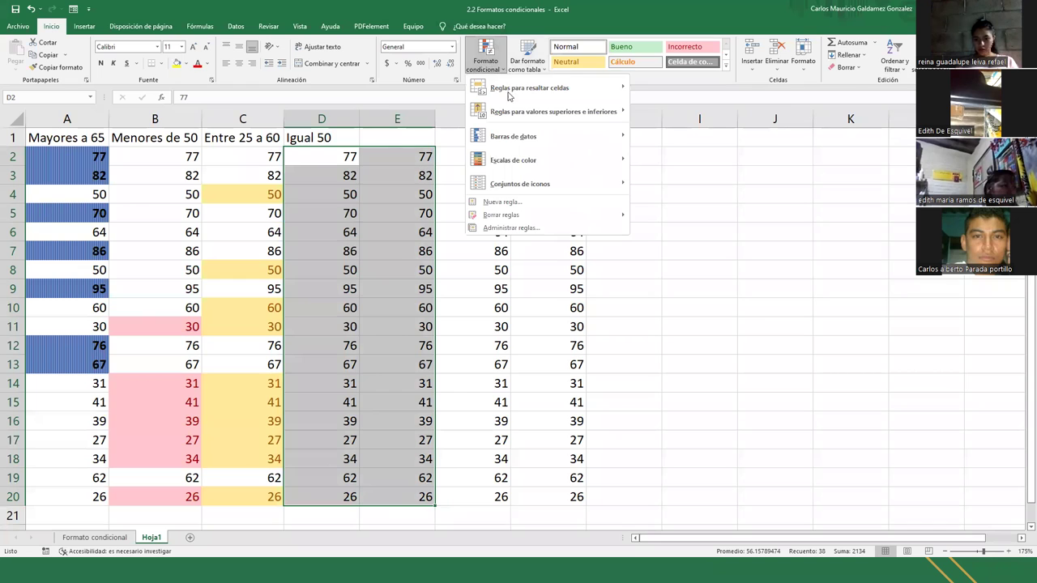
pyautogui.moveTo(515, 97)
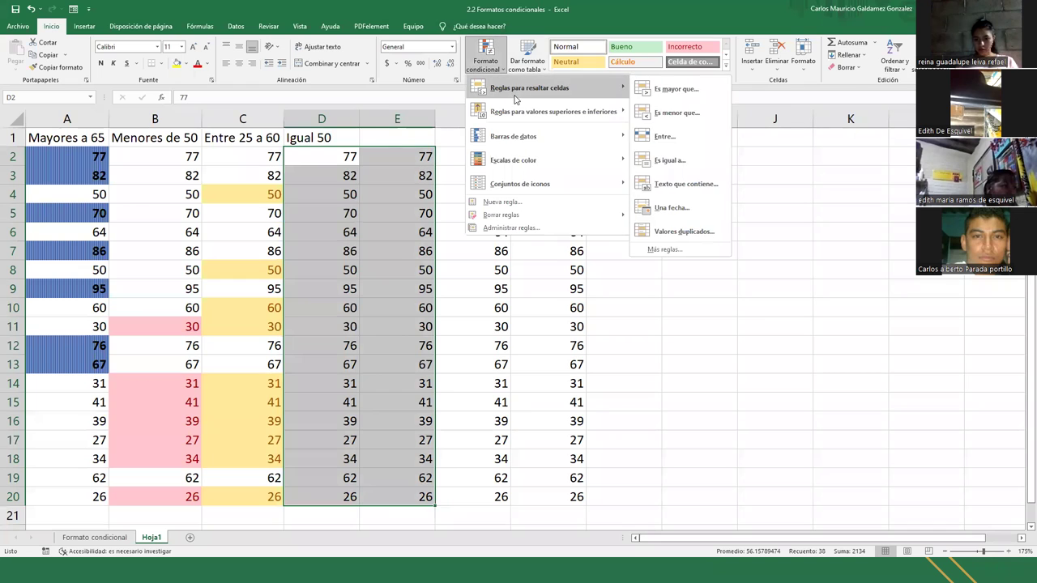
pyautogui.click(674, 160)
pyautogui.write('50')
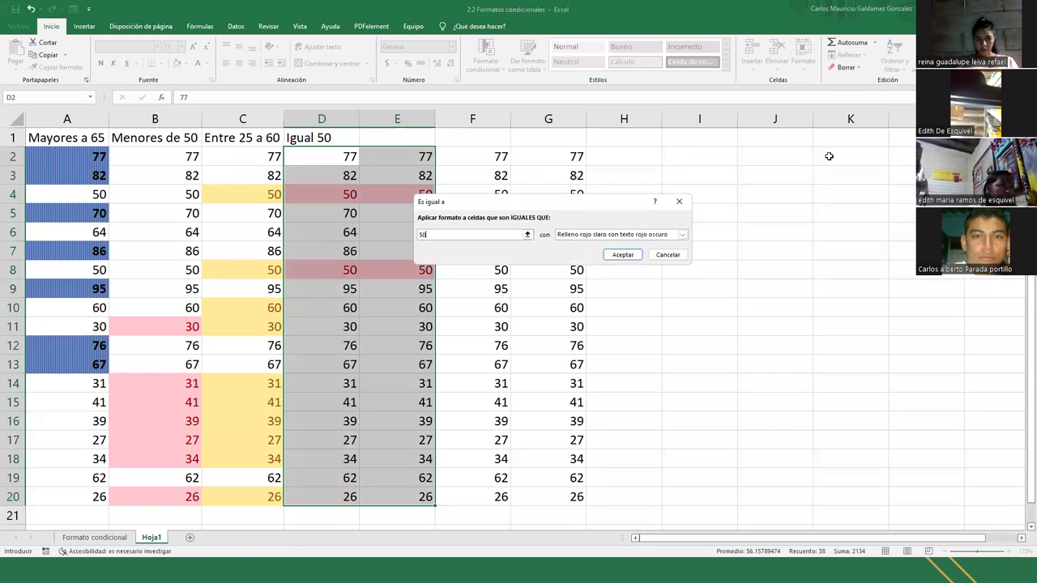
# Choose Relleno rojo claro as the equal-to rule's format and apply the rule
pyautogui.click(682, 235)
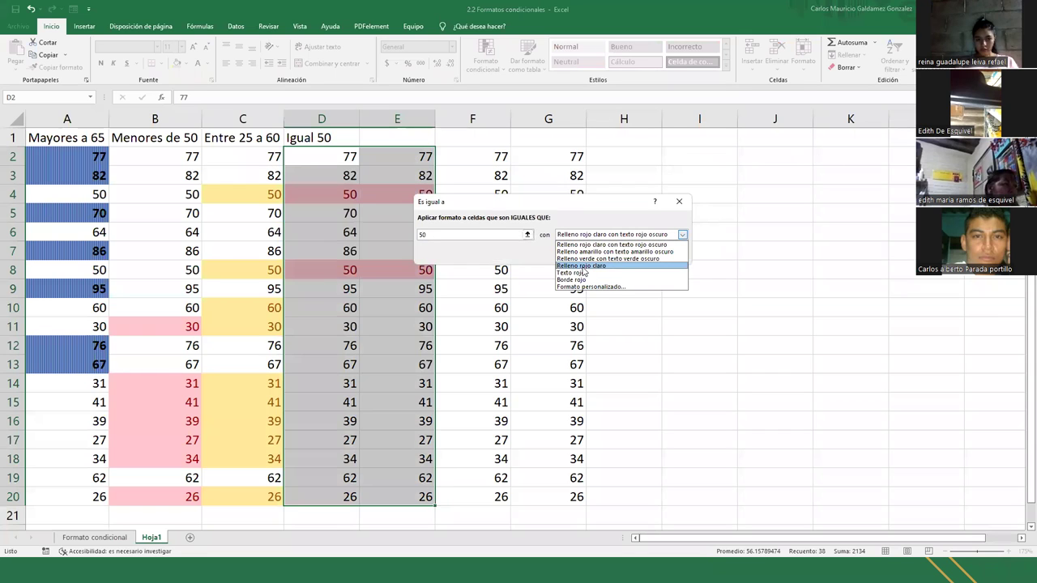
pyautogui.click(583, 267)
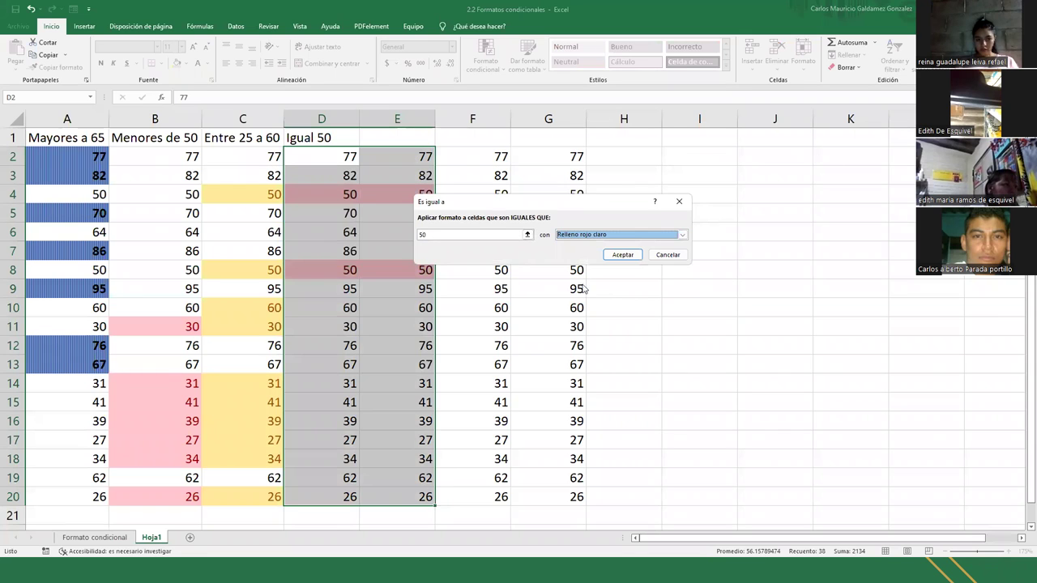
pyautogui.click(622, 255)
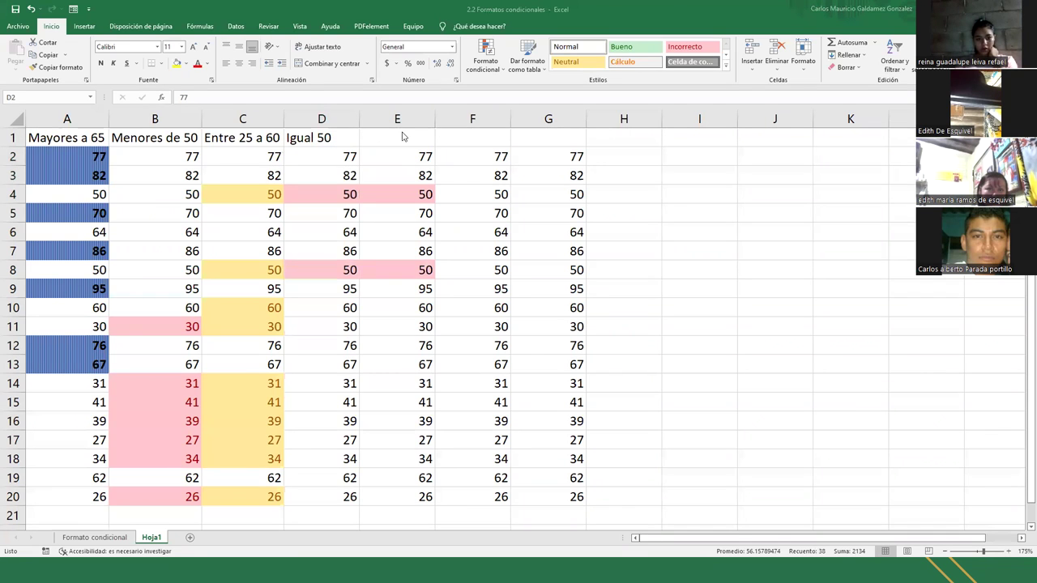
pyautogui.keyDown('shift'); pyautogui.doubleClick(391, 163); pyautogui.keyUp('shift')
pyautogui.click(403, 154)
pyautogui.moveTo(403, 153); pyautogui.dragTo(421, 495)
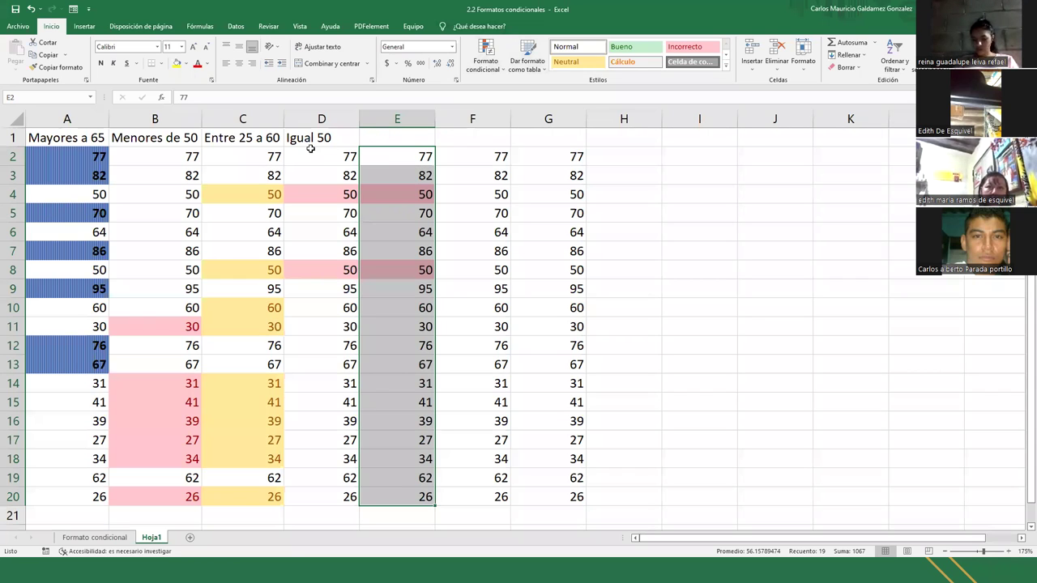
pyautogui.click(405, 189)
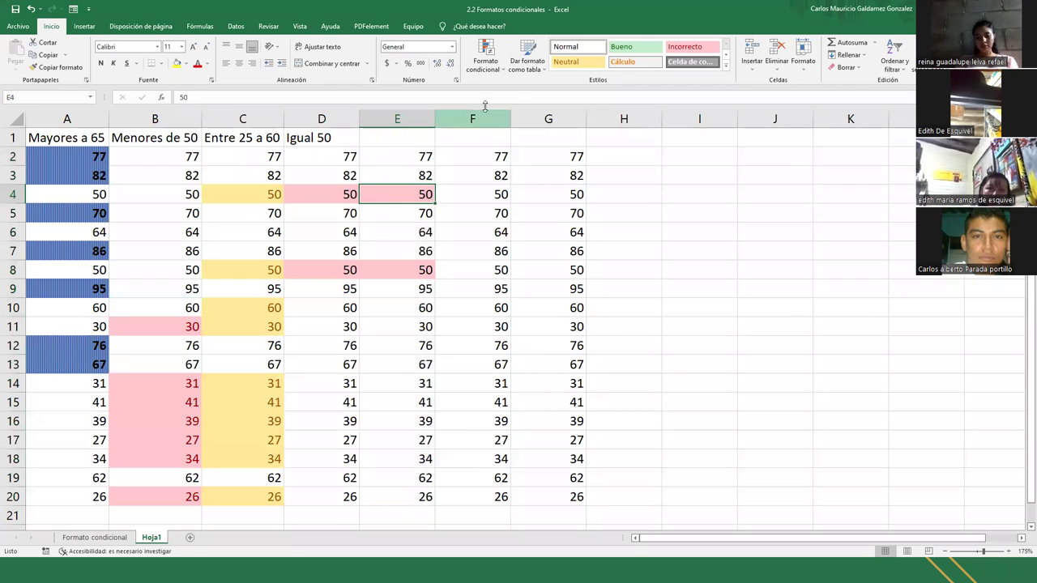
pyautogui.click(486, 57)
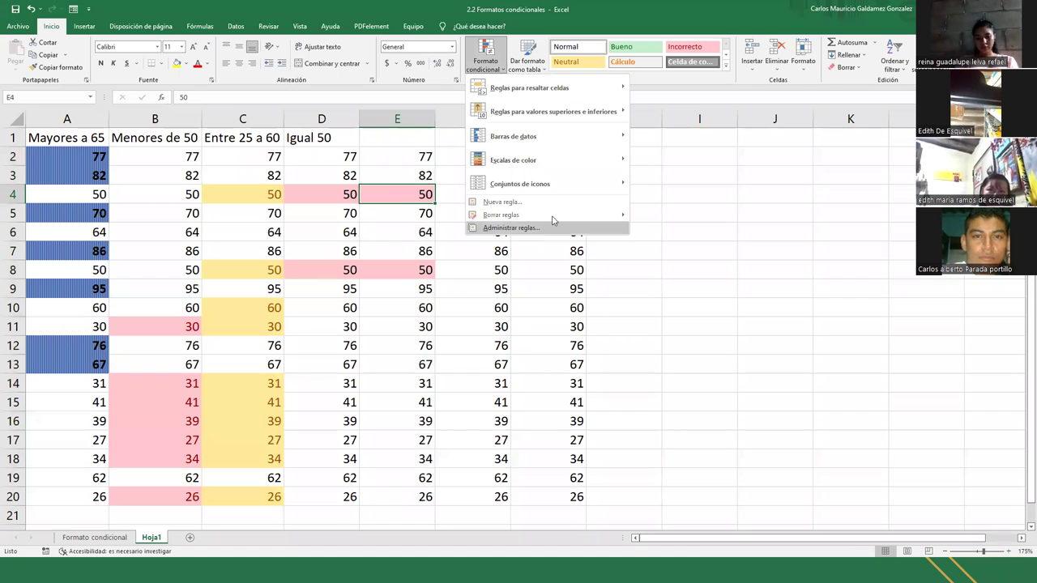
pyautogui.moveTo(565, 219)
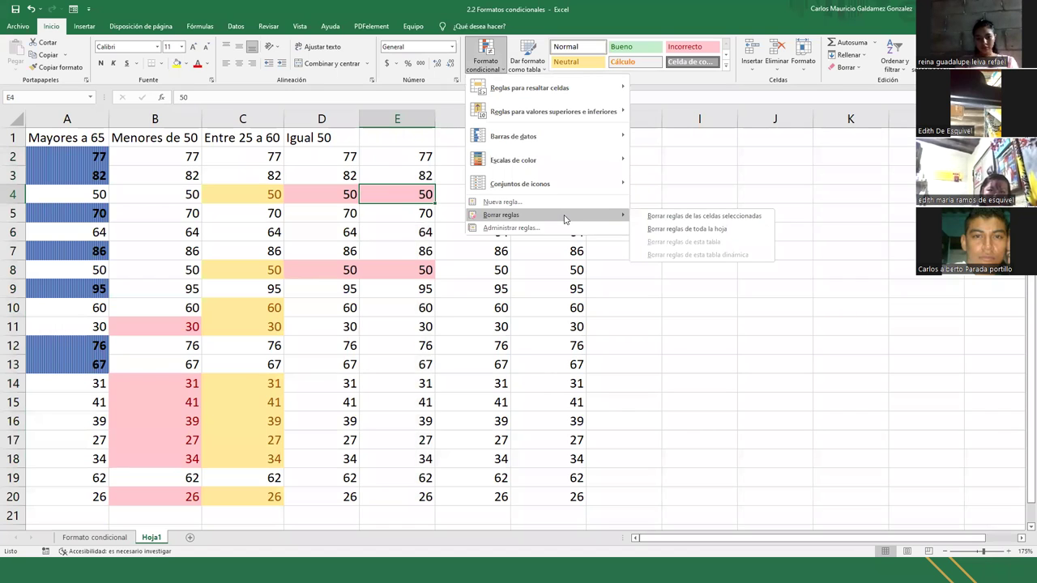
pyautogui.click(411, 189)
# Open the conditional formatting rules manager for E2:E20 and move its window clear of columns D and E
pyautogui.moveTo(398, 162); pyautogui.dragTo(388, 502)
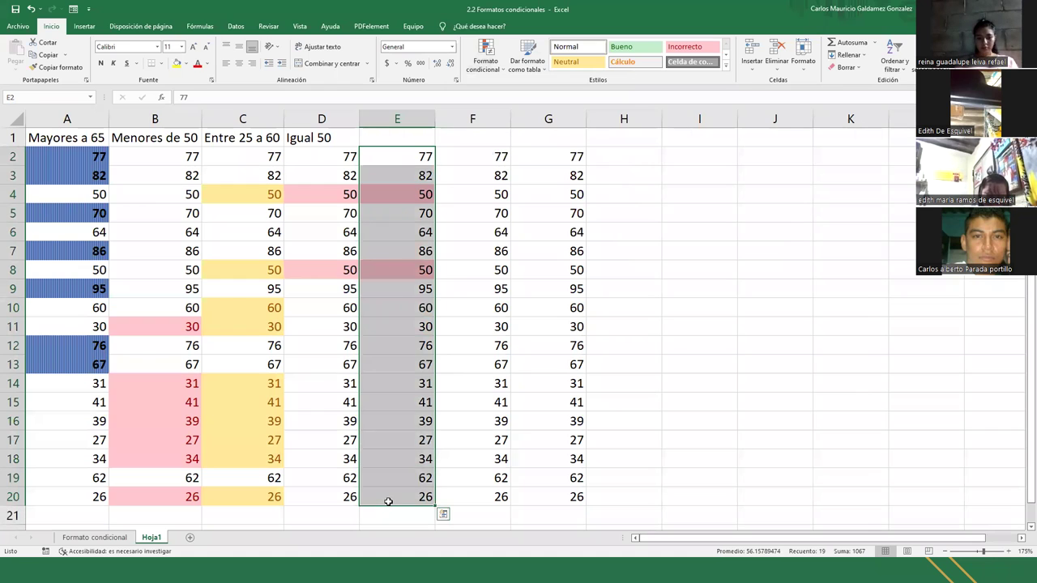
pyautogui.click(486, 56)
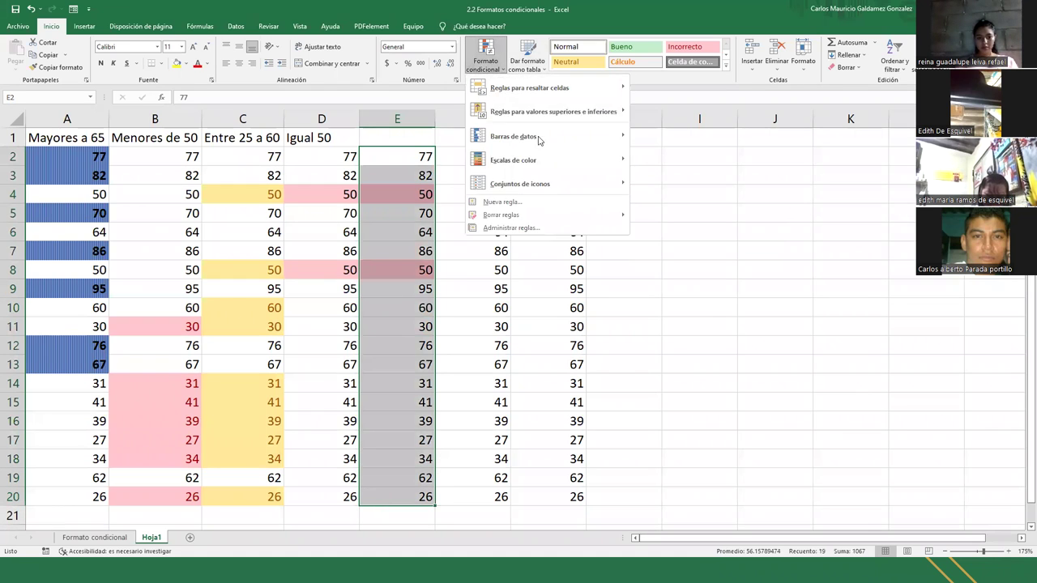
pyautogui.moveTo(612, 214)
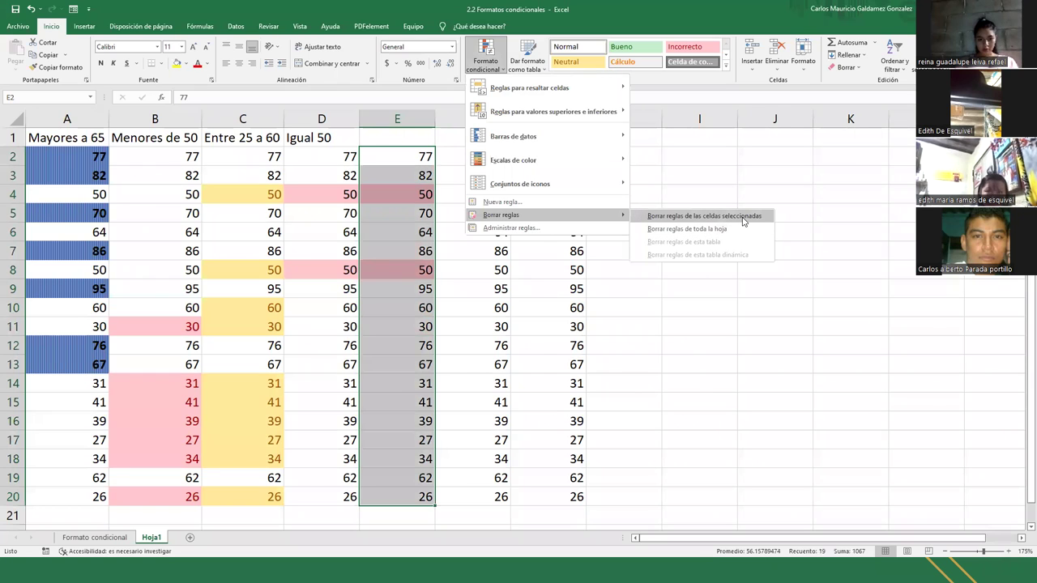
pyautogui.click(514, 228)
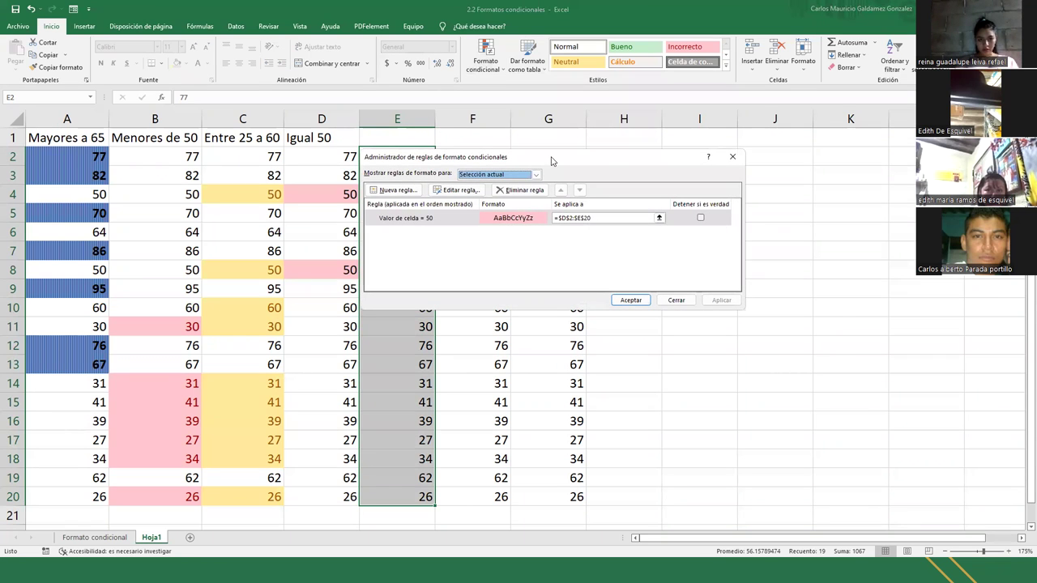
pyautogui.moveTo(552, 161); pyautogui.dragTo(664, 177)
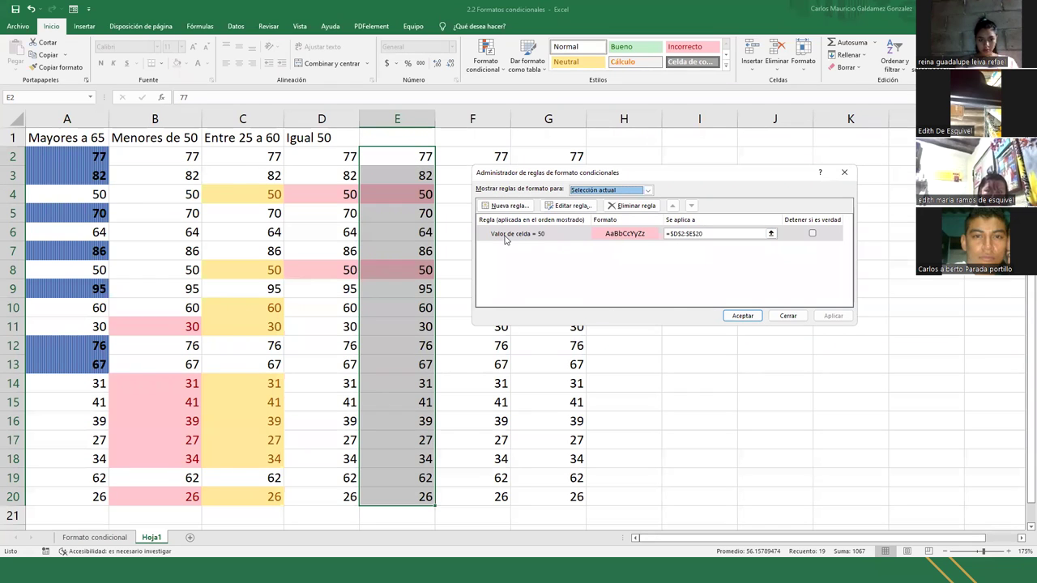
# Change the equal-to-50 rule's range to $D$2:$D$20, apply the change, and close the rules manager
pyautogui.click(675, 234)
pyautogui.click(719, 302)
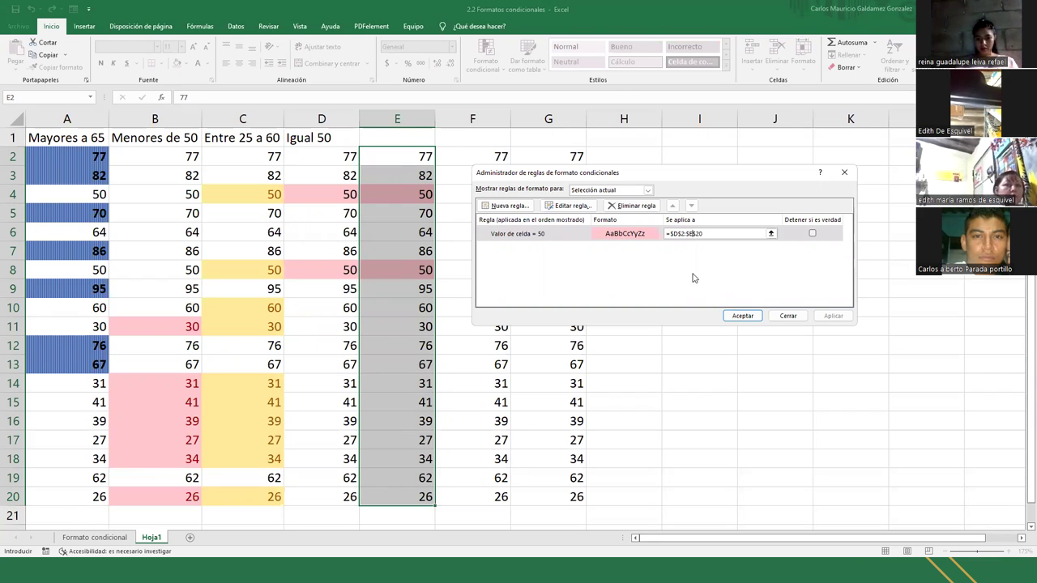
pyautogui.click(771, 234)
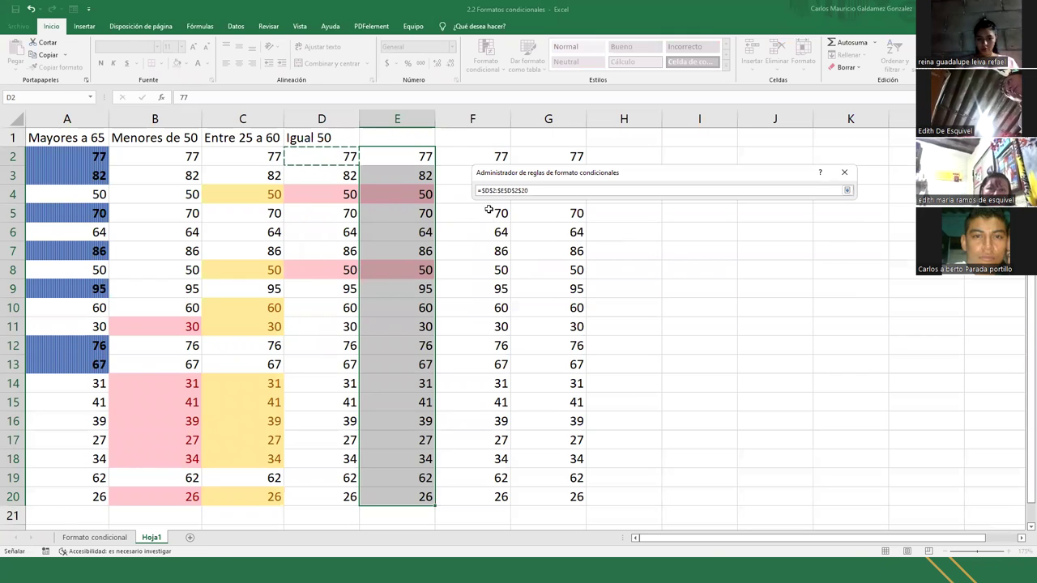
pyautogui.moveTo(323, 152); pyautogui.dragTo(341, 402)
pyautogui.moveTo(529, 191); pyautogui.dragTo(479, 190)
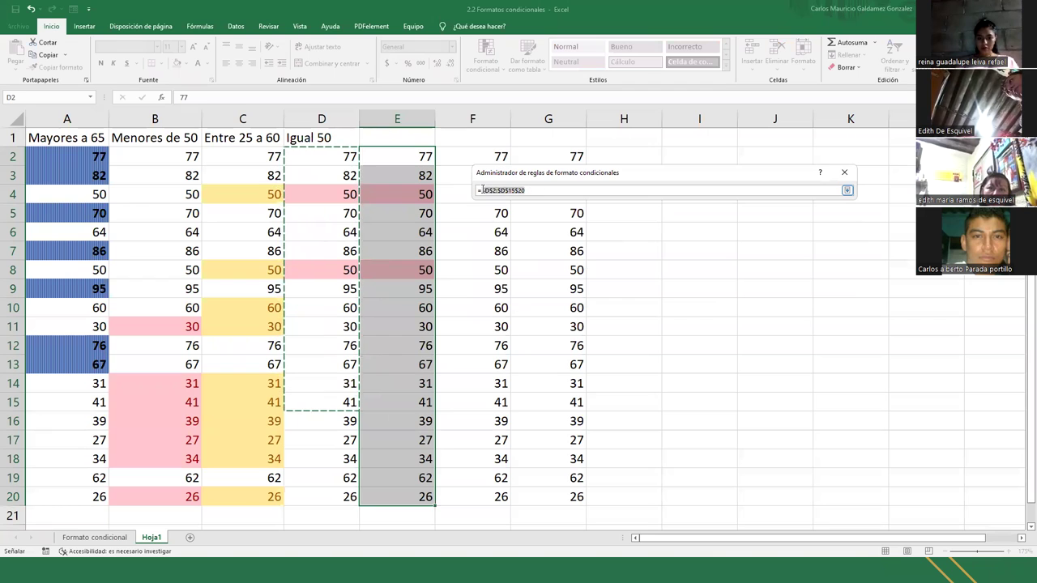
pyautogui.moveTo(332, 158); pyautogui.dragTo(319, 492)
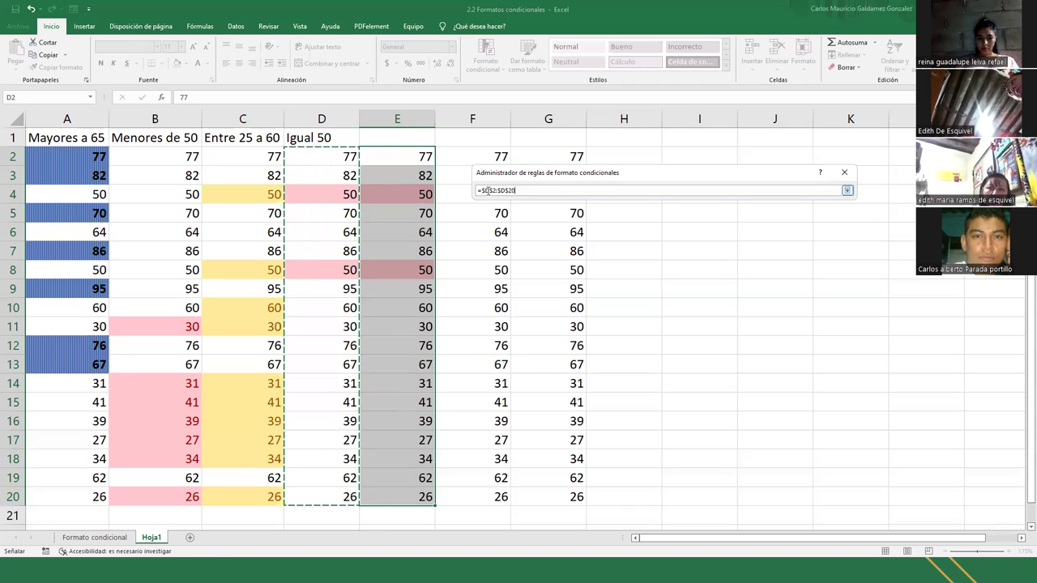
pyautogui.click(847, 190)
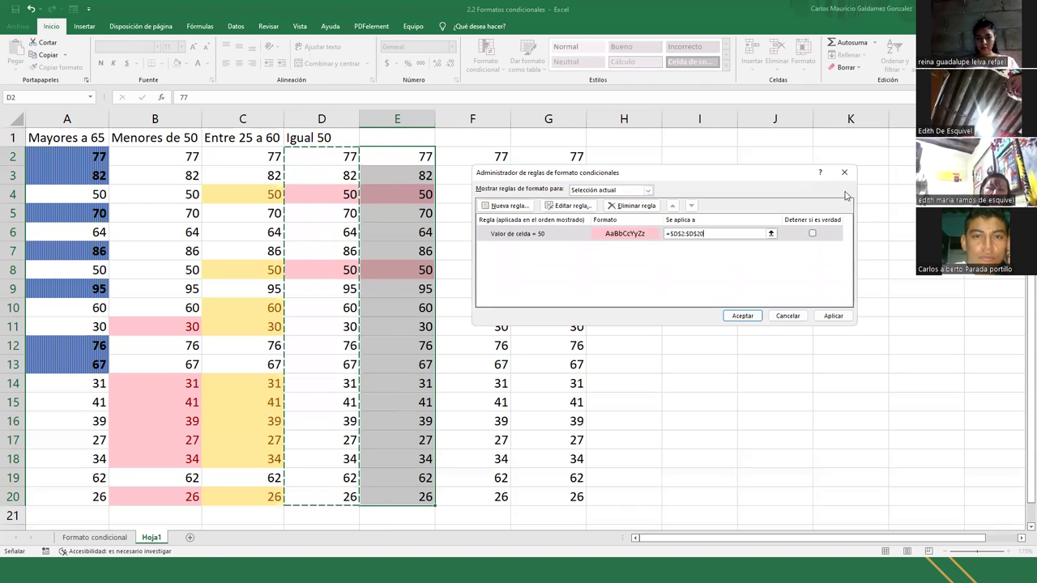
pyautogui.click(826, 315)
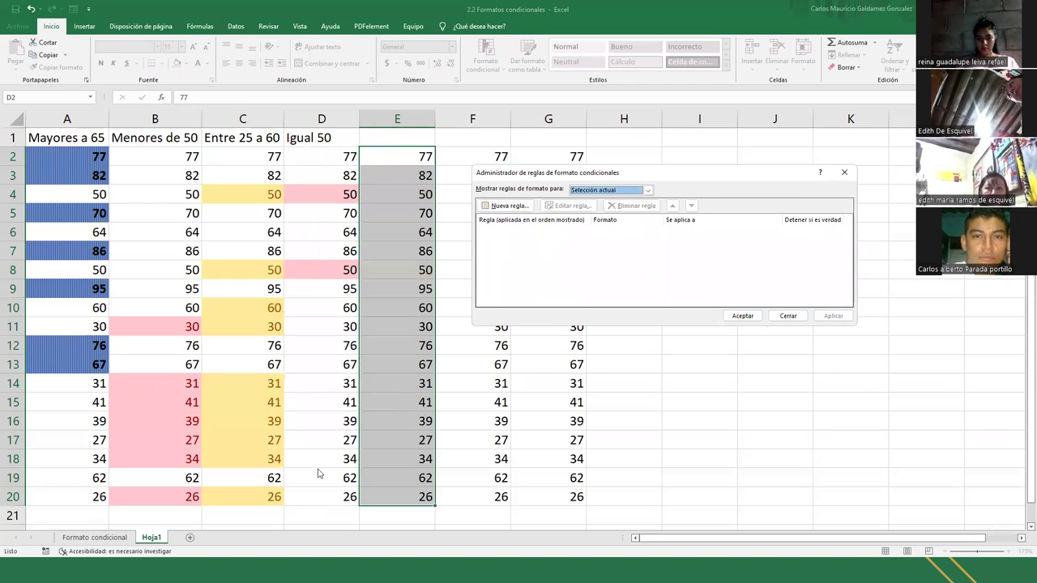
pyautogui.click(742, 316)
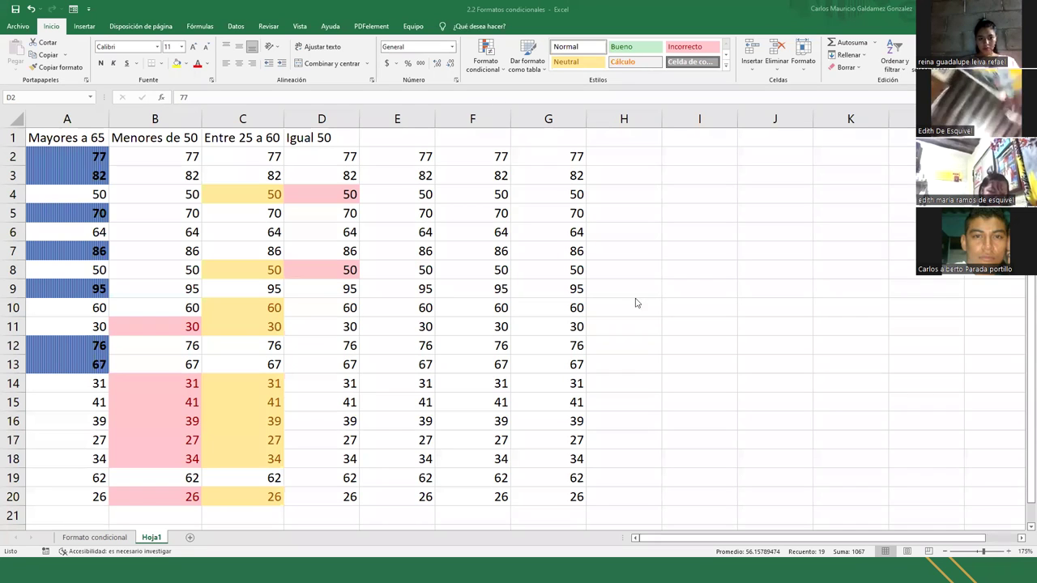
pyautogui.click(345, 157)
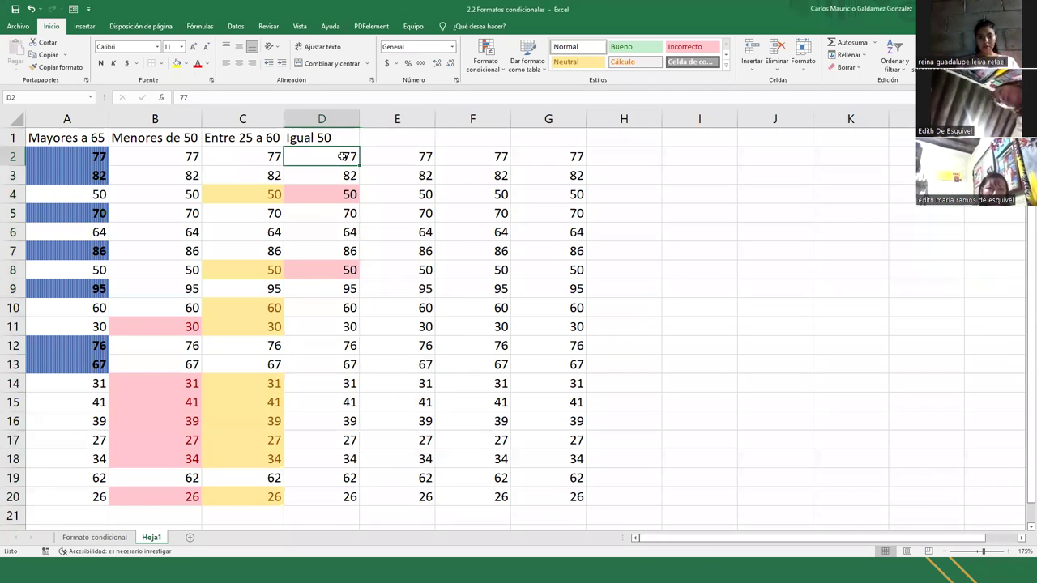
pyautogui.click(486, 57)
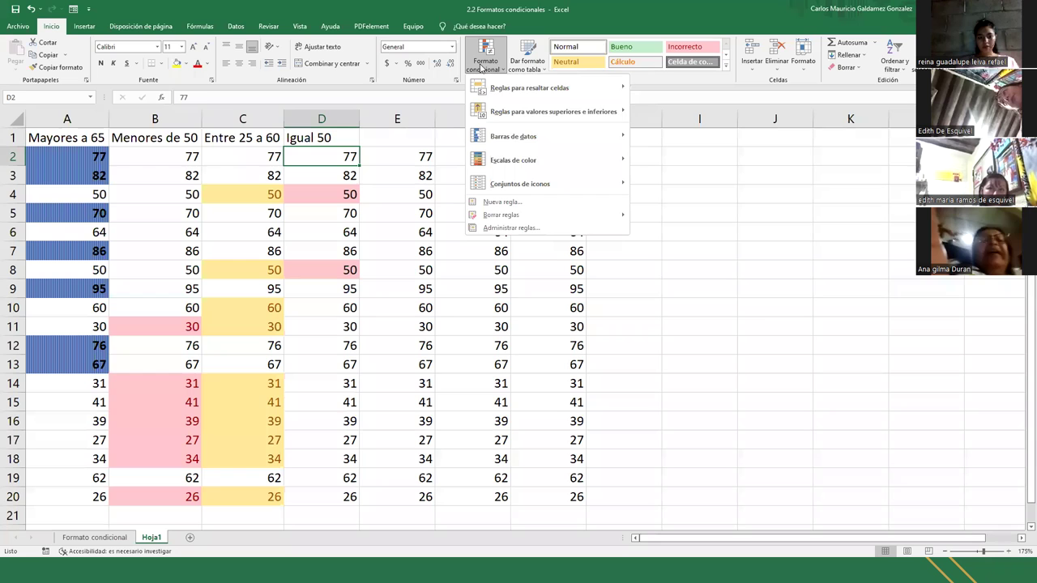
pyautogui.moveTo(621, 83)
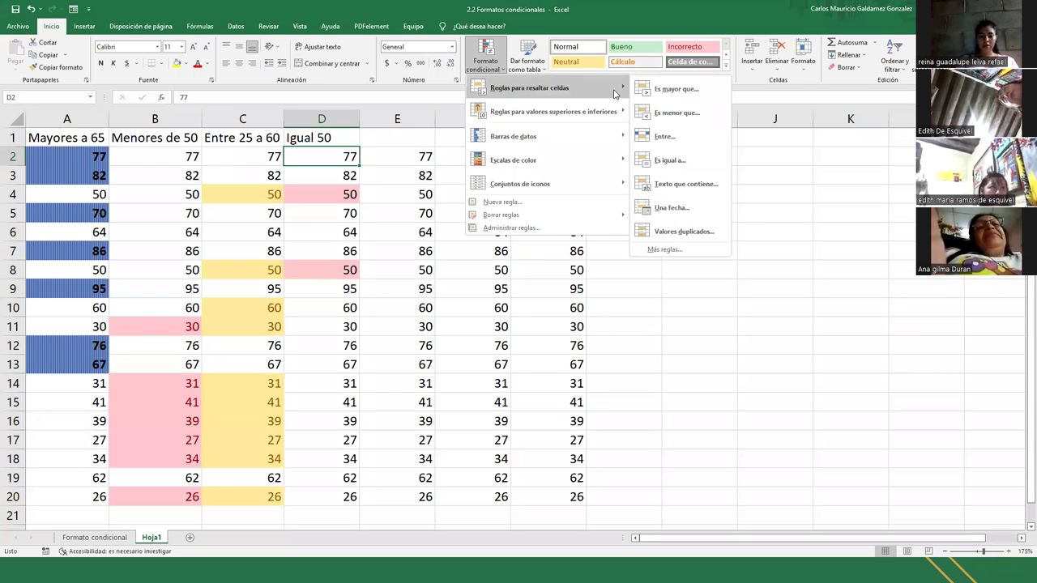
pyautogui.click(672, 183)
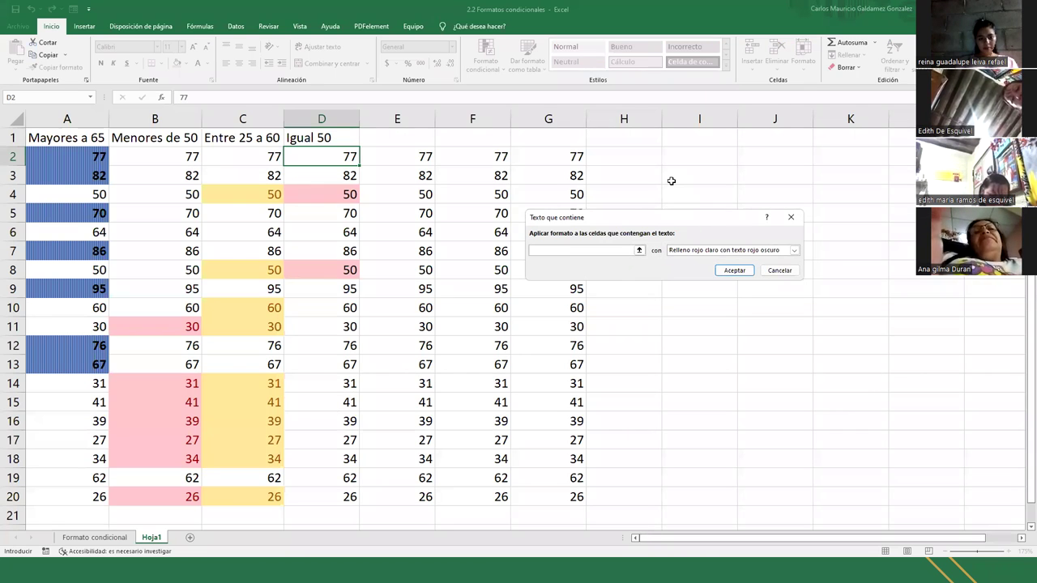
pyautogui.click(780, 270)
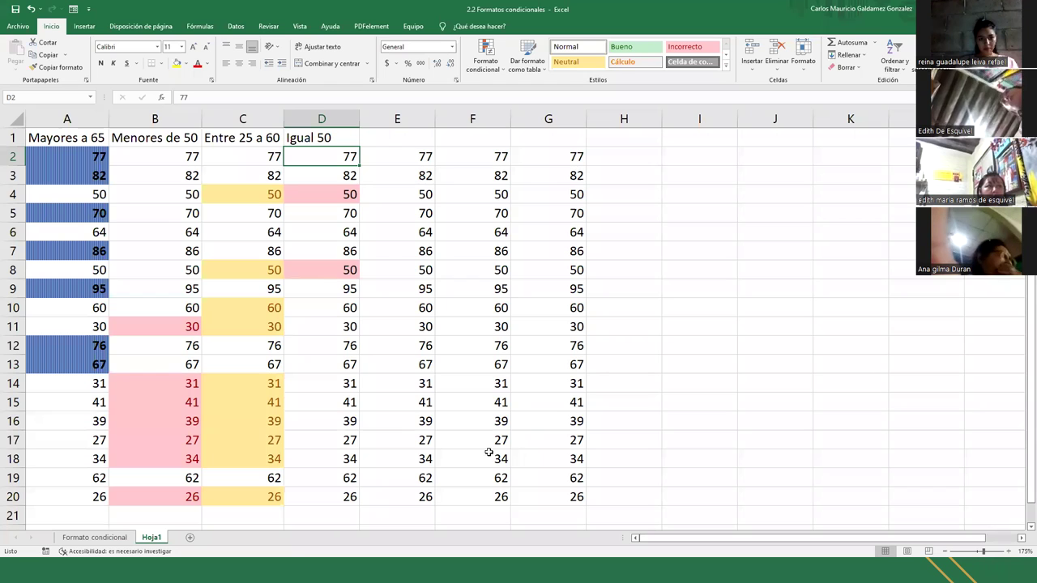
# Enter "La vaca da leche" in cell I8 and widen column I so the sentence fits
pyautogui.click(681, 265)
pyautogui.write('La vaca ')
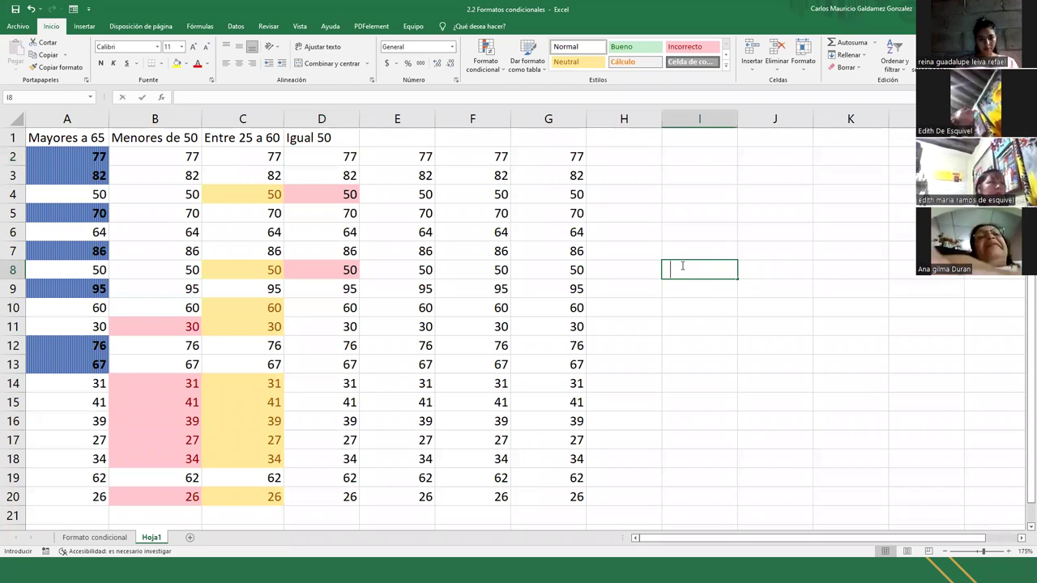
pyautogui.write('da leche')
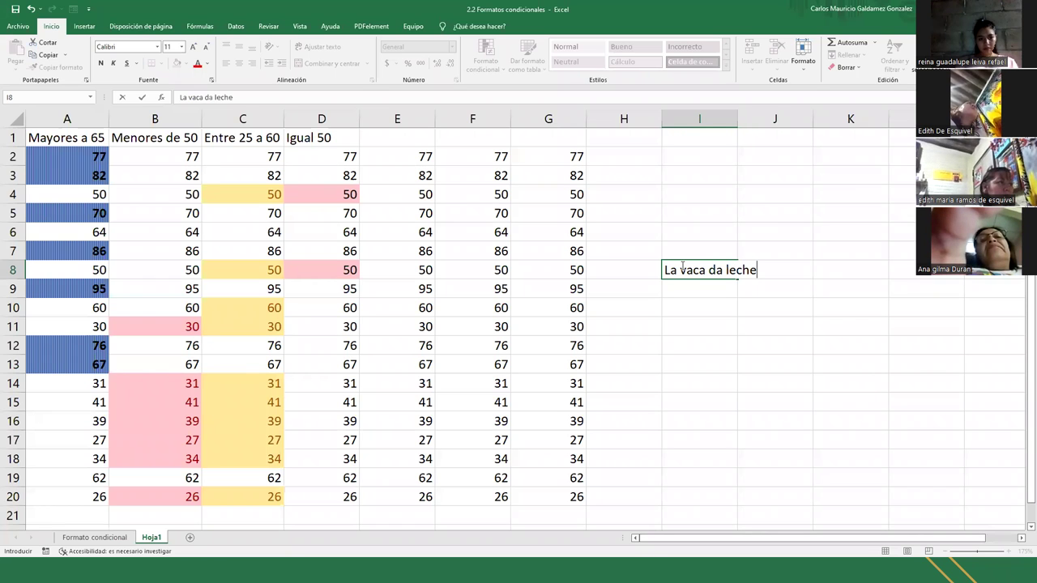
pyautogui.press('Return')
pyautogui.click(681, 267)
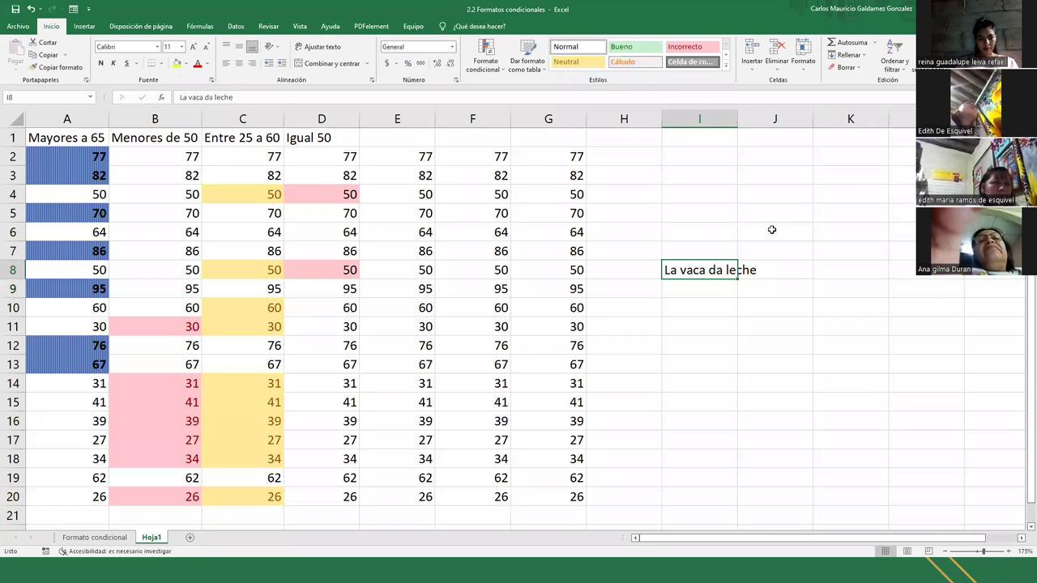
pyautogui.moveTo(737, 119); pyautogui.dragTo(761, 120)
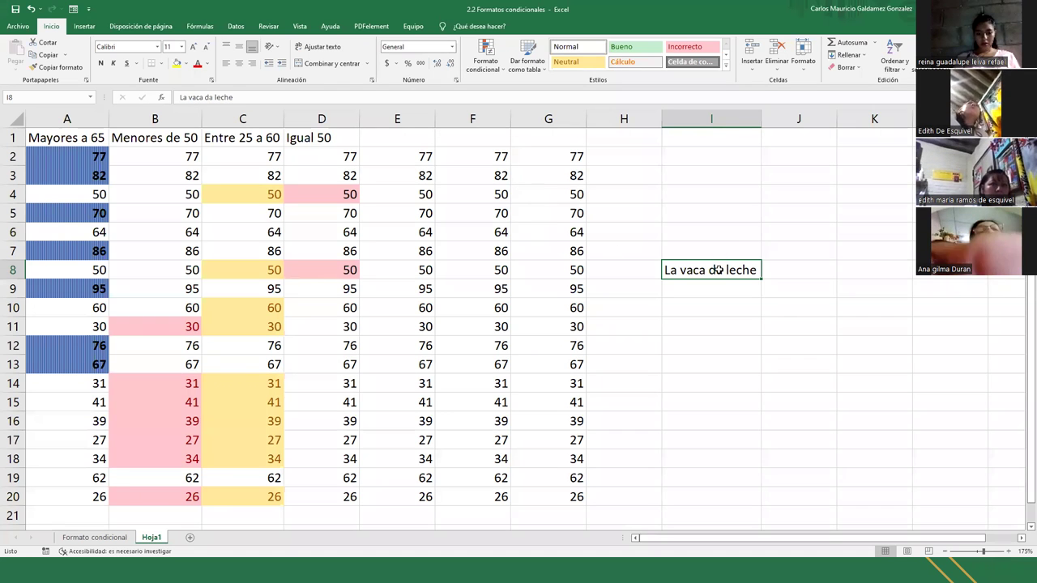
# Add a period at the end of the sentence in cell I8
pyautogui.click(472, 100)
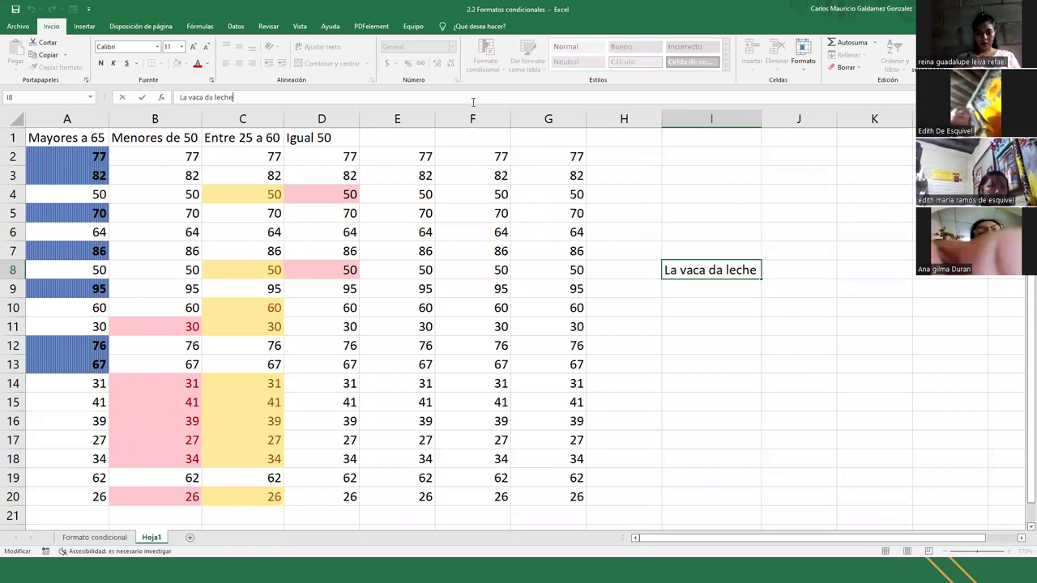
pyautogui.write('.')
pyautogui.press('Return')
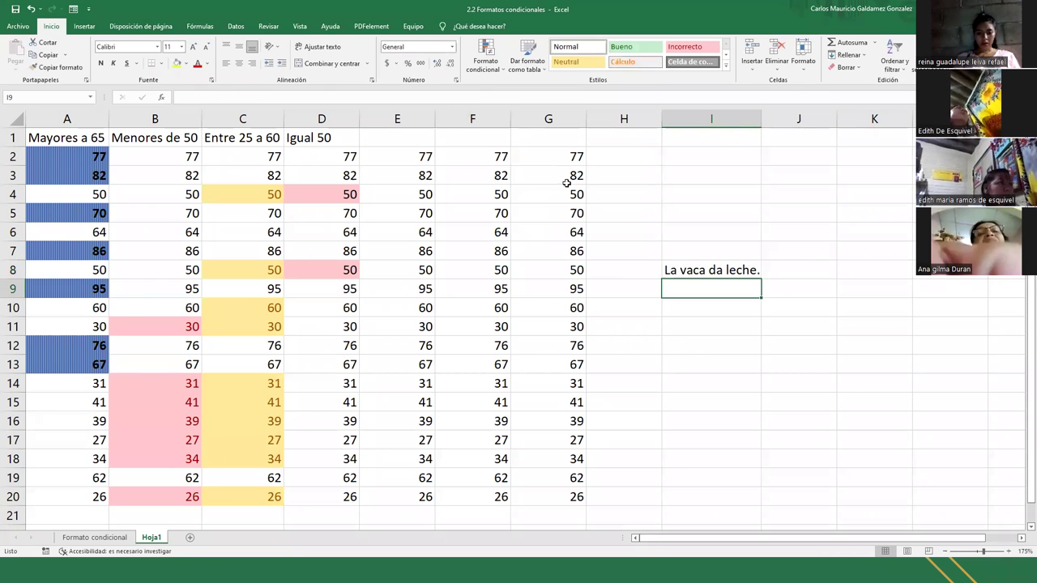
# Start a text-contains highlighting rule for cell I8 with the text "vaca", moving its dialog clear of the cell
pyautogui.click(680, 269)
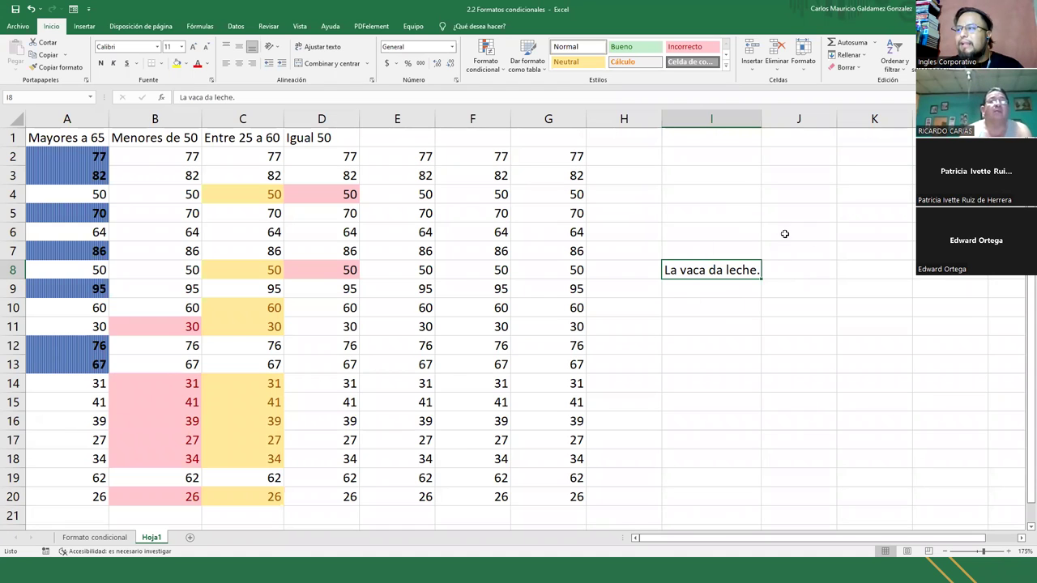
pyautogui.click(483, 73)
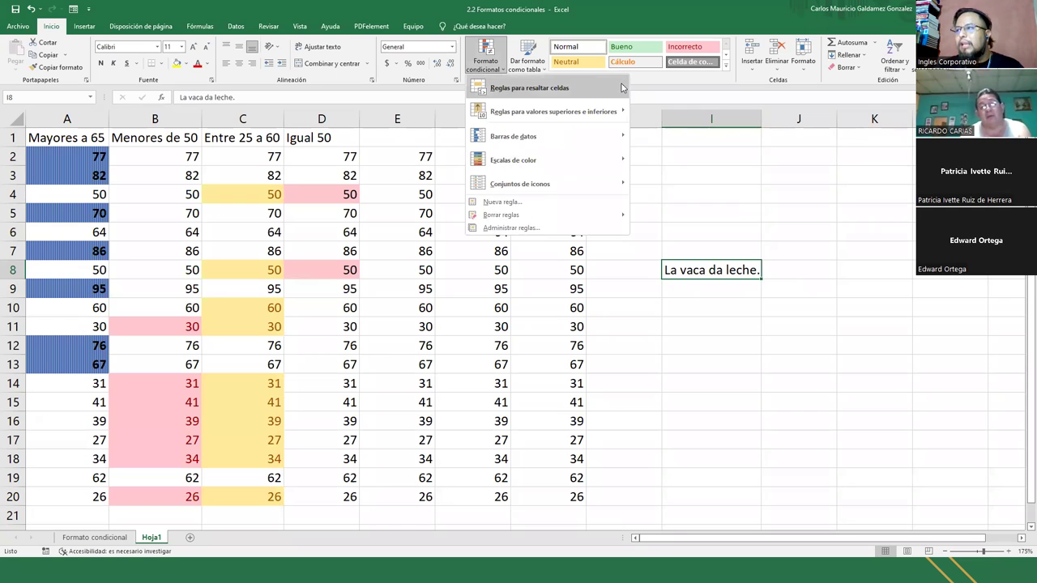
pyautogui.moveTo(624, 88)
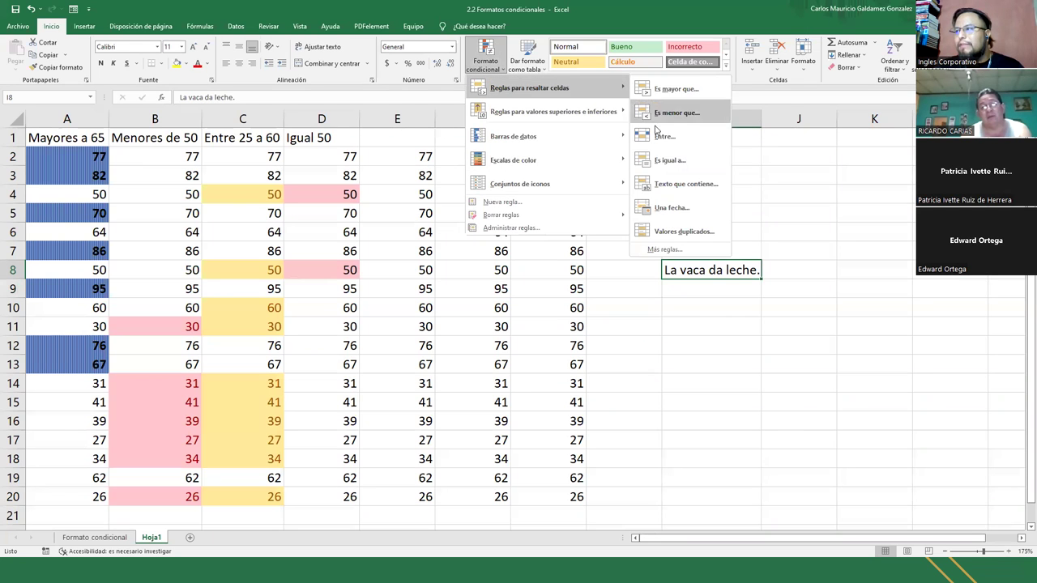
pyautogui.click(702, 191)
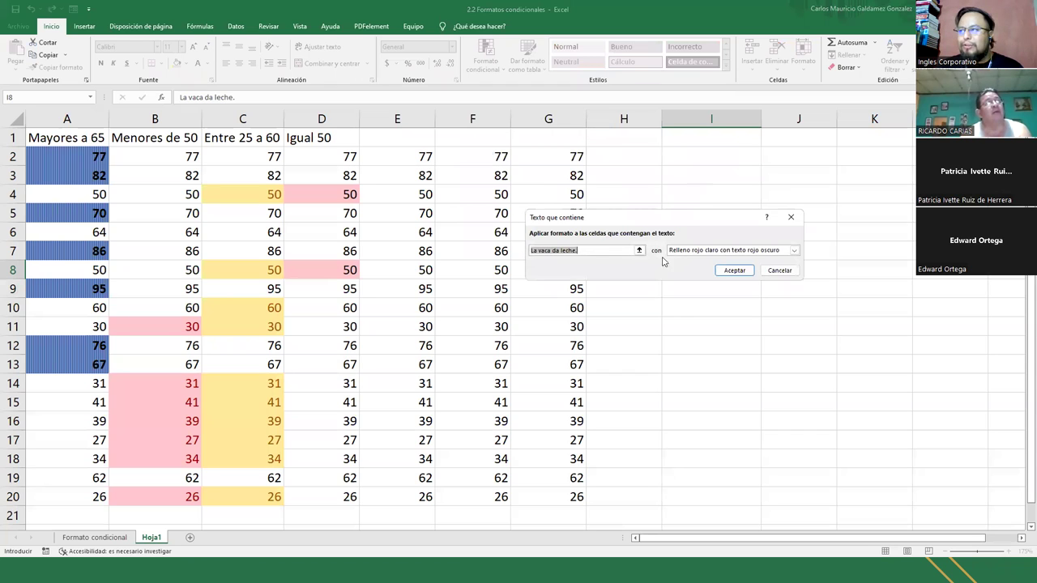
pyautogui.moveTo(686, 216); pyautogui.dragTo(793, 152)
pyautogui.press('End')
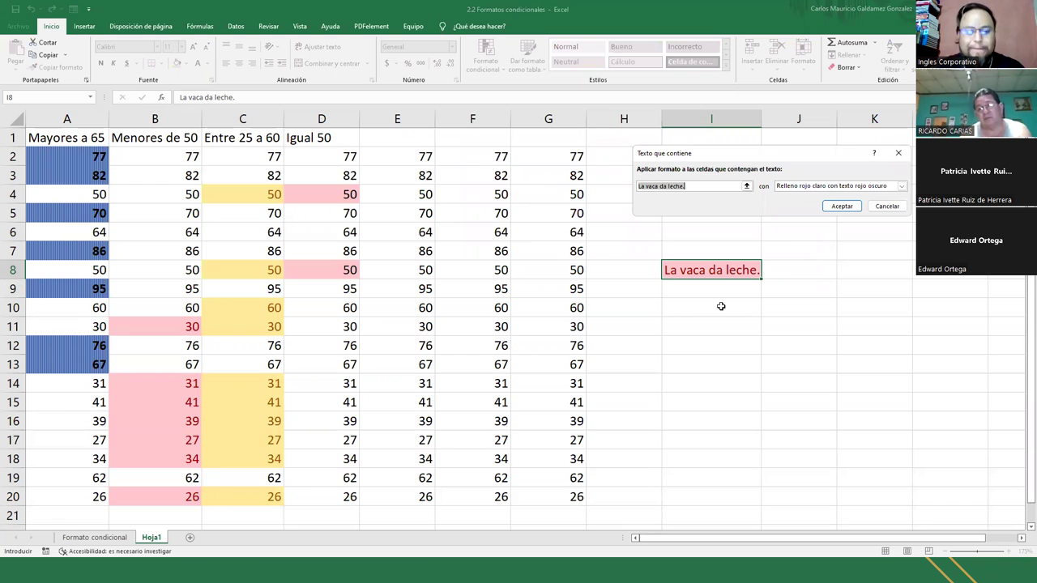
pyautogui.press('BackSpace')
pyautogui.write('vaca')
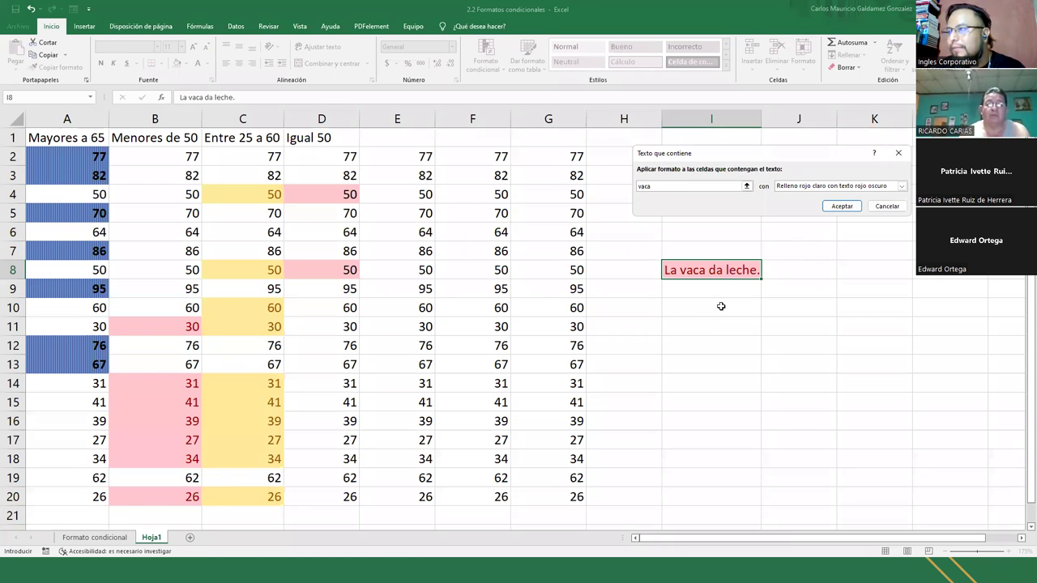
# Choose Relleno rojo claro as the "vaca" rule's format and apply the rule
pyautogui.press('Tab')
pyautogui.click(807, 187)
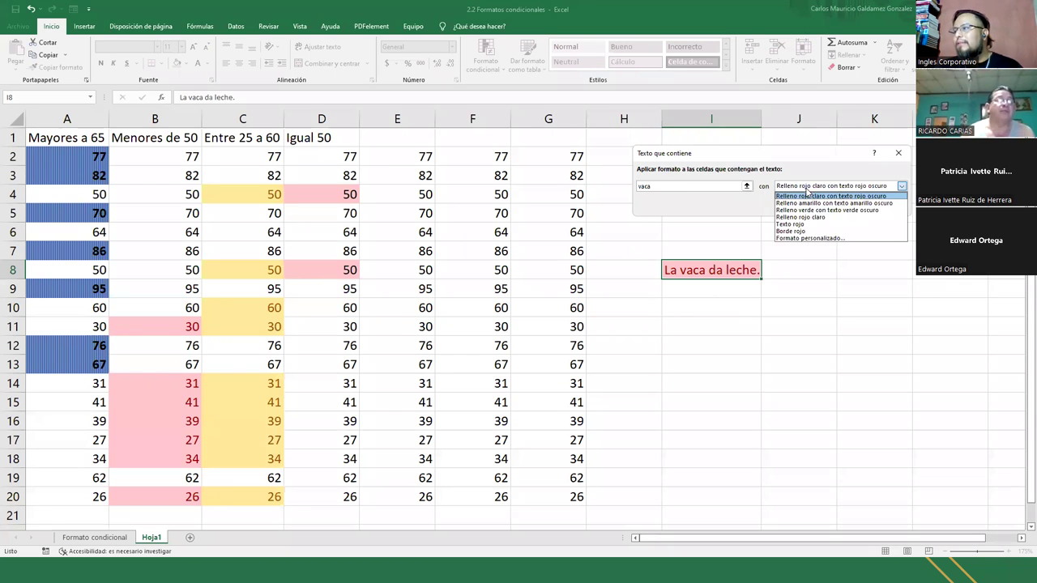
pyautogui.click(805, 216)
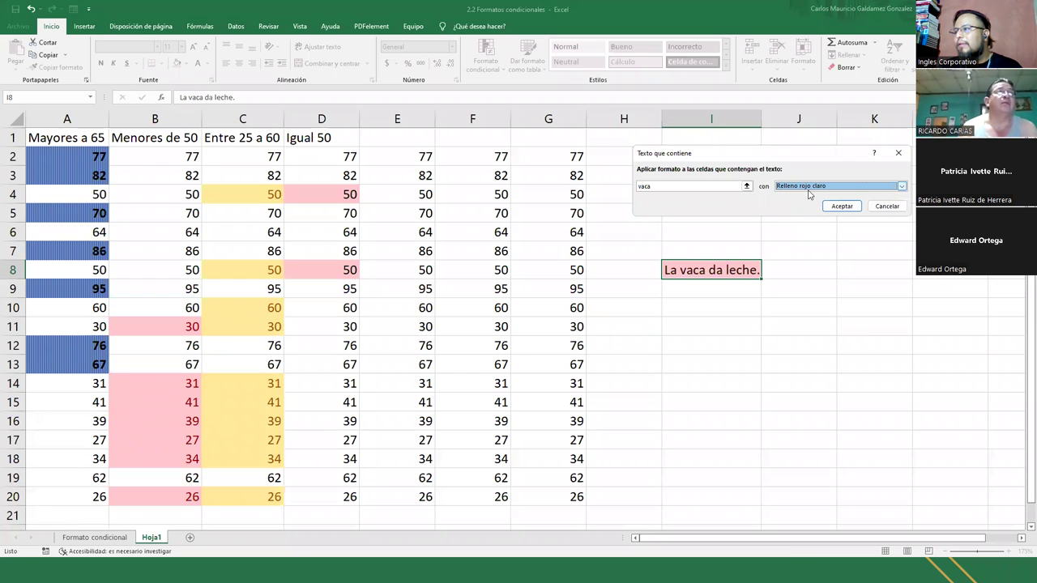
pyautogui.click(841, 208)
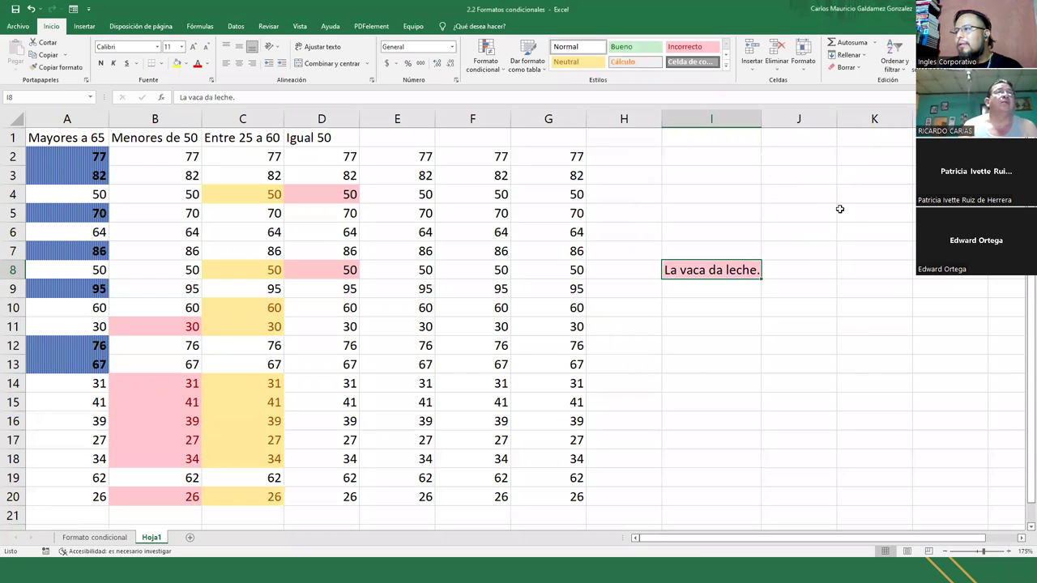
# Enter "El cisne vuela" in cell I6 and "La vaca come" in cell I7
pyautogui.click(689, 233)
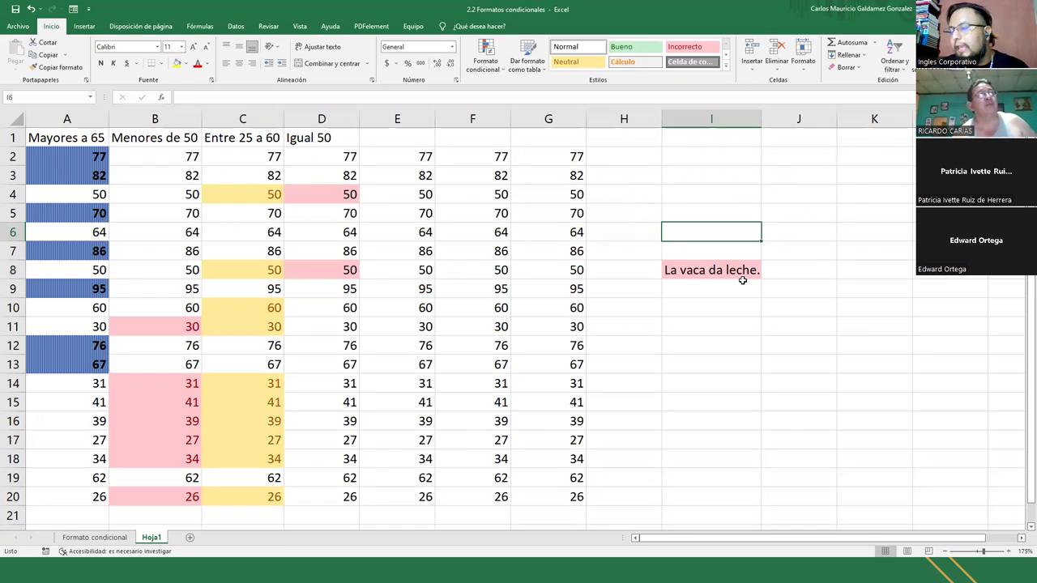
pyautogui.write('El cisne ')
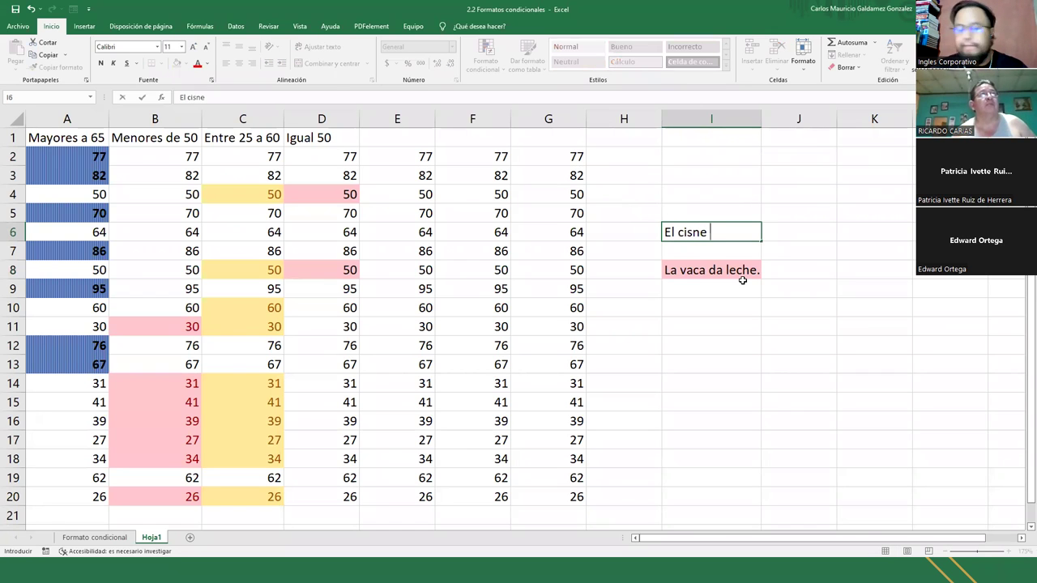
pyautogui.write('vuela')
pyautogui.press('Return')
pyautogui.write('La vaca come')
pyautogui.press('Return')
# Enter "La leche con cereal" in cell I9 and "Vuela el avión." in cell I10
pyautogui.click(743, 283)
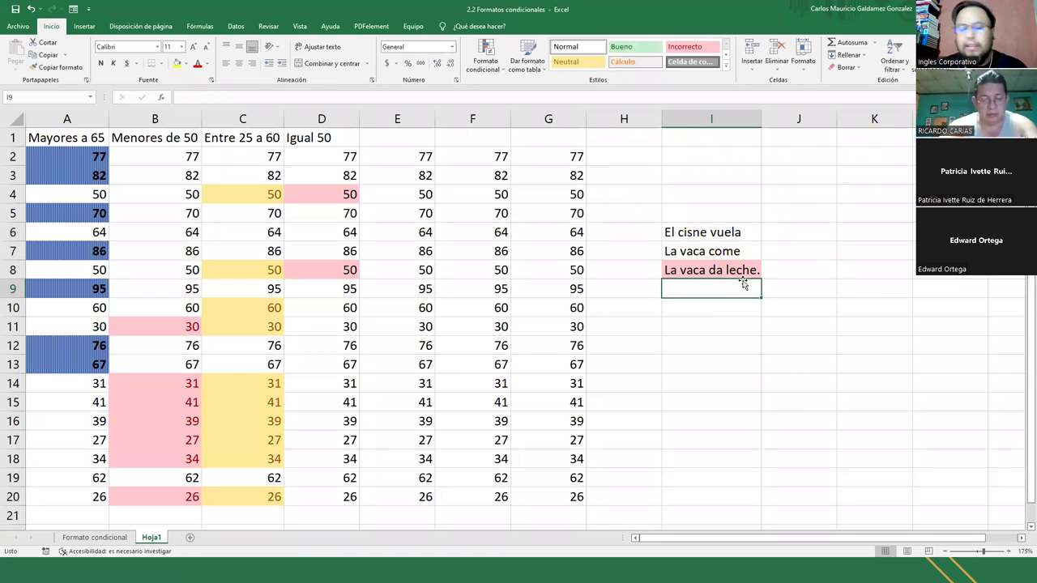
pyautogui.write('La leche con cereal')
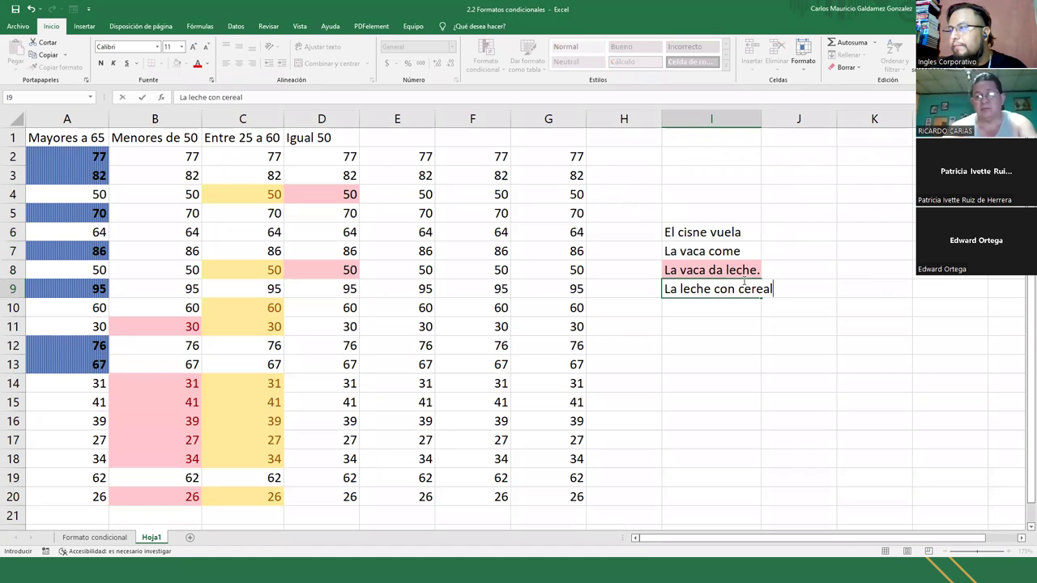
pyautogui.press('Return')
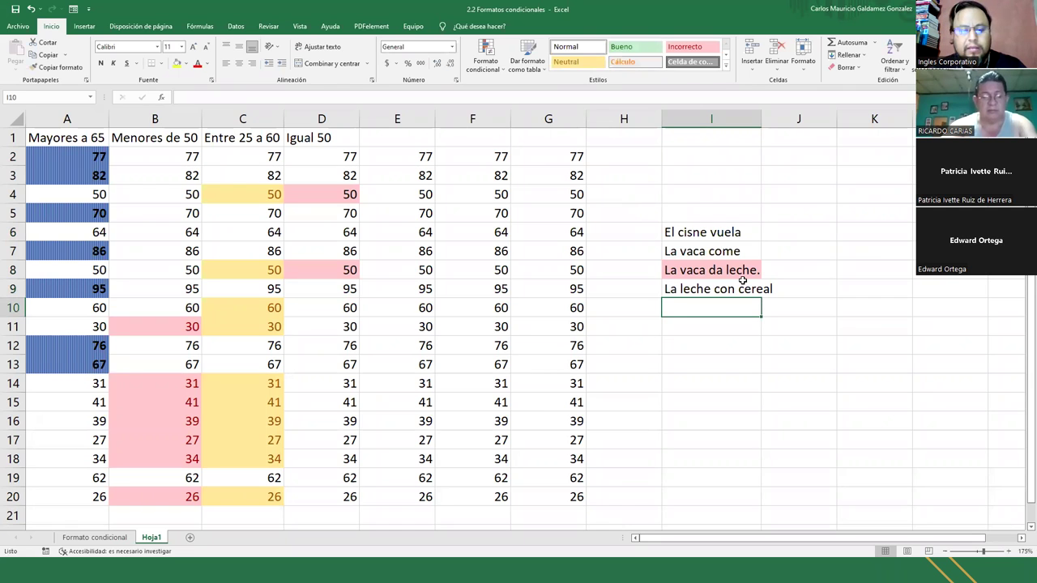
pyautogui.write('Vuela el avu')
pyautogui.press('BackSpace')
pyautogui.write('ion')
pyautogui.press('BackSpace')
pyautogui.press('BackSpace')
pyautogui.write('ón.')
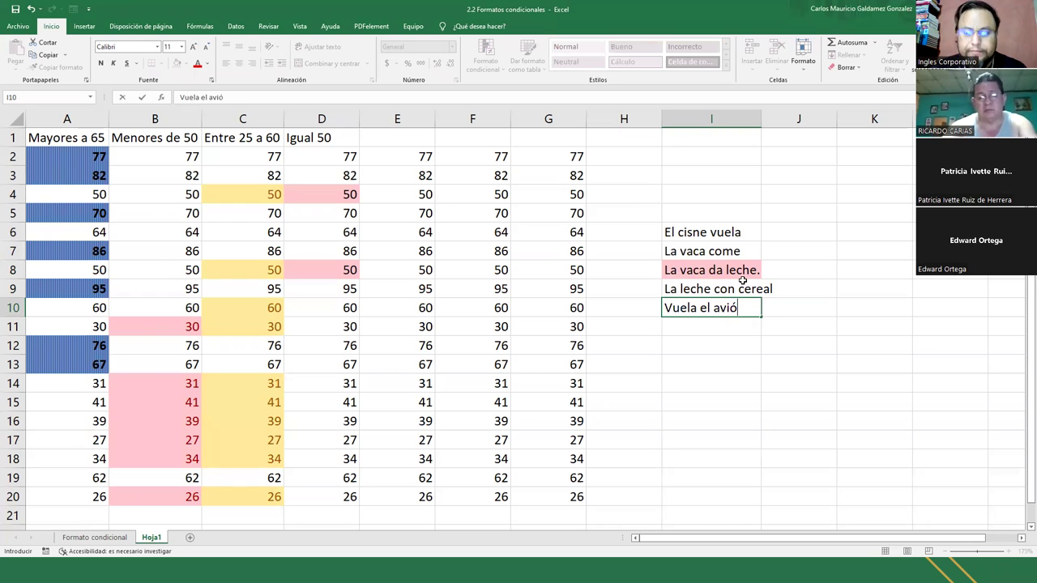
pyautogui.press('Return')
# Clear the conditional formatting rules from I6:I10 and autofit the width of column I
pyautogui.moveTo(708, 225); pyautogui.dragTo(711, 307)
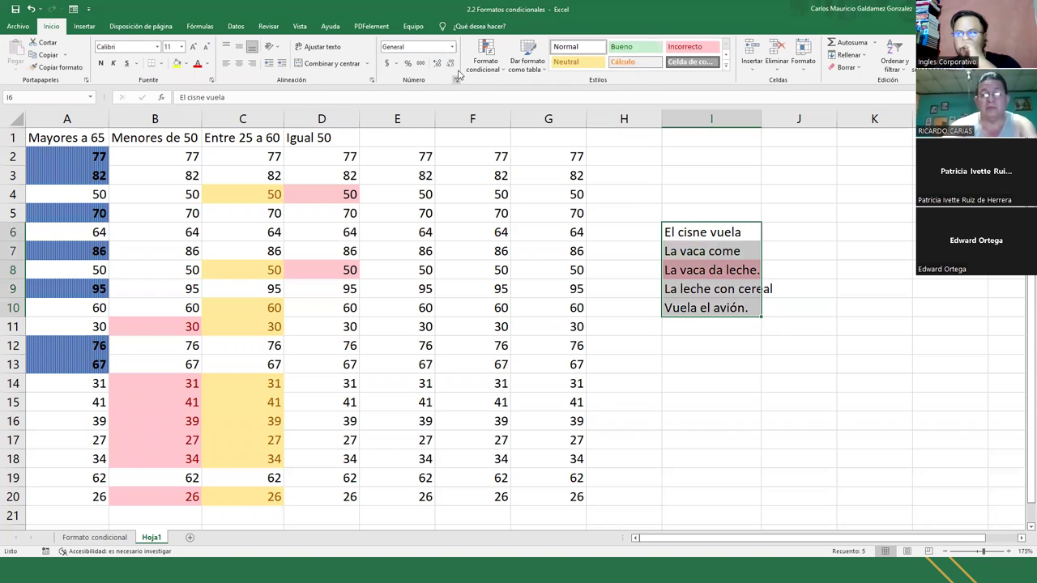
pyautogui.click(486, 59)
pyautogui.moveTo(562, 218)
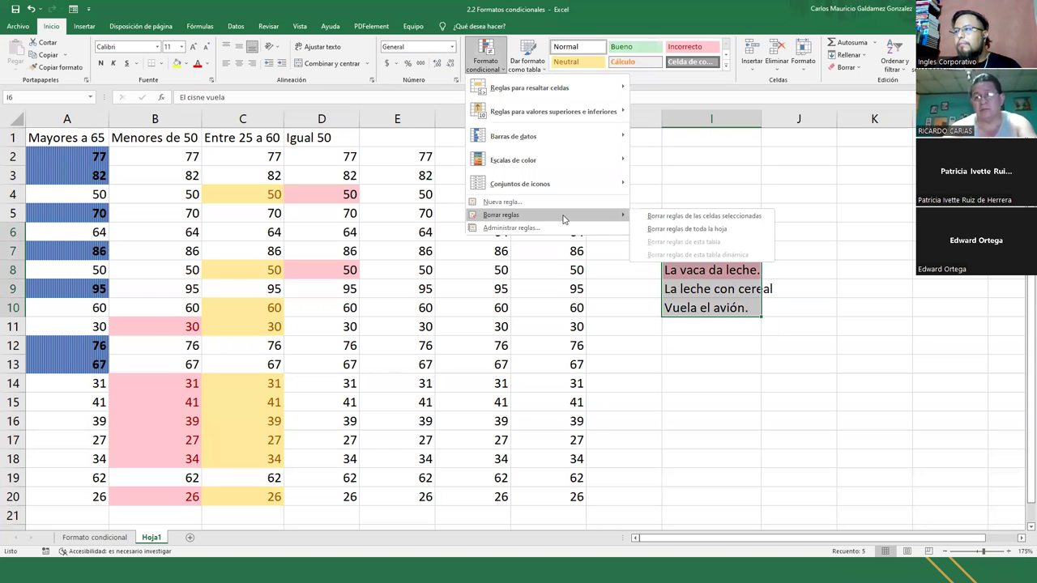
pyautogui.click(669, 217)
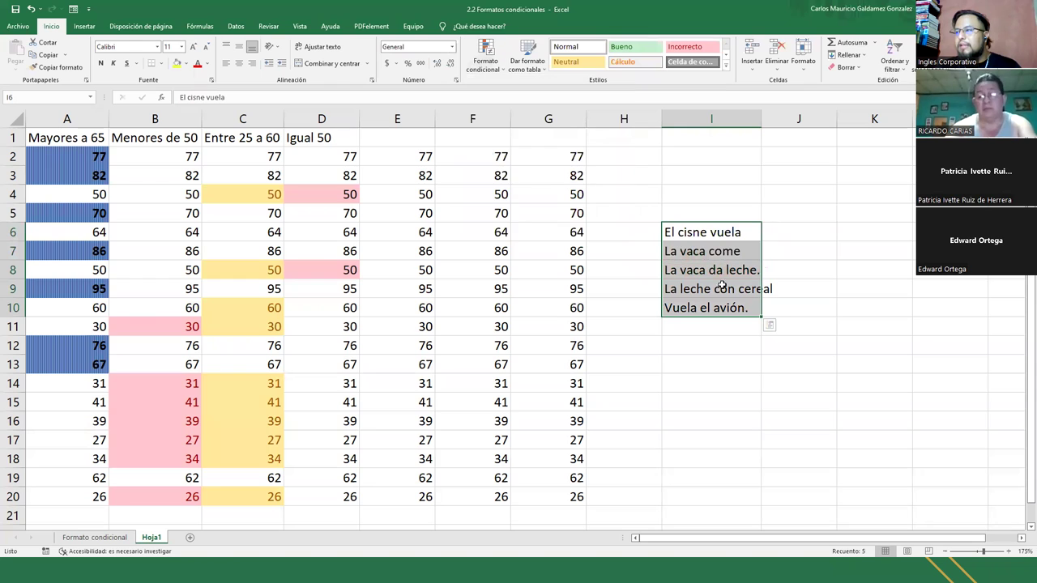
pyautogui.doubleClick(761, 118)
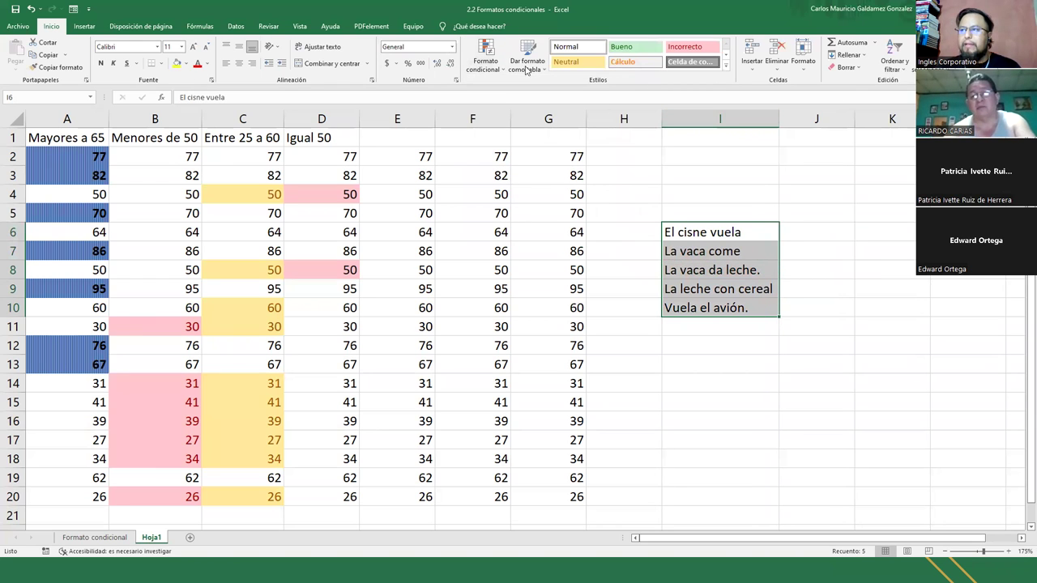
# Highlight the cells in I6:I10 that contain the text "vuela" with the Relleno rojo claro format
pyautogui.click(486, 59)
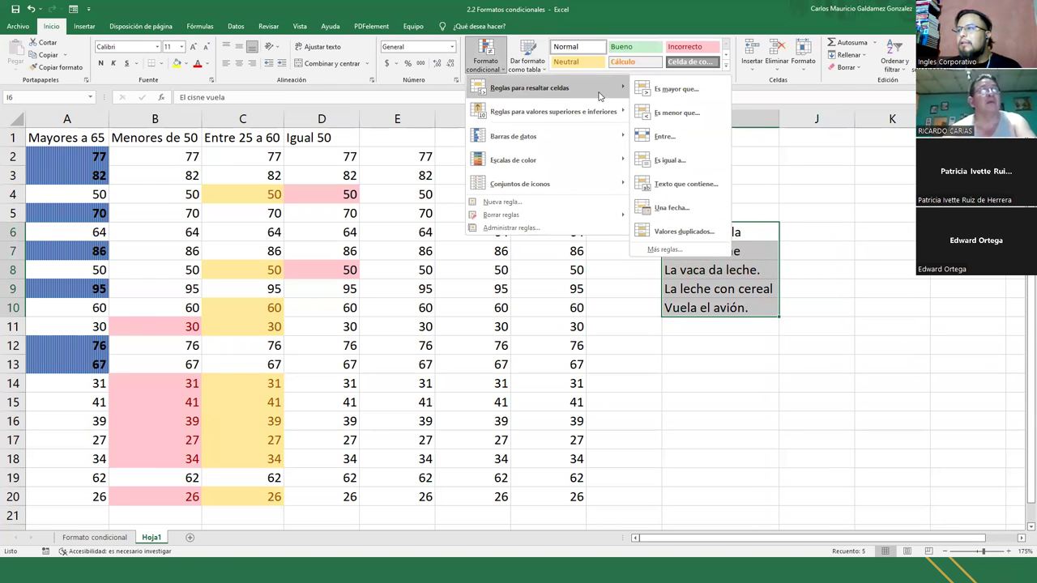
pyautogui.click(703, 188)
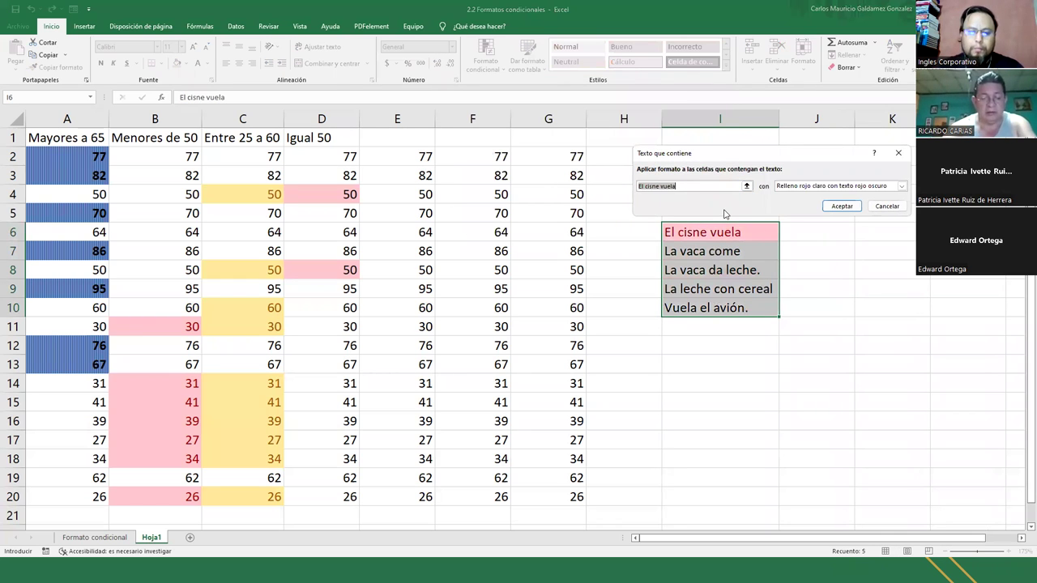
pyautogui.write('vuela')
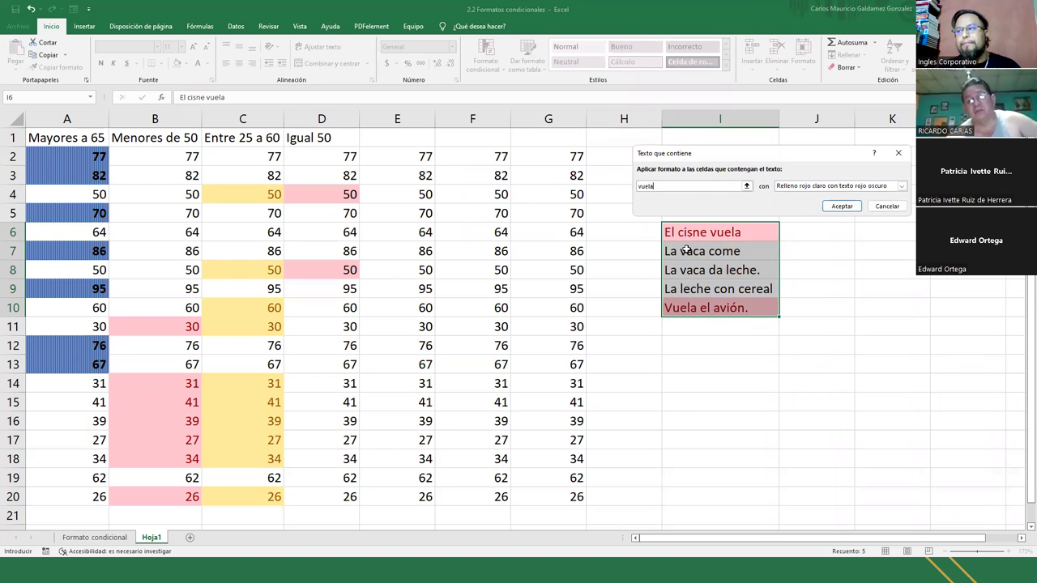
pyautogui.click(842, 206)
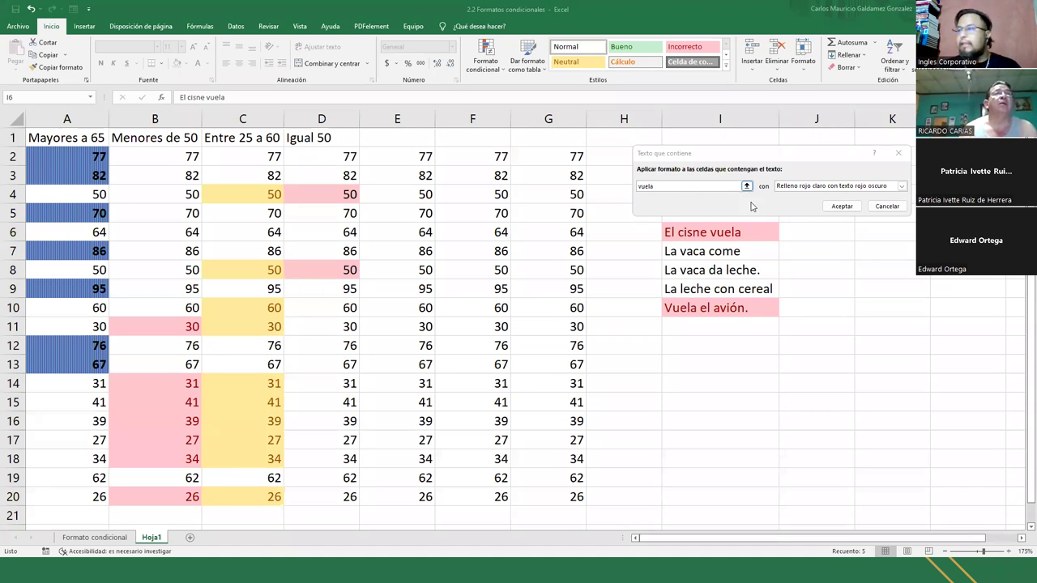
pyautogui.click(794, 188)
pyautogui.click(798, 215)
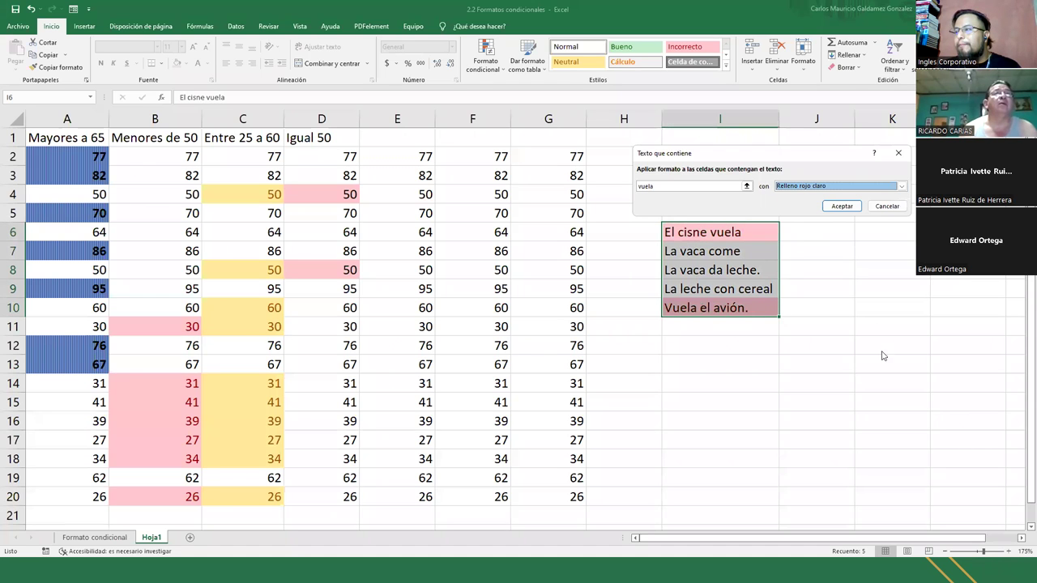
pyautogui.click(844, 206)
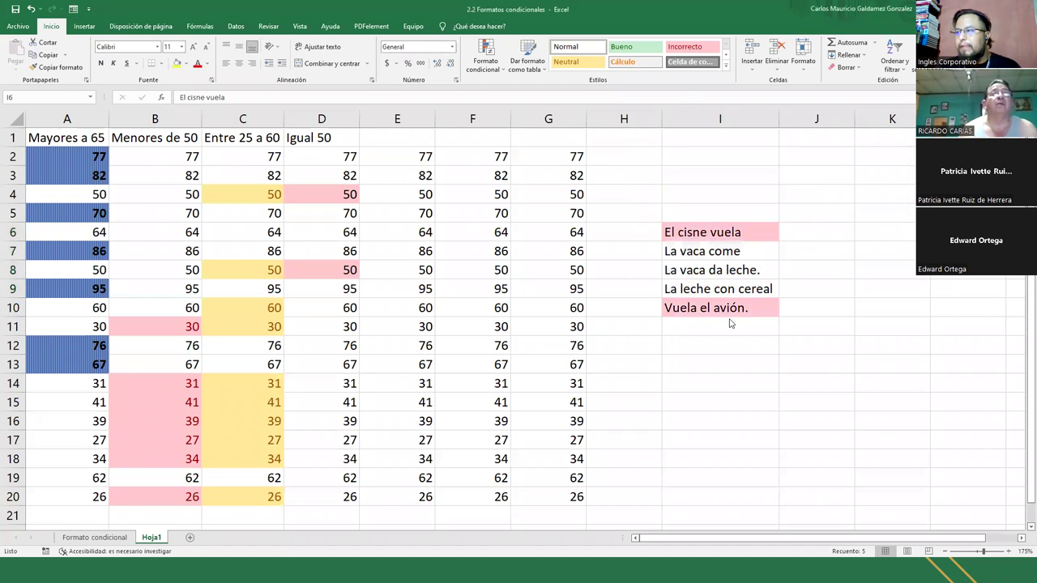
# Highlight the cells in I6:I10 that contain the text "leche" with the Relleno verde con texto verde oscuro format
pyautogui.click(705, 232)
pyautogui.moveTo(706, 308); pyautogui.dragTo(694, 232)
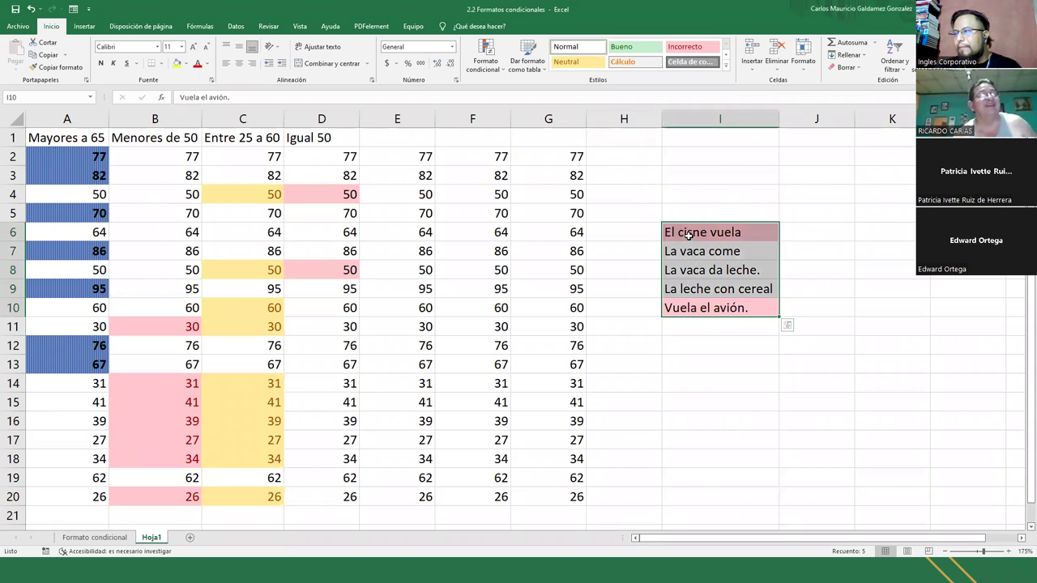
pyautogui.click(494, 63)
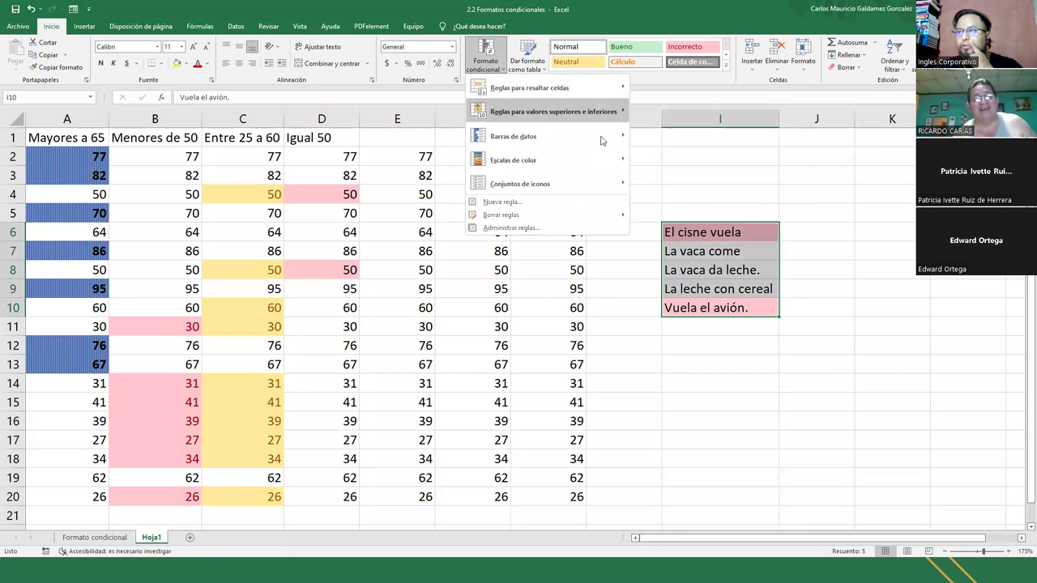
pyautogui.moveTo(620, 97)
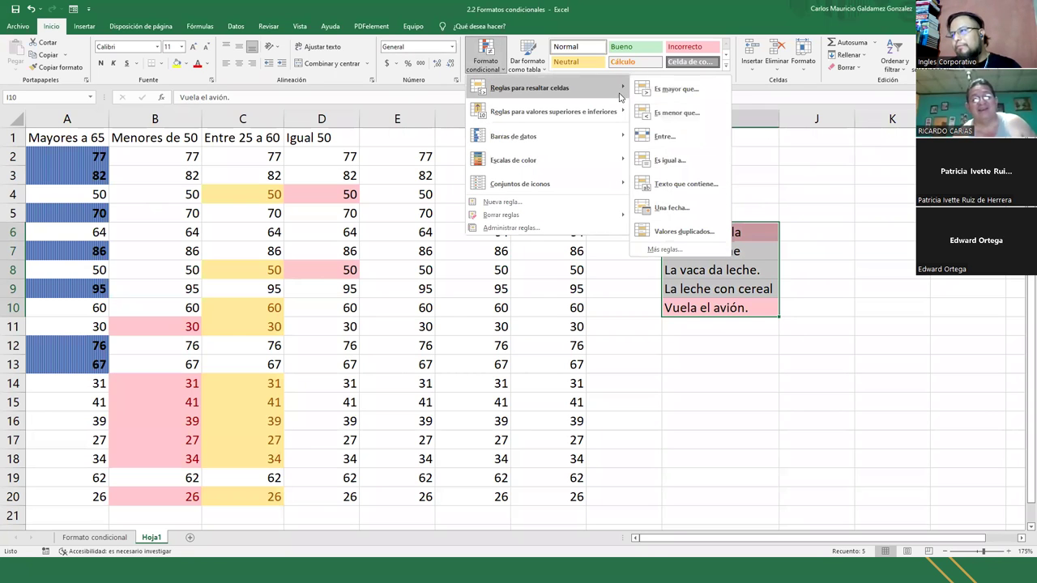
pyautogui.click(686, 184)
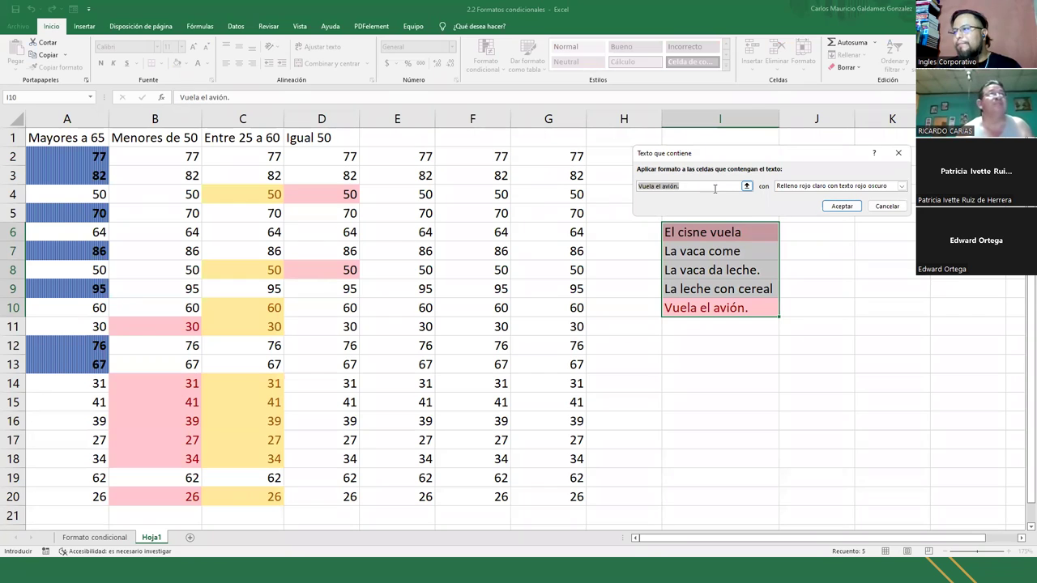
pyautogui.write('lecha')
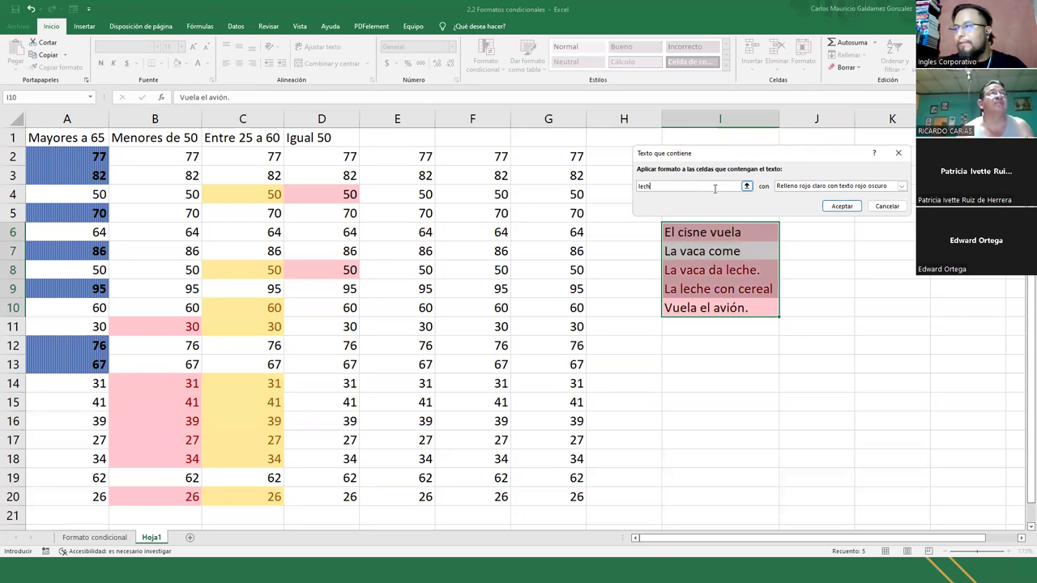
pyautogui.press('BackSpace')
pyautogui.write('e')
pyautogui.click(900, 185)
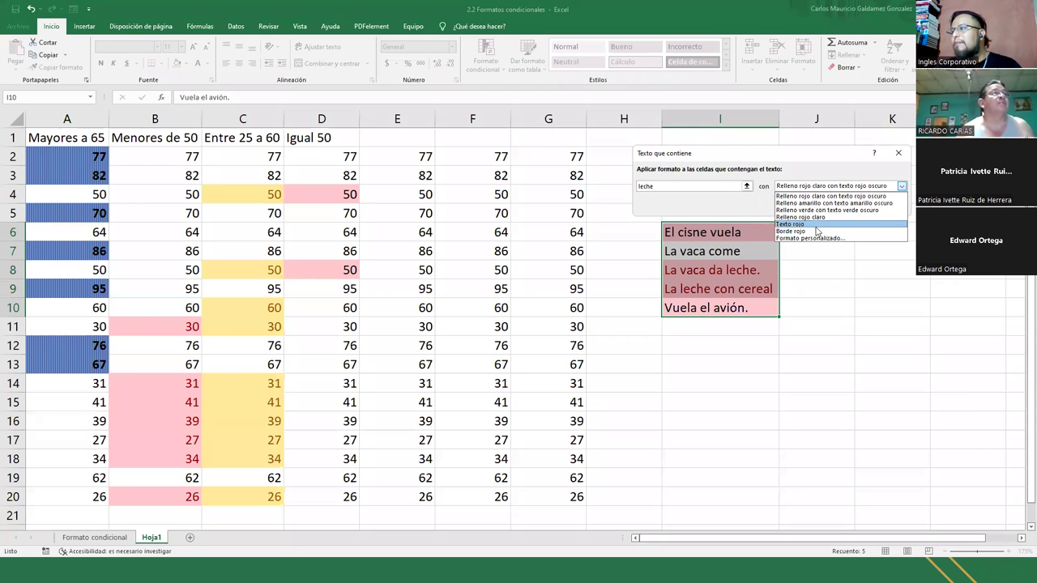
pyautogui.click(800, 210)
pyautogui.click(835, 205)
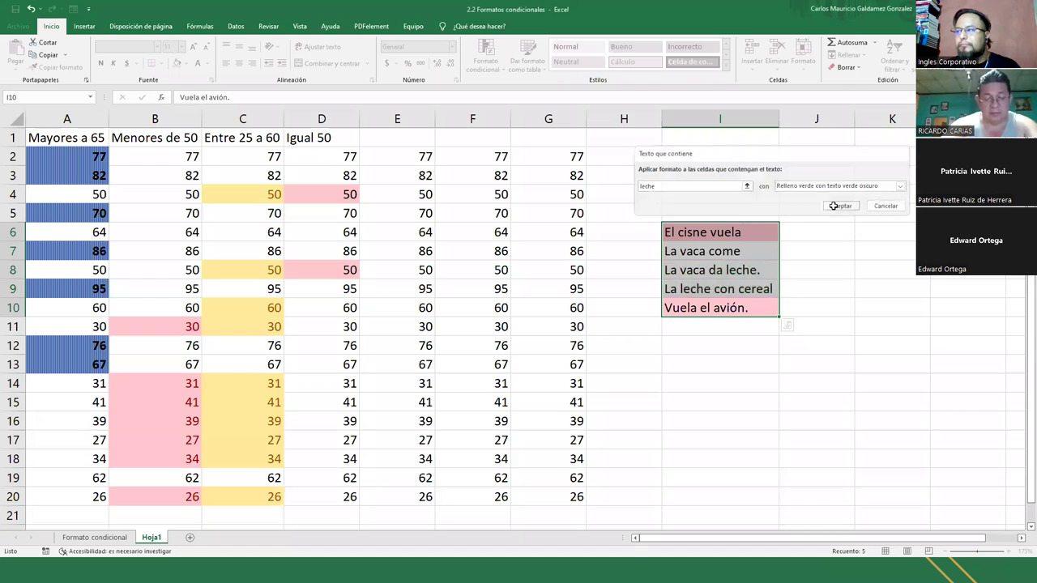
pyautogui.click(729, 283)
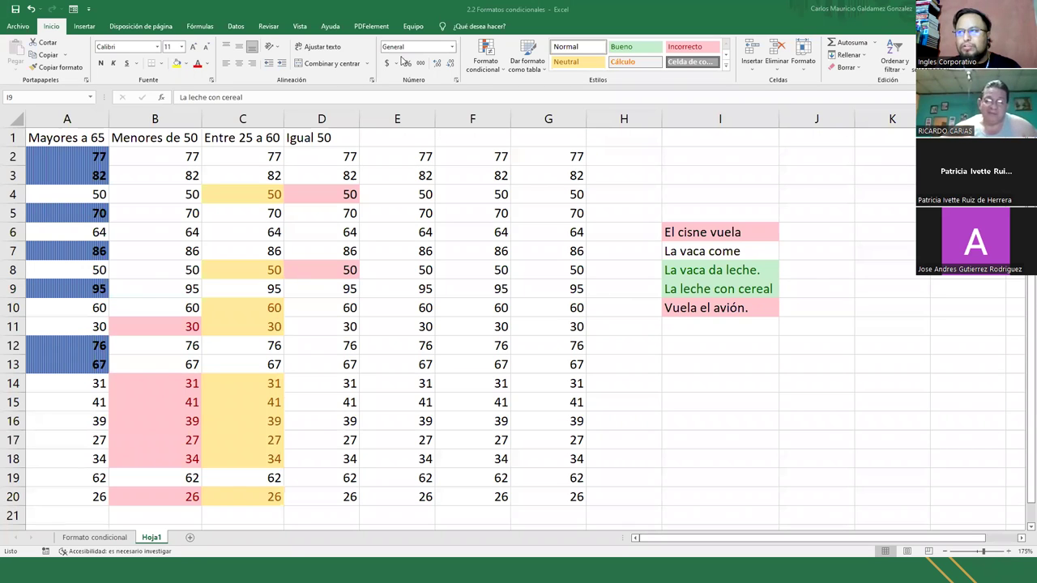
pyautogui.click(481, 64)
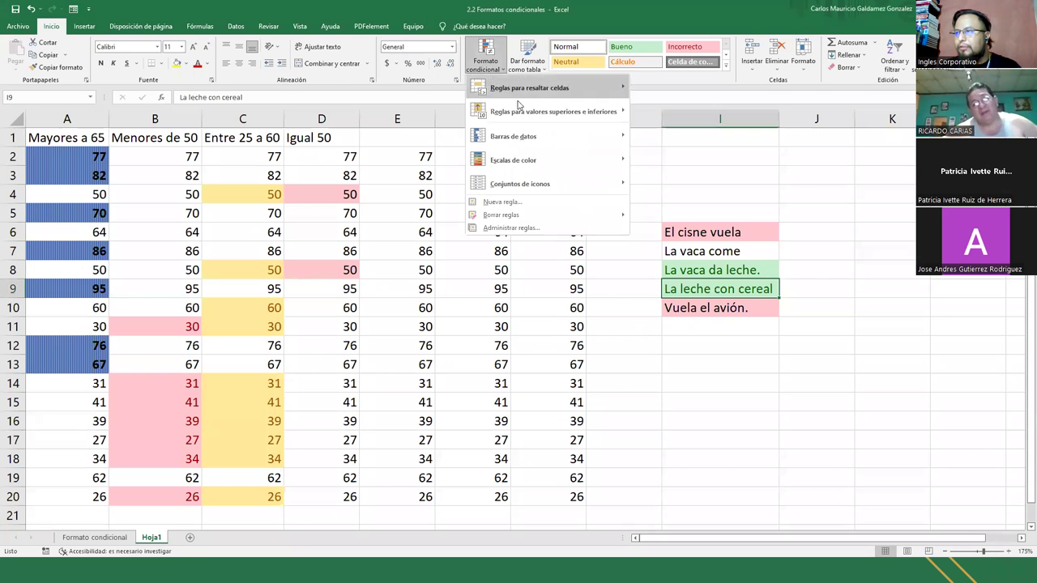
pyautogui.moveTo(622, 86)
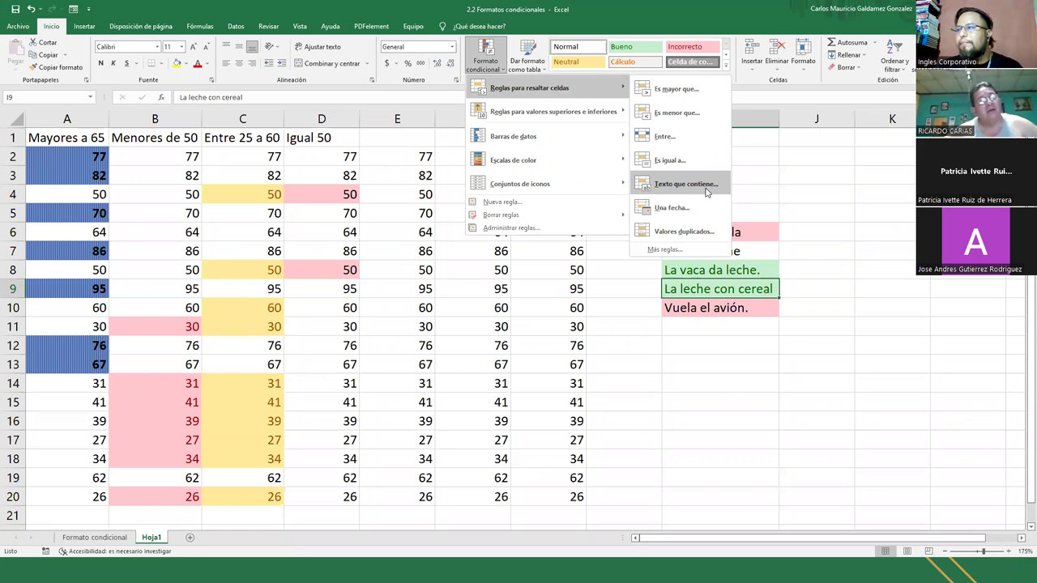
pyautogui.click(718, 384)
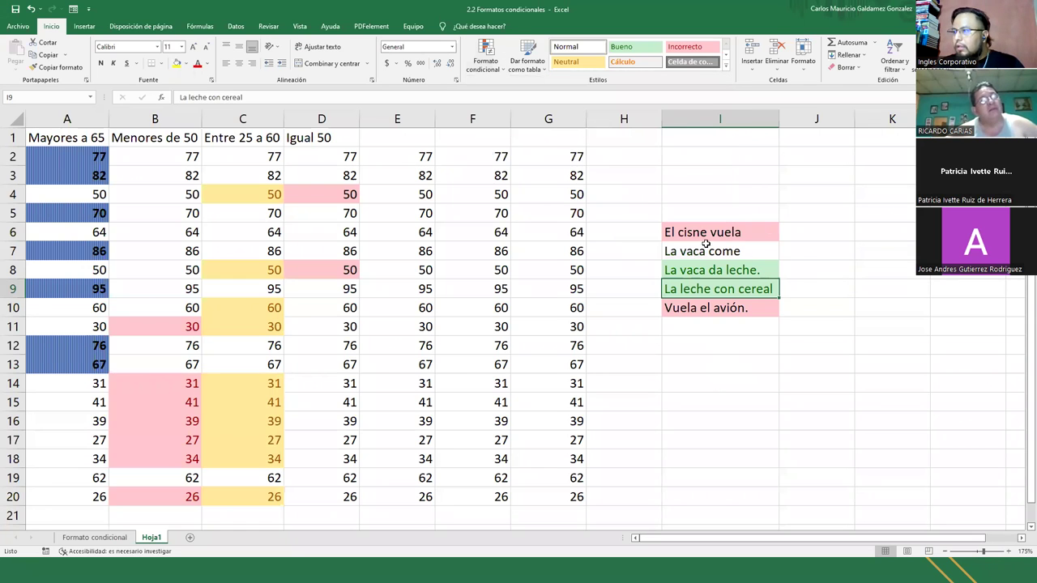
# Narrow the empty column H to about half its width
pyautogui.click(658, 121)
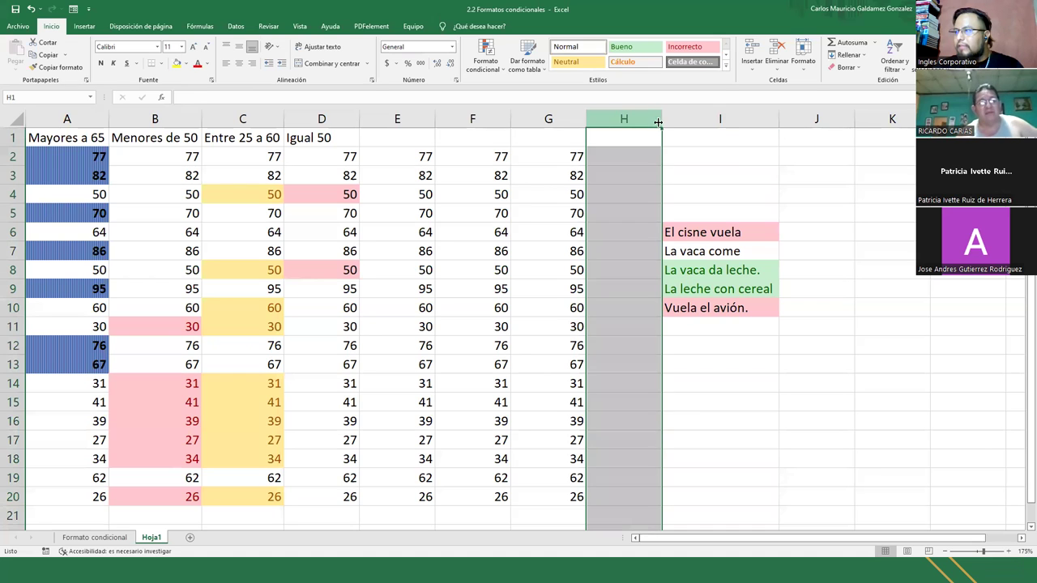
pyautogui.moveTo(658, 122); pyautogui.dragTo(626, 121)
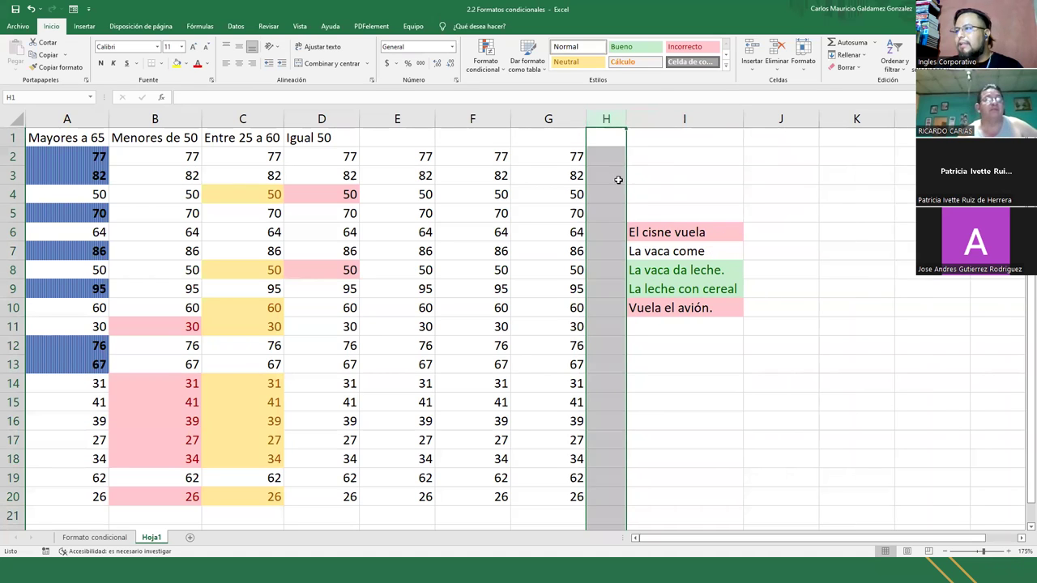
pyautogui.click(618, 179)
# Enter the date 01/01/2022 in J3 and fill the daily series down to J20
pyautogui.click(765, 173)
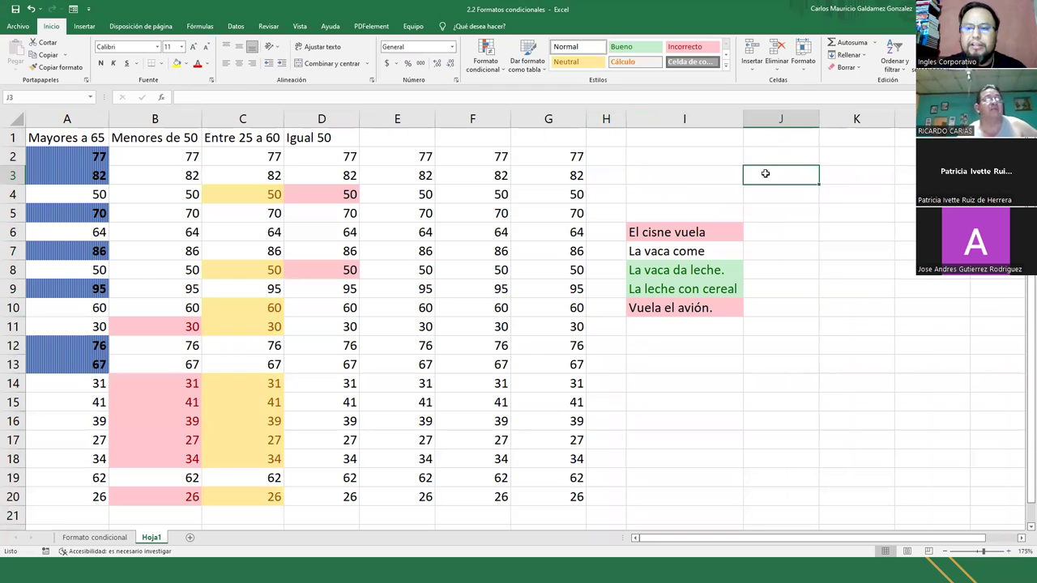
pyautogui.write('01/0')
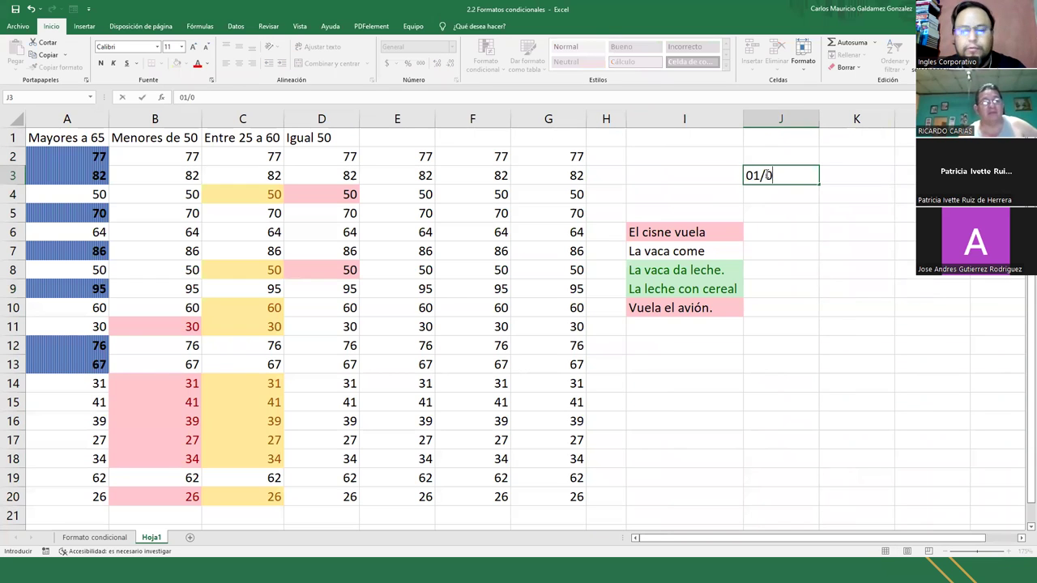
pyautogui.write('1/2022')
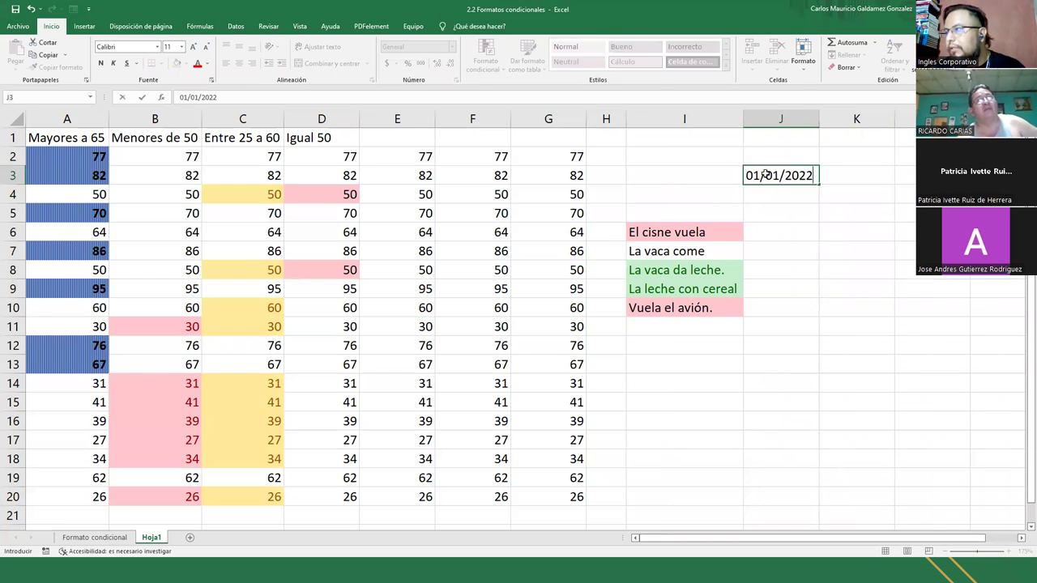
pyautogui.hotkey('ctrl', 'Return')
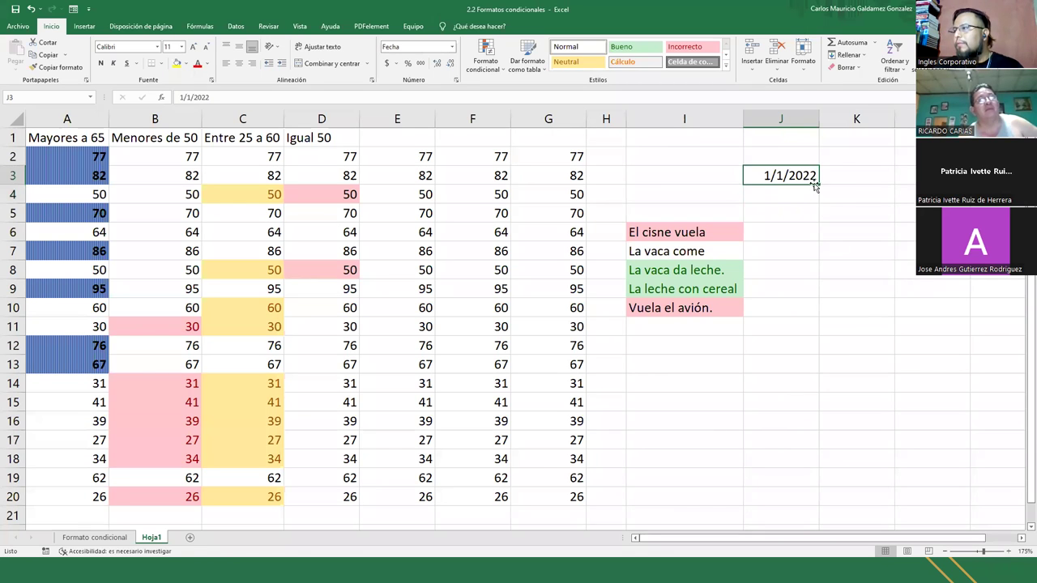
pyautogui.moveTo(818, 187); pyautogui.dragTo(789, 497)
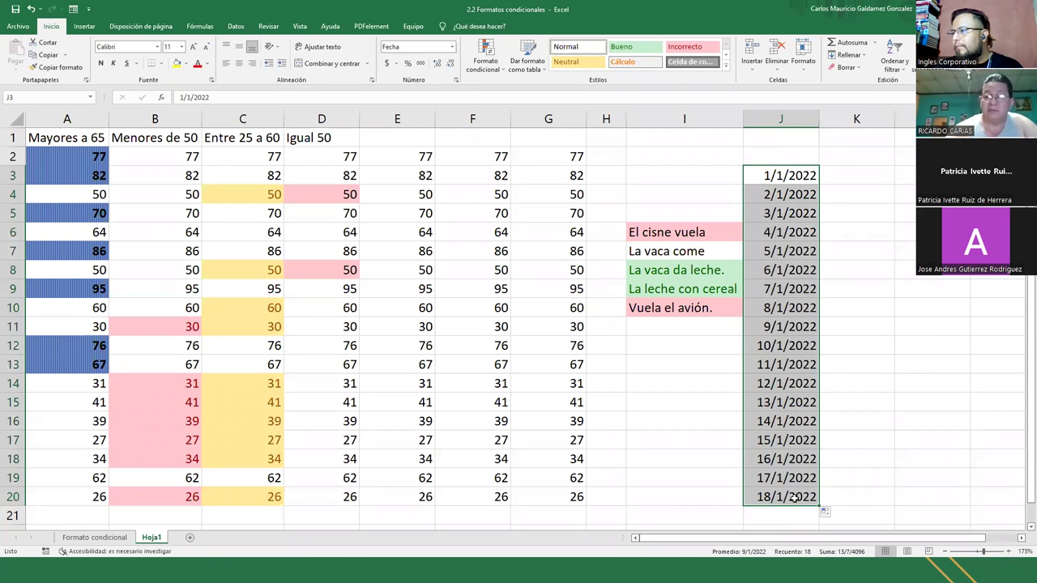
# Copy the date from J20 into K3 and fill the daily series down to K20
pyautogui.click(794, 497)
pyautogui.hotkey('ctrl', 'c')
pyautogui.click(839, 178)
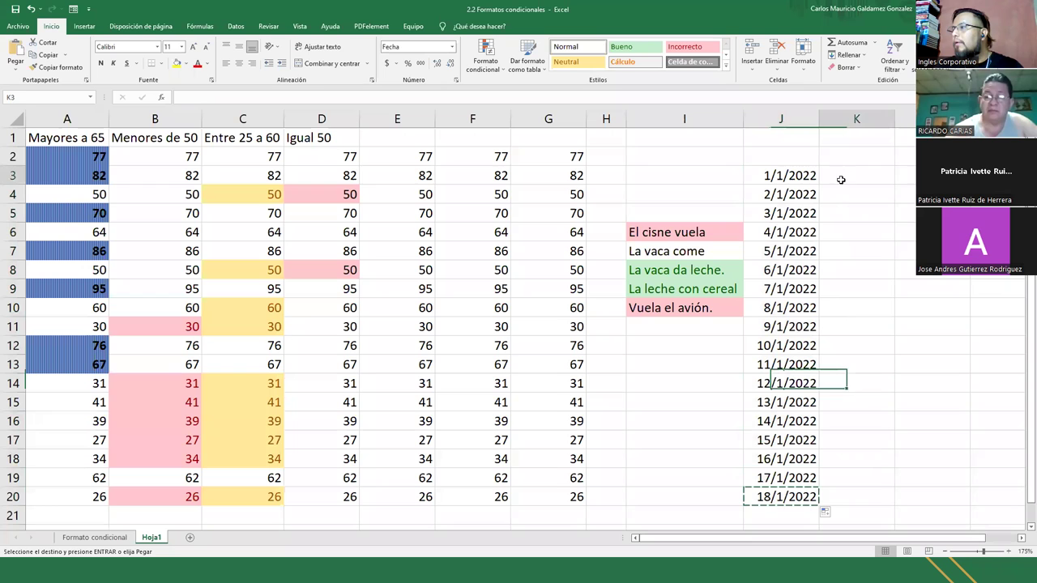
pyautogui.hotkey('ctrl', 'v')
pyautogui.moveTo(895, 183); pyautogui.dragTo(847, 499)
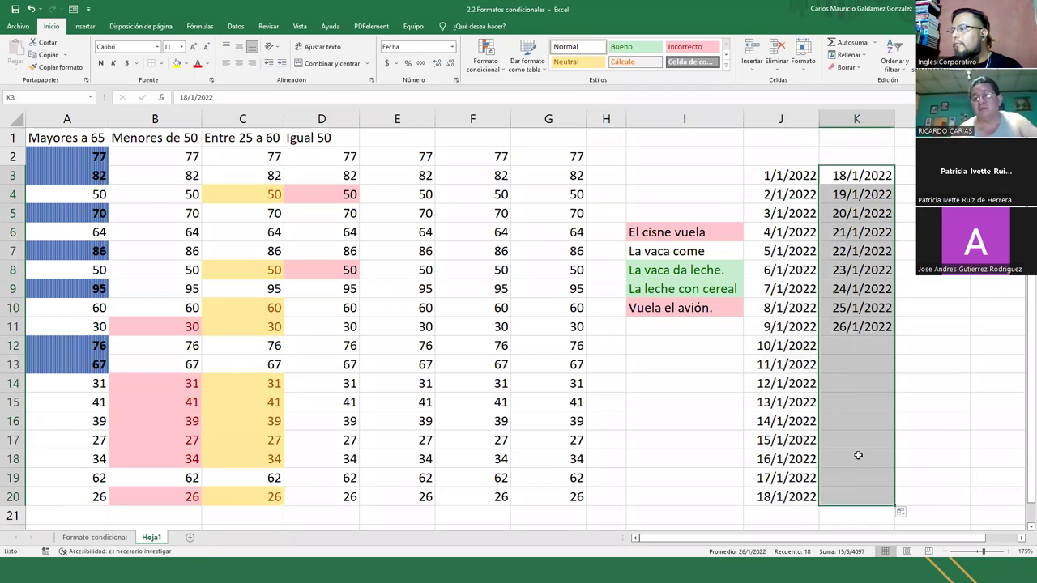
# Copy the date from K20 into L3 and fill the daily series down to L20
pyautogui.click(843, 496)
pyautogui.hotkey('ctrl', 'c')
pyautogui.click(913, 178)
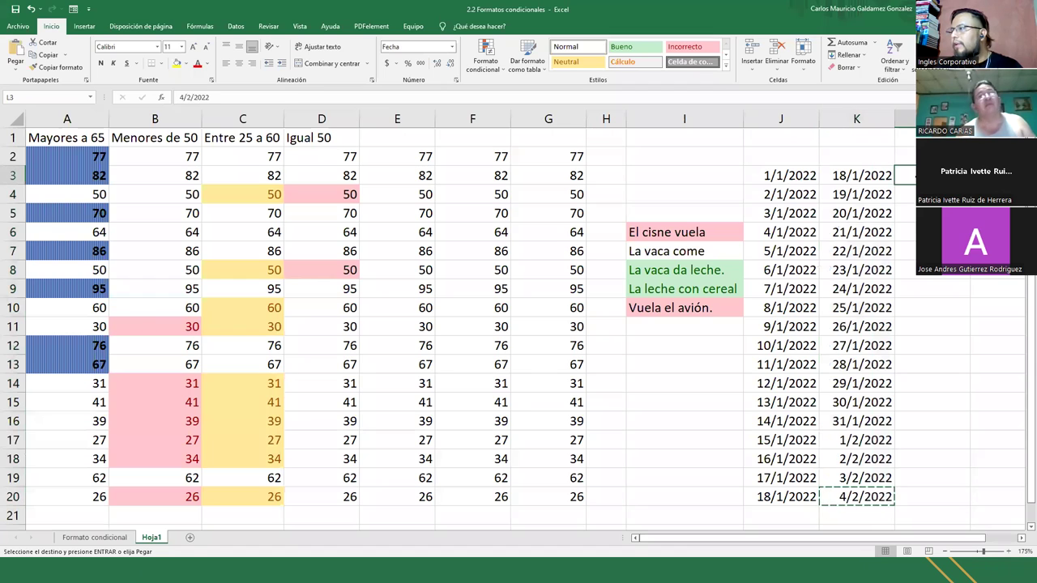
pyautogui.moveTo(969, 184); pyautogui.dragTo(915, 495)
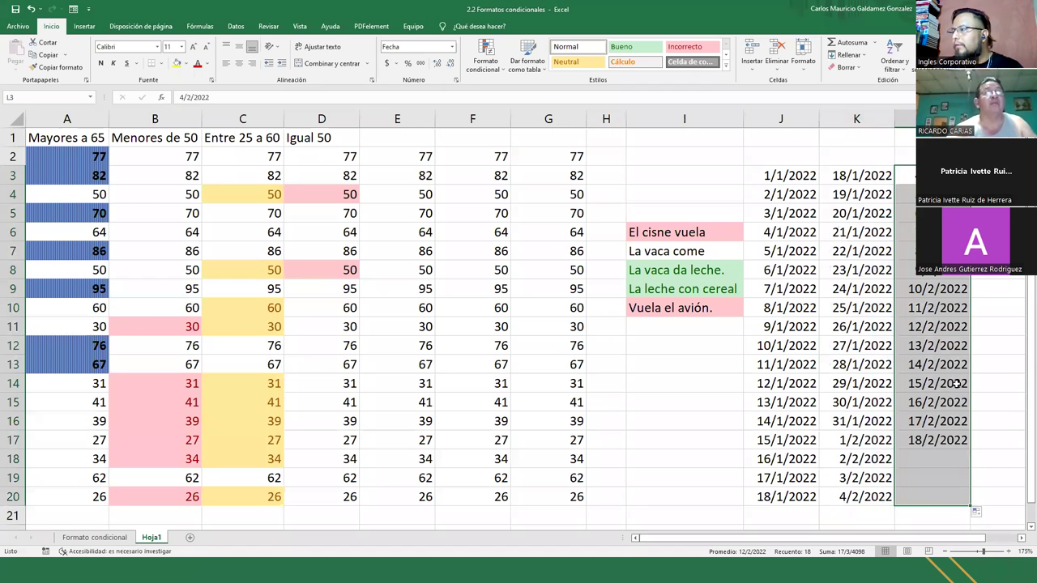
# Copy the date from L20 into M3 and fill the daily series down to M20
pyautogui.click(915, 496)
pyautogui.hotkey('ctrl', 'c')
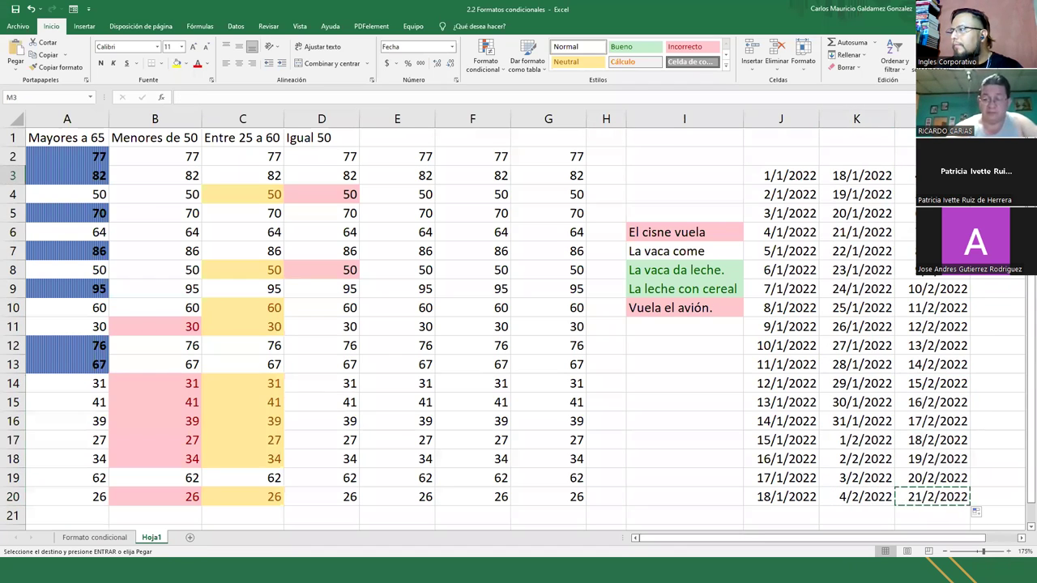
pyautogui.click(1005, 175)
pyautogui.hotkey('ctrl', 'v')
pyautogui.moveTo(567, 186); pyautogui.dragTo(530, 429)
pyautogui.click(515, 176)
pyautogui.moveTo(560, 184); pyautogui.dragTo(530, 500)
pyautogui.click(523, 458)
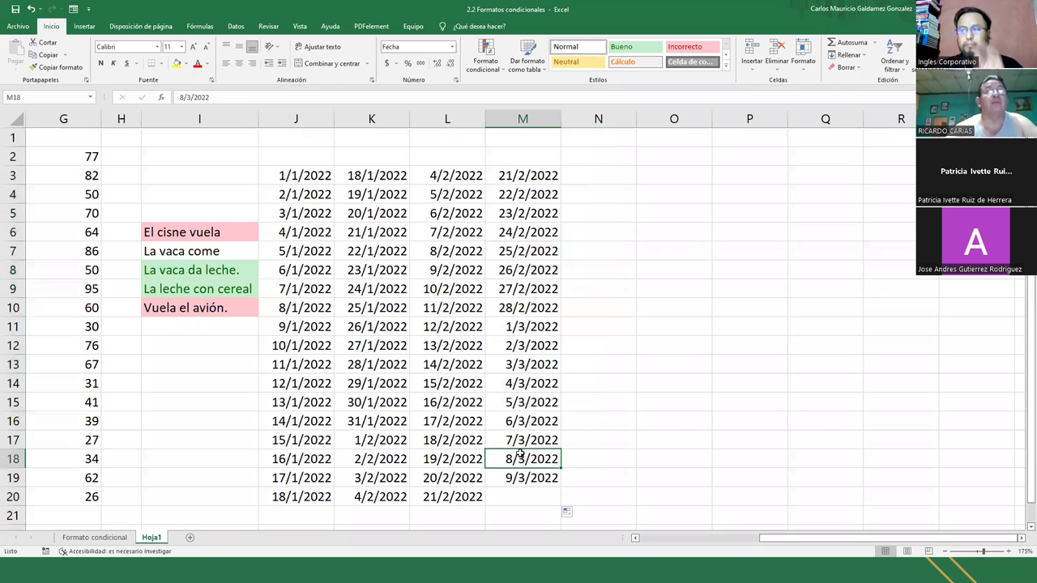
pyautogui.moveTo(285, 177); pyautogui.dragTo(489, 484)
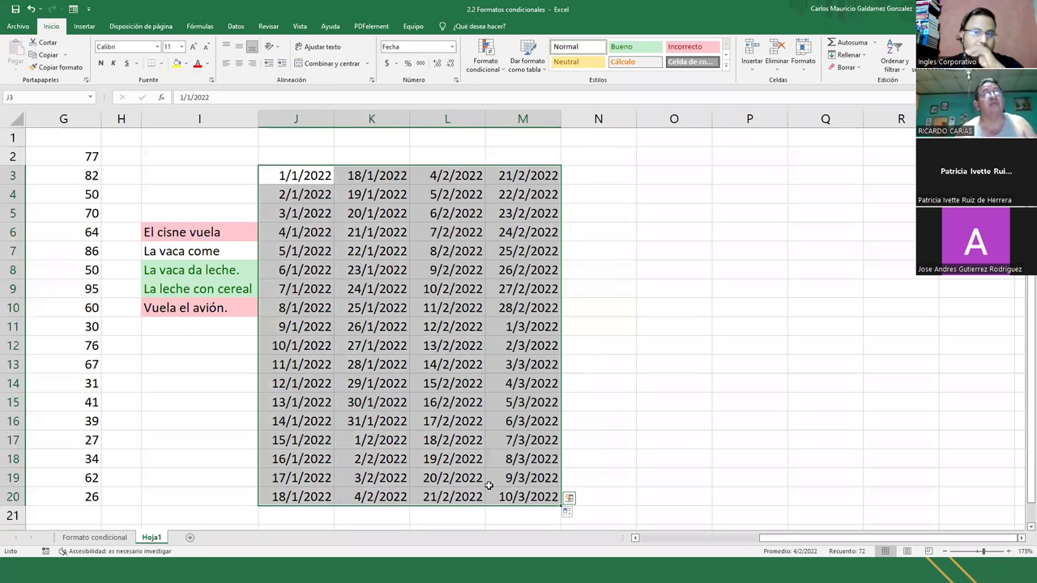
pyautogui.click(486, 58)
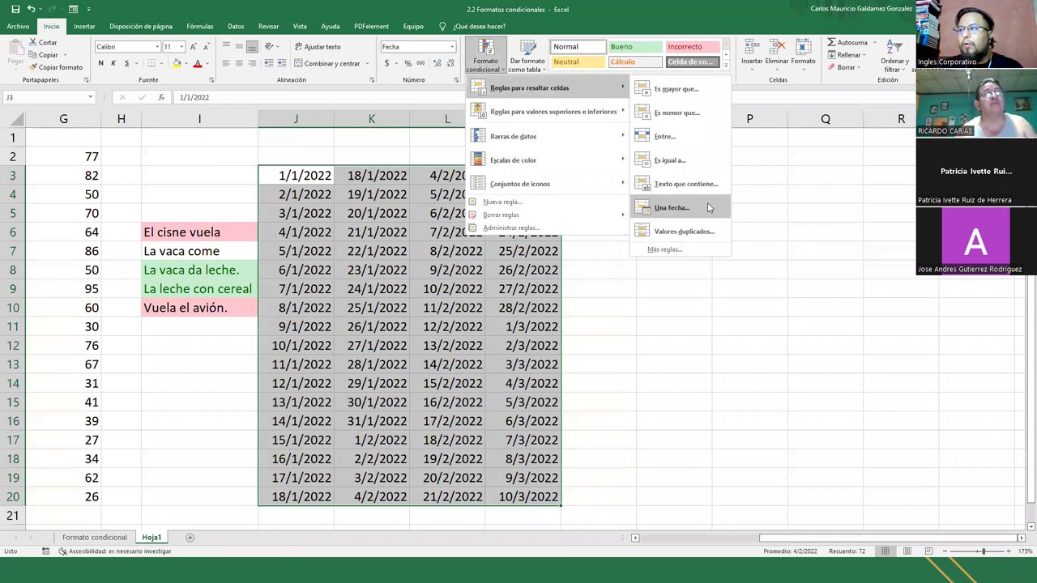
pyautogui.click(707, 208)
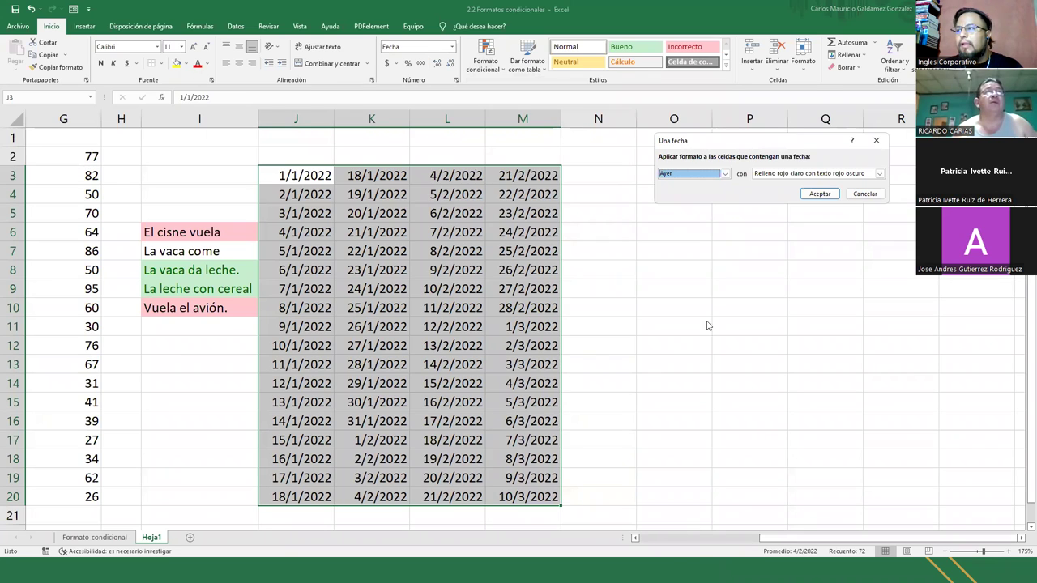
pyautogui.click(725, 174)
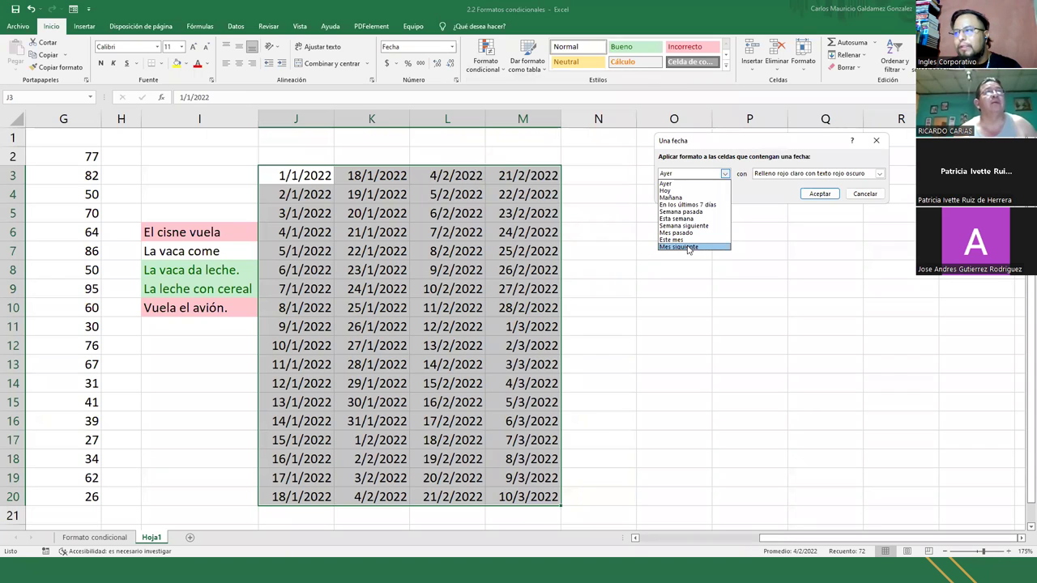
pyautogui.click(458, 429)
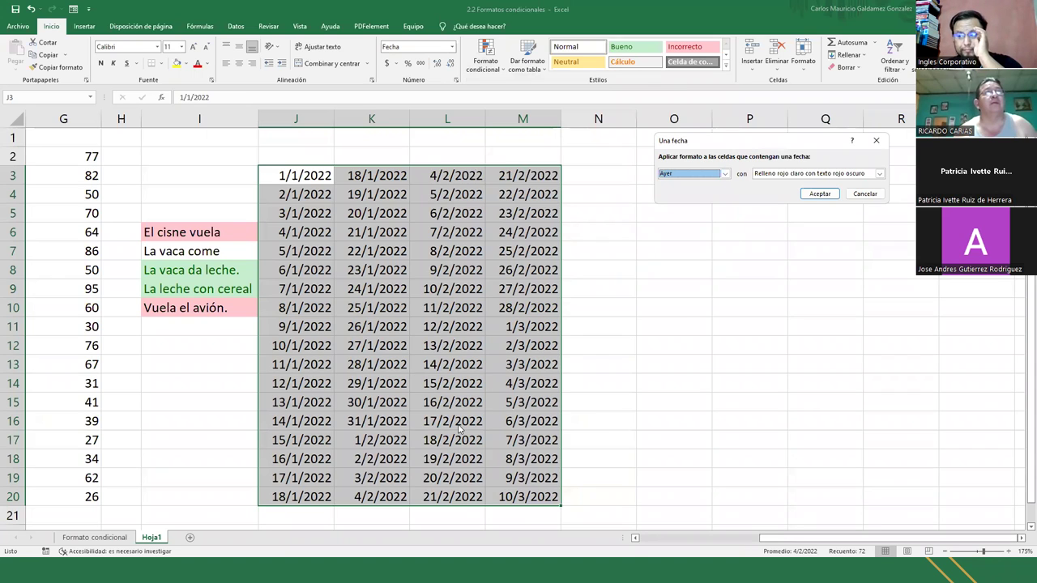
pyautogui.press('Escape')
# Copy the date from M20 into N3 and fill the daily series down to N20
pyautogui.click(504, 496)
pyautogui.hotkey('ctrl', 'c')
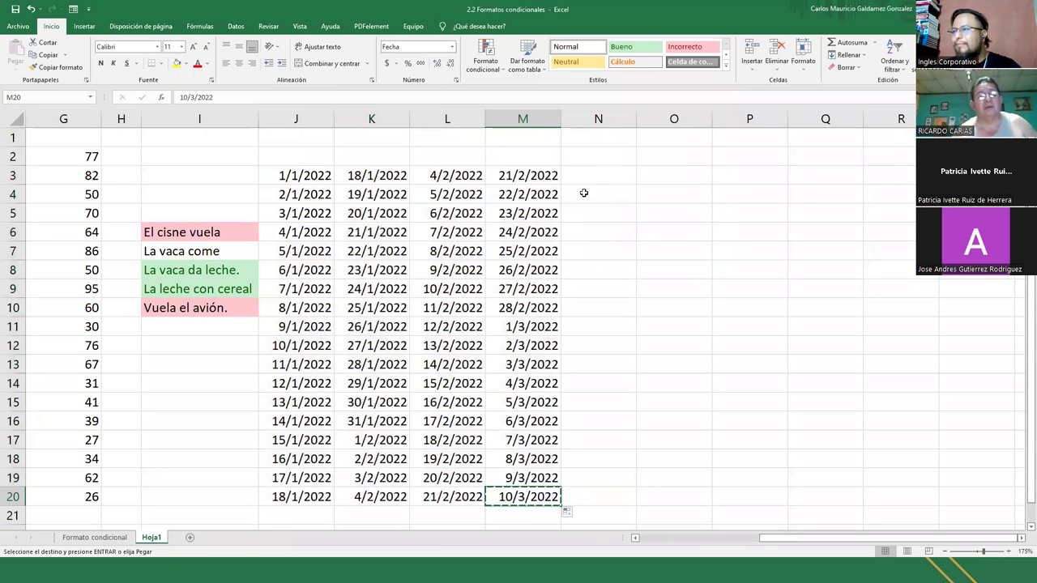
pyautogui.click(578, 173)
pyautogui.hotkey('ctrl', 'v')
pyautogui.moveTo(635, 185); pyautogui.dragTo(596, 499)
# Copy the date from N20 into O3 and fill the daily series down to O20
pyautogui.click(596, 498)
pyautogui.hotkey('ctrl', 'c')
pyautogui.click(654, 175)
pyautogui.hotkey('ctrl', 'v')
pyautogui.moveTo(711, 184); pyautogui.dragTo(709, 502)
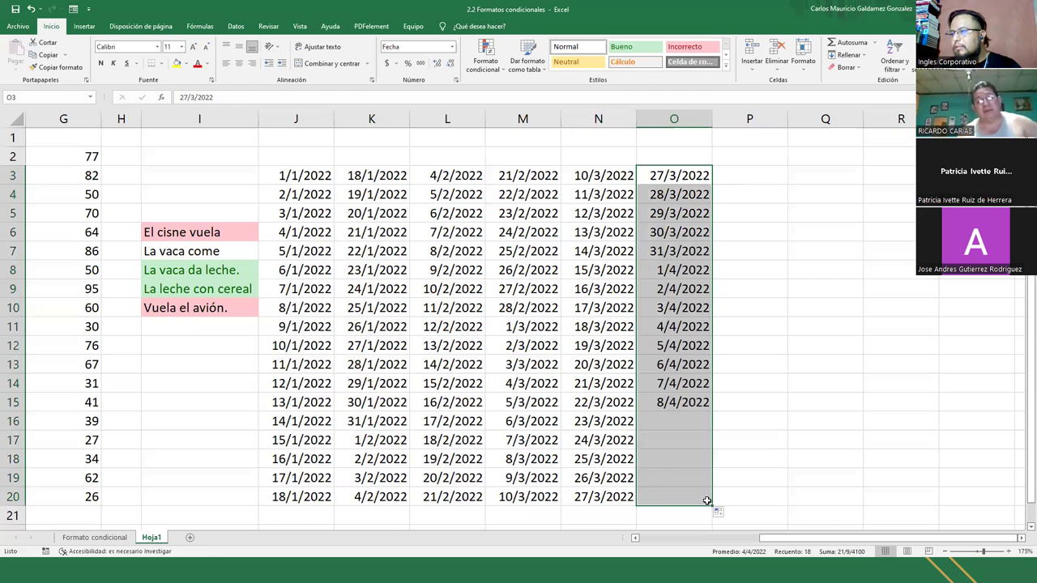
# Copy the date from O20 into P3 and fill the daily series down to P20
pyautogui.click(680, 497)
pyautogui.hotkey('ctrl', 'c')
pyautogui.click(741, 172)
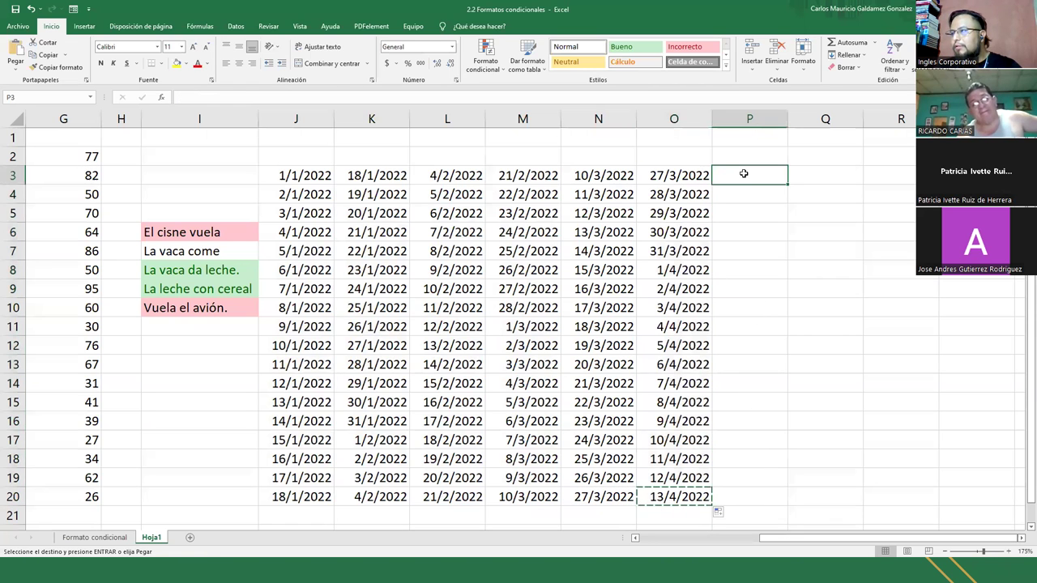
pyautogui.hotkey('ctrl', 'v')
pyautogui.moveTo(787, 186); pyautogui.dragTo(756, 495)
# Copy the date from P20 into Q3 and fill the daily series down to Q20
pyautogui.click(755, 495)
pyautogui.hotkey('ctrl', 'c')
pyautogui.click(813, 174)
pyautogui.hotkey('ctrl', 'v')
pyautogui.moveTo(864, 186); pyautogui.dragTo(816, 440)
# Copy the date from Q20 into R3 and fill the daily series down to R20
pyautogui.scroll(-1, 704, 430)
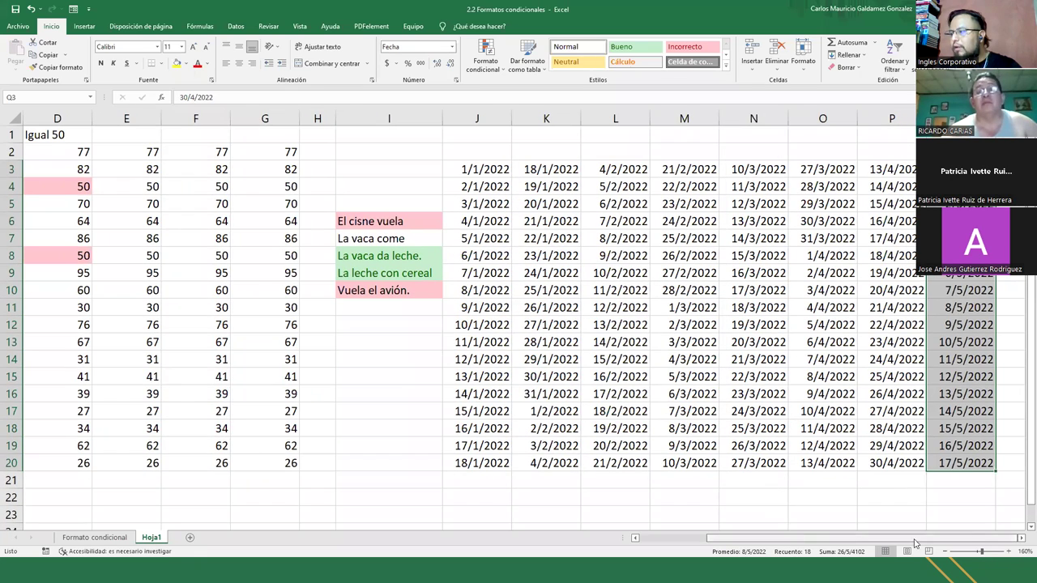
pyautogui.click(1019, 537)
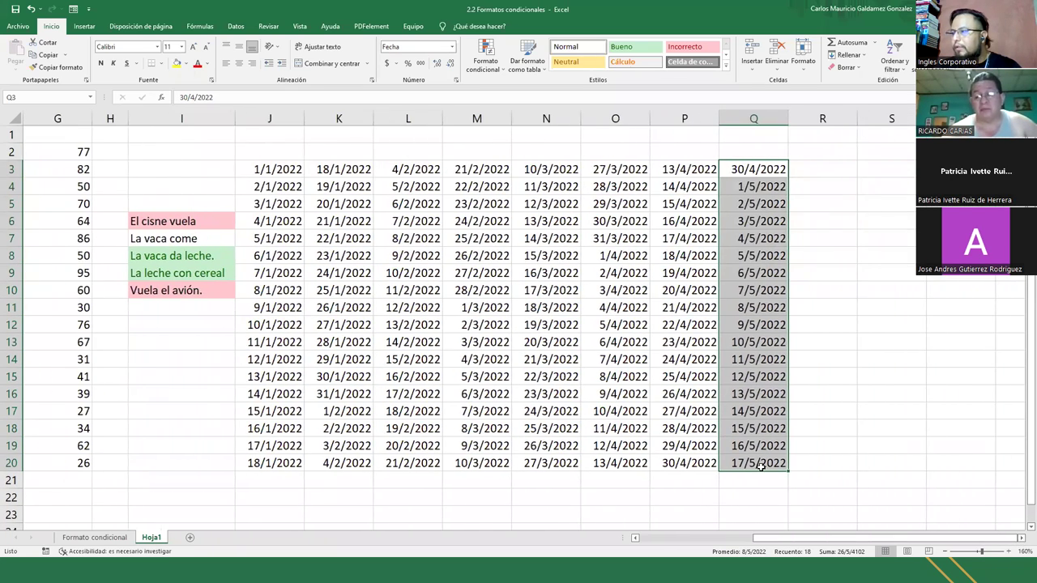
pyautogui.click(761, 466)
pyautogui.hotkey('ctrl', 'c')
pyautogui.click(802, 169)
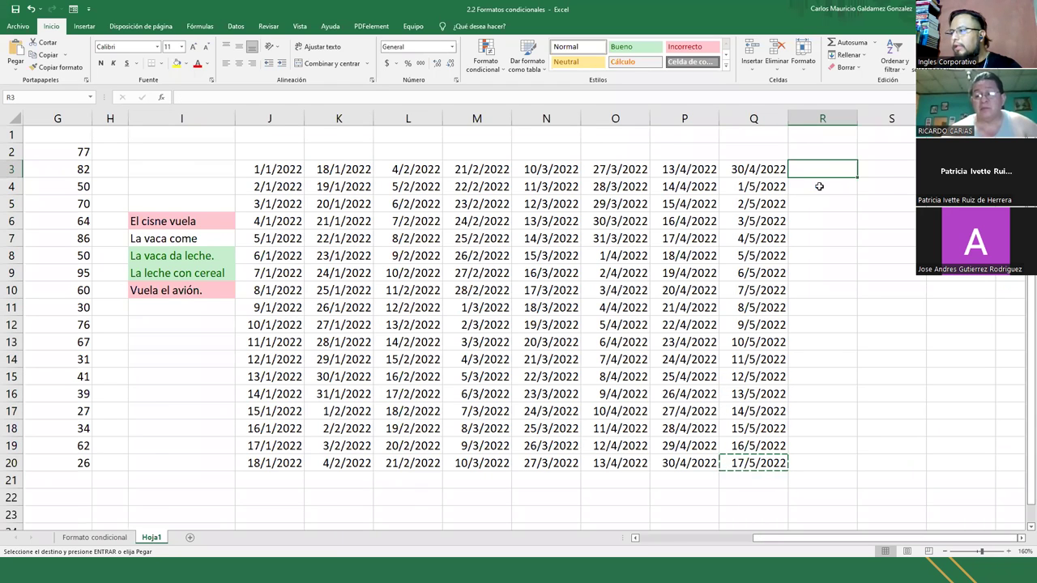
pyautogui.hotkey('ctrl', 'v')
pyautogui.moveTo(856, 177); pyautogui.dragTo(818, 463)
# Copy the date from R20 into S3 and fill the daily series down to S20
pyautogui.click(814, 464)
pyautogui.hotkey('ctrl', 'c')
pyautogui.click(866, 167)
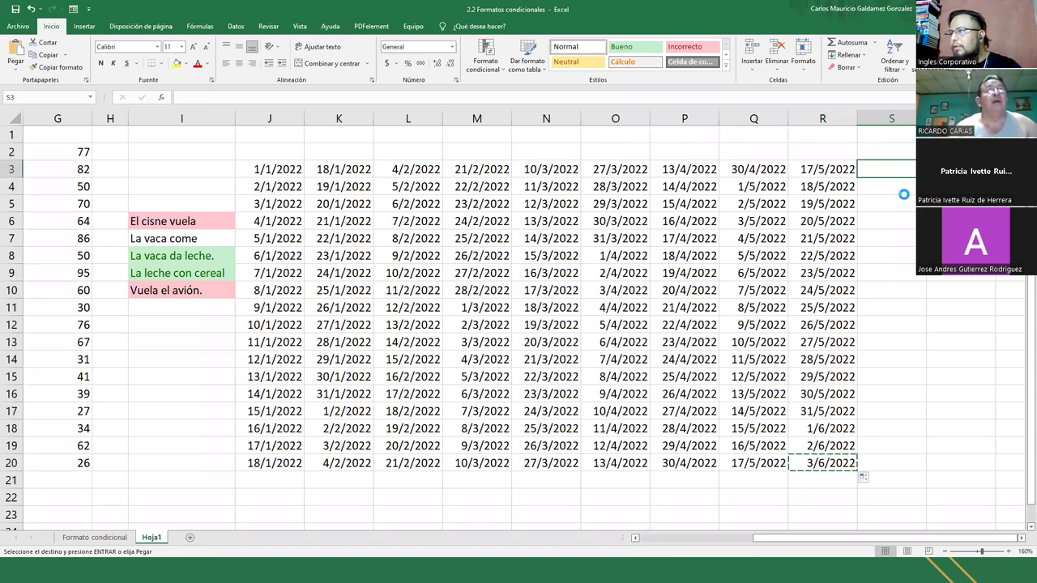
pyautogui.hotkey('ctrl', 'v')
pyautogui.moveTo(915, 178); pyautogui.dragTo(891, 463)
# Copy the date from S20 into T3 and fill the daily series down to T20
pyautogui.click(891, 463)
pyautogui.hotkey('ctrl', 'c')
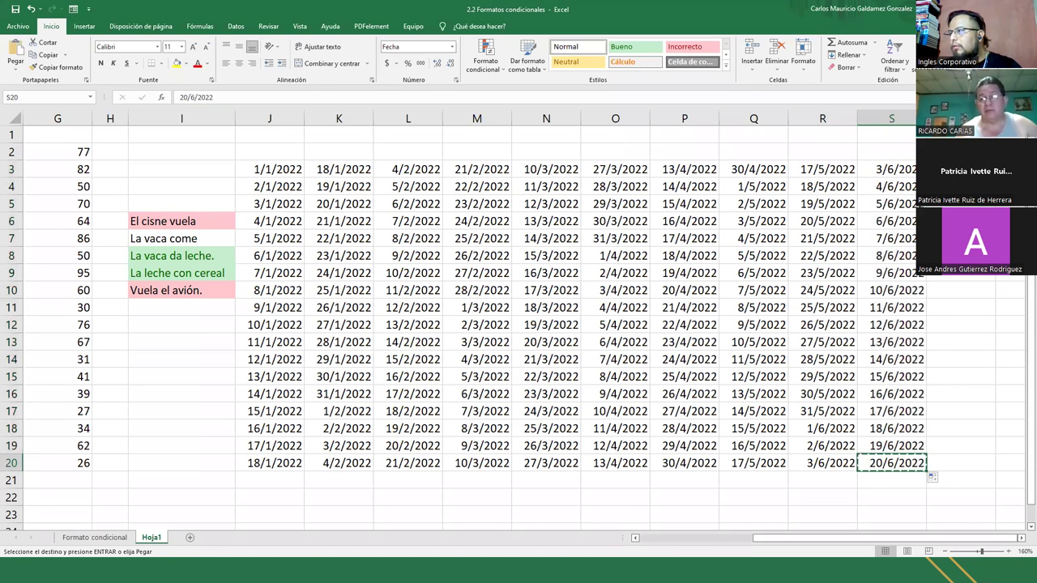
pyautogui.click(960, 169)
pyautogui.hotkey('ctrl', 'v')
pyautogui.moveTo(995, 177); pyautogui.dragTo(954, 465)
# Shift the O3:T20 date block to start at J3, clearing the old dates in J3:N20 and the leftover copies in P3:T20
pyautogui.moveTo(292, 168); pyautogui.dragTo(575, 466)
pyautogui.press('Delete')
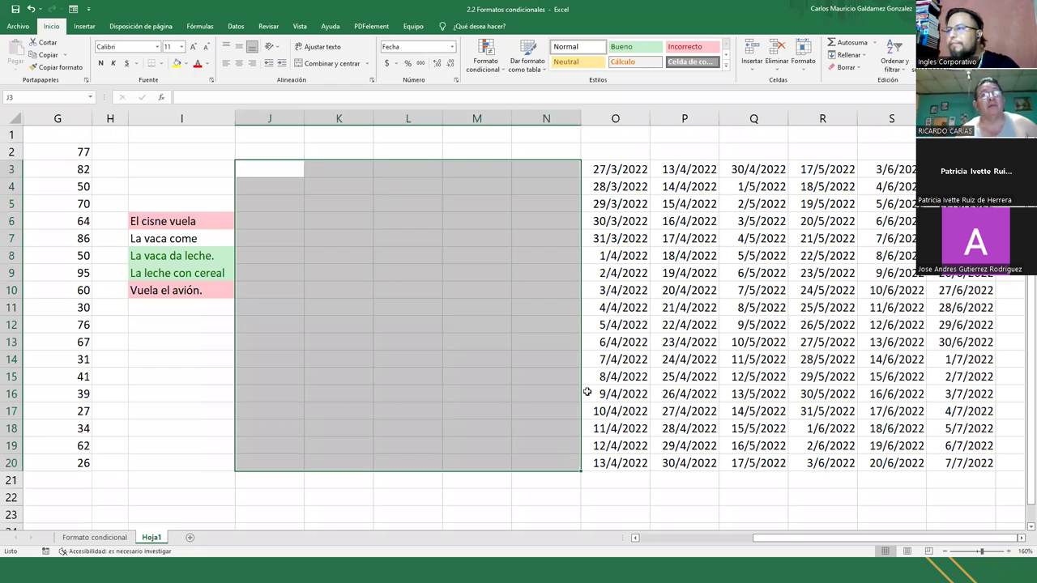
pyautogui.moveTo(619, 169); pyautogui.dragTo(933, 469)
pyautogui.hotkey('ctrl', 'c')
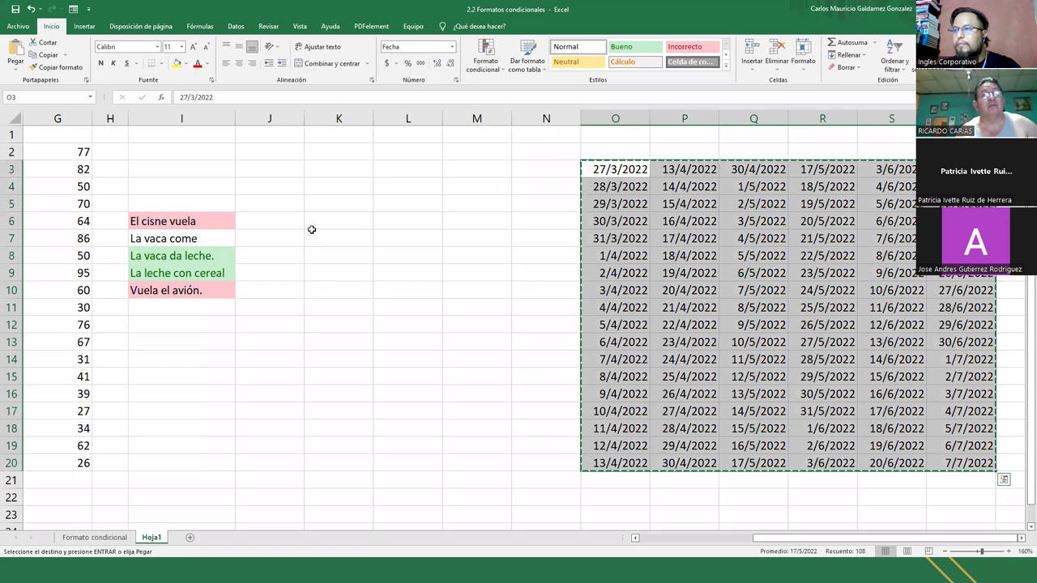
pyautogui.click(297, 169)
pyautogui.press('Return')
pyautogui.moveTo(682, 166); pyautogui.dragTo(944, 457)
pyautogui.press('Delete')
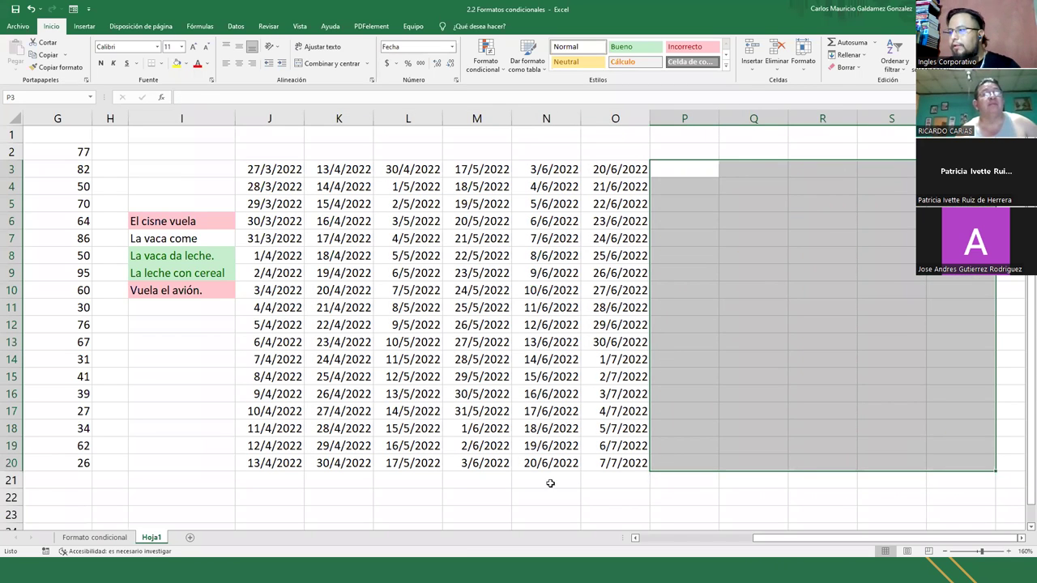
# Copy the date from O20 into the emptied P3 and fill the daily series down to P20
pyautogui.click(605, 468)
pyautogui.hotkey('ctrl', 'c')
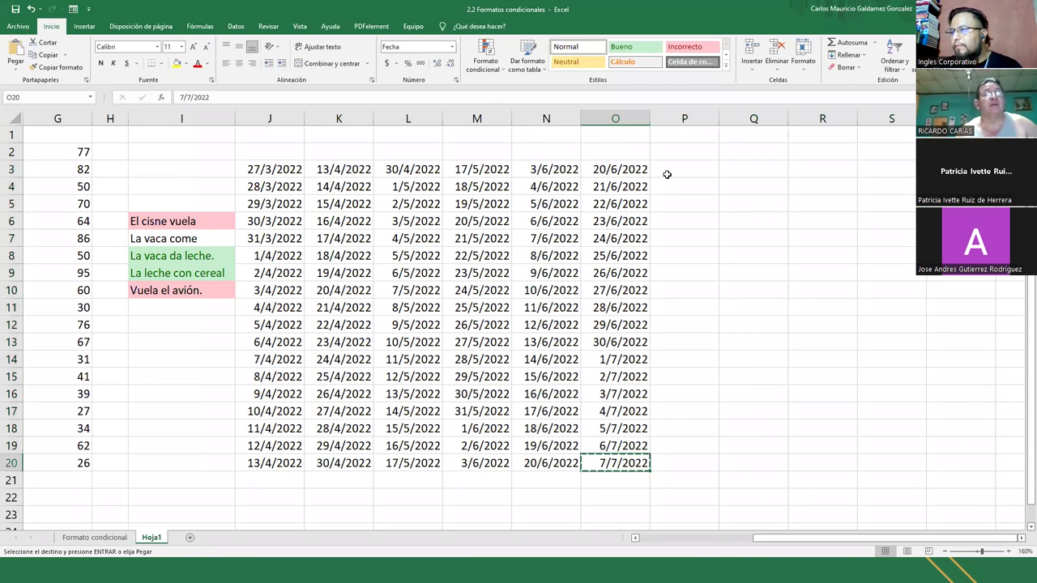
pyautogui.click(670, 171)
pyautogui.hotkey('ctrl', 'v')
pyautogui.moveTo(719, 177); pyautogui.dragTo(687, 465)
# Copy the date from P20 into the emptied Q3 and fill the daily series down to Q20
pyautogui.click(704, 468)
pyautogui.hotkey('ctrl', 'c')
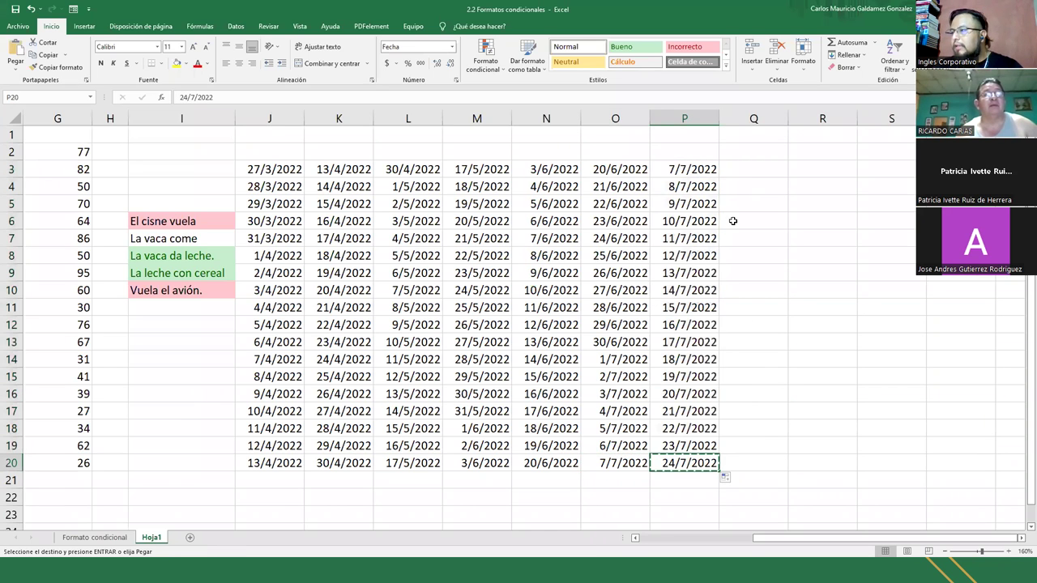
pyautogui.click(732, 170)
pyautogui.hotkey('ctrl', 'v')
pyautogui.moveTo(788, 178); pyautogui.dragTo(750, 463)
# Continue the shifted date block by copying Q20 into R3 and filling the daily series down to R20
pyautogui.hotkey('ctrl', 'c')
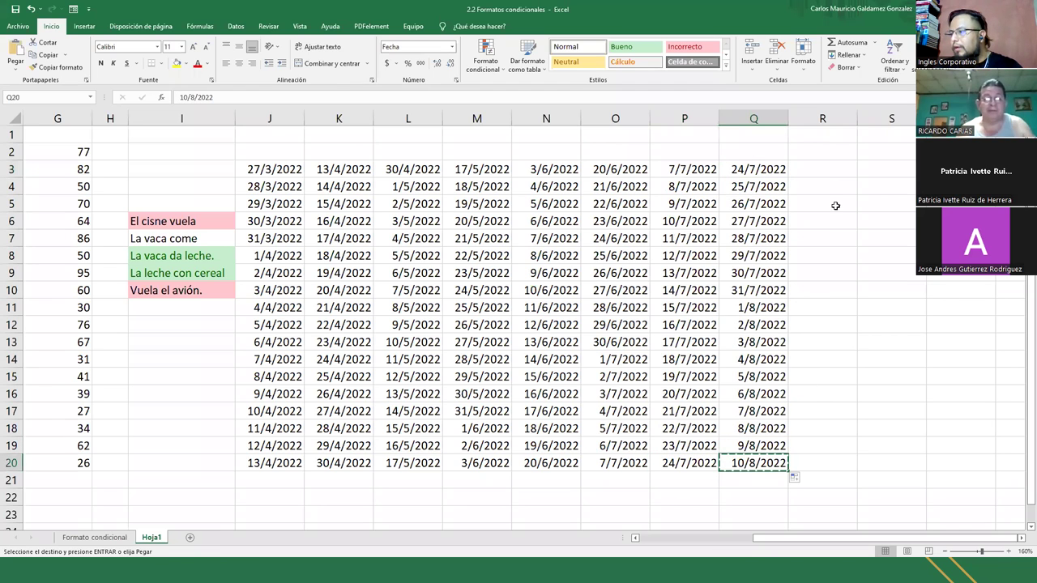
pyautogui.click(824, 167)
pyautogui.hotkey('ctrl', 'v')
pyautogui.moveTo(855, 177); pyautogui.dragTo(818, 462)
# Continue the shifted date block by copying R20 into S3 and filling the daily series down to S20
pyautogui.click(818, 463)
pyautogui.hotkey('ctrl', 'c')
pyautogui.click(881, 169)
pyautogui.hotkey('ctrl', 'v')
pyautogui.moveTo(926, 177); pyautogui.dragTo(878, 463)
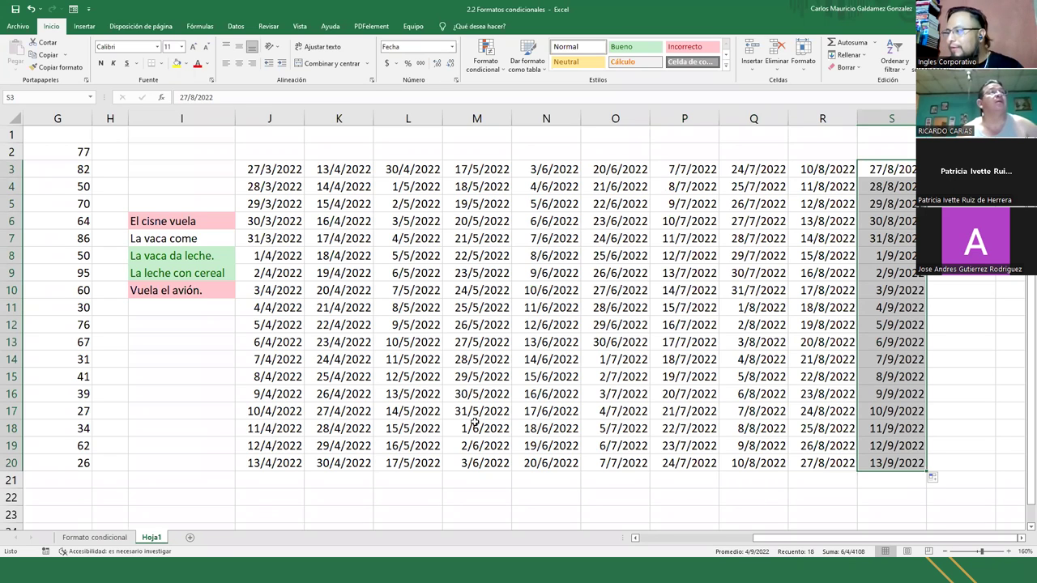
# Start a highlight rule for a date (Una fecha) on J3:S20 and move its dialog clear of the dates
pyautogui.click(886, 467)
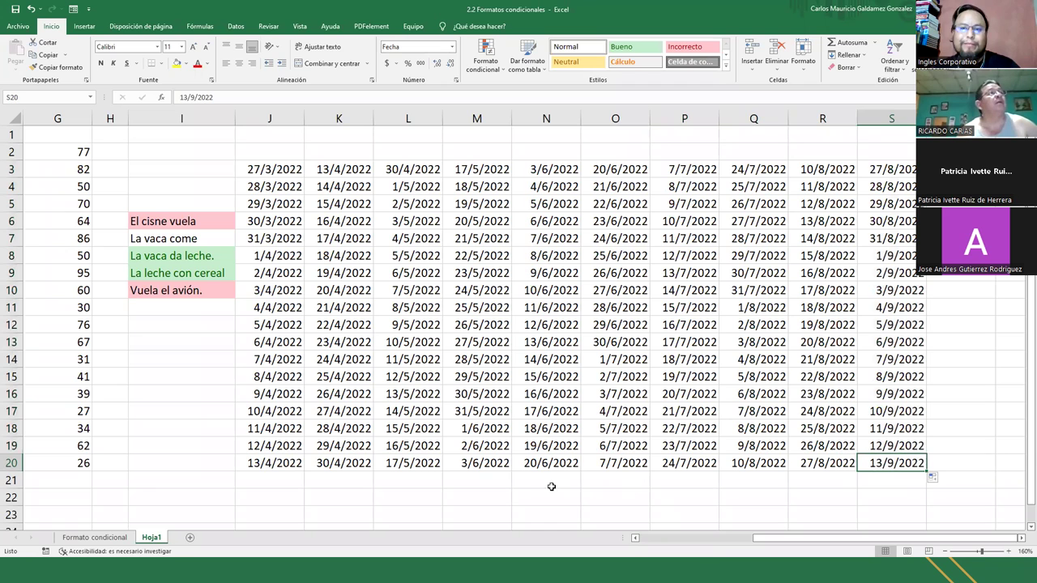
pyautogui.moveTo(276, 173)
pyautogui.mouseDown()
pyautogui.moveTo(773, 432)
pyautogui.moveTo(842, 445)
pyautogui.moveTo(857, 462)
pyautogui.moveTo(689, 425)
pyautogui.moveTo(324, 268)
pyautogui.moveTo(279, 172)
pyautogui.moveTo(289, 168)
pyautogui.mouseUp()
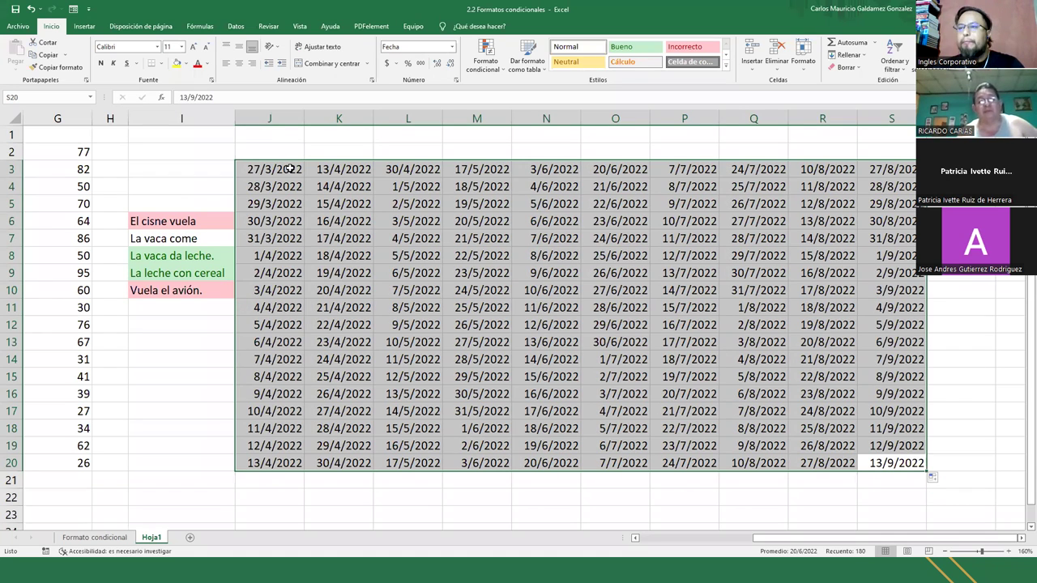
pyautogui.click(478, 69)
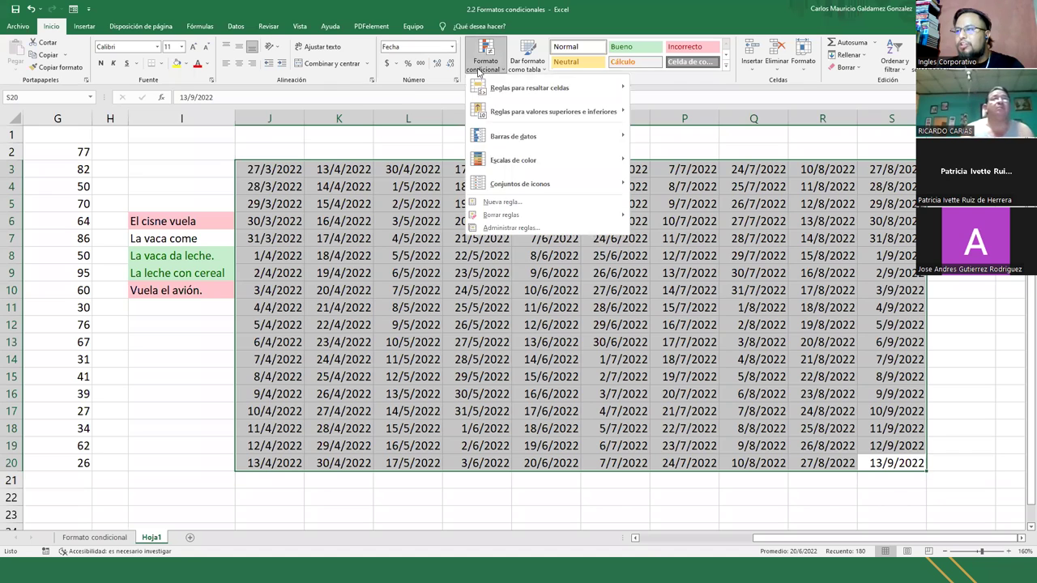
pyautogui.moveTo(567, 88)
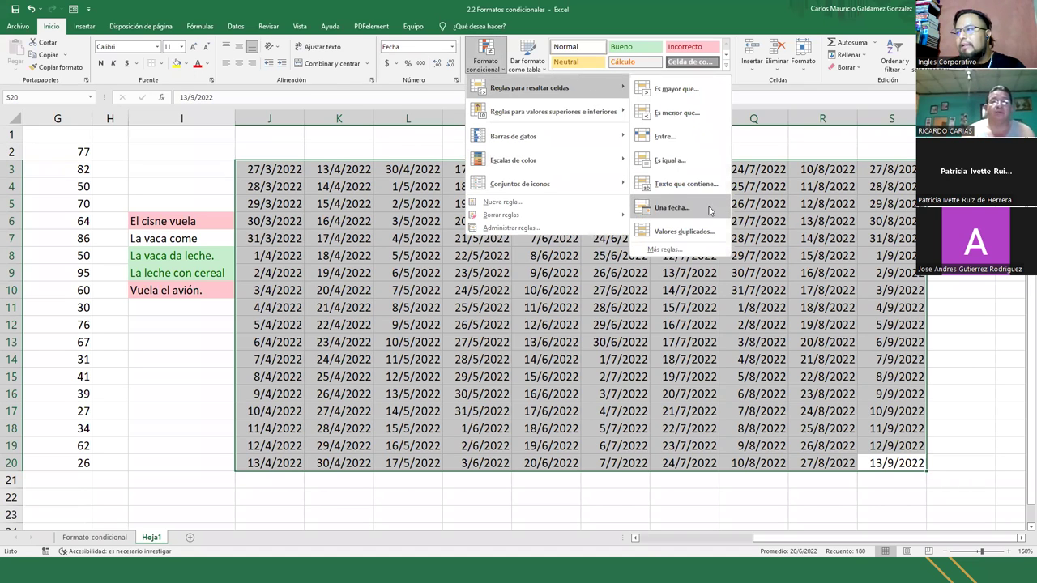
pyautogui.click(689, 212)
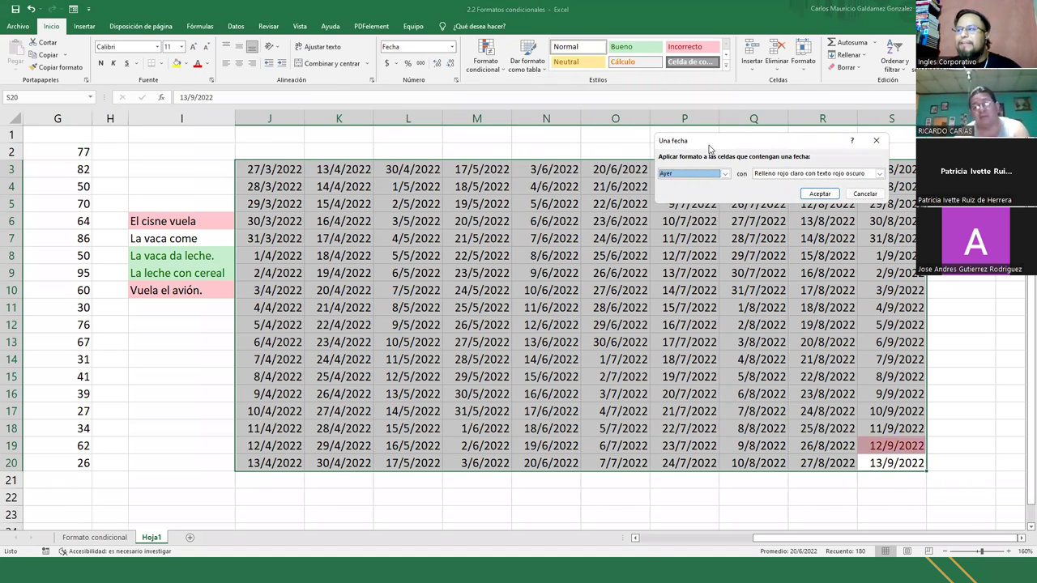
pyautogui.moveTo(701, 146); pyautogui.dragTo(547, 95)
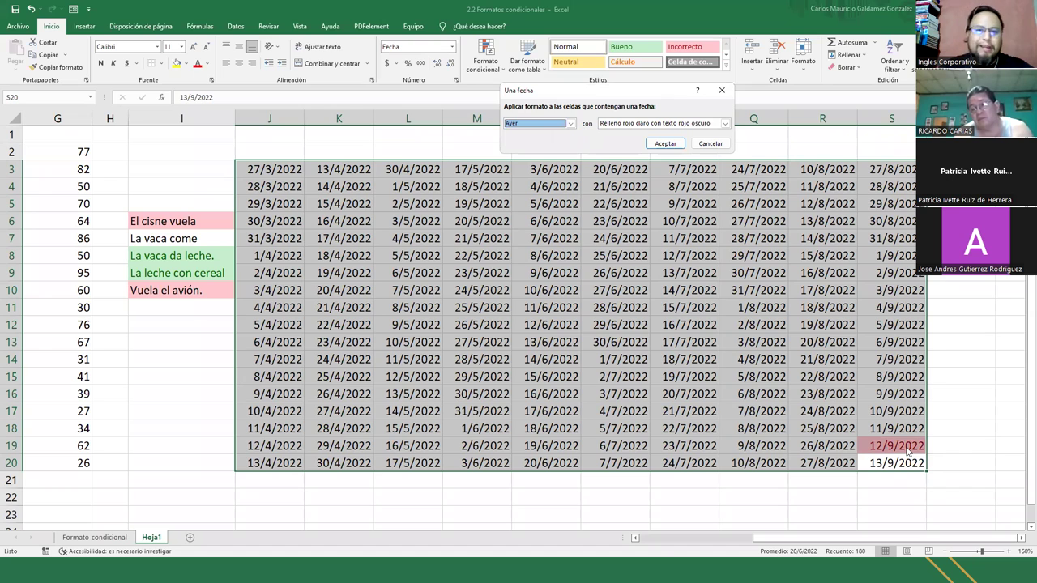
# Preview the date rule on J3:S20 with the periods Hoy, Mañana and En los últimos 7 días
pyautogui.click(570, 123)
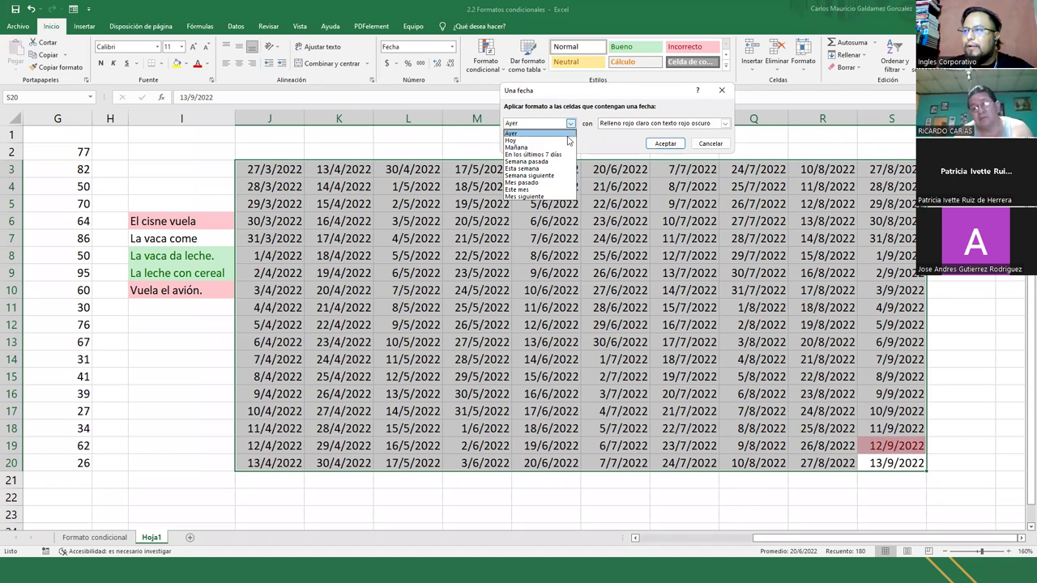
pyautogui.click(567, 140)
pyautogui.click(570, 123)
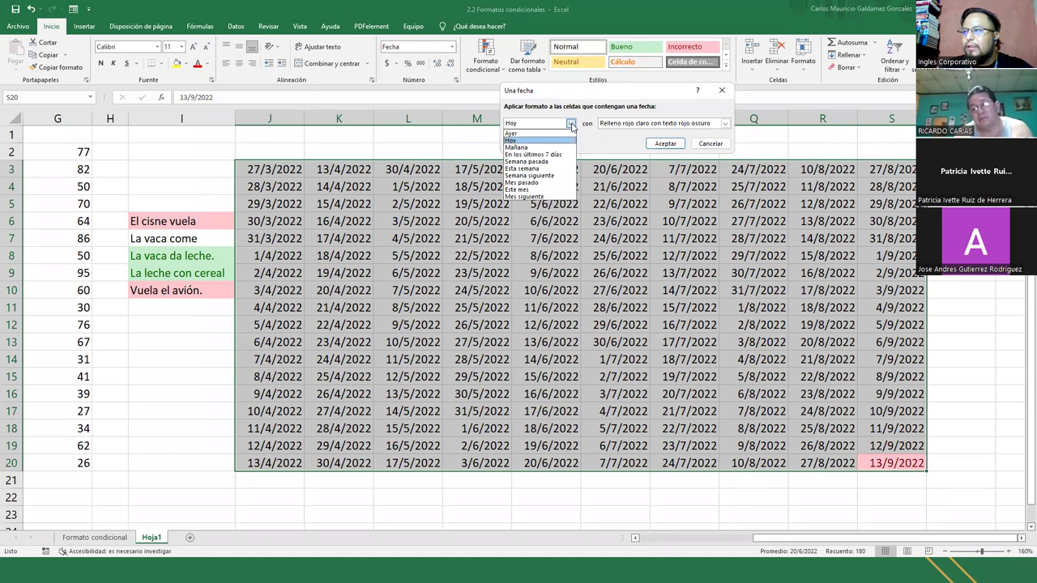
pyautogui.click(554, 147)
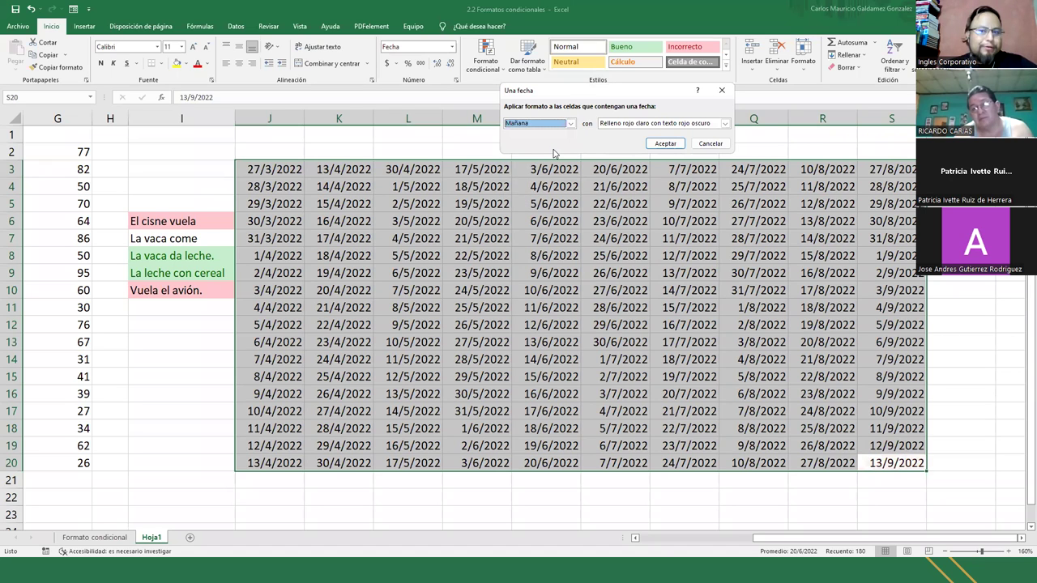
pyautogui.click(570, 123)
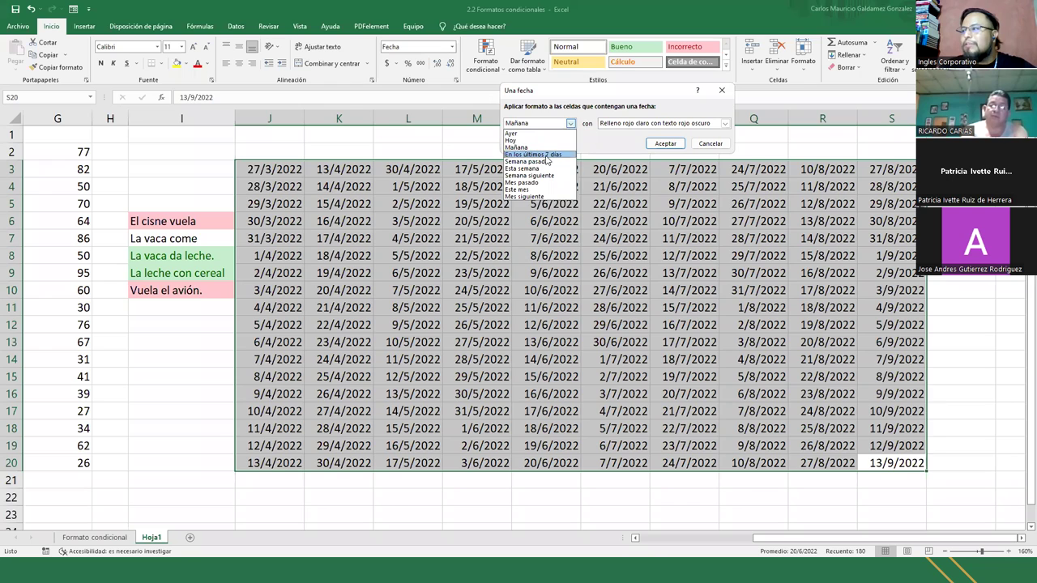
pyautogui.click(547, 155)
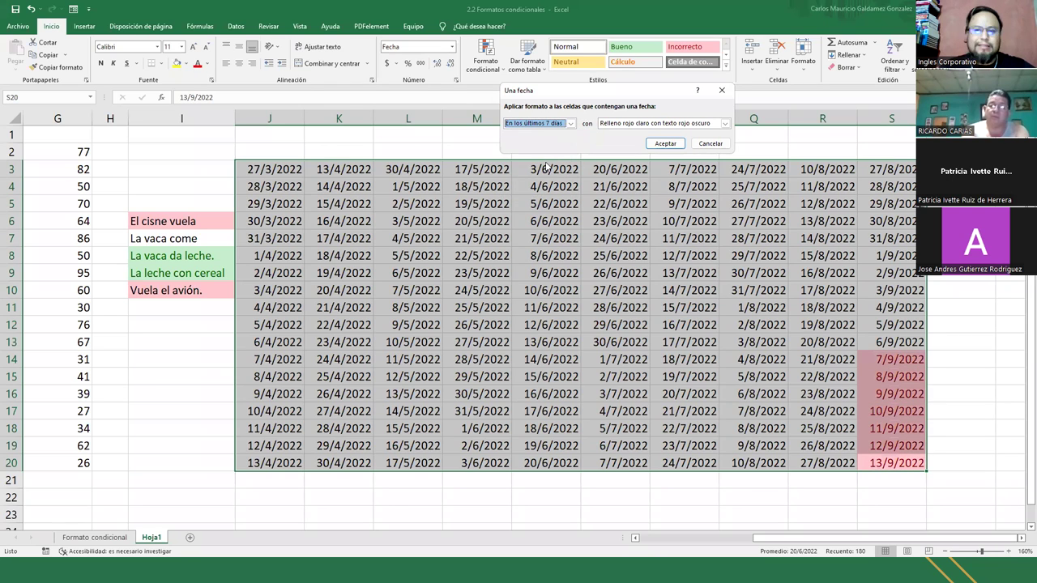
# Preview the date rule on J3:S20 with the periods Semana pasada, Esta semana and Semana siguiente
pyautogui.click(570, 123)
pyautogui.click(550, 161)
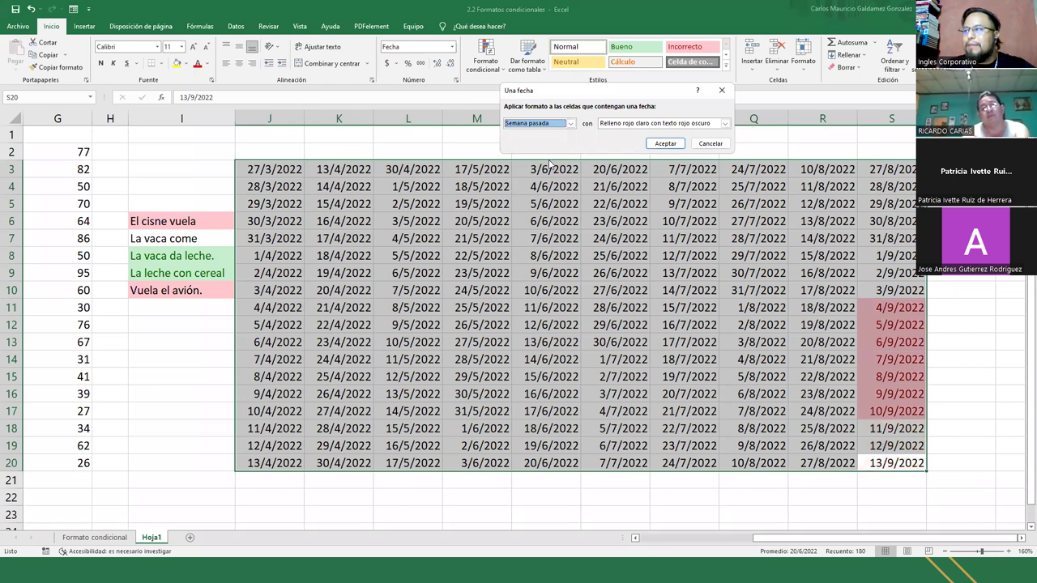
pyautogui.click(570, 123)
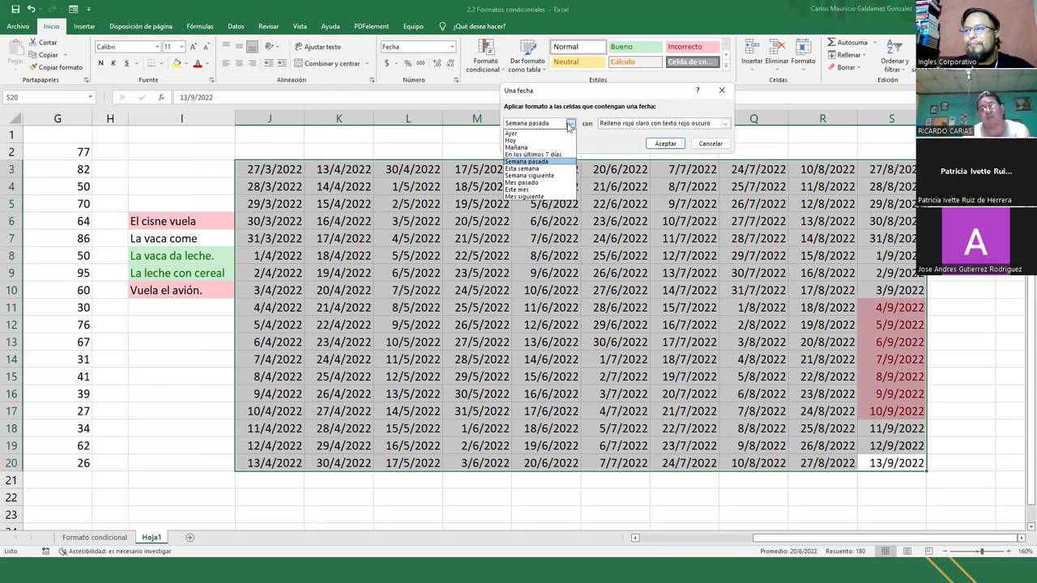
pyautogui.click(549, 169)
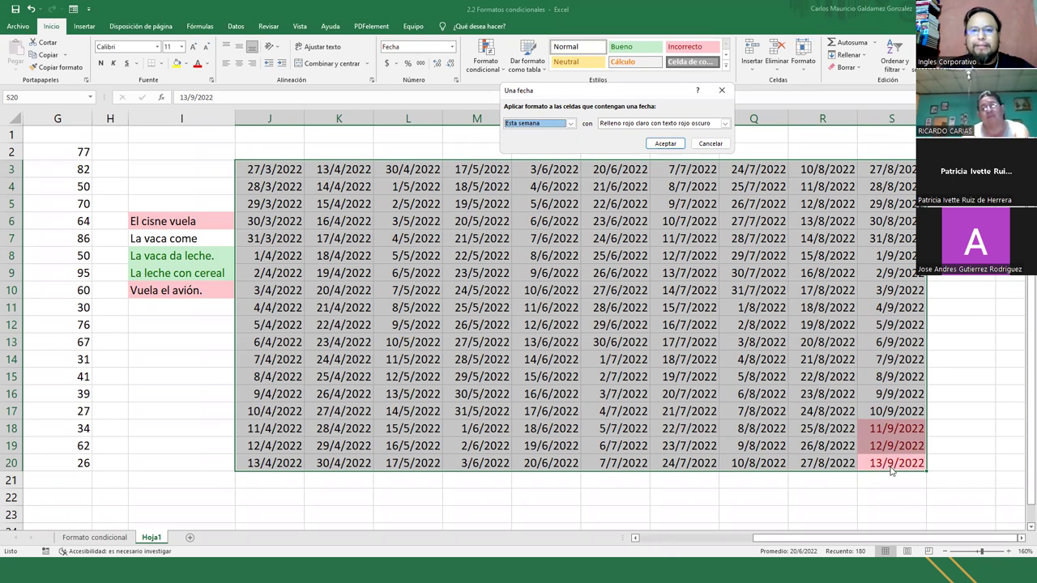
pyautogui.click(570, 124)
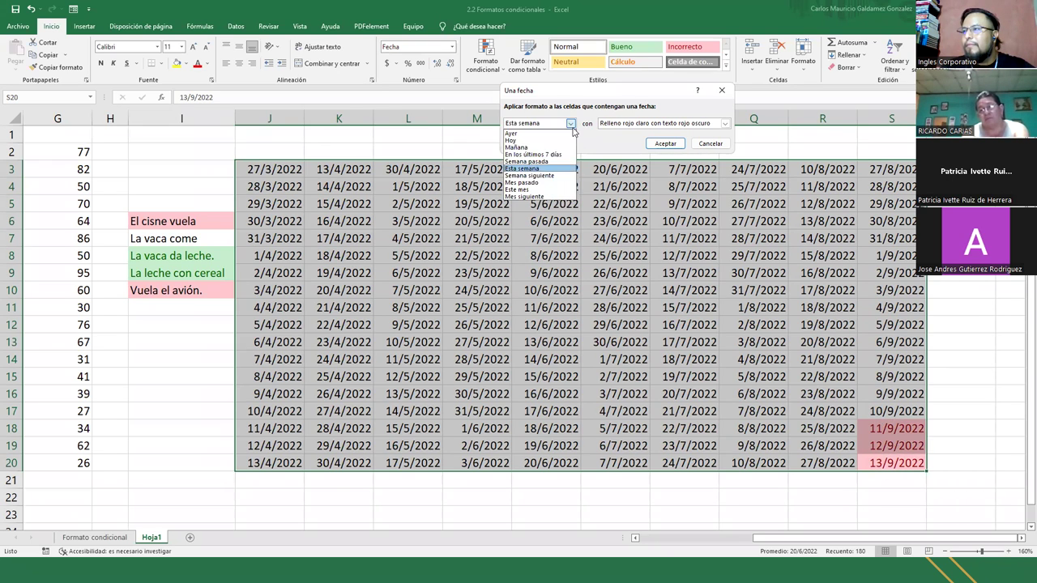
pyautogui.click(552, 176)
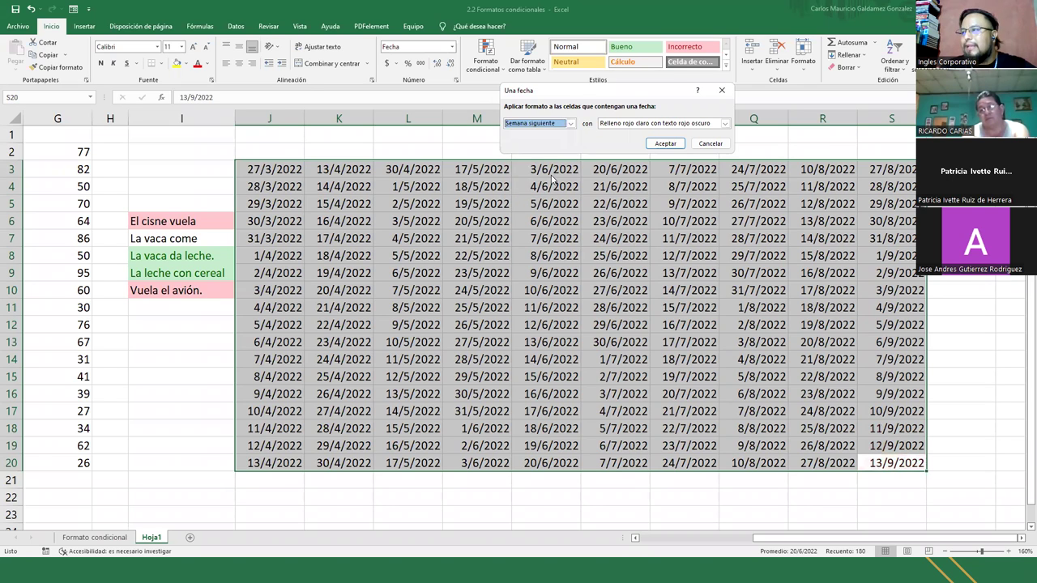
# Preview the date rule on J3:S20 with the periods Mes pasado, Este mes and Mes siguiente
pyautogui.click(571, 124)
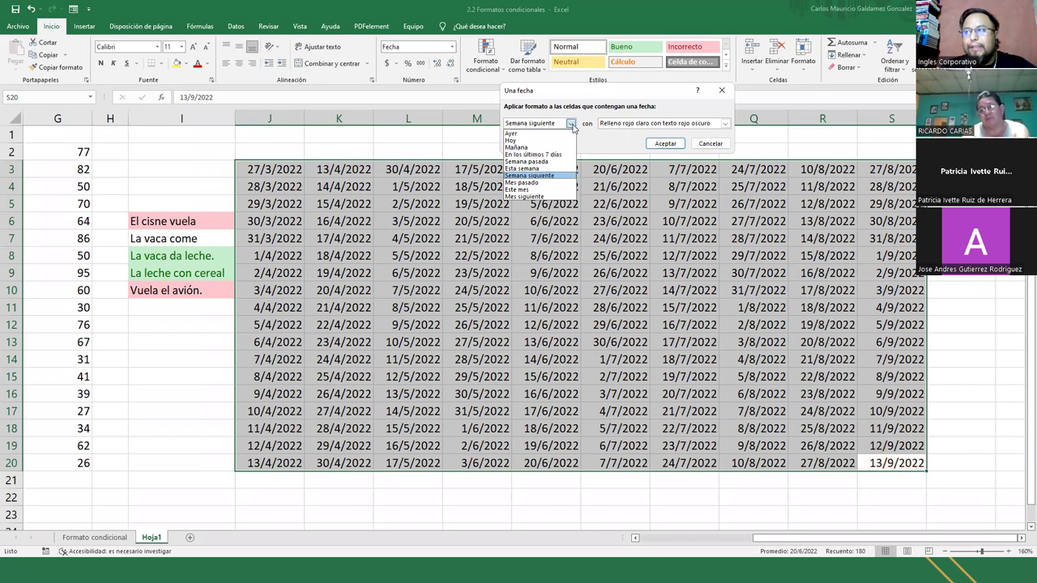
pyautogui.click(550, 183)
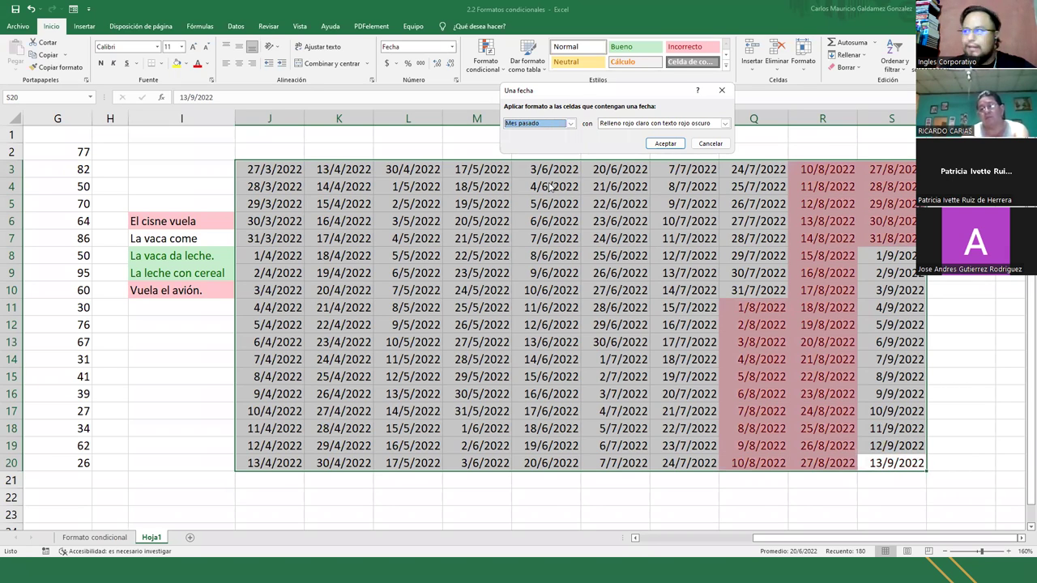
pyautogui.click(570, 123)
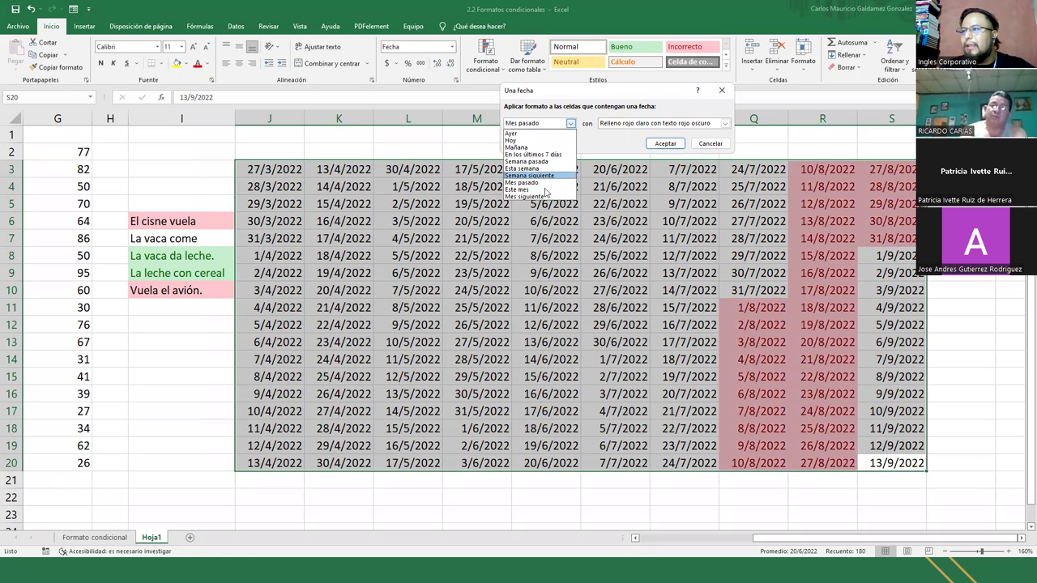
pyautogui.click(545, 189)
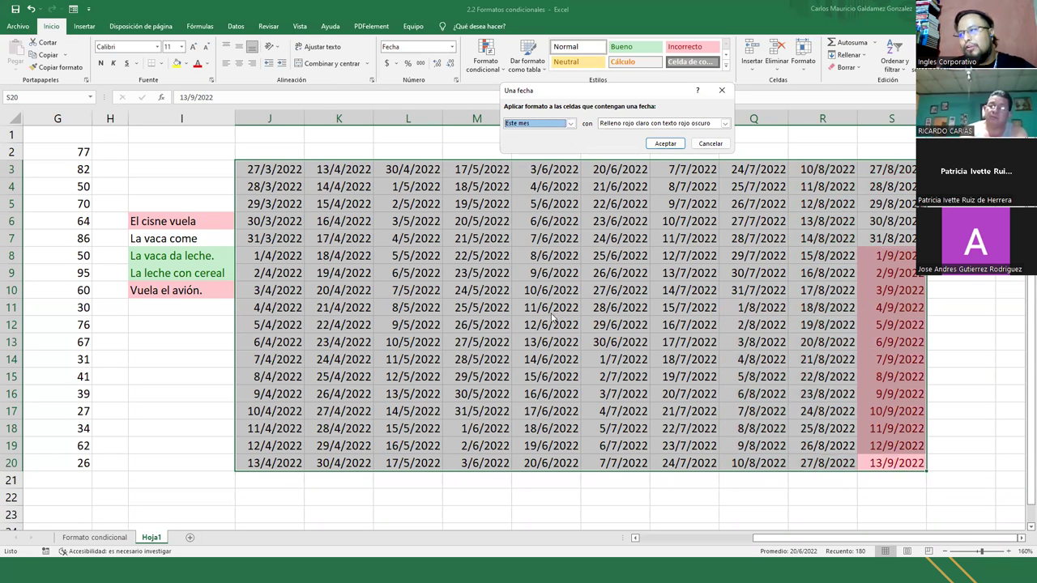
pyautogui.click(570, 123)
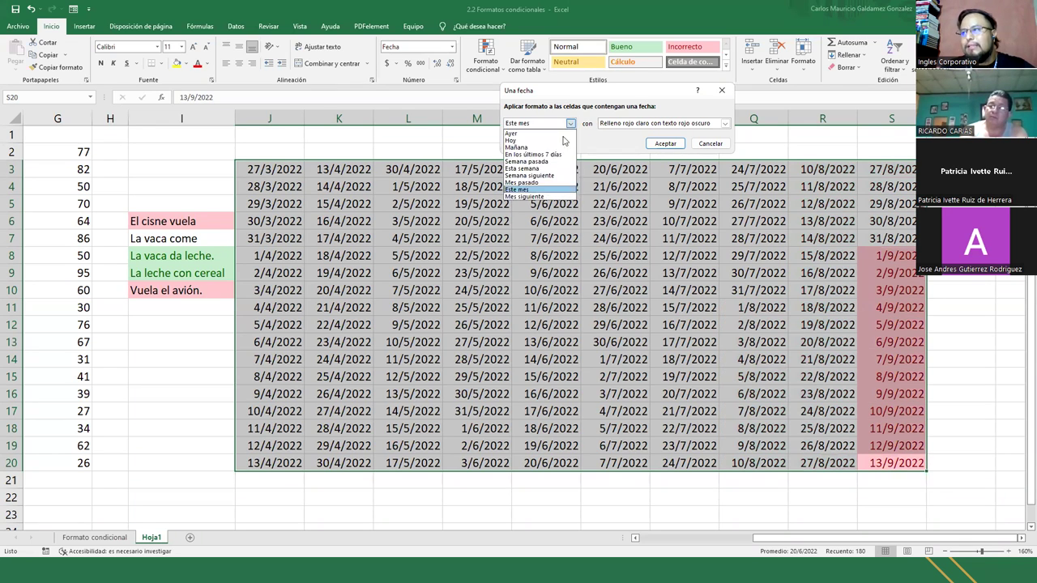
pyautogui.click(528, 196)
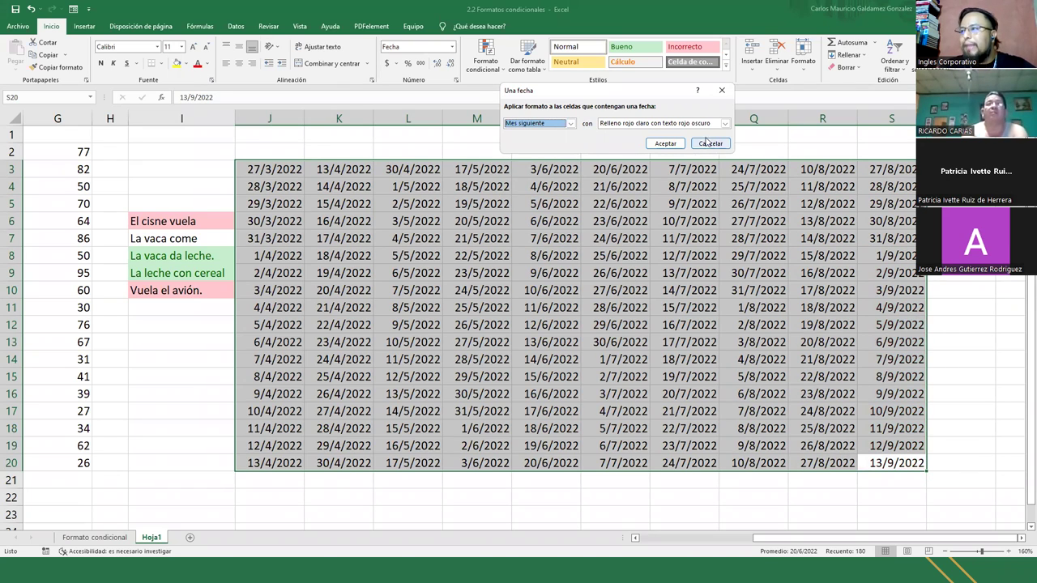
# Set the date rule on J3:S20 to Mes pasado with the Texto rojo format and apply it
pyautogui.click(570, 124)
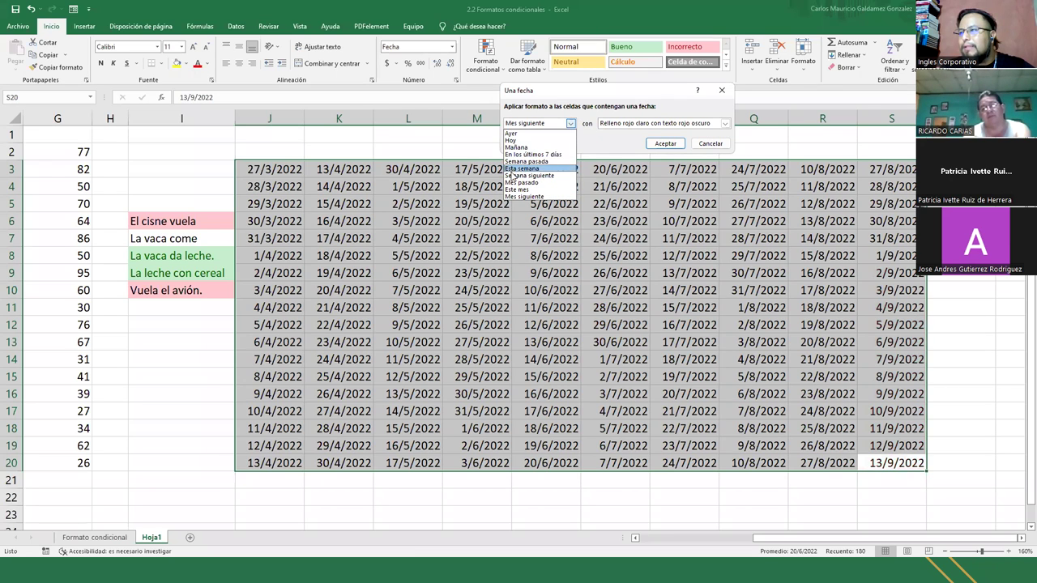
pyautogui.click(518, 182)
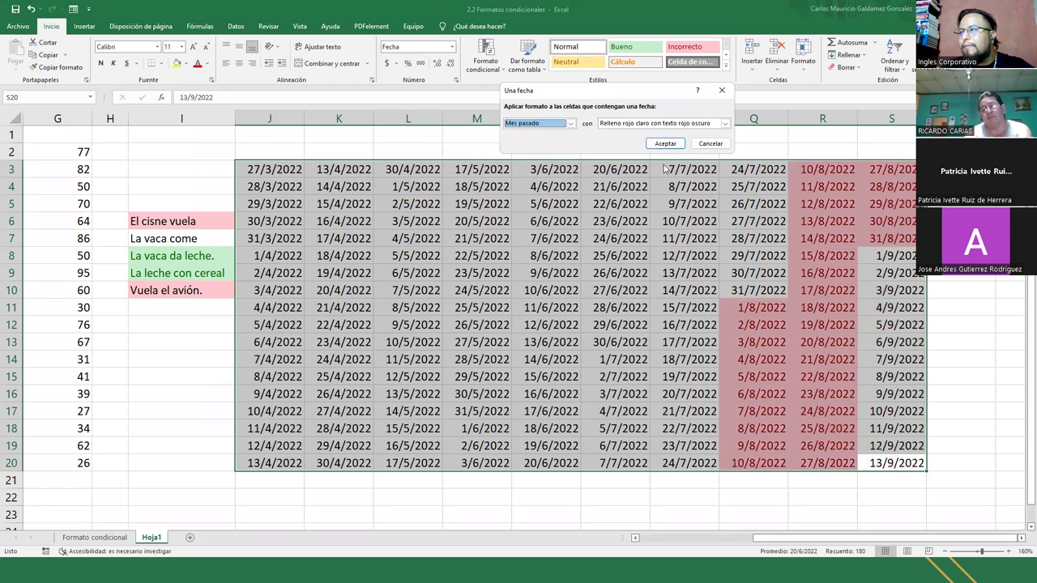
pyautogui.click(725, 123)
pyautogui.click(634, 162)
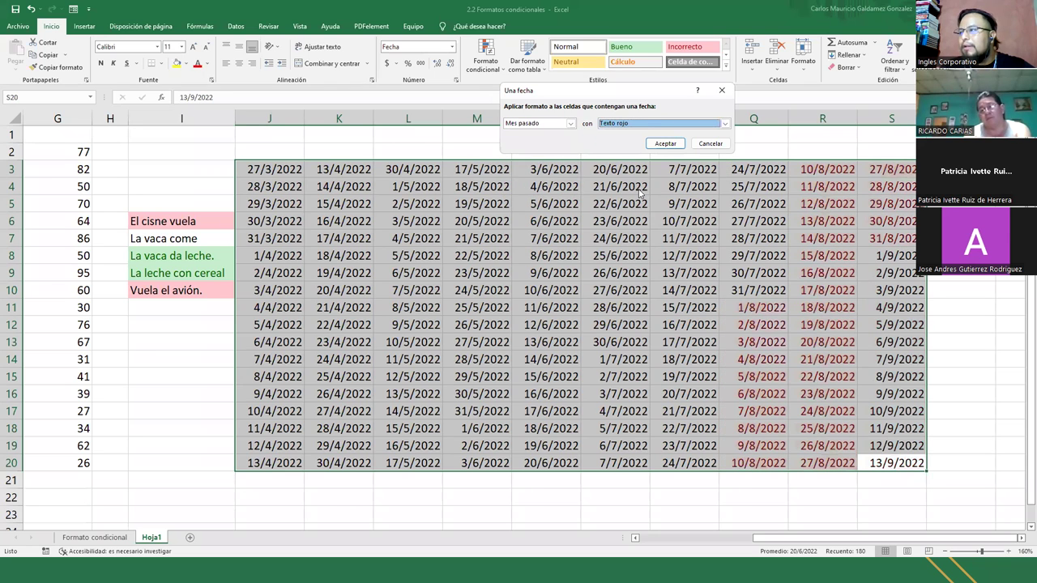
pyautogui.click(665, 143)
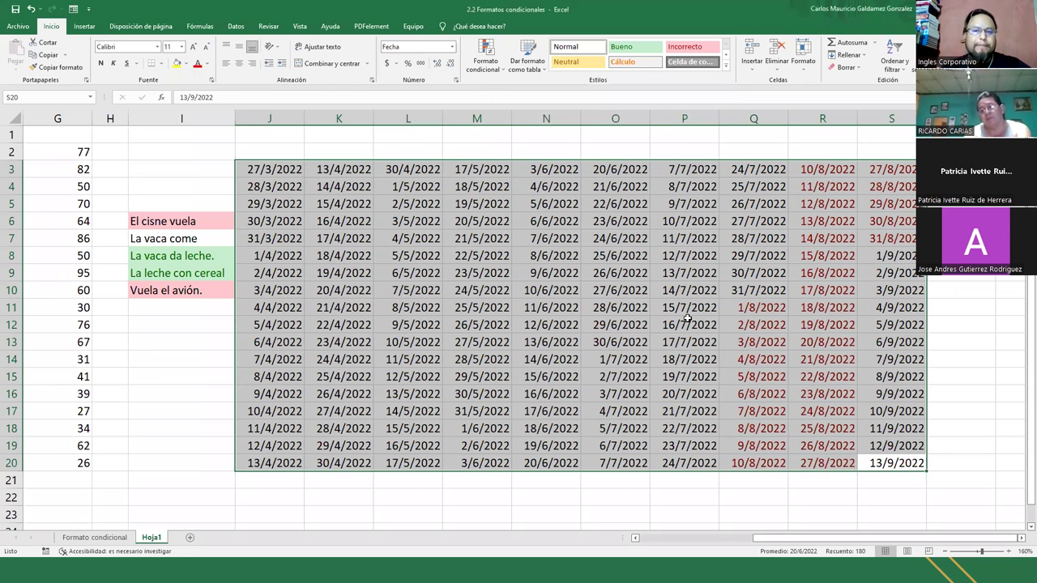
# Delete columns J through O from Hoja1
pyautogui.moveTo(620, 118); pyautogui.dragTo(302, 118)
pyautogui.rightClick(301, 120)
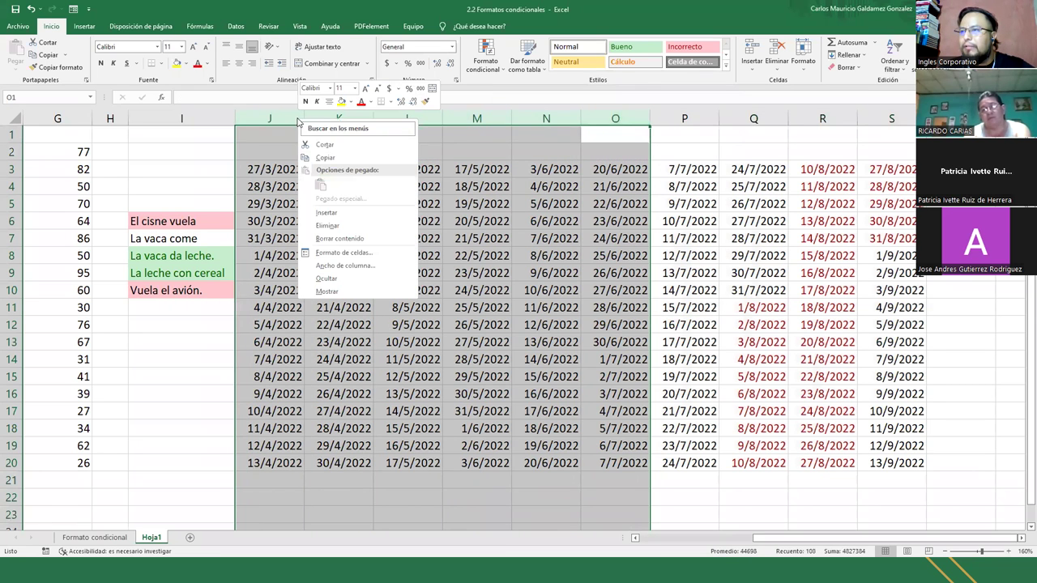
pyautogui.click(351, 226)
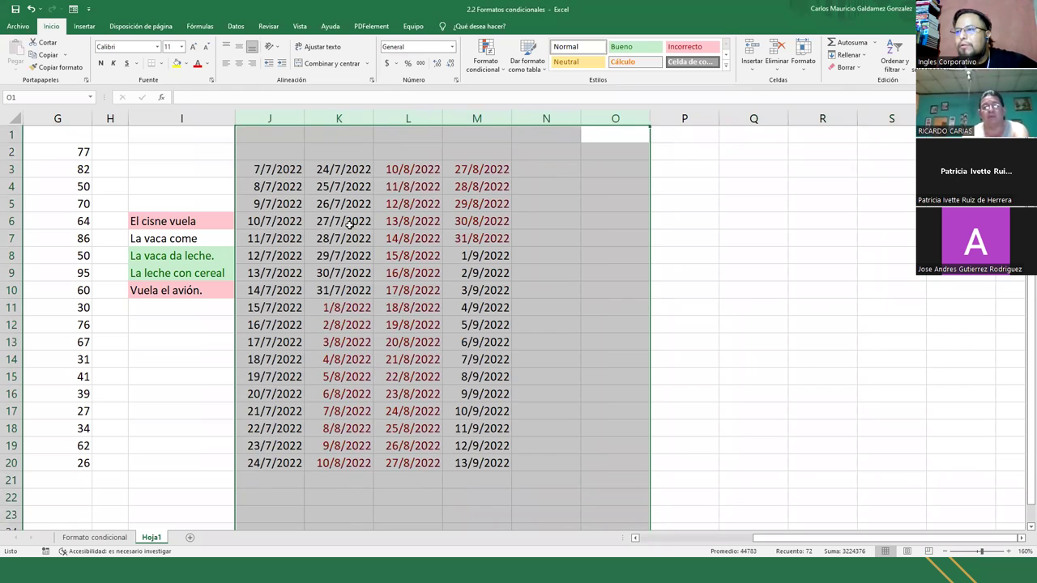
pyautogui.click(347, 256)
# Return to the first columns of Hoja1, switch to the slide presentation and advance one slide
pyautogui.moveTo(270, 170); pyautogui.dragTo(460, 463)
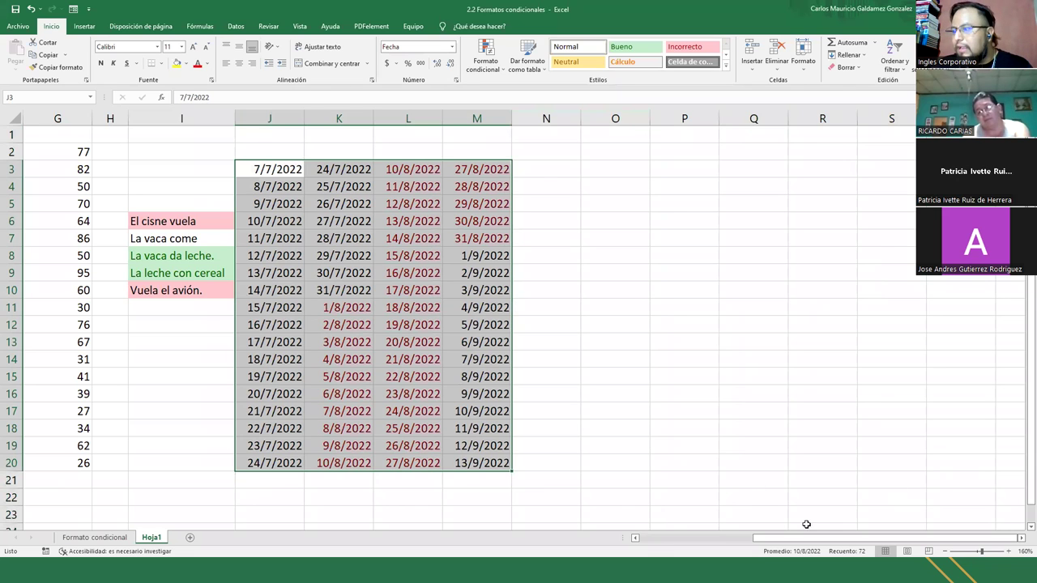
pyautogui.click(662, 540)
pyautogui.moveTo(660, 540); pyautogui.dragTo(640, 539)
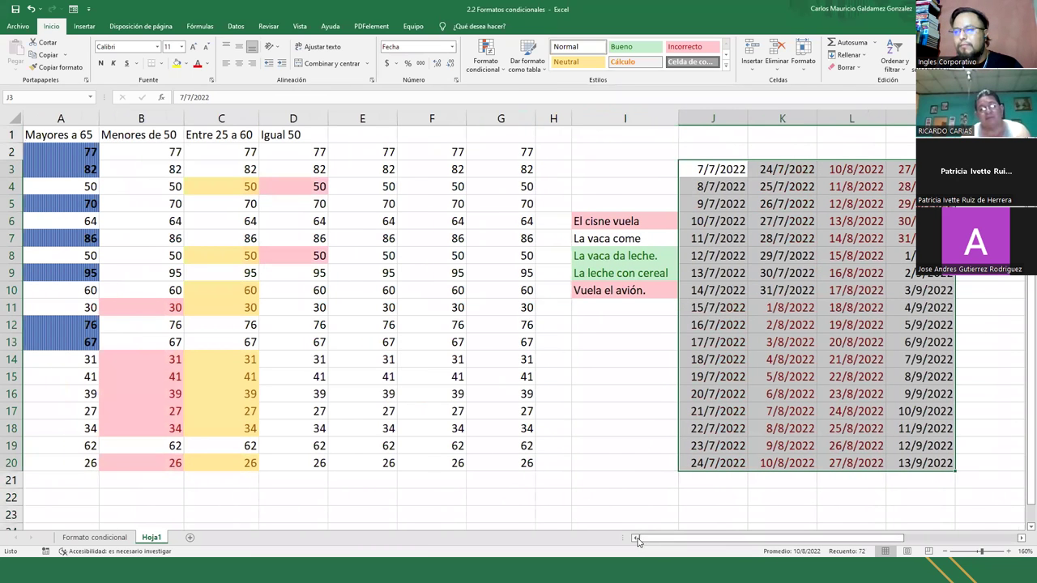
pyautogui.hotkey('alt', 'Tab')
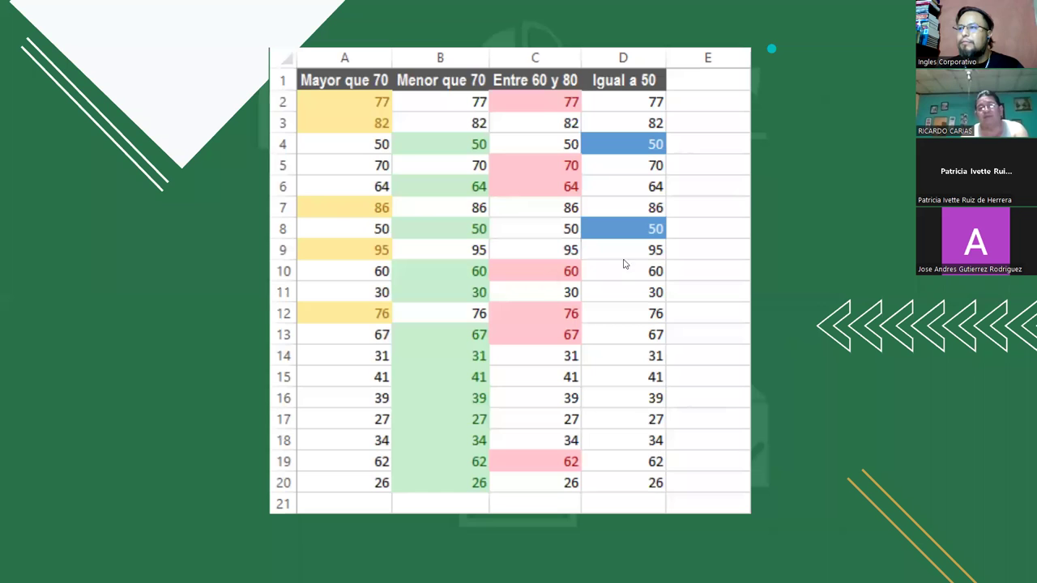
pyautogui.click(843, 327)
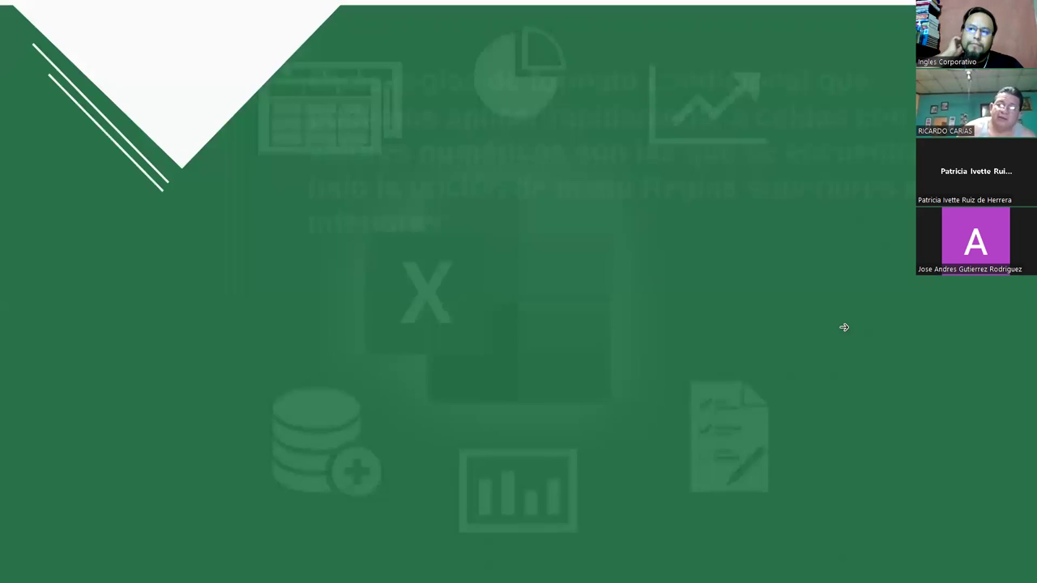
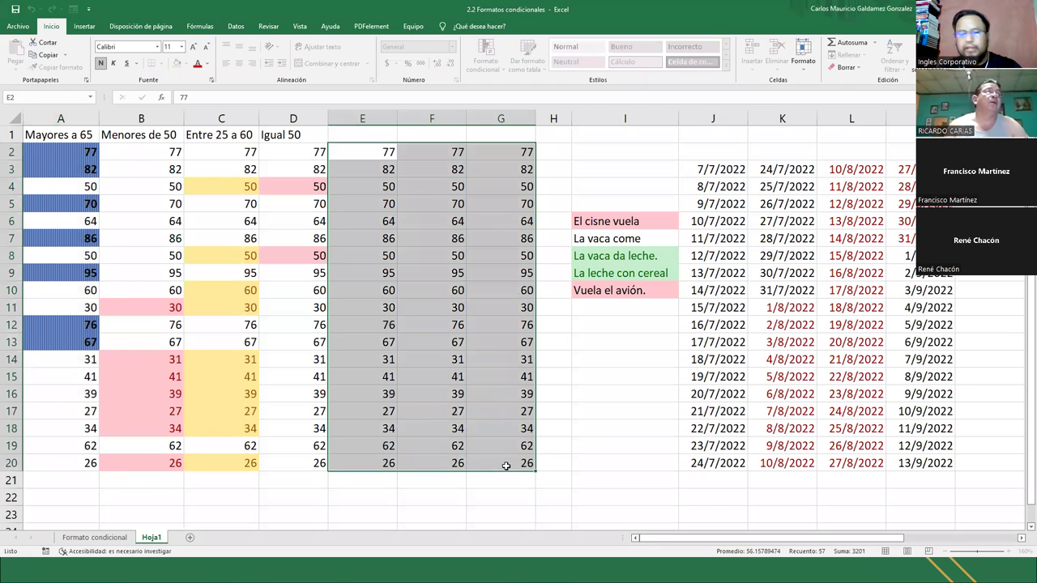
# Copy E2:G20 from Hoja1 into a new sheet starting at A2 and enlarge the view to 160%
pyautogui.hotkey('ctrl', 'c')
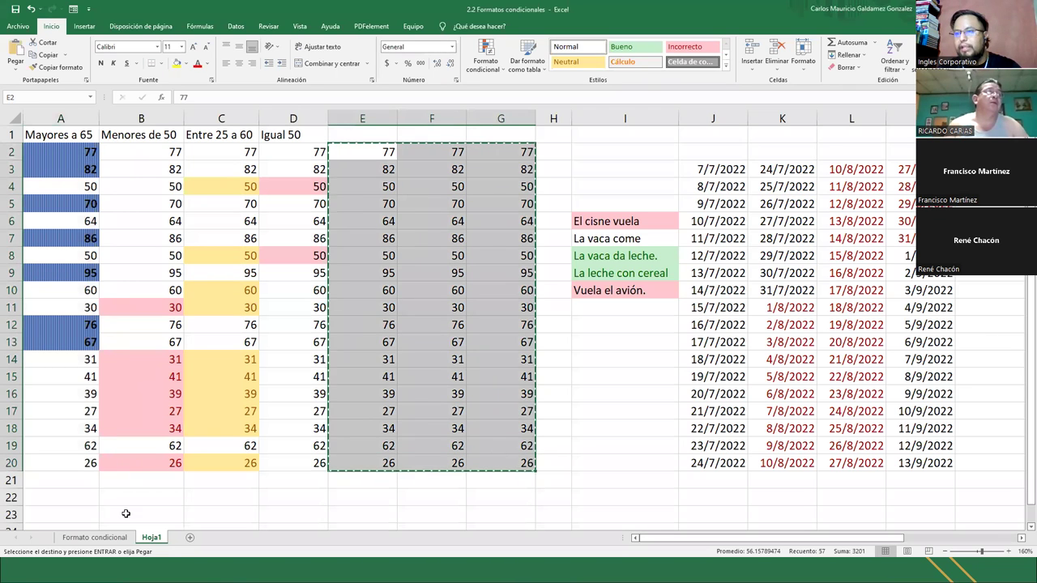
pyautogui.click(189, 537)
pyautogui.click(28, 135)
pyautogui.hotkey('ctrl', 'v')
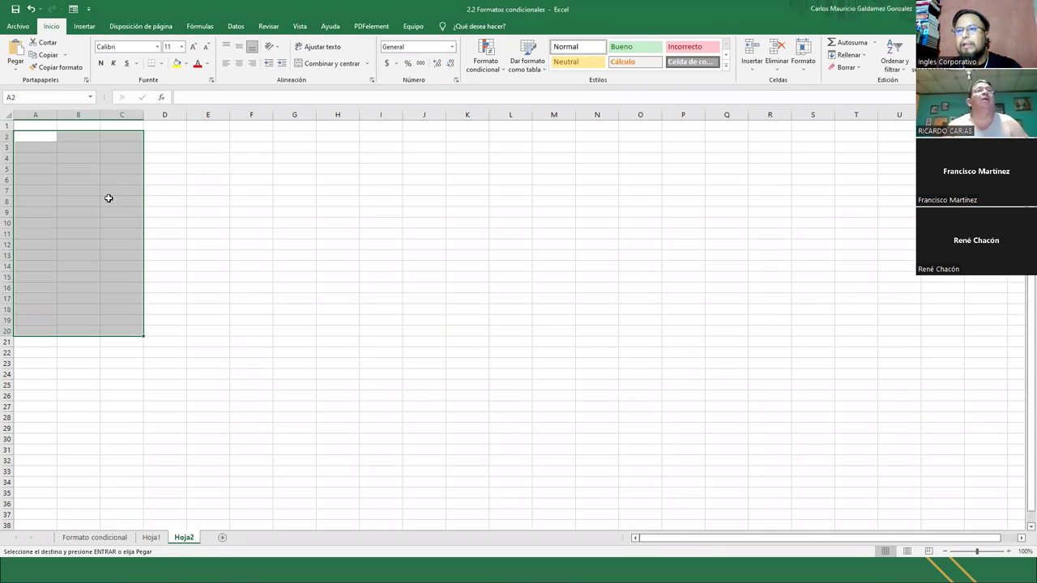
pyautogui.keyDown('ctrl'); pyautogui.scroll(4, 178, 307); pyautogui.keyUp('ctrl')
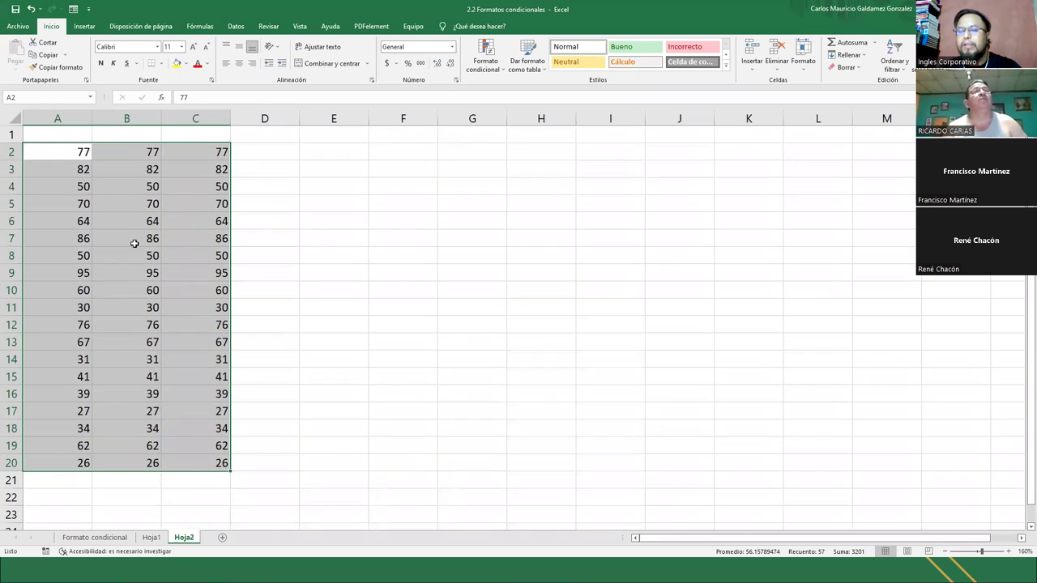
# Enter the heading "10 Superiores" in A1 of Hoja2 and fit column A's width to it
pyautogui.click(46, 133)
pyautogui.write('10')
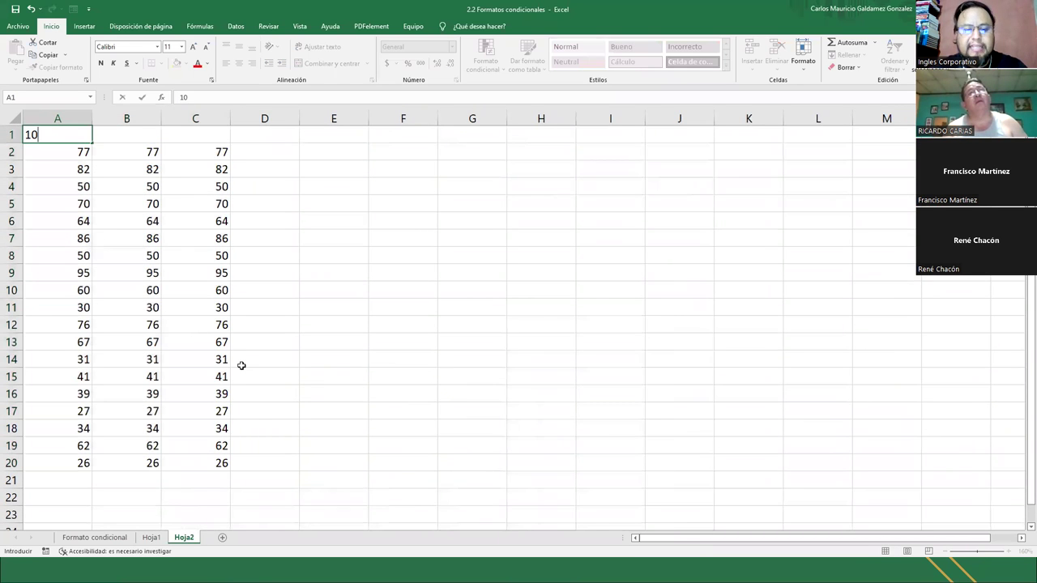
pyautogui.write(' Superiores')
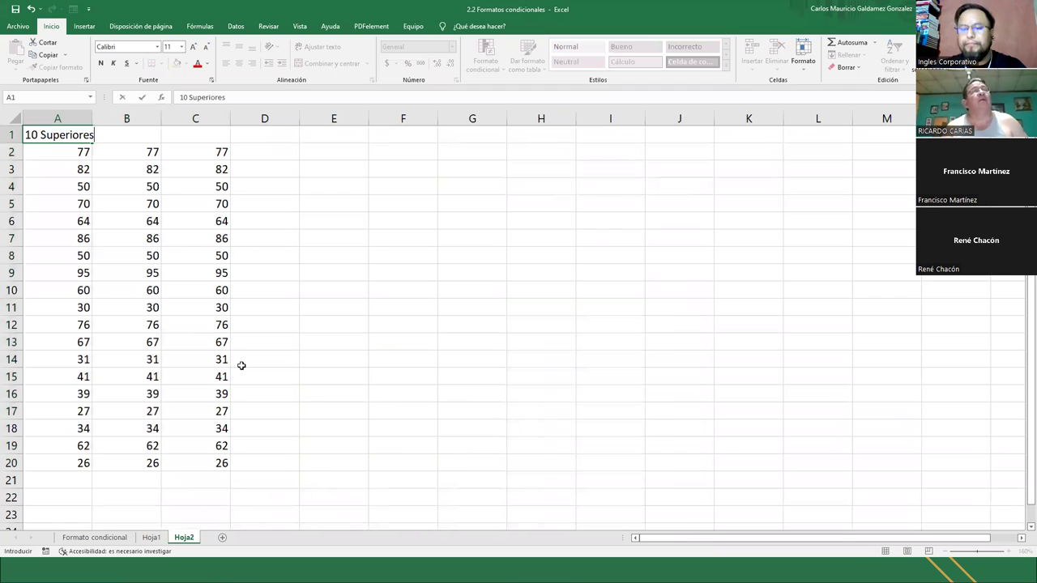
pyautogui.press('Return')
pyautogui.doubleClick(89, 119)
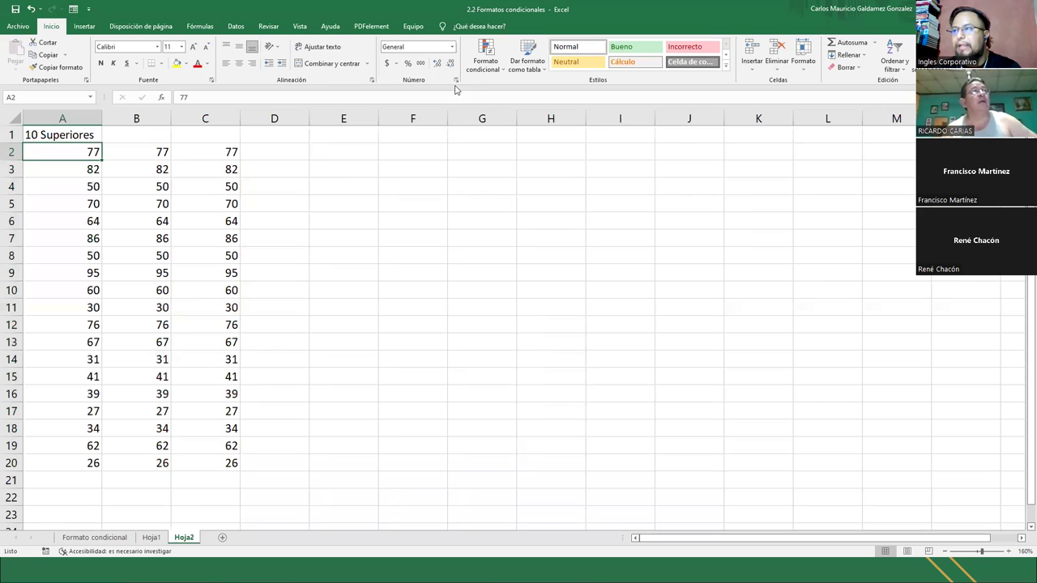
pyautogui.click(486, 57)
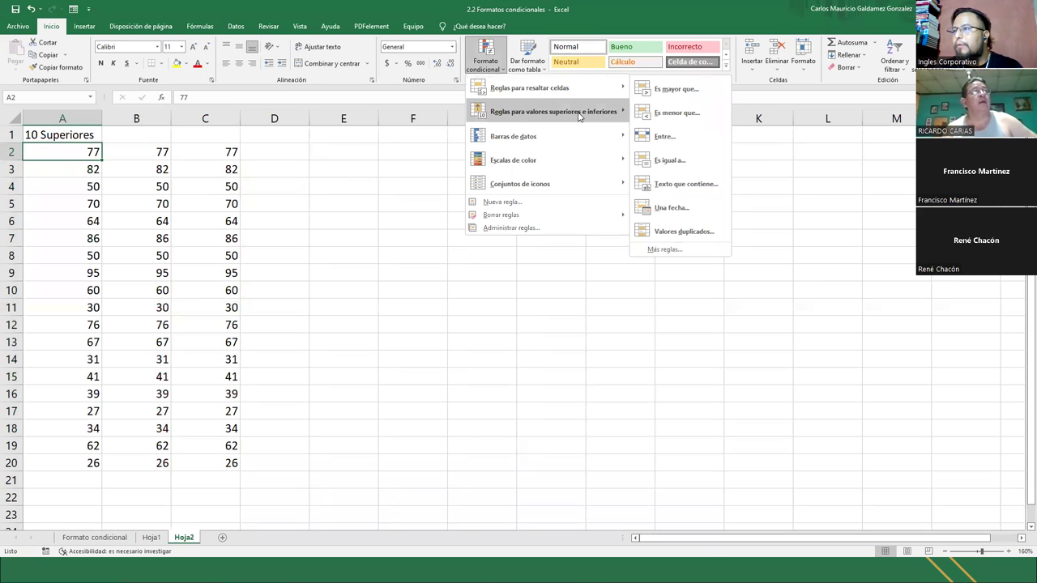
pyautogui.moveTo(580, 121)
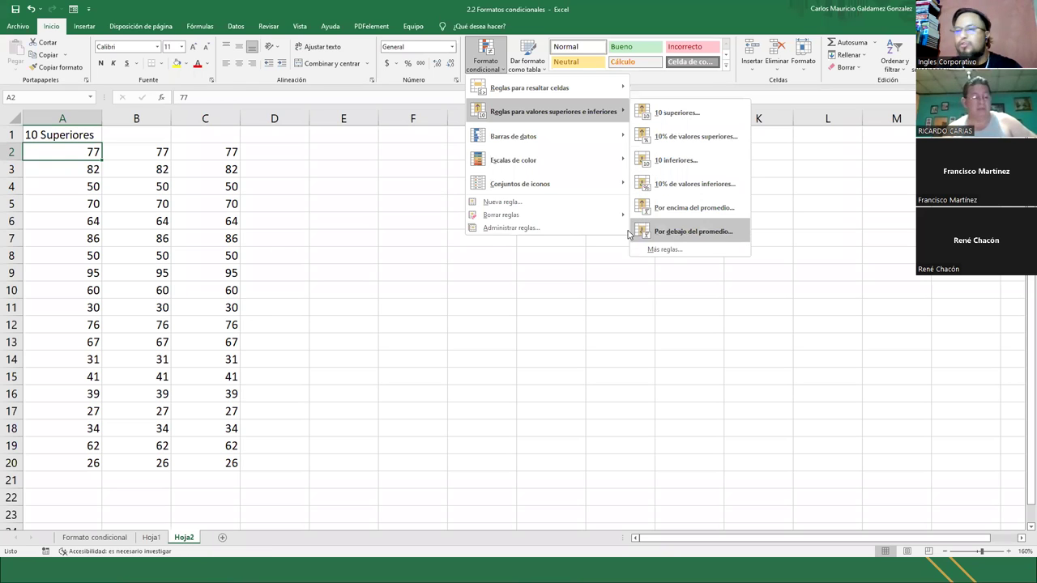
pyautogui.click(69, 160)
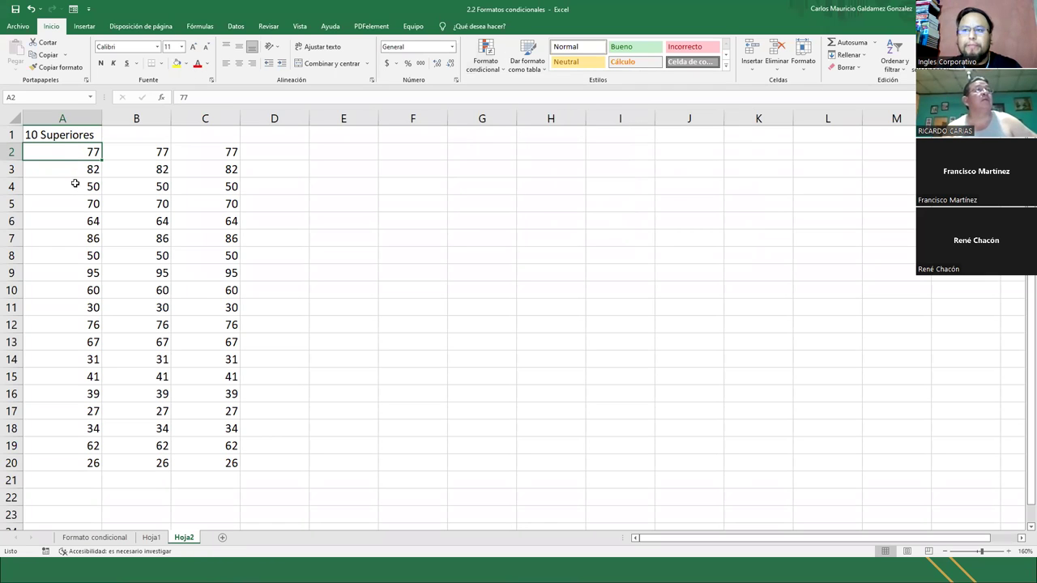
# Start a 10 superiores rule on A2:A20 and preview it for the top 5 values with Texto rojo
pyautogui.moveTo(62, 153); pyautogui.dragTo(51, 458)
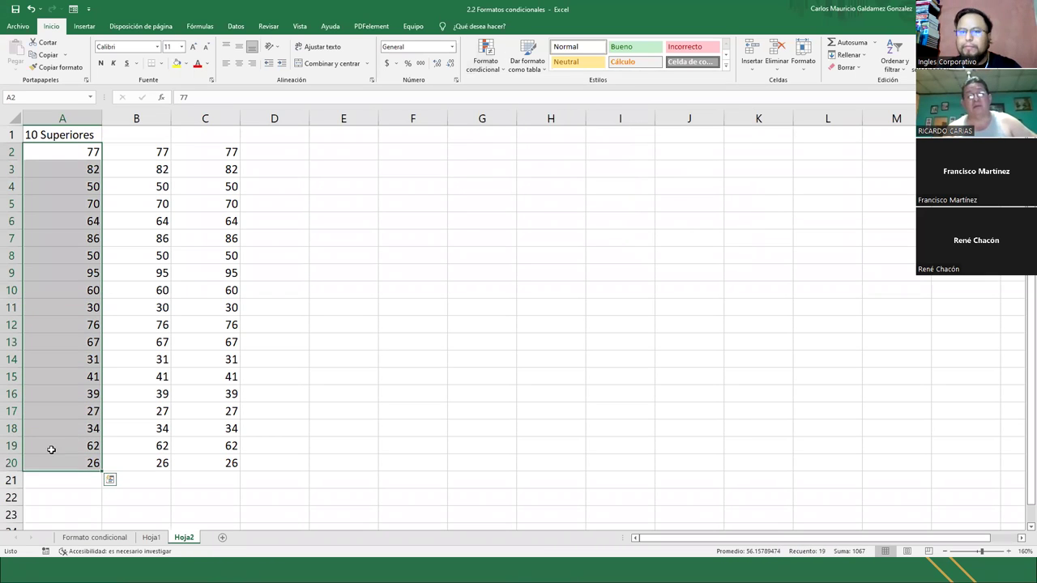
pyautogui.click(494, 72)
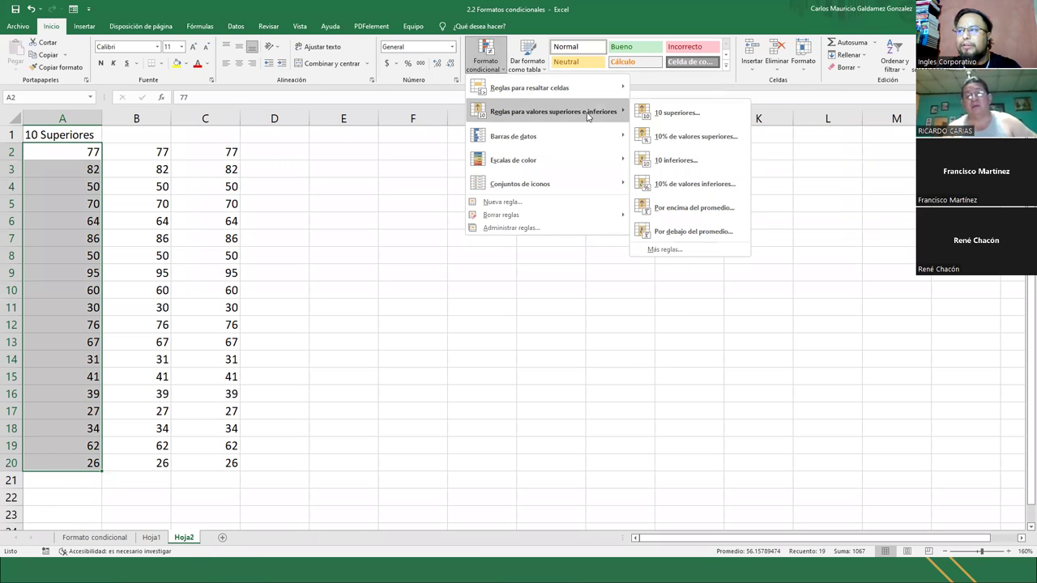
pyautogui.click(677, 113)
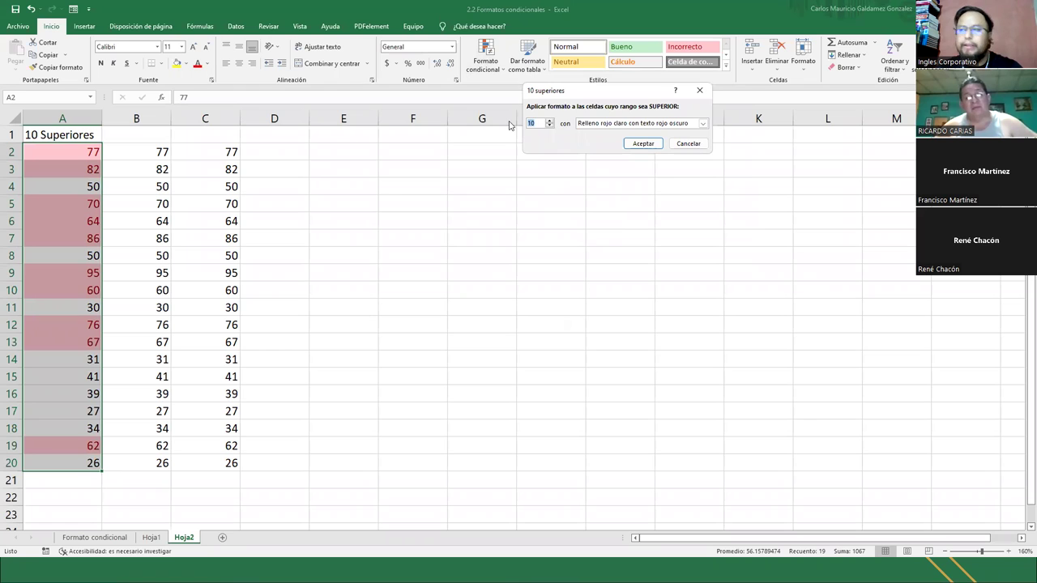
pyautogui.write('5')
pyautogui.click(612, 127)
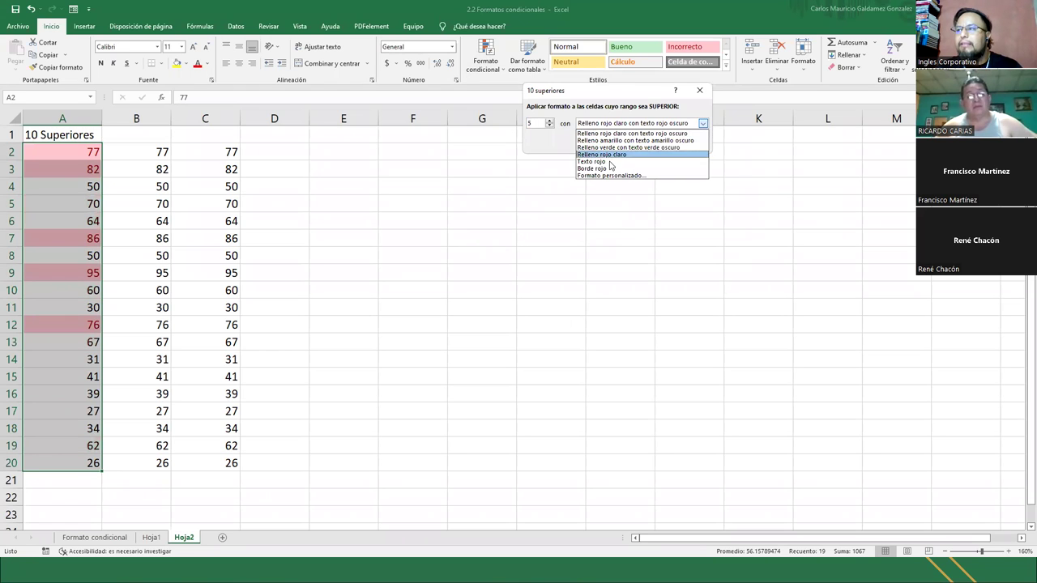
pyautogui.click(611, 162)
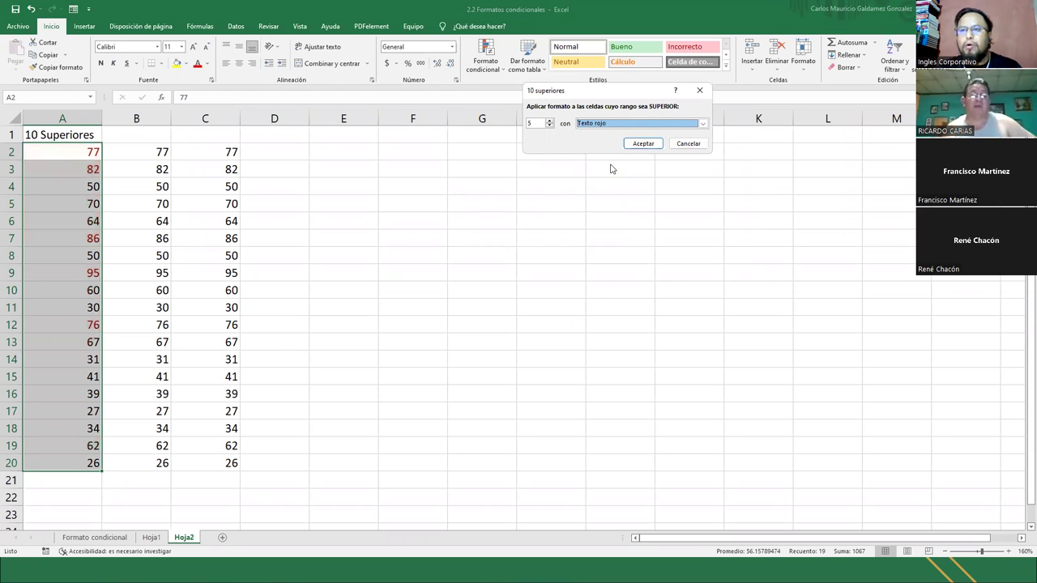
# Set the top-values rule on A2:A20 to Relleno verde con texto verde oscuro for 10 values and apply it
pyautogui.click(602, 126)
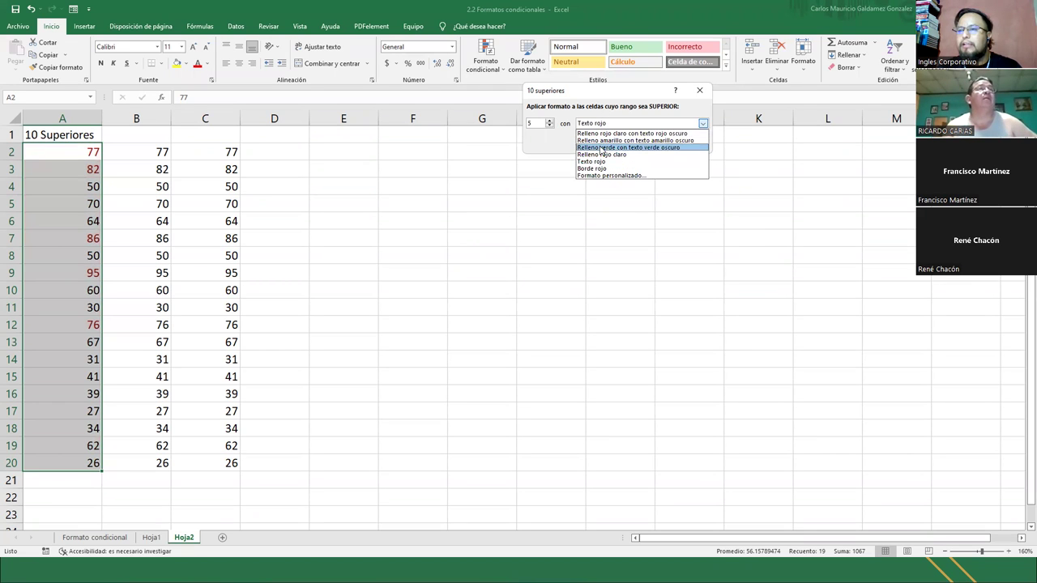
pyautogui.click(601, 147)
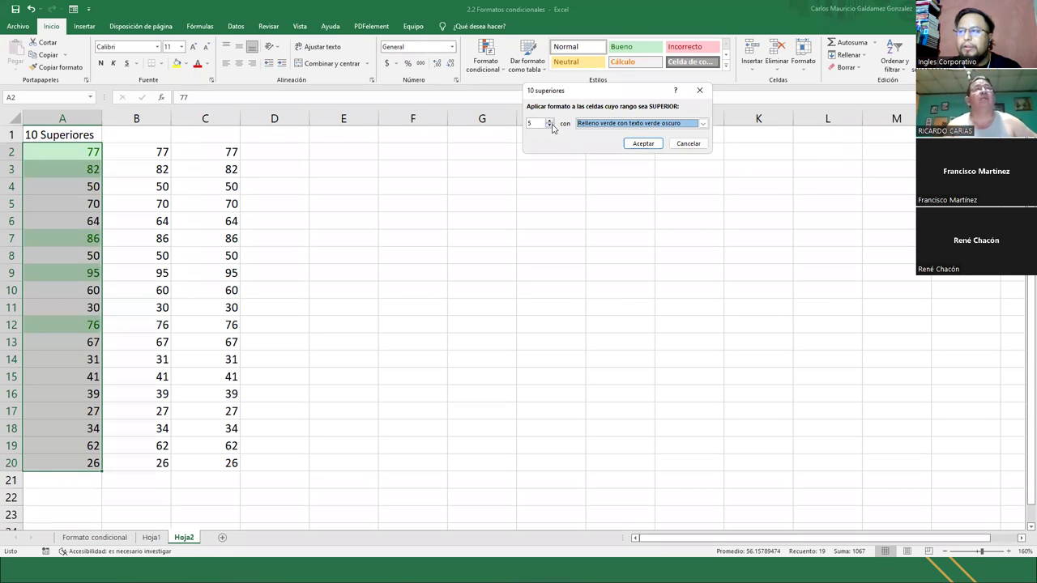
pyautogui.click(549, 120)
pyautogui.click(549, 120)
pyautogui.click(549, 120)
pyautogui.click(550, 120)
pyautogui.click(549, 119)
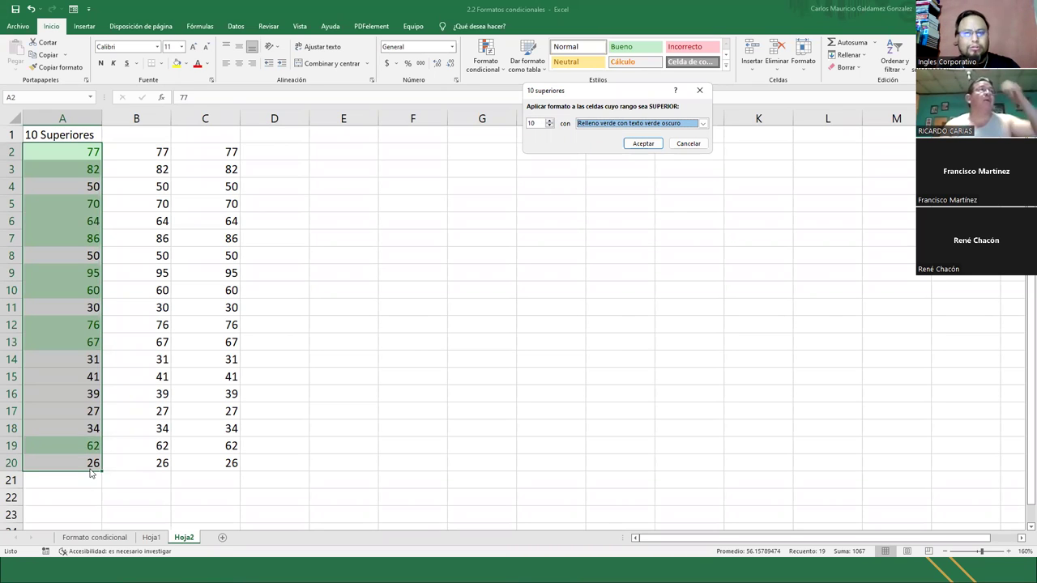
pyautogui.click(634, 143)
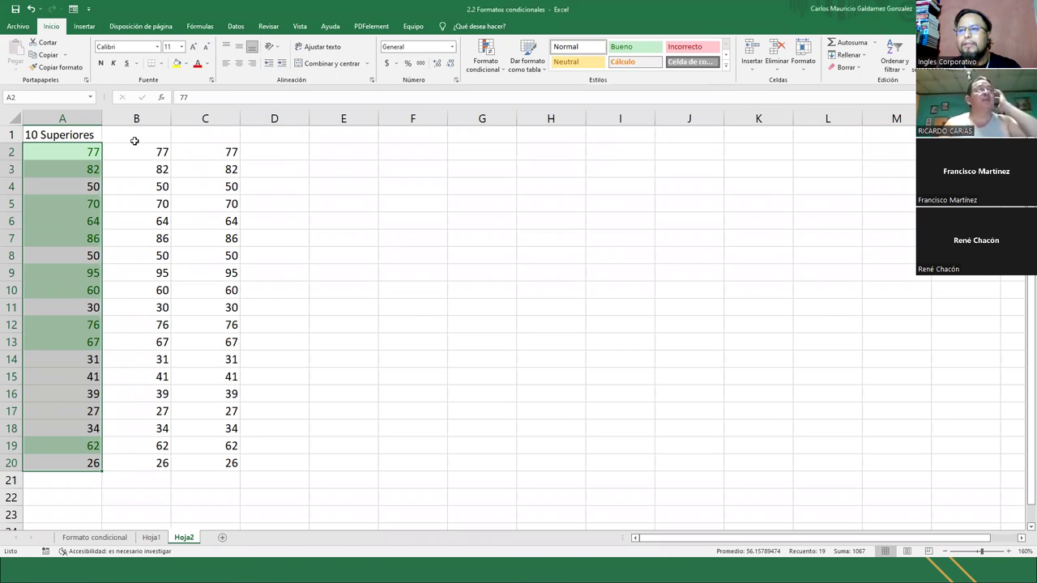
# Enter the heading "10% Inferiores" in B1 and fit column B's width to it
pyautogui.click(135, 139)
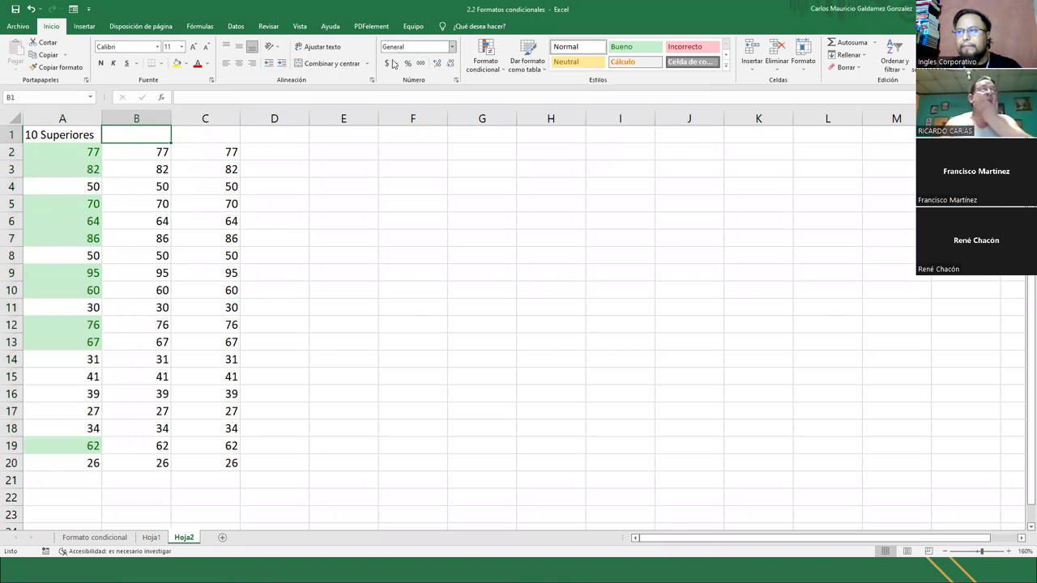
pyautogui.moveTo(147, 156); pyautogui.dragTo(114, 436)
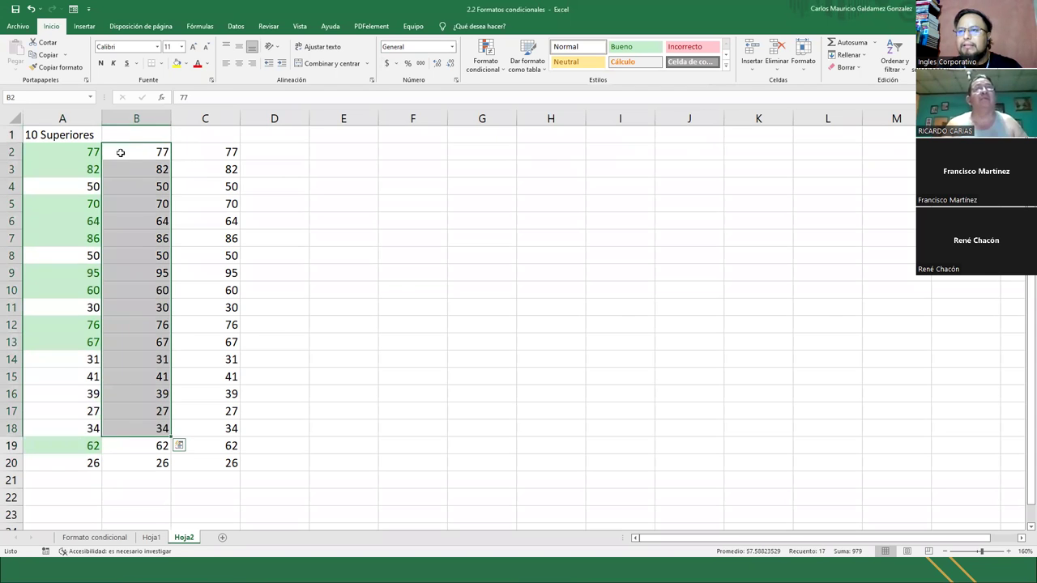
pyautogui.click(124, 135)
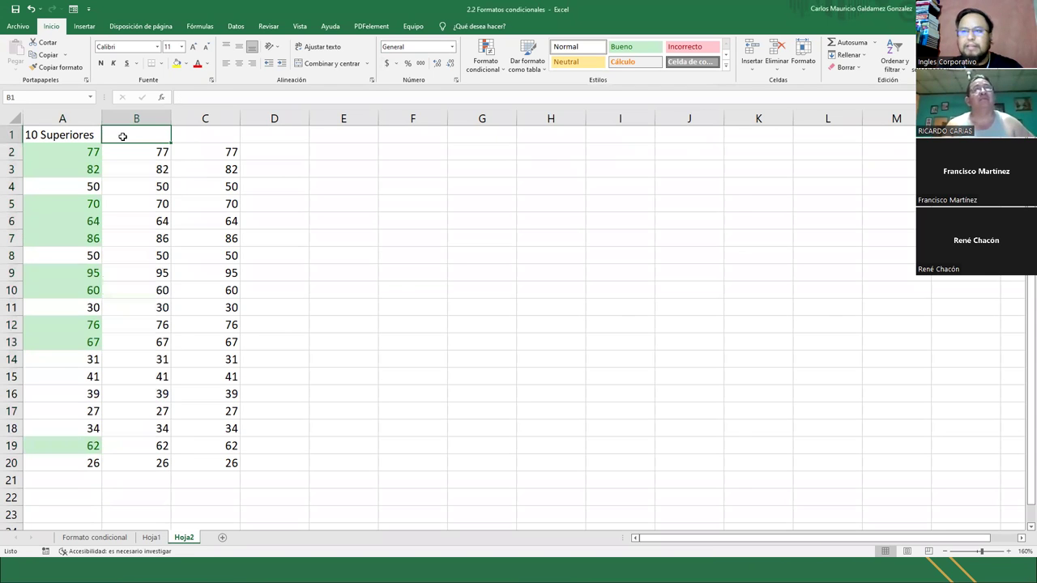
pyautogui.click(486, 58)
pyautogui.moveTo(553, 111)
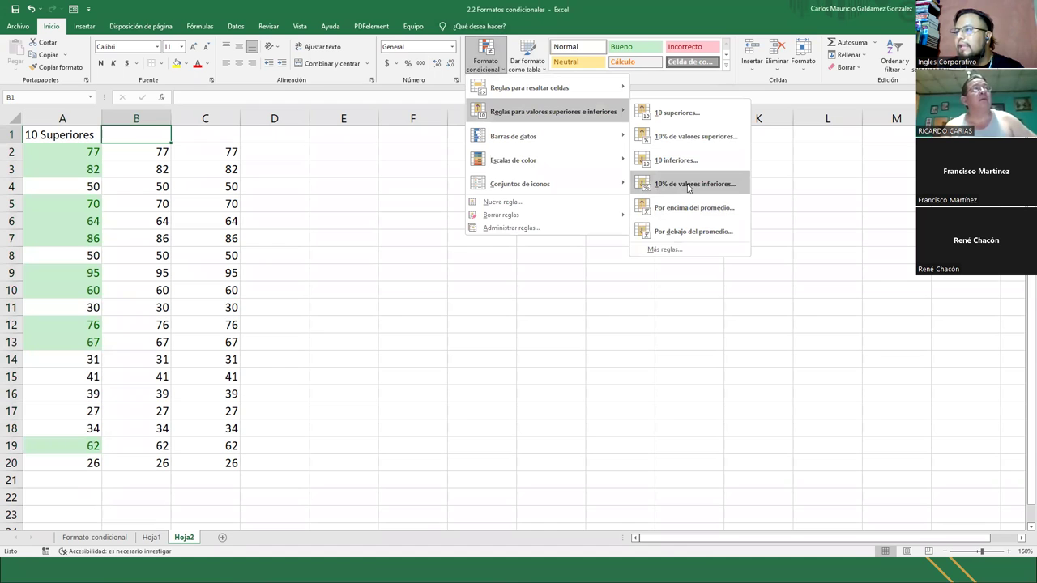
pyautogui.click(152, 137)
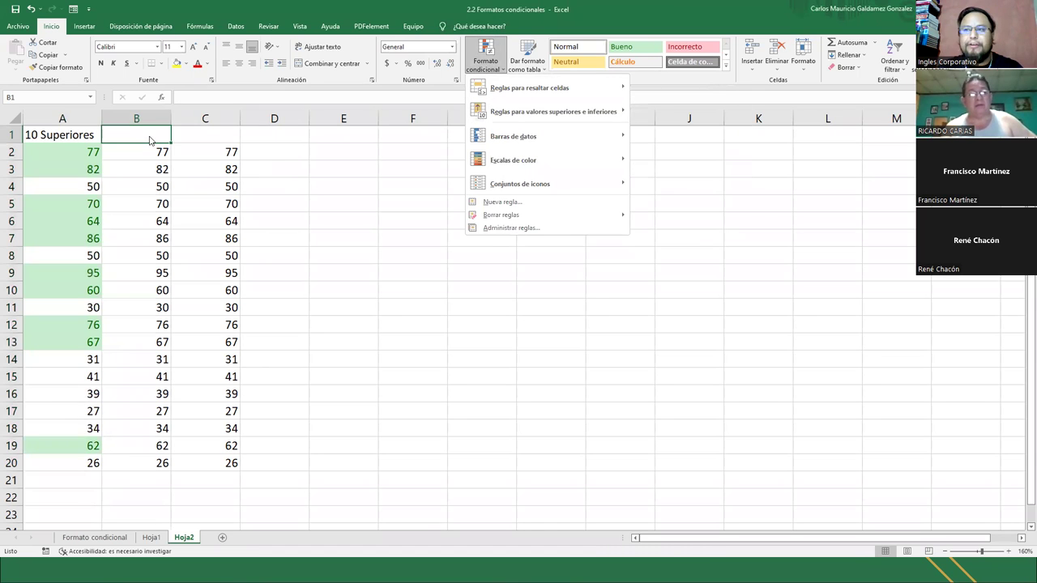
pyautogui.write('10')
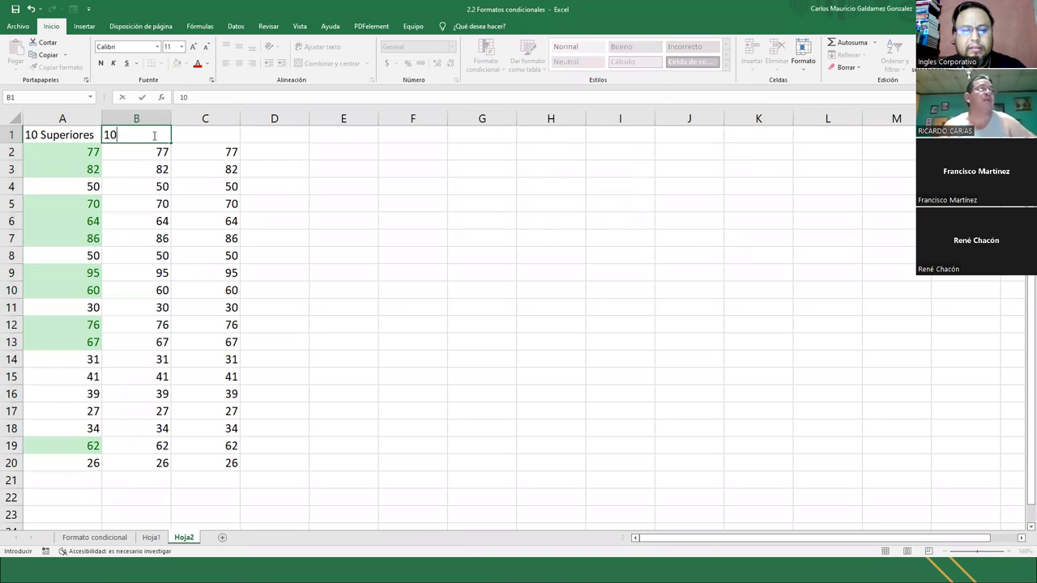
pyautogui.write('% Inferiores')
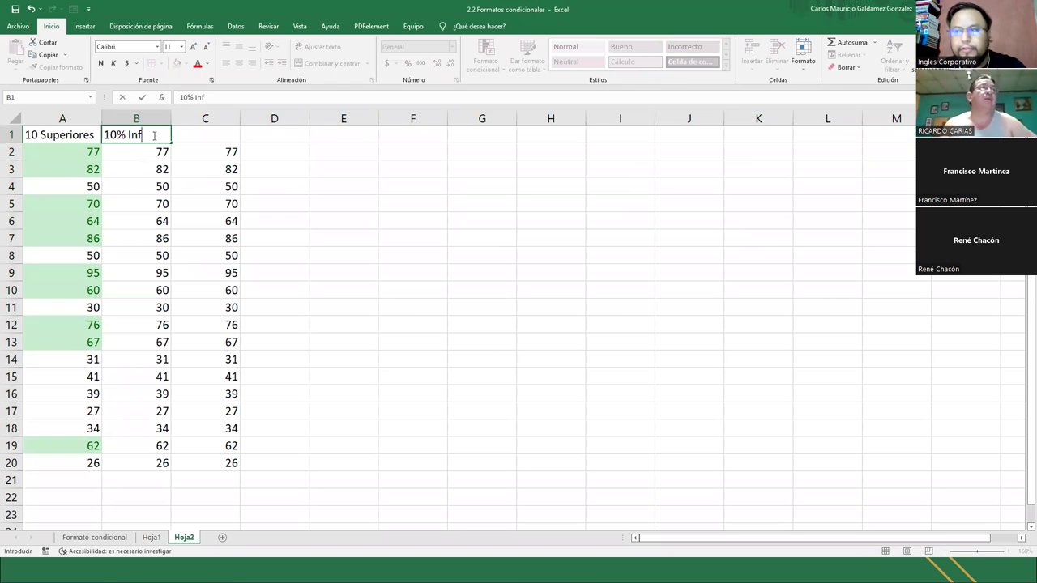
pyautogui.press('Return')
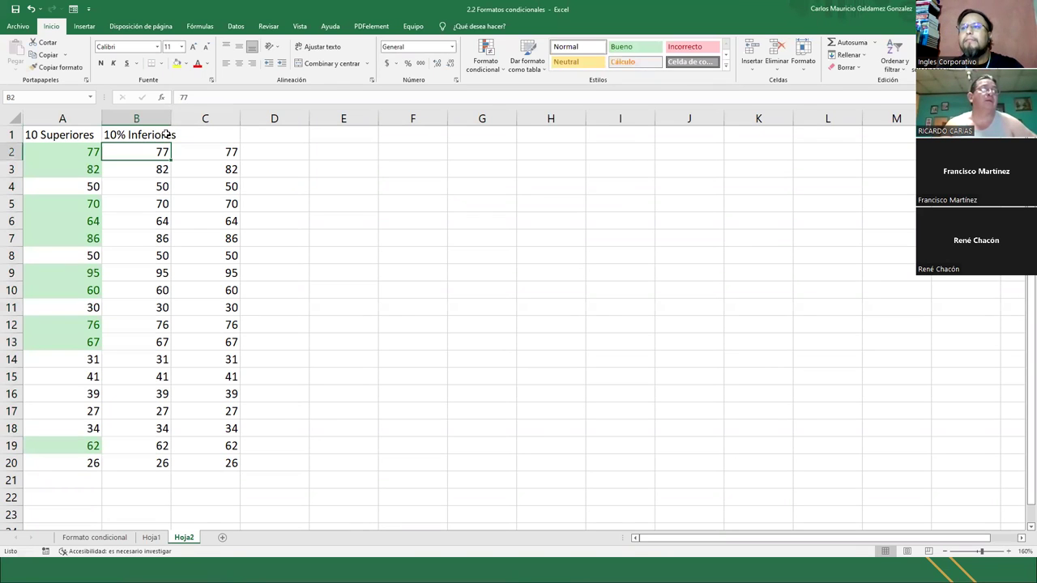
pyautogui.doubleClick(170, 118)
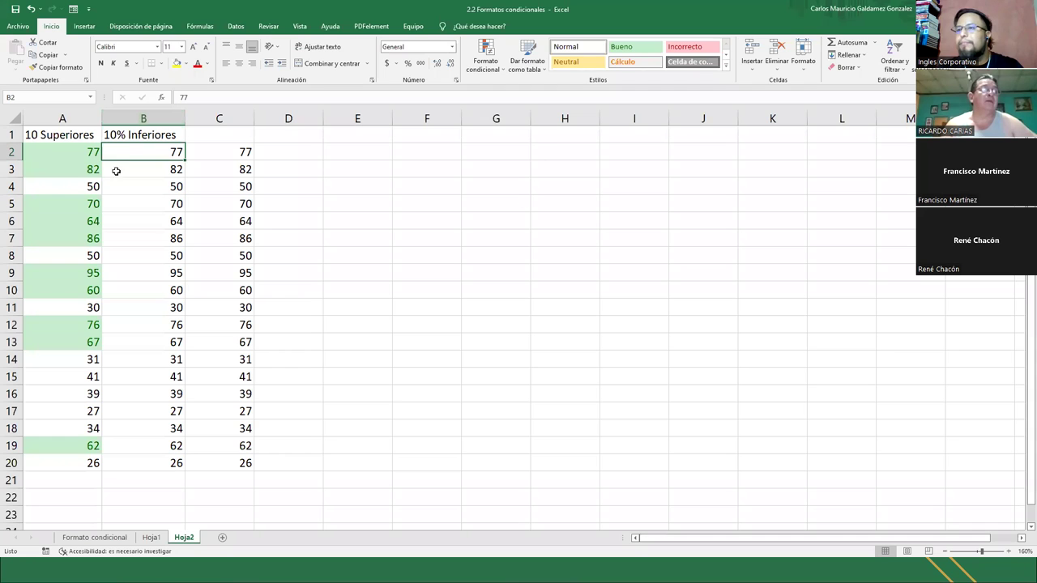
# Apply a 10% de valores inferiores rule to B2:B20 for the bottom 35% with Relleno rojo claro con texto rojo oscuro
pyautogui.moveTo(121, 153); pyautogui.dragTo(134, 464)
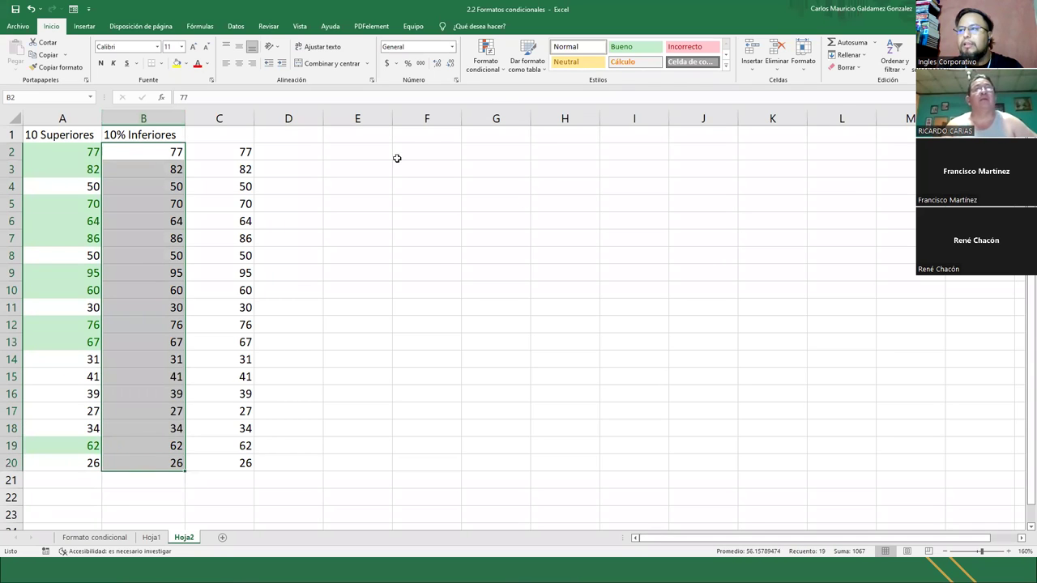
pyautogui.click(486, 55)
pyautogui.moveTo(563, 138)
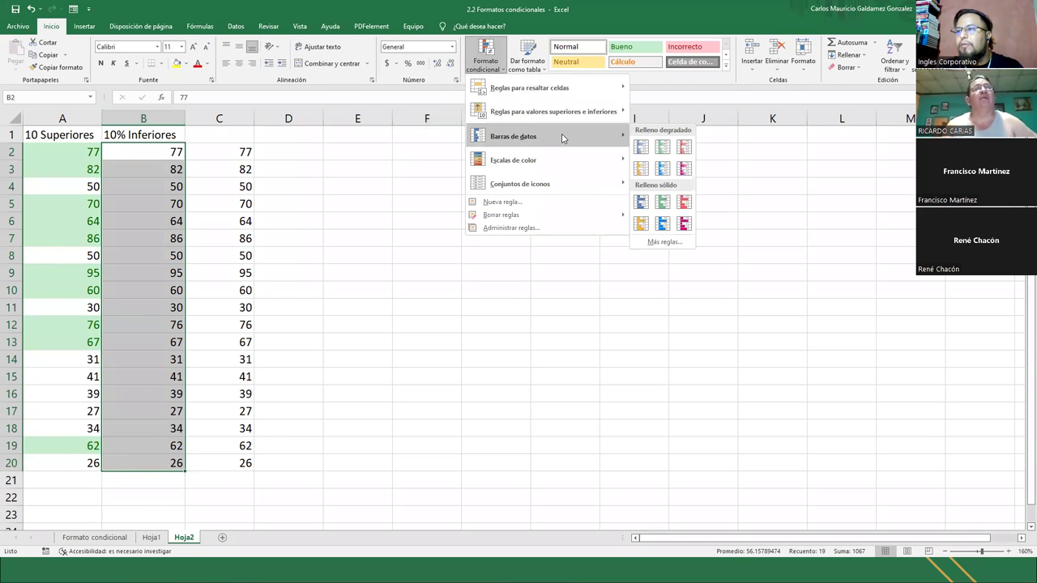
pyautogui.moveTo(595, 111)
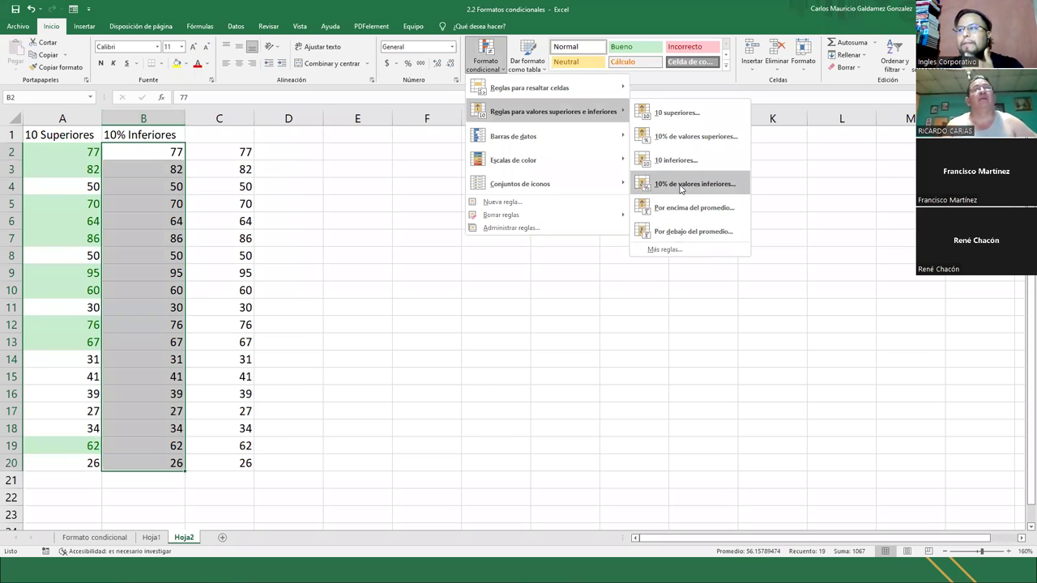
pyautogui.click(680, 185)
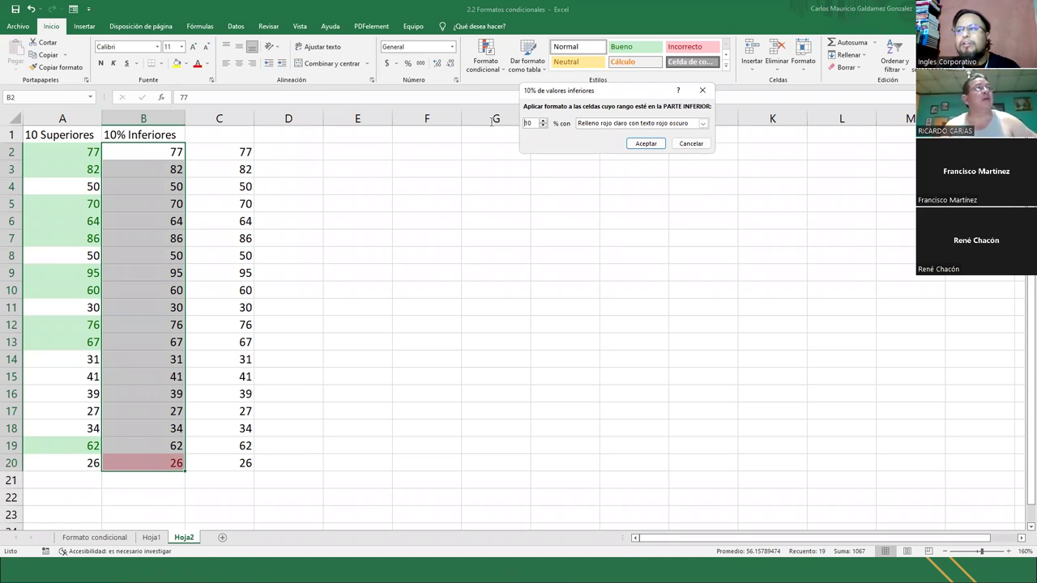
pyautogui.write('35')
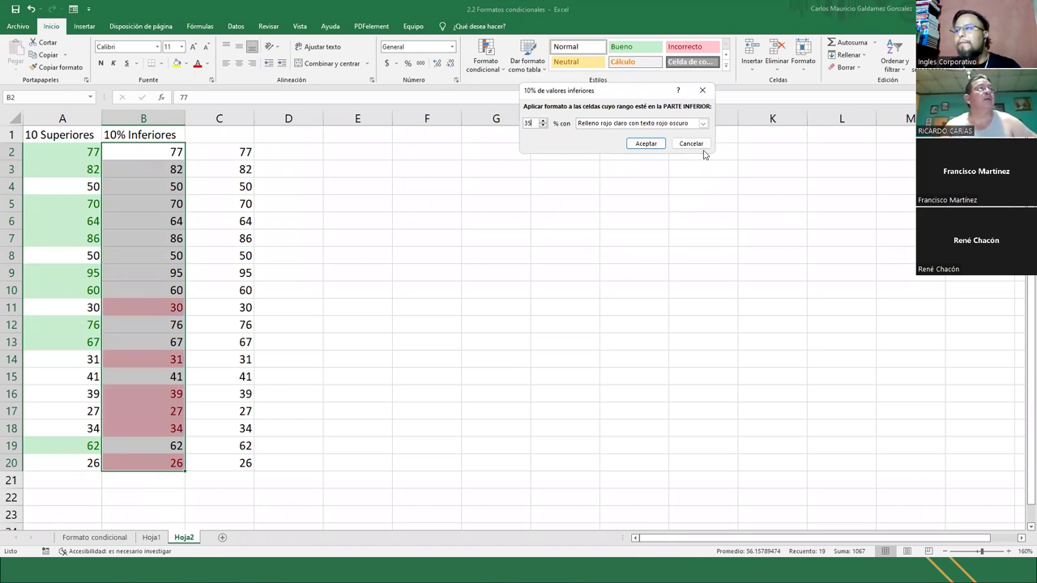
pyautogui.click(644, 144)
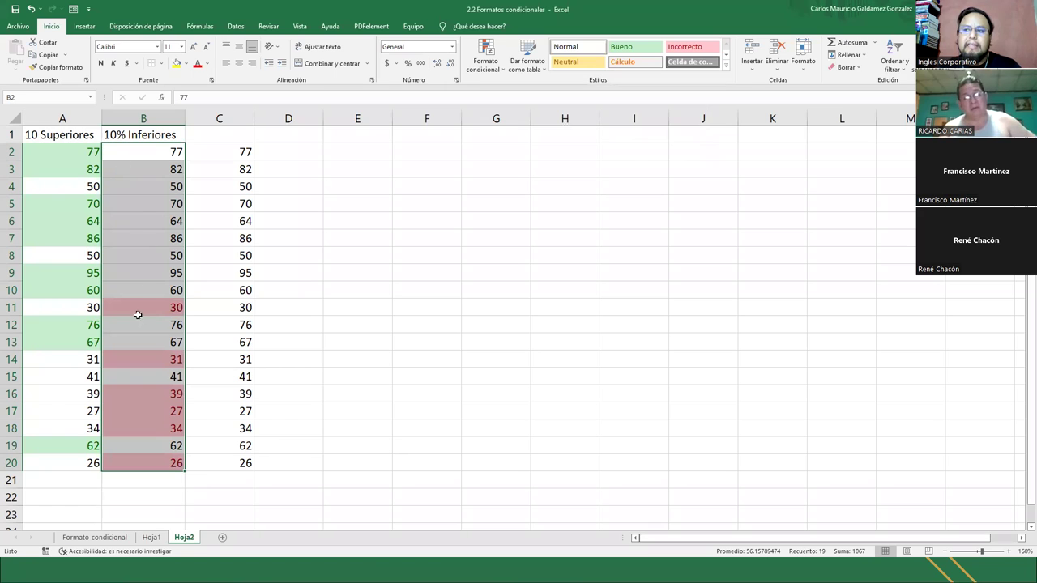
# Change the heading in B1 to "35% Inferiores"
pyautogui.doubleClick(110, 137)
pyautogui.press('BackSpace')
pyautogui.press('Delete')
pyautogui.write('35')
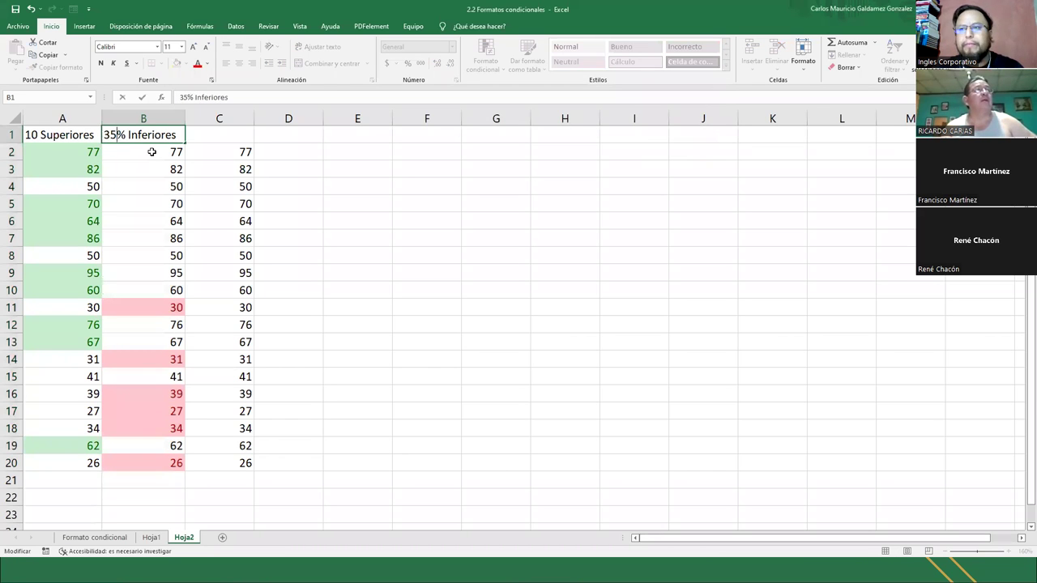
pyautogui.press('Return')
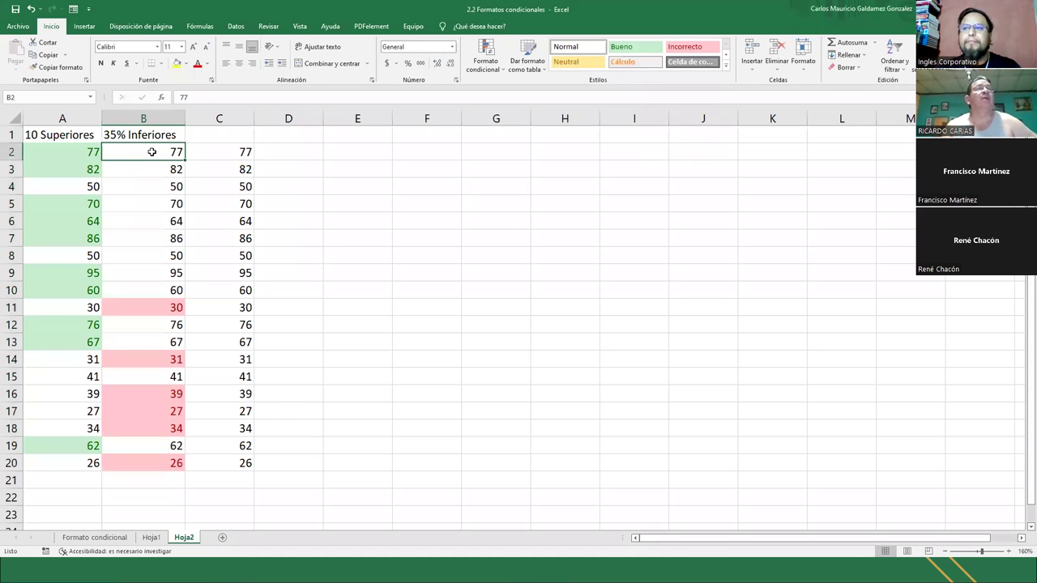
pyautogui.moveTo(138, 308); pyautogui.dragTo(145, 465)
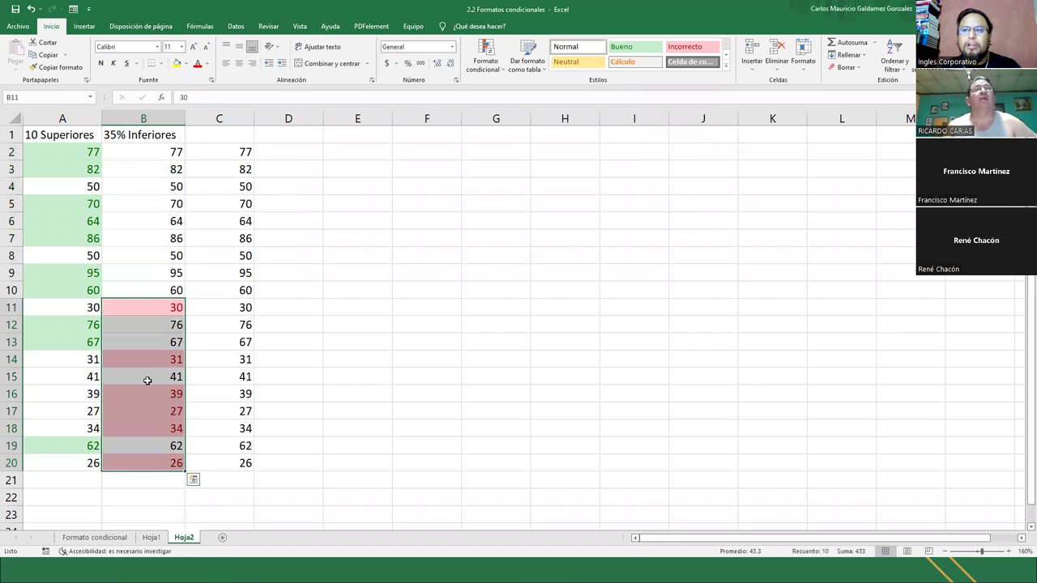
pyautogui.click(118, 135)
pyautogui.moveTo(139, 155); pyautogui.dragTo(151, 453)
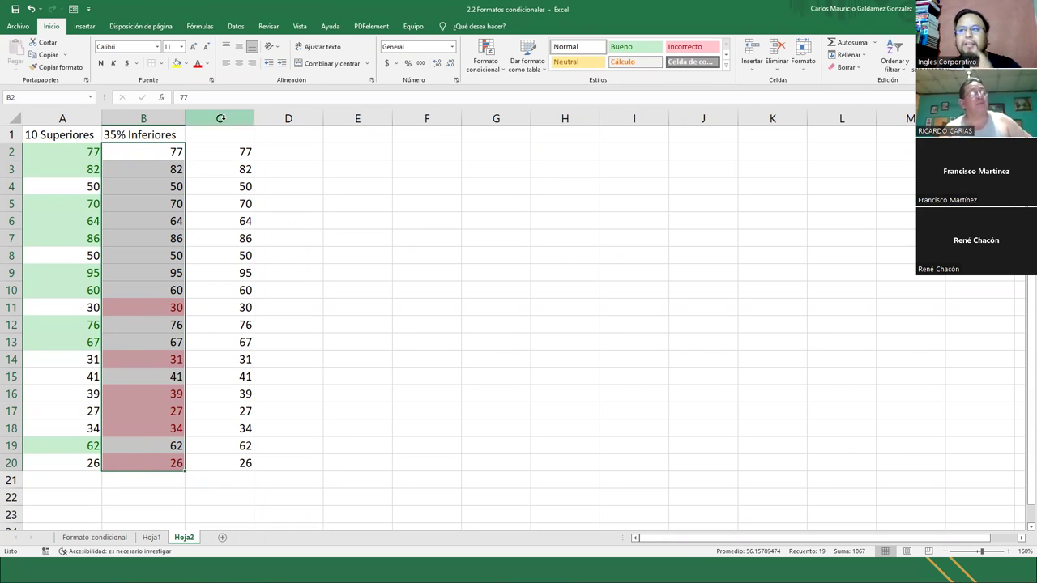
# Enter the heading "Promedio Inferior" in C1 and widen column C to fit it
pyautogui.moveTo(253, 118); pyautogui.dragTo(271, 118)
pyautogui.click(243, 135)
pyautogui.click(478, 57)
pyautogui.moveTo(567, 111)
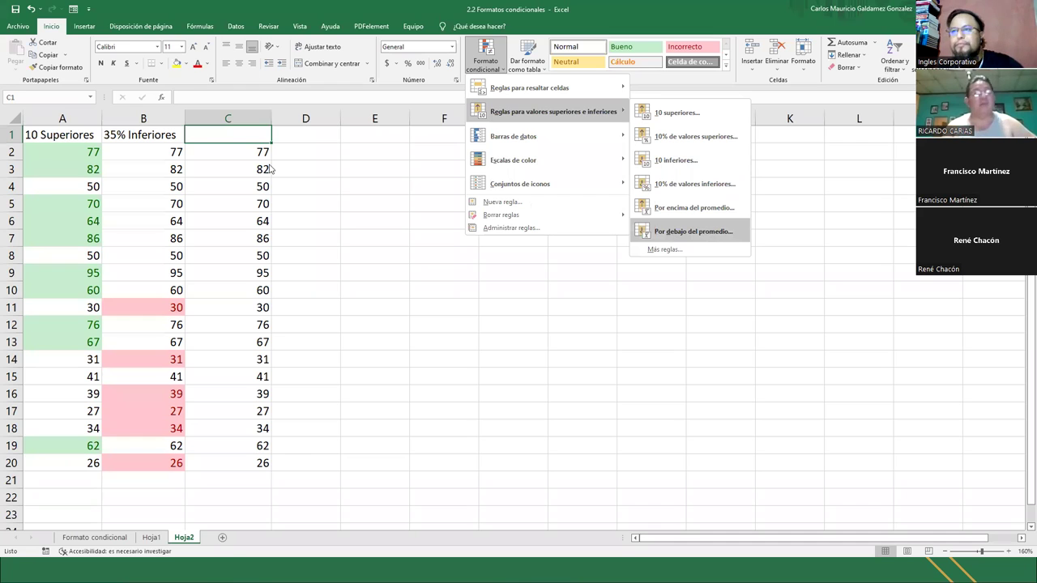
pyautogui.click(228, 131)
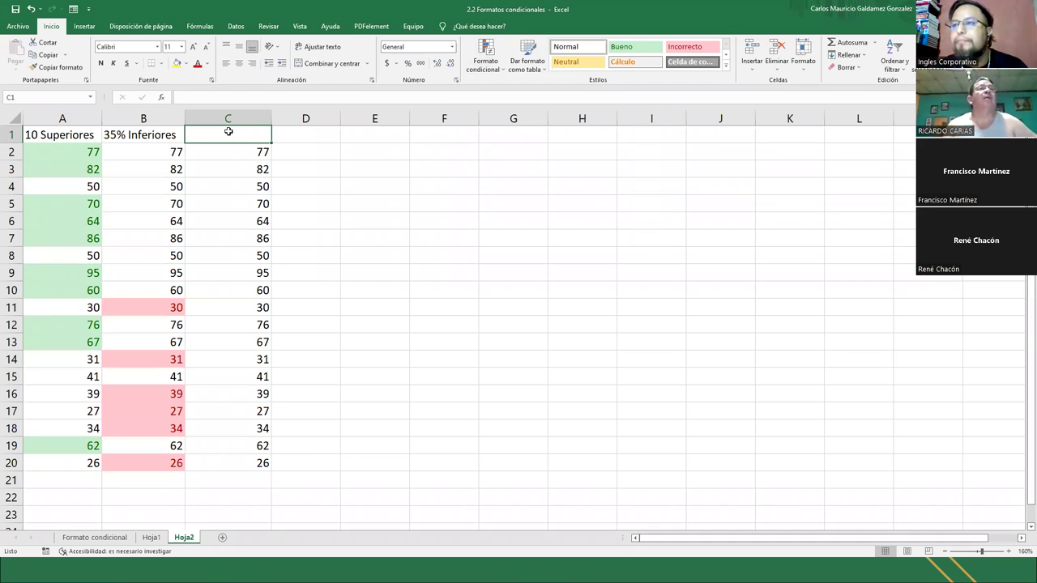
pyautogui.write('Prom')
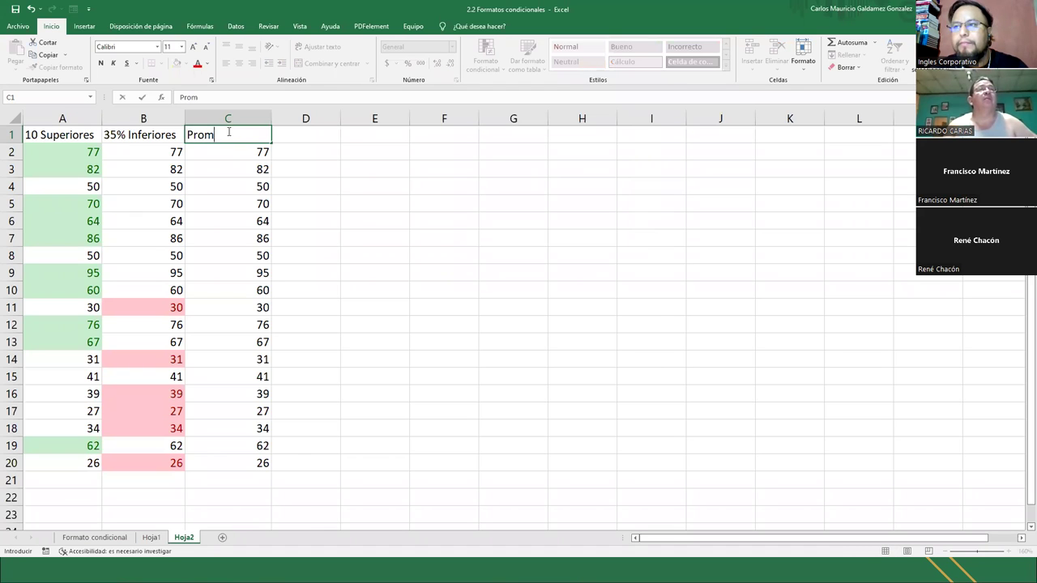
pyautogui.write('edio Inferior')
pyautogui.press('Return')
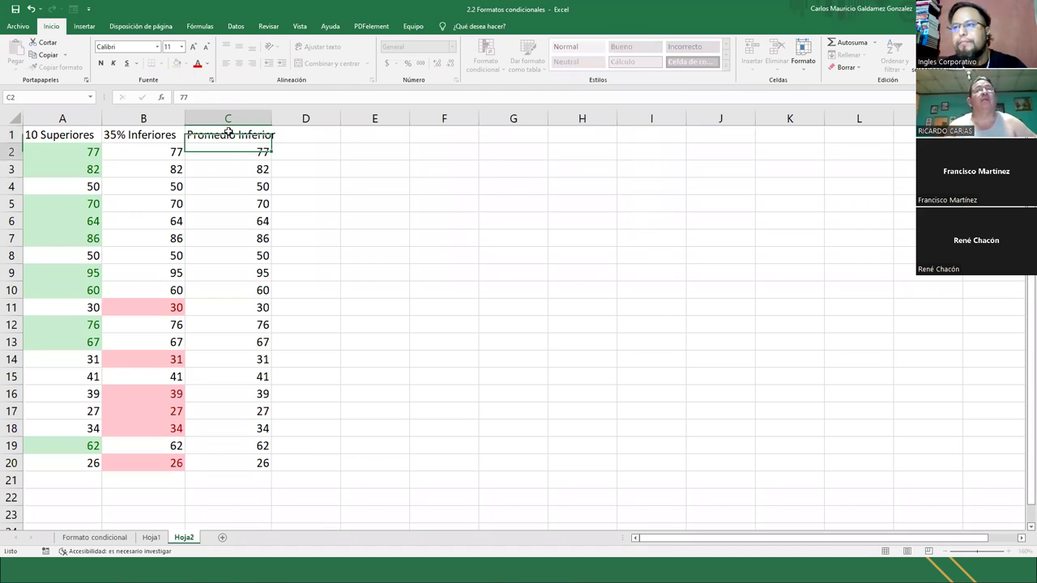
pyautogui.moveTo(270, 110); pyautogui.dragTo(286, 111)
# Check the average of C2:C19 and note it in D5 as 57.83
pyautogui.moveTo(247, 154); pyautogui.dragTo(238, 456)
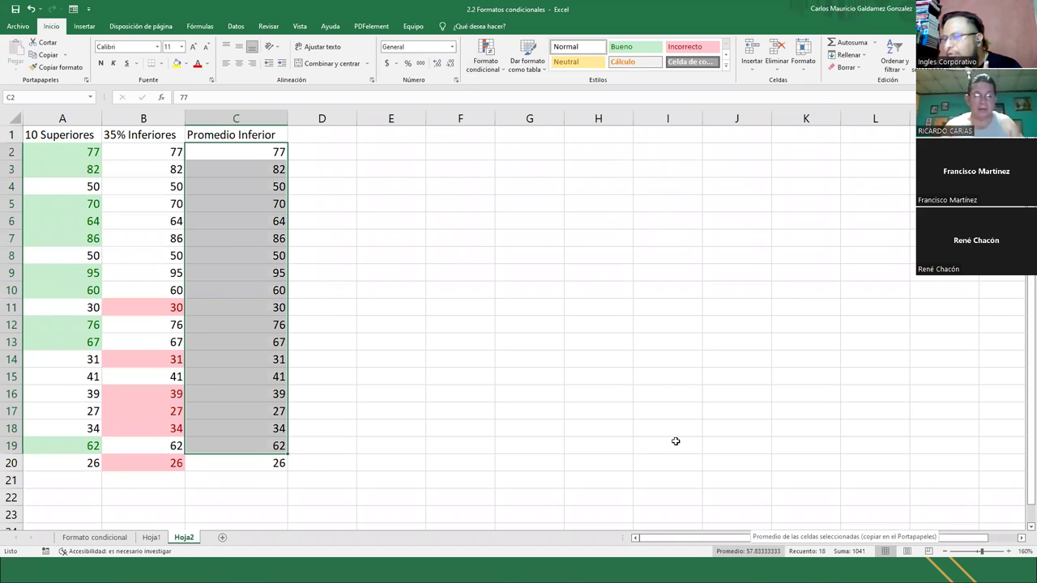
pyautogui.click(338, 202)
pyautogui.write('57.83')
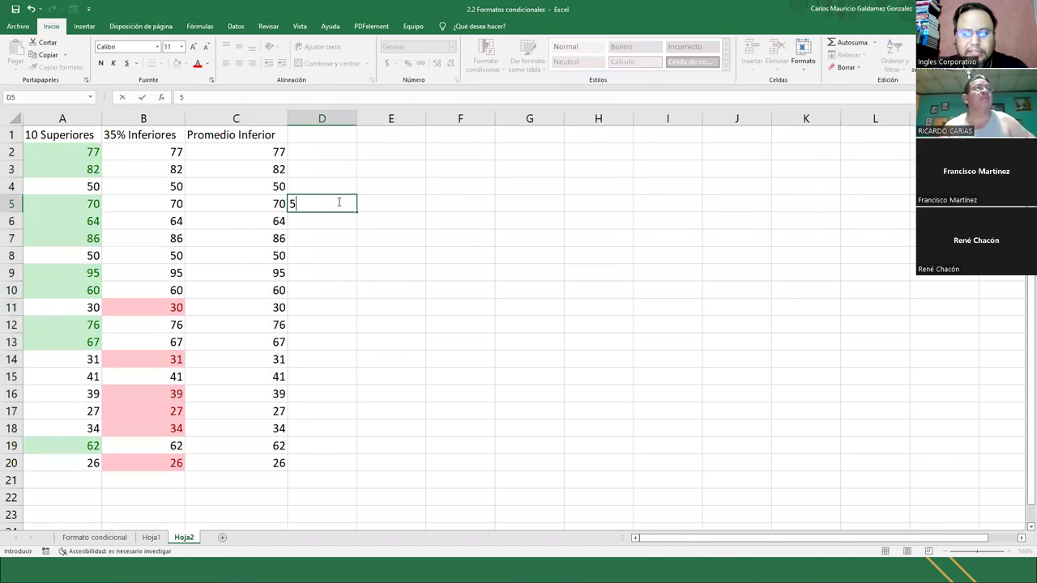
pyautogui.press('Return')
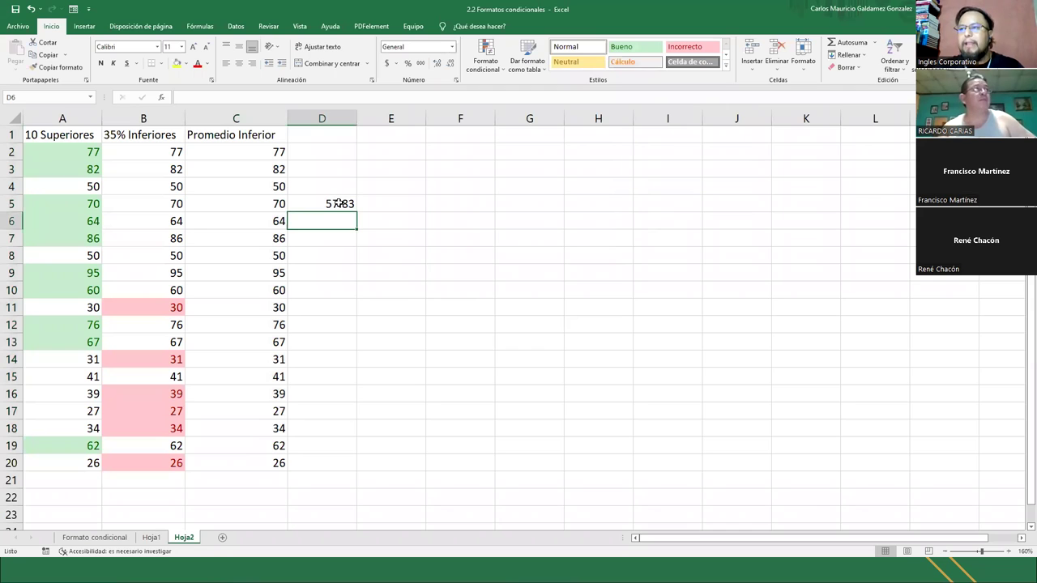
pyautogui.click(339, 203)
# Apply a Por debajo del promedio rule to C2:C20 with Relleno amarillo con texto amarillo oscuro
pyautogui.moveTo(246, 153); pyautogui.dragTo(243, 456)
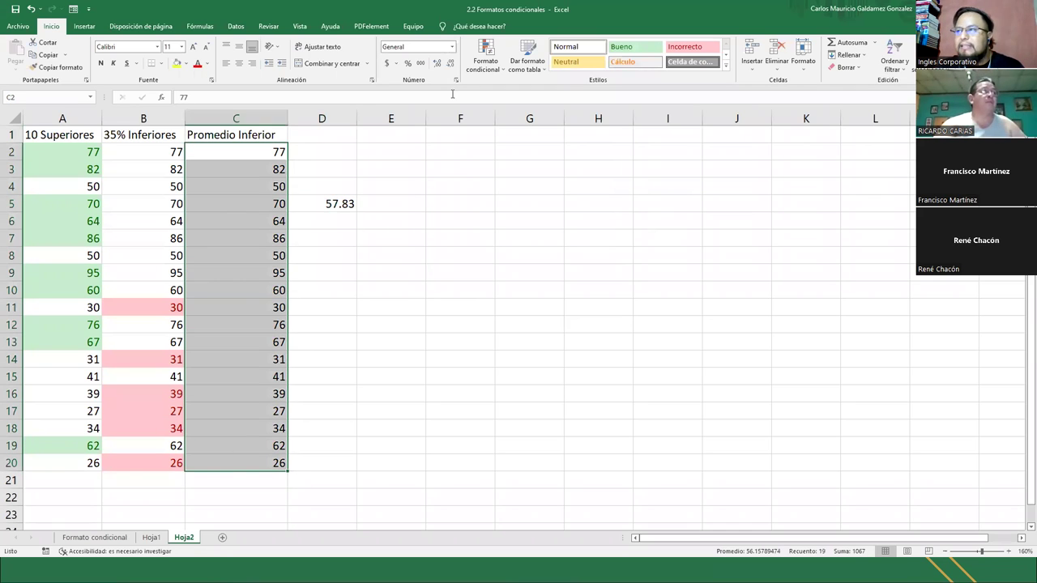
pyautogui.click(483, 65)
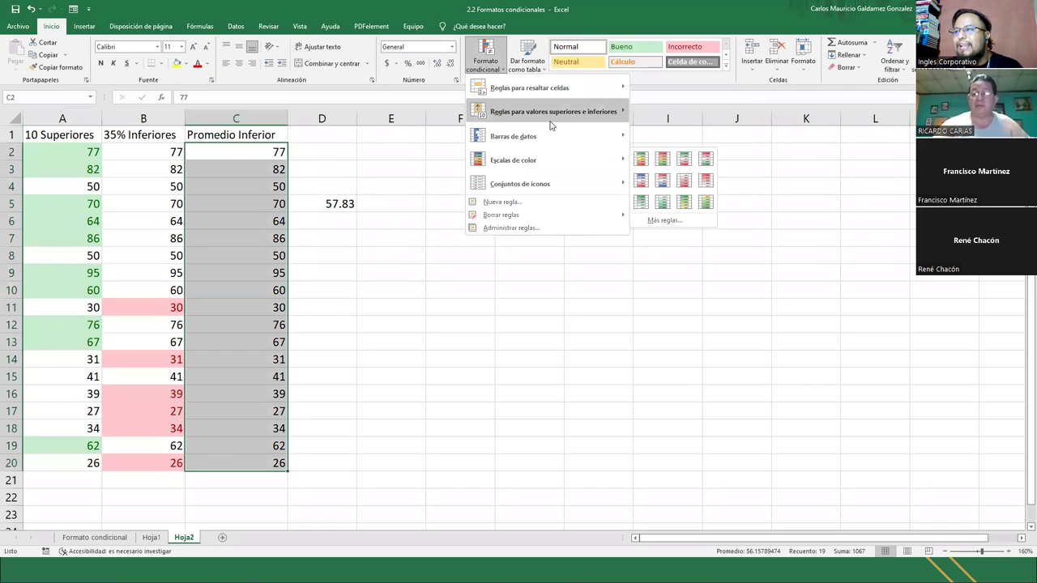
pyautogui.moveTo(558, 118)
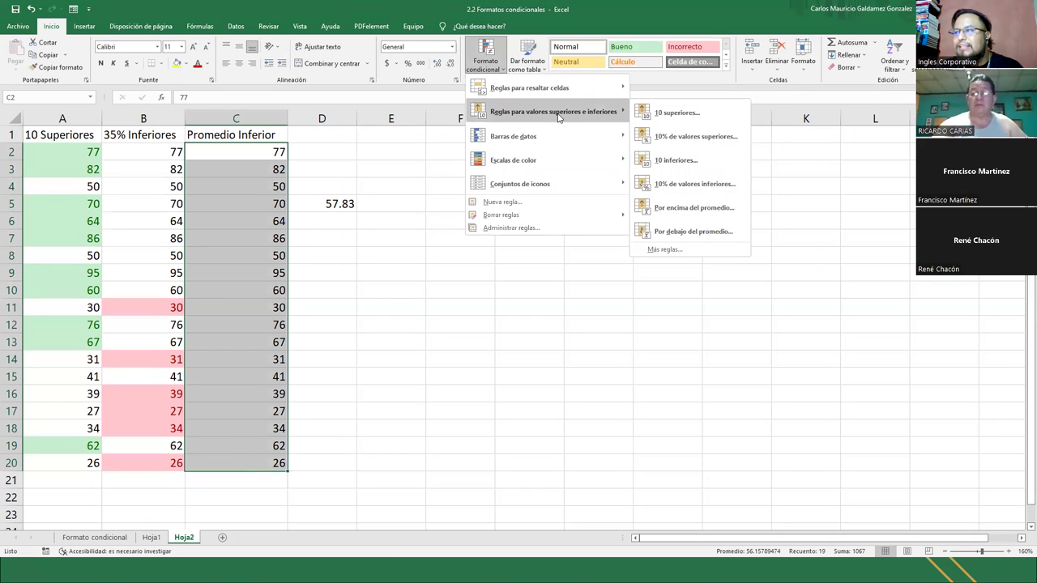
pyautogui.click(688, 232)
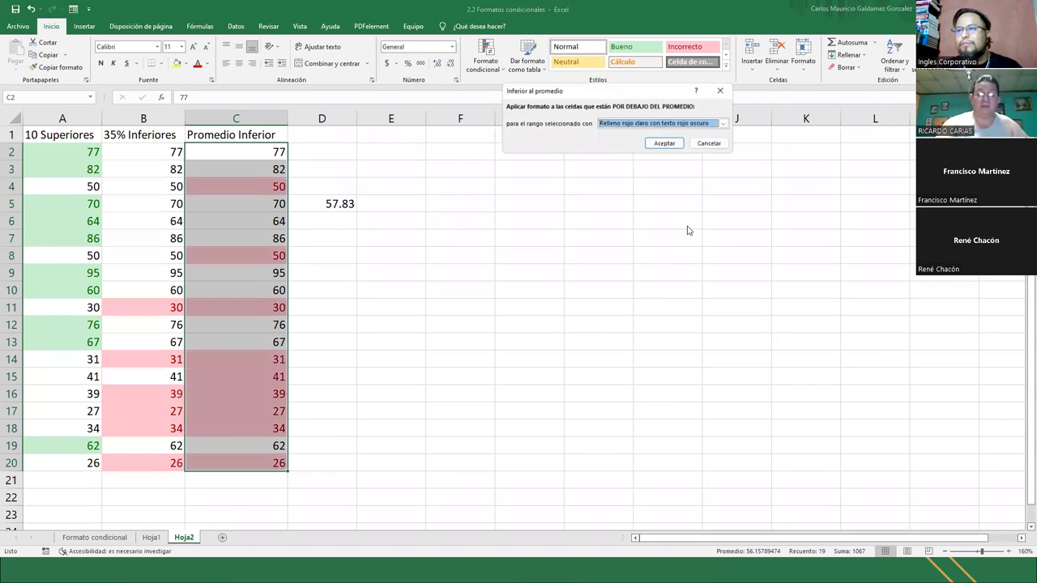
pyautogui.click(621, 123)
pyautogui.click(632, 140)
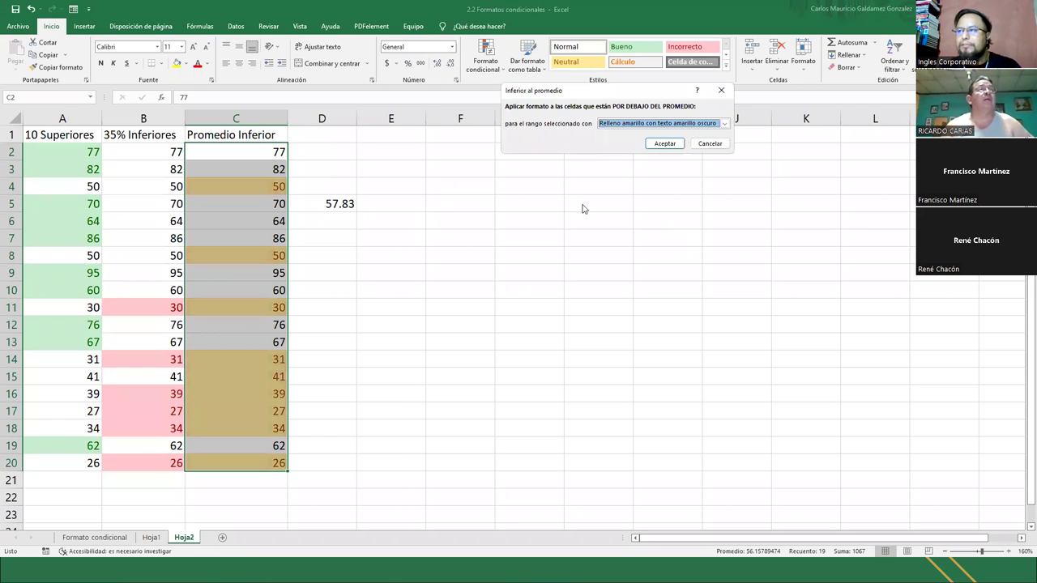
pyautogui.click(664, 143)
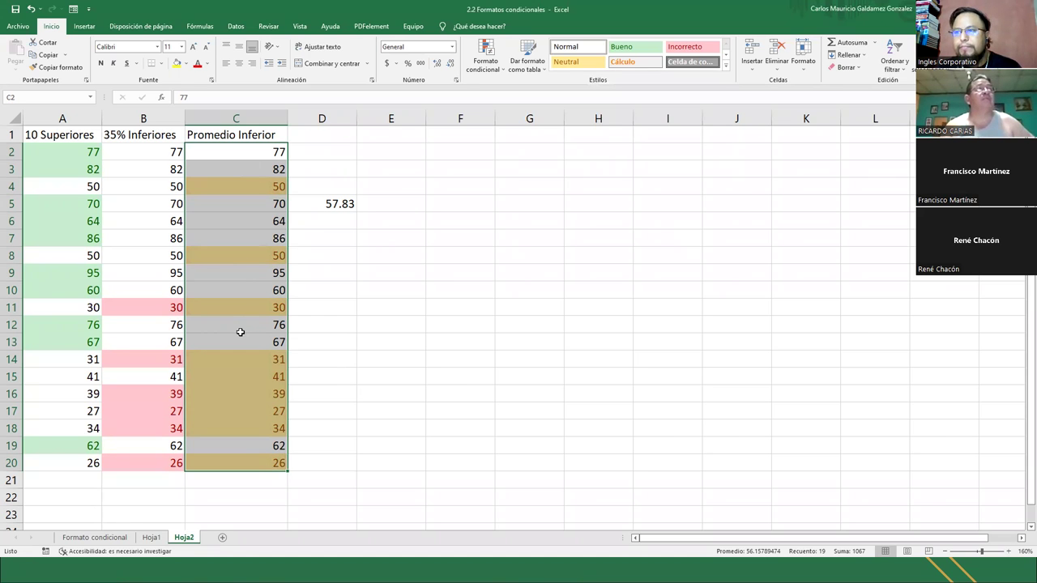
# Test the below-average rule by entering 57 in C6 and replacing it with 58
pyautogui.click(242, 221)
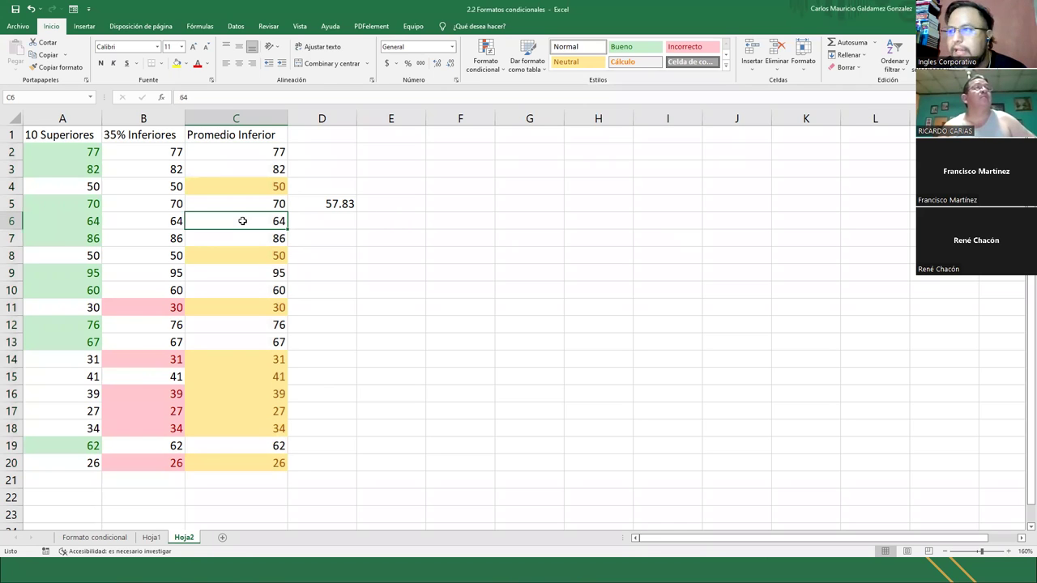
pyautogui.write('57')
pyautogui.press('Return')
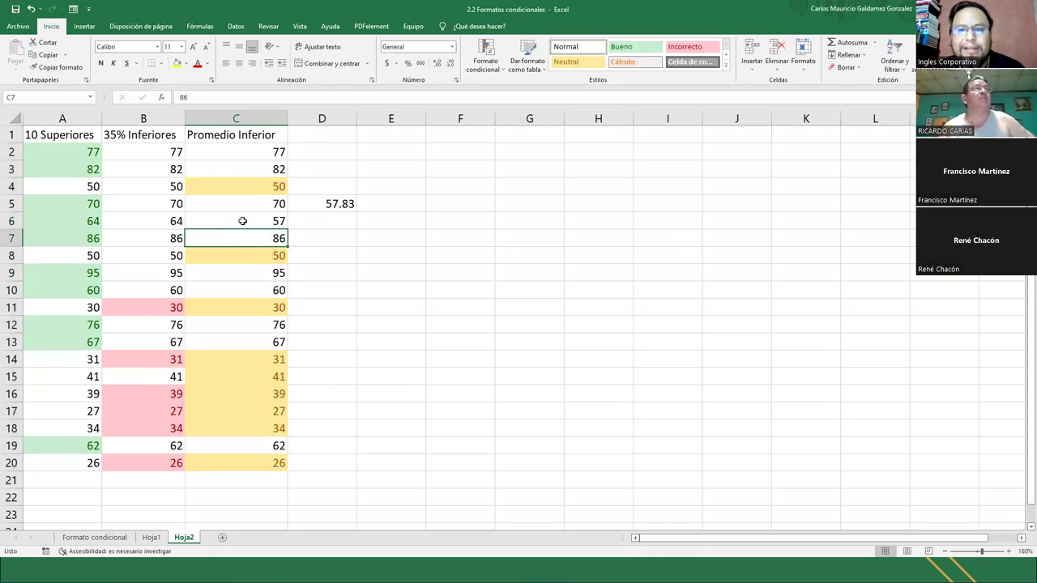
pyautogui.click(242, 223)
pyautogui.write('7')
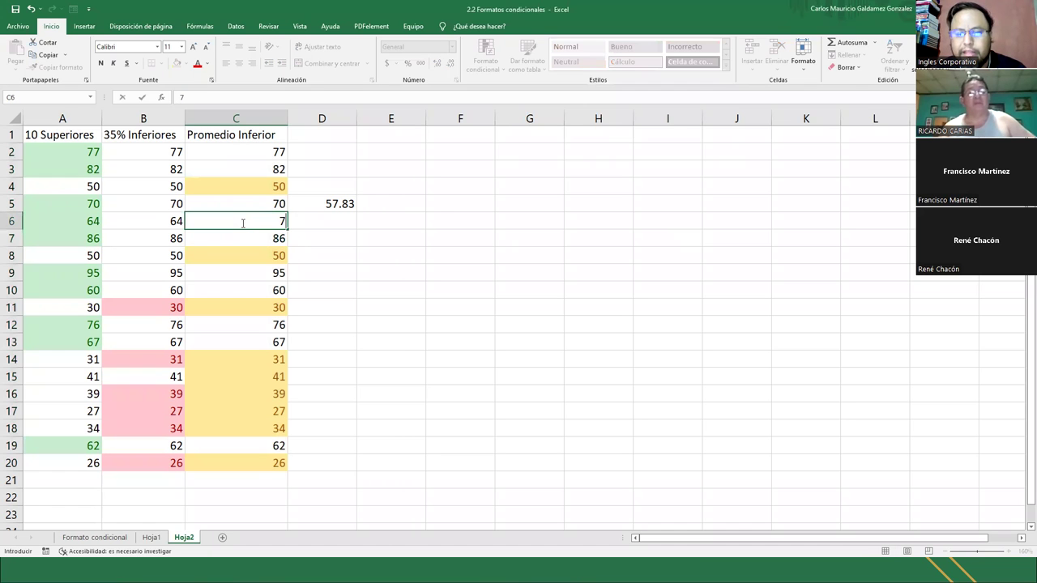
pyautogui.press('BackSpace')
pyautogui.write('58')
pyautogui.press('Return')
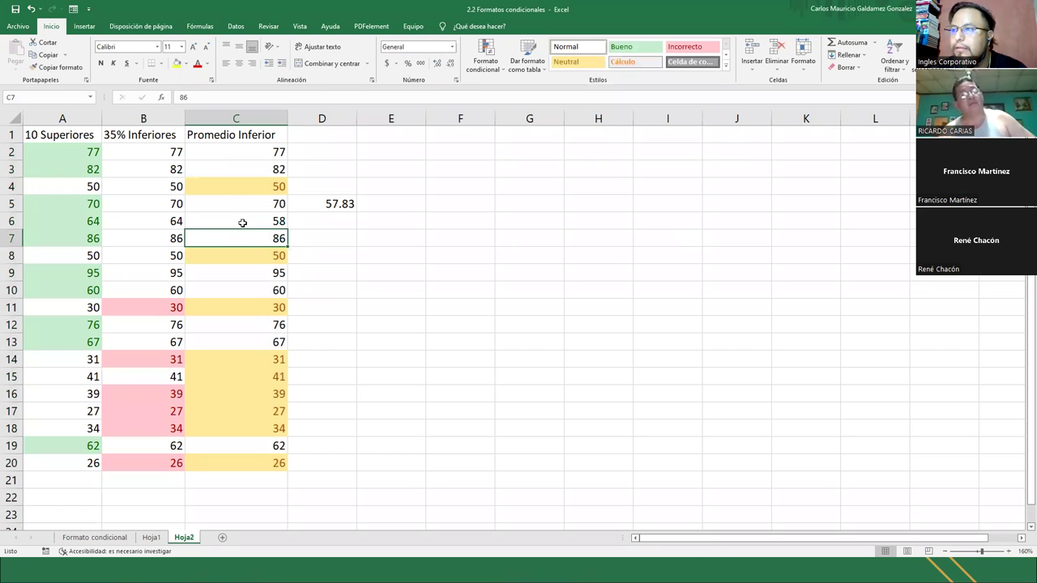
# Check the average of C2:C20 and update the noted average in D5 to 55.83
pyautogui.click(242, 222)
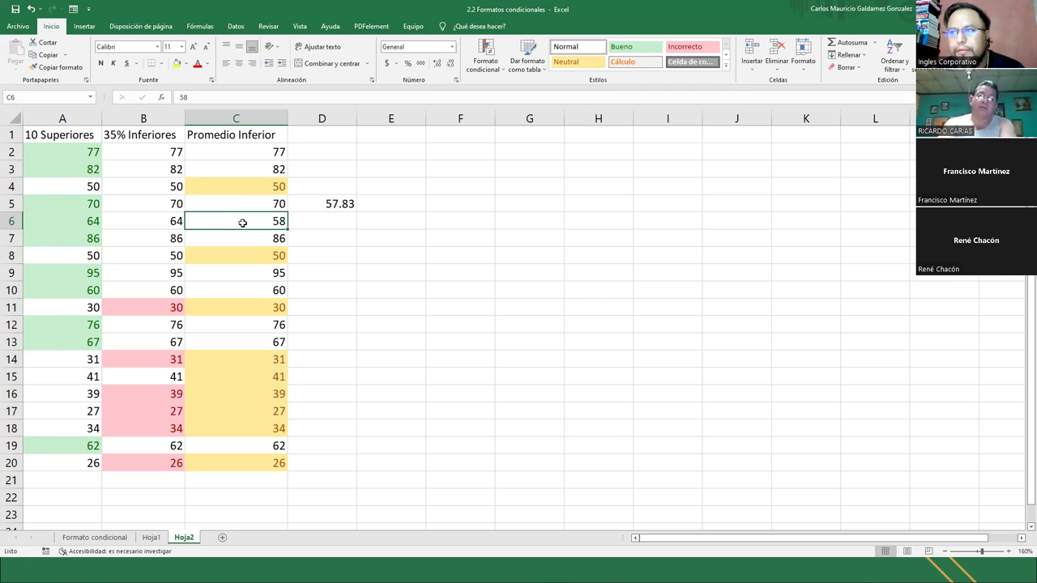
pyautogui.moveTo(233, 154); pyautogui.dragTo(220, 459)
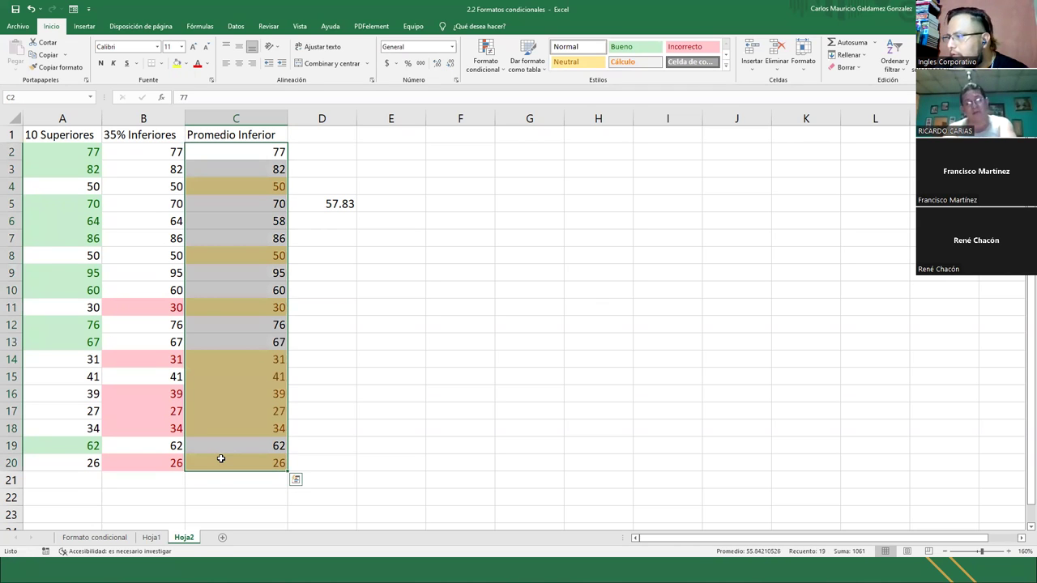
pyautogui.doubleClick(328, 204)
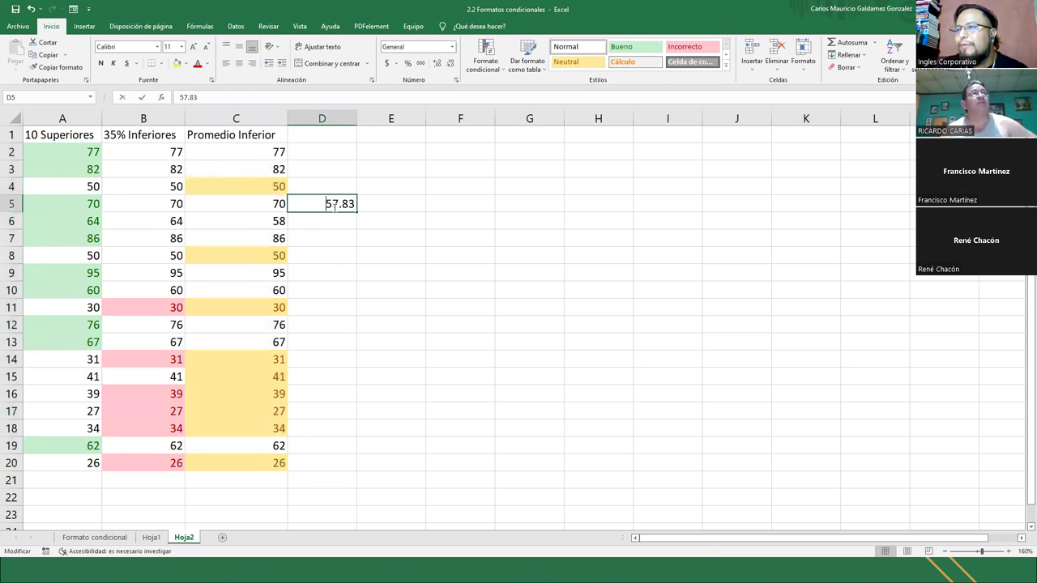
pyautogui.press('Delete')
pyautogui.write('5')
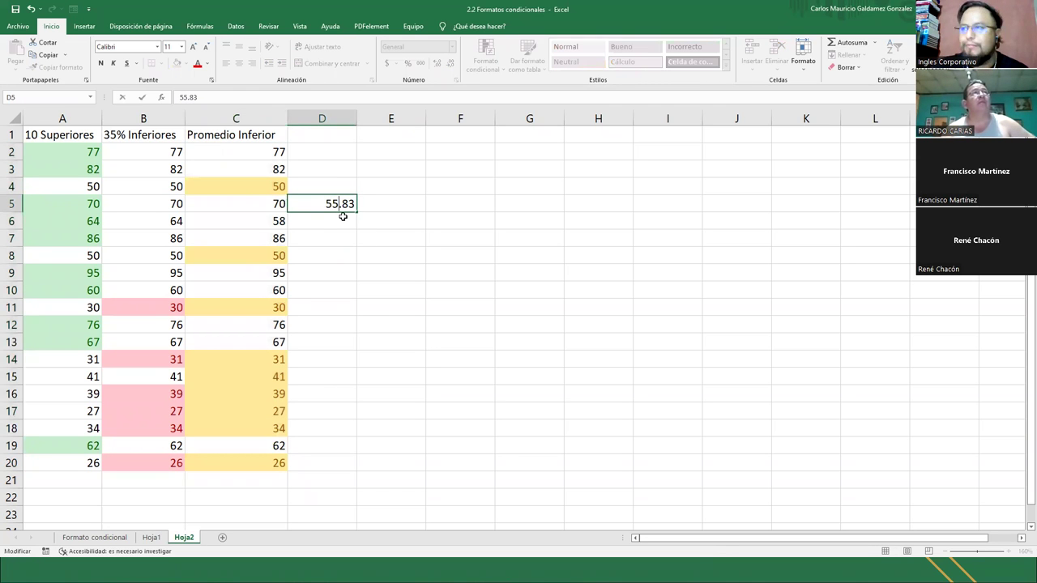
pyautogui.press('Return')
# Set the value in C6 to 55 to test it against the below-average rule
pyautogui.click(250, 226)
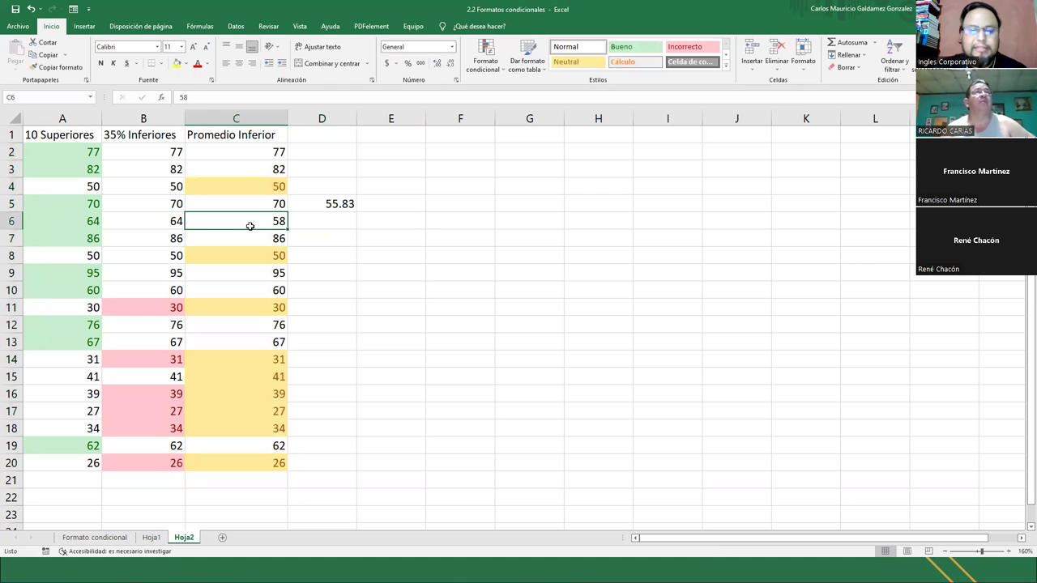
pyautogui.write('55')
pyautogui.press('Return')
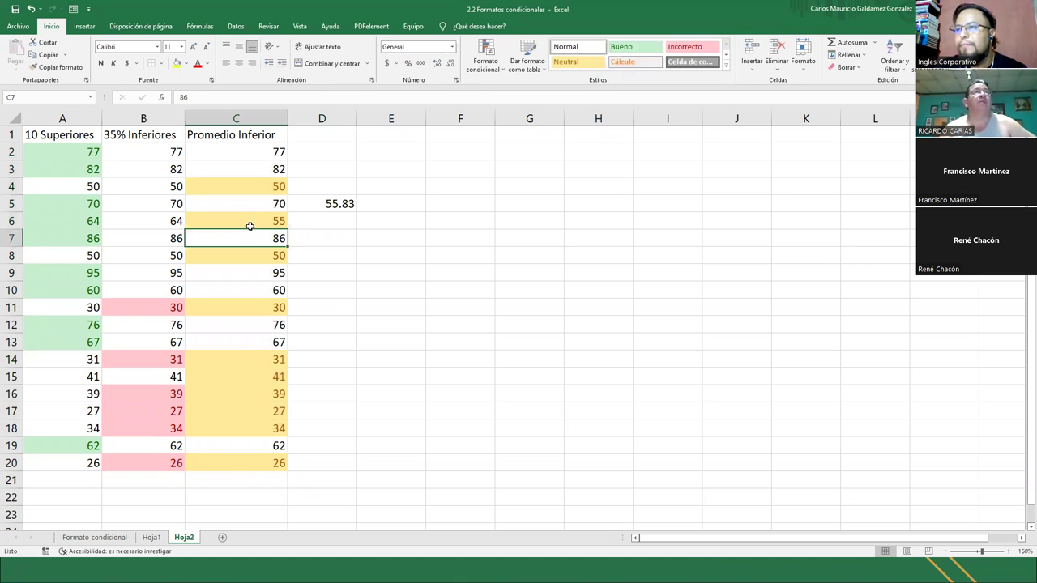
# Compare the average of C2:C20 with the value noted in D5
pyautogui.click(239, 226)
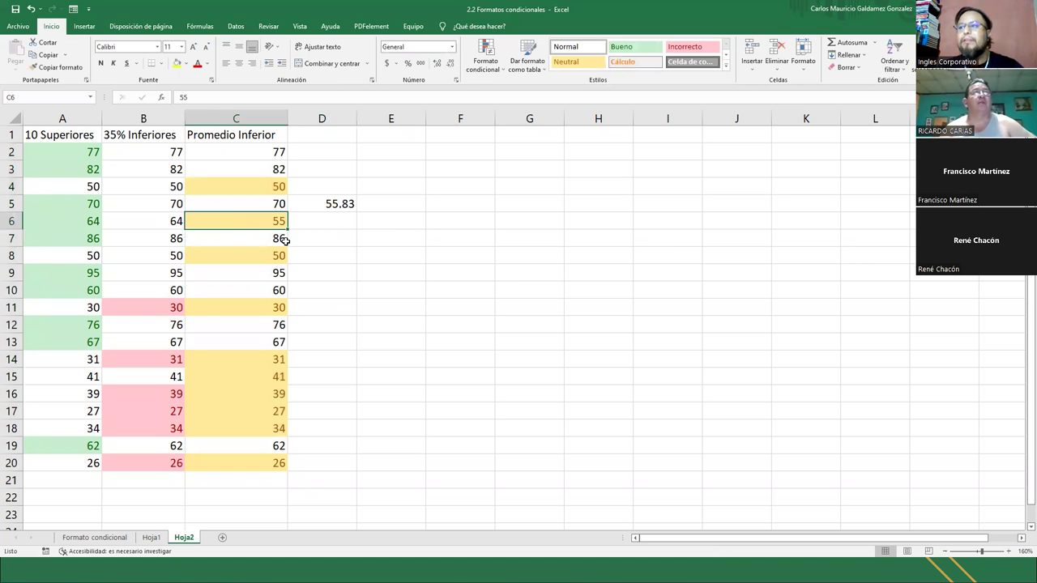
pyautogui.click(327, 202)
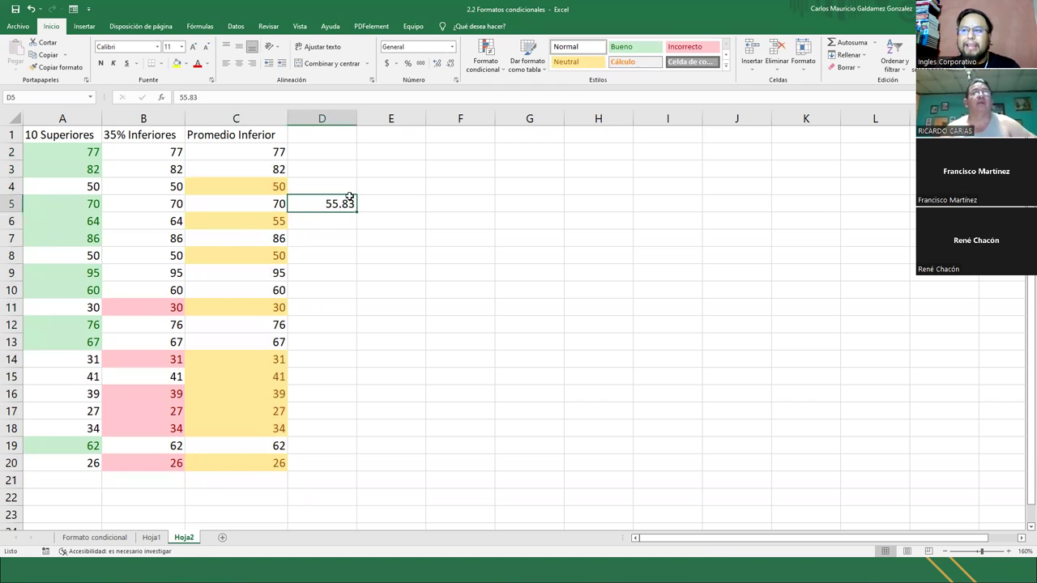
pyautogui.moveTo(235, 152); pyautogui.dragTo(243, 462)
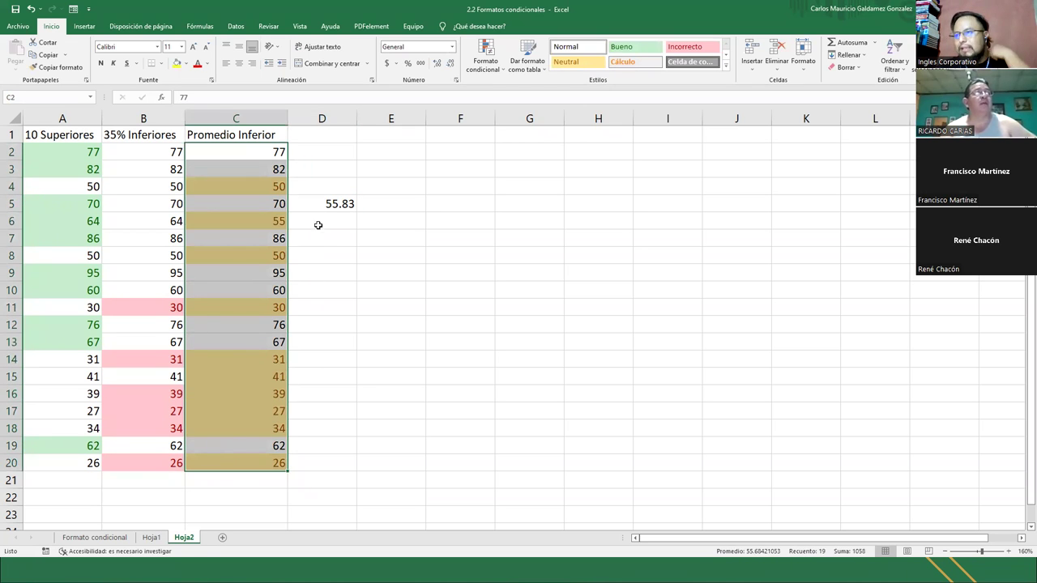
pyautogui.click(332, 203)
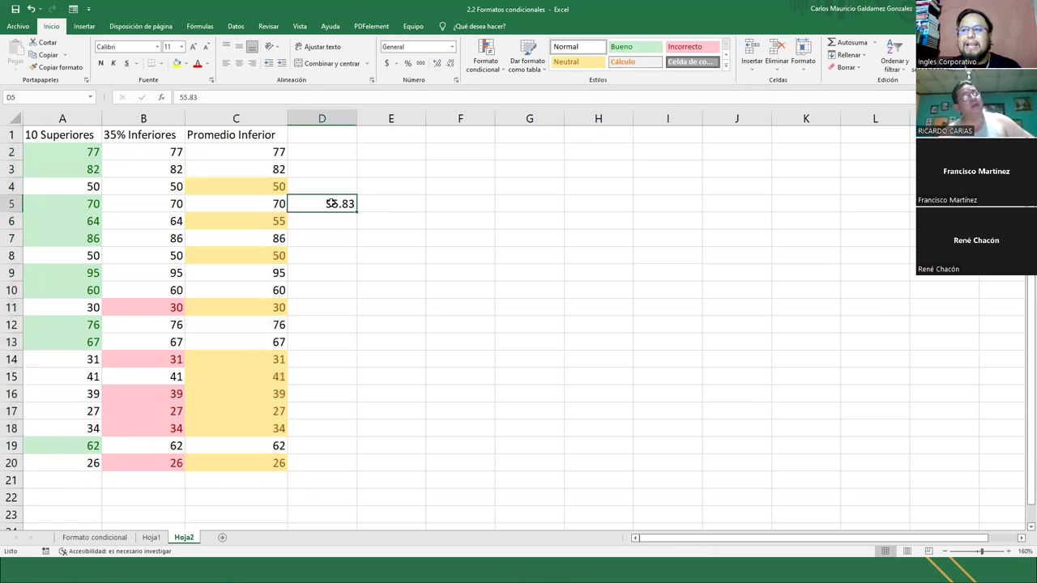
pyautogui.moveTo(221, 159); pyautogui.dragTo(206, 465)
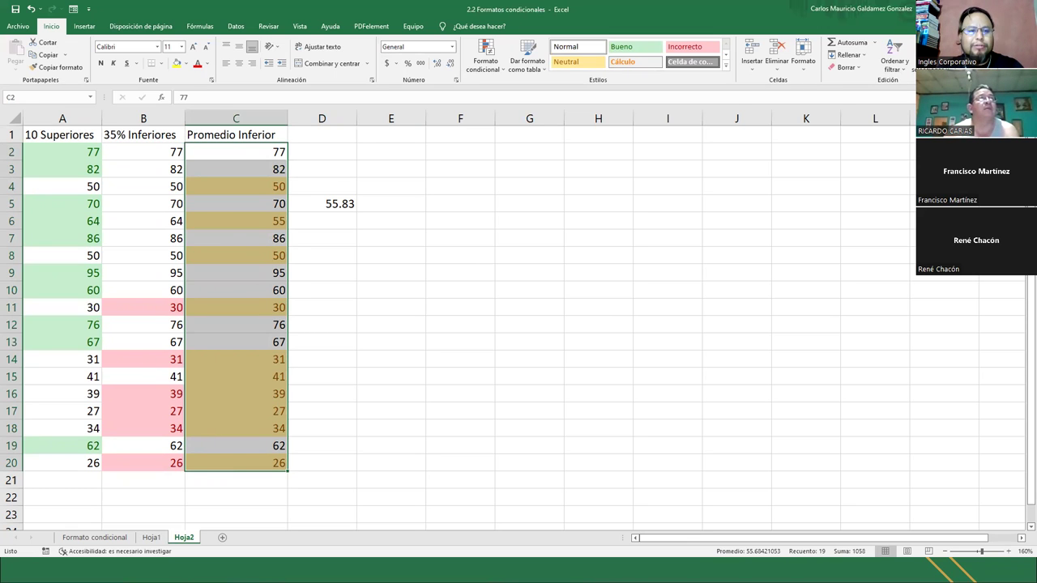
# Open the Formato condicional sheet and examine its monthly sales table, from the VENDEDOR column to the TOTAL row and column
pyautogui.hotkey('alt', 'Tab')
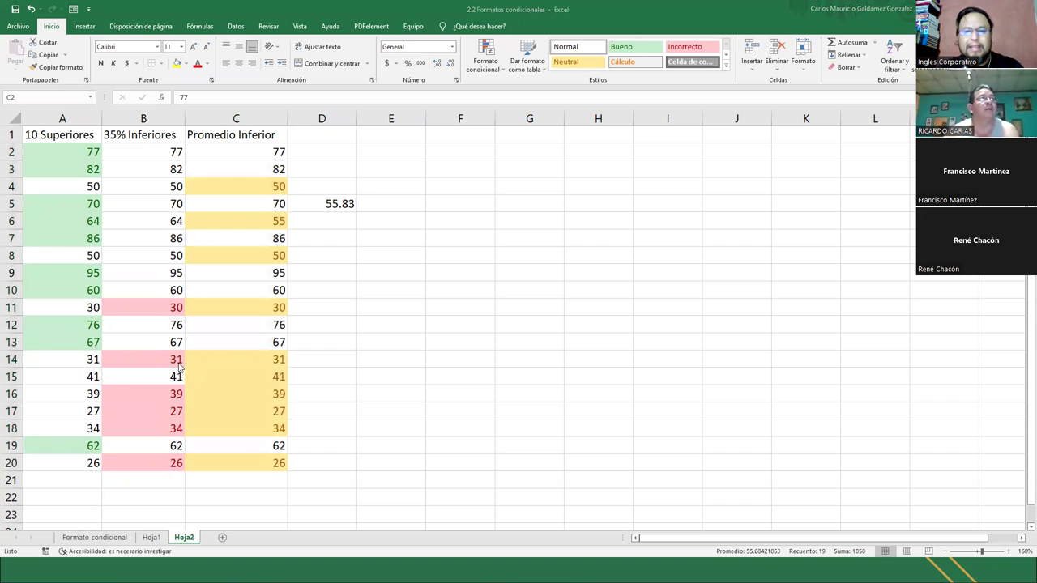
pyautogui.hotkey('alt', 'Tab')
pyautogui.click(94, 538)
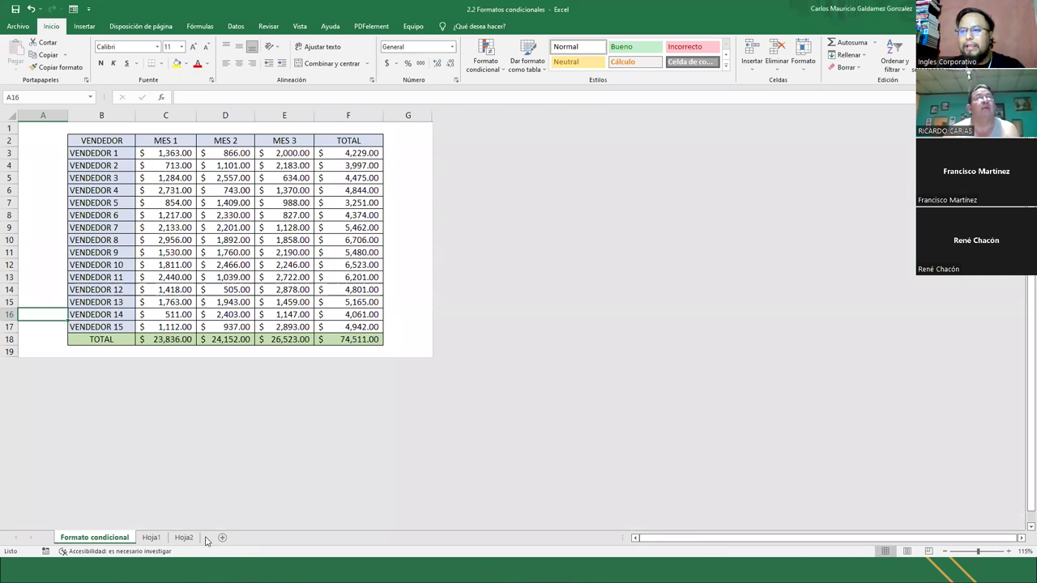
pyautogui.click(141, 325)
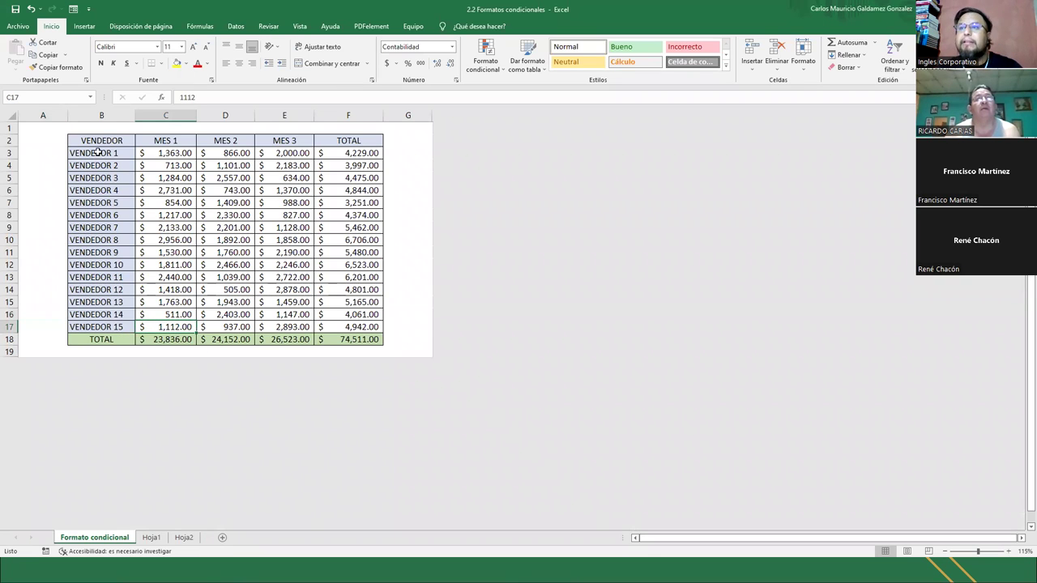
pyautogui.moveTo(115, 145); pyautogui.dragTo(348, 336)
pyautogui.click(348, 336)
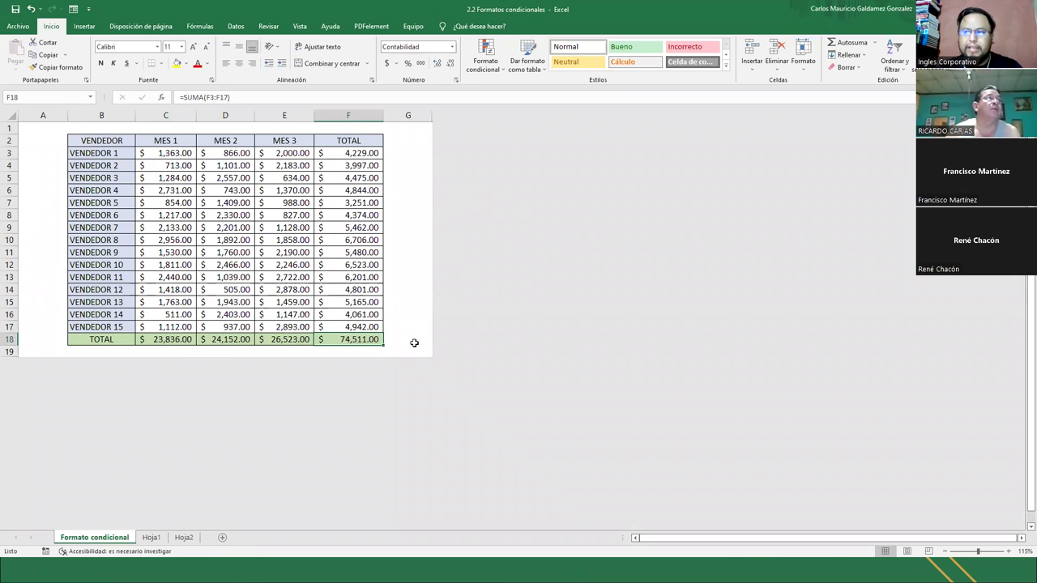
pyautogui.click(407, 338)
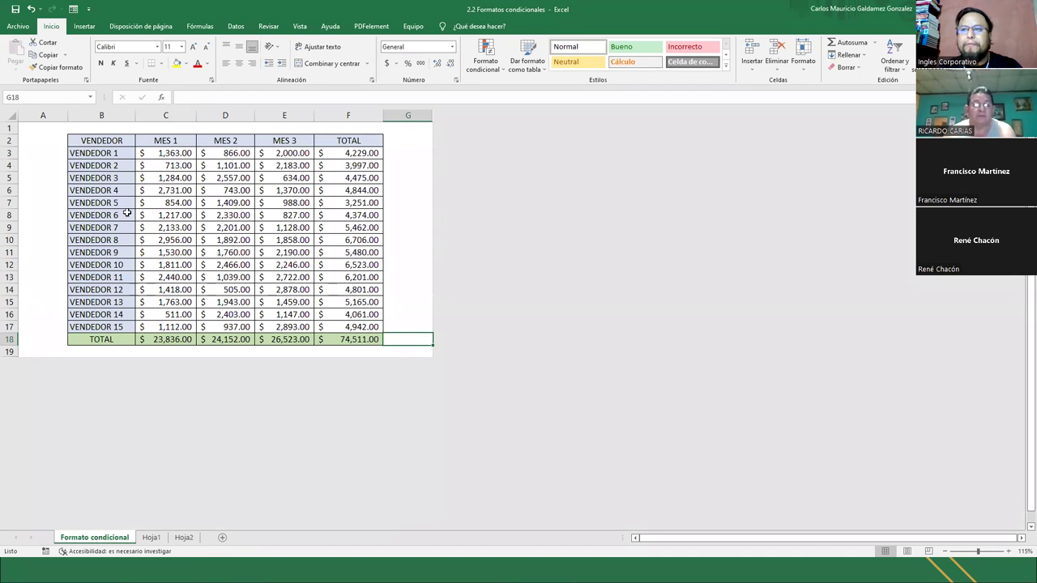
pyautogui.moveTo(98, 144); pyautogui.dragTo(105, 337)
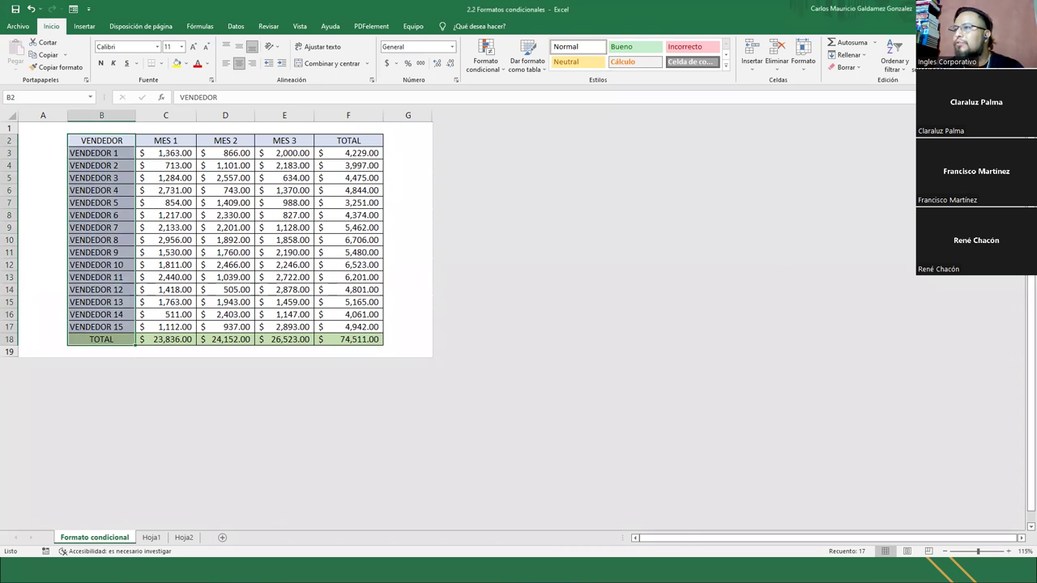
pyautogui.hotkey('alt', 'Tab')
pyautogui.press('Right')
pyautogui.press('Right')
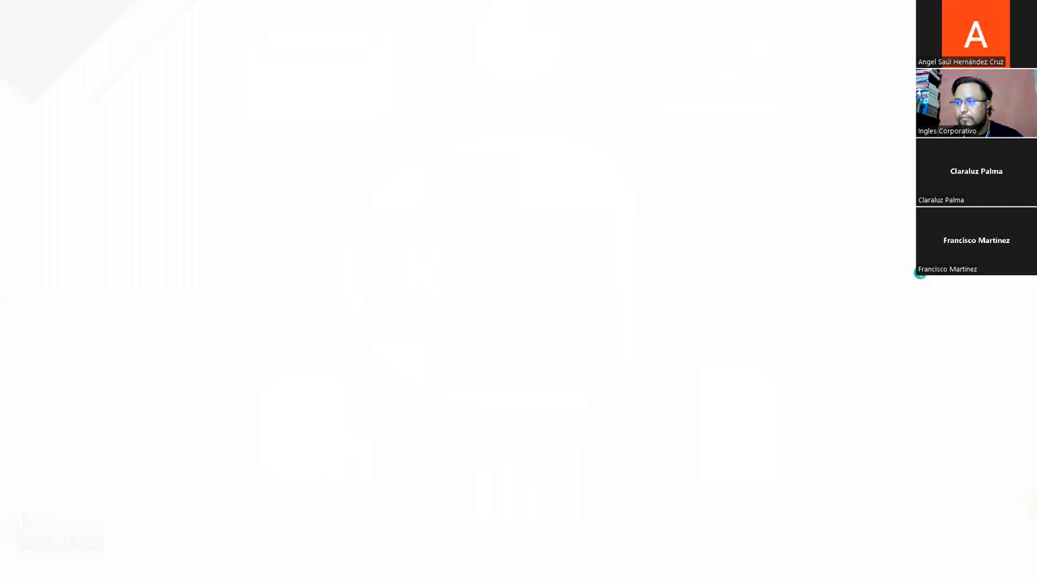
pyautogui.press('Right')
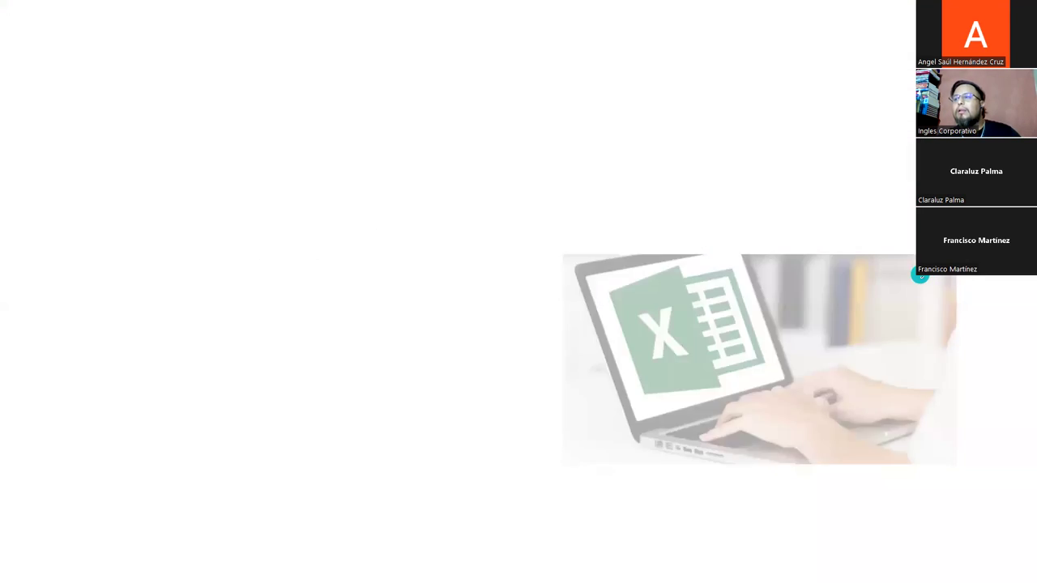